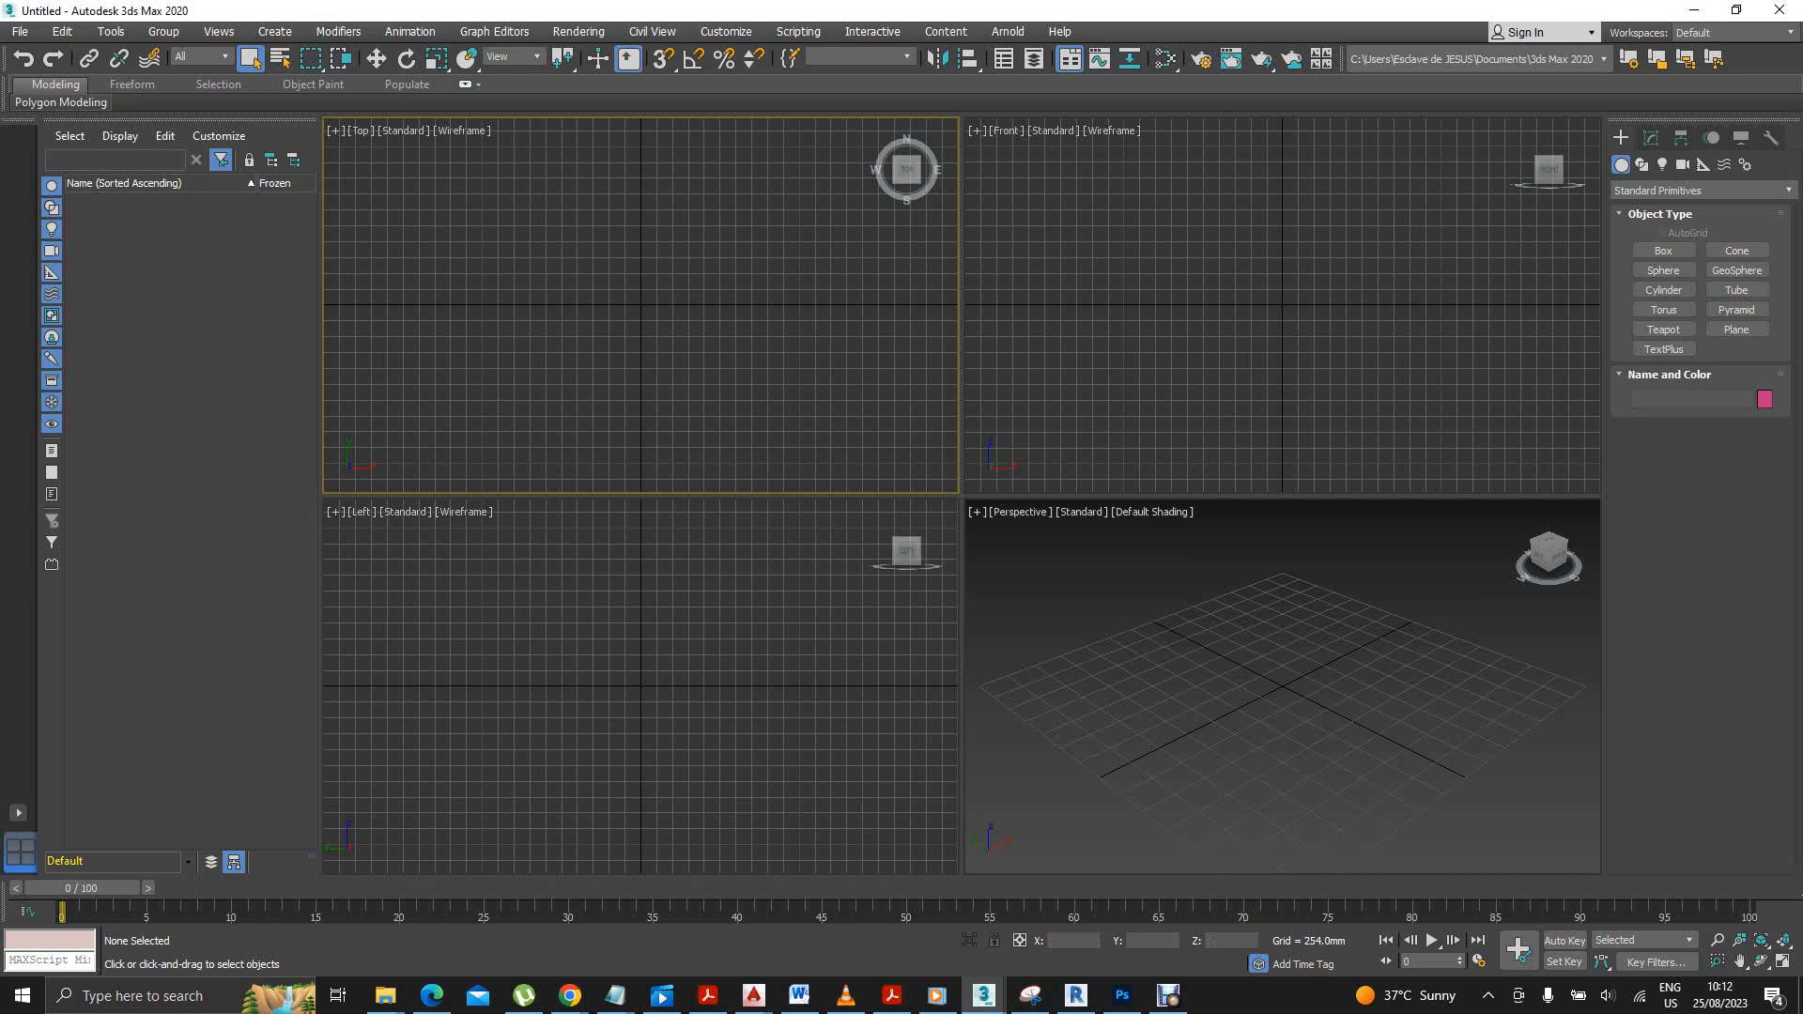
Activate the Top, Front, Left and Perspective viewports in turn to examine the four-view layout.
{"action": "left_click", "coordinate": [1282, 304]}
{"action": "left_click", "coordinate": [1268, 648]}
{"action": "left_click", "coordinate": [694, 648]}
{"action": "left_click", "coordinate": [695, 357]}
{"action": "left_click", "coordinate": [1263, 366]}
{"action": "left_click", "coordinate": [1263, 648]}
{"action": "left_click", "coordinate": [695, 648]}
{"action": "left_click", "coordinate": [695, 362]}
{"action": "left_click", "coordinate": [1108, 399]}
{"action": "left_click", "coordinate": [1117, 620]}
{"action": "left_click", "coordinate": [827, 620]}
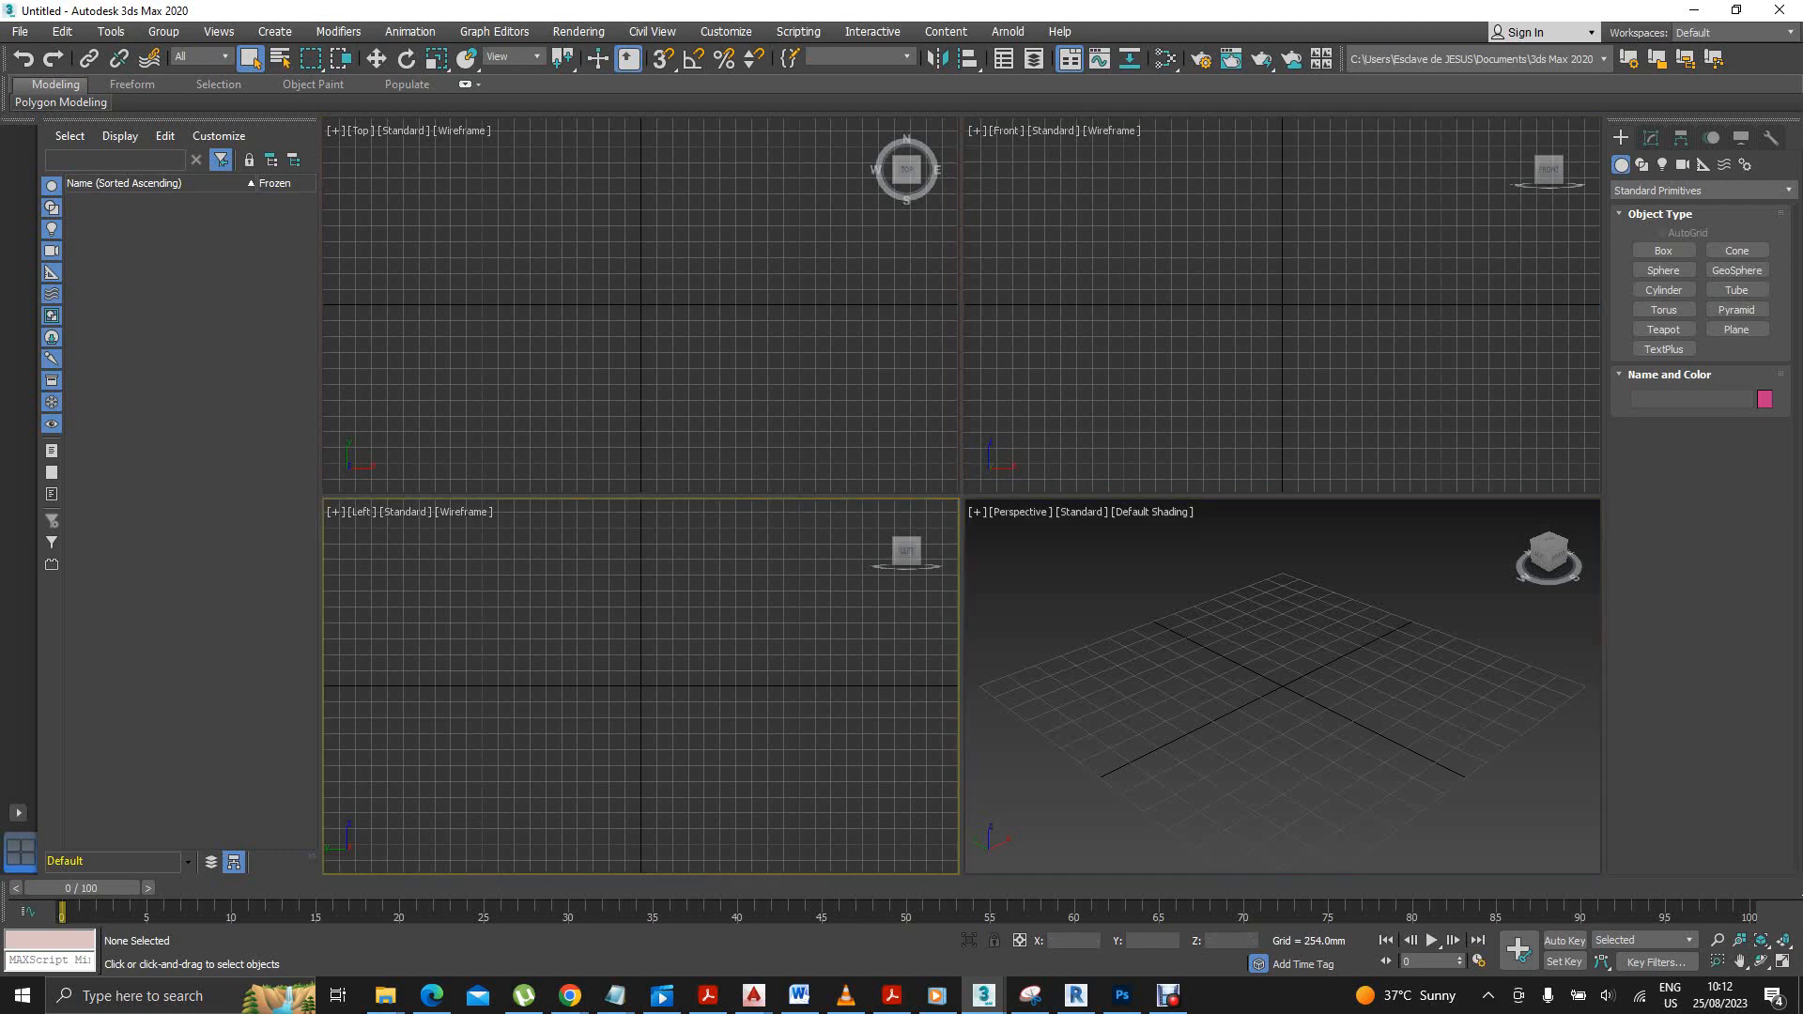
{"action": "left_click", "coordinate": [835, 408]}
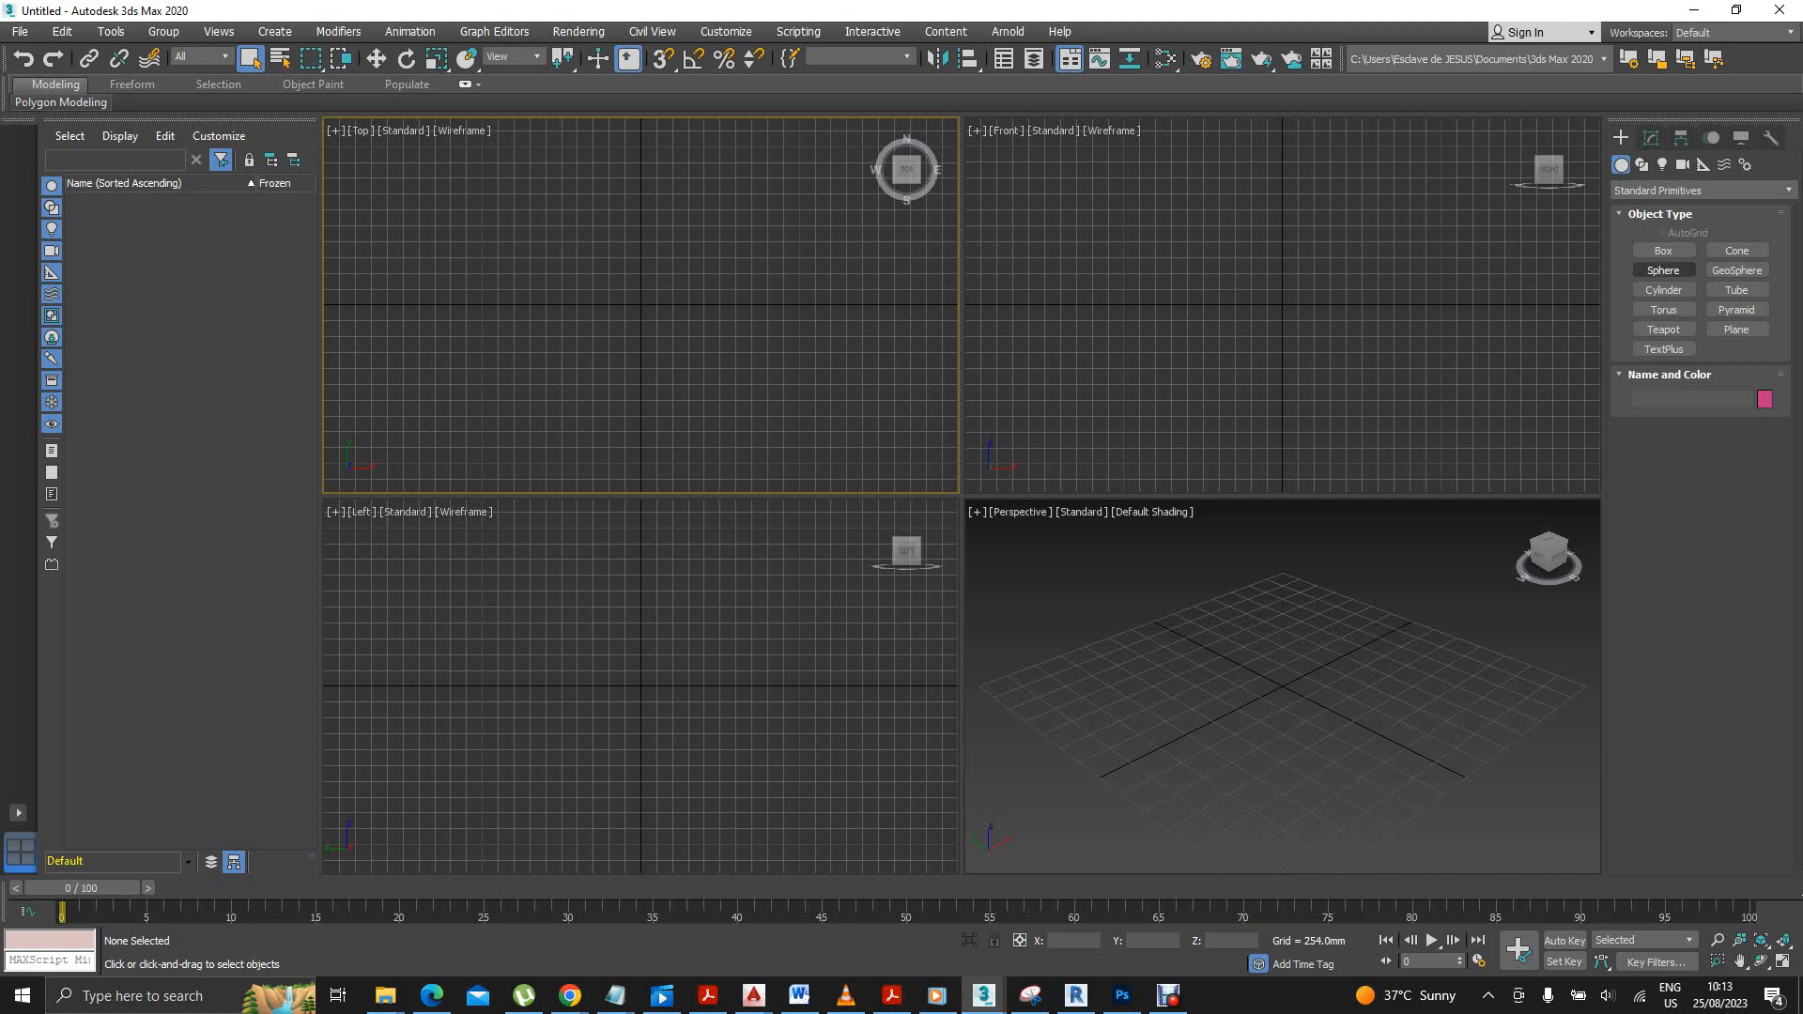
Create a box about 680 mm long, 456 mm wide and 558 mm high near the grid centre in the Perspective viewport.
{"action": "left_click", "coordinate": [1662, 251]}
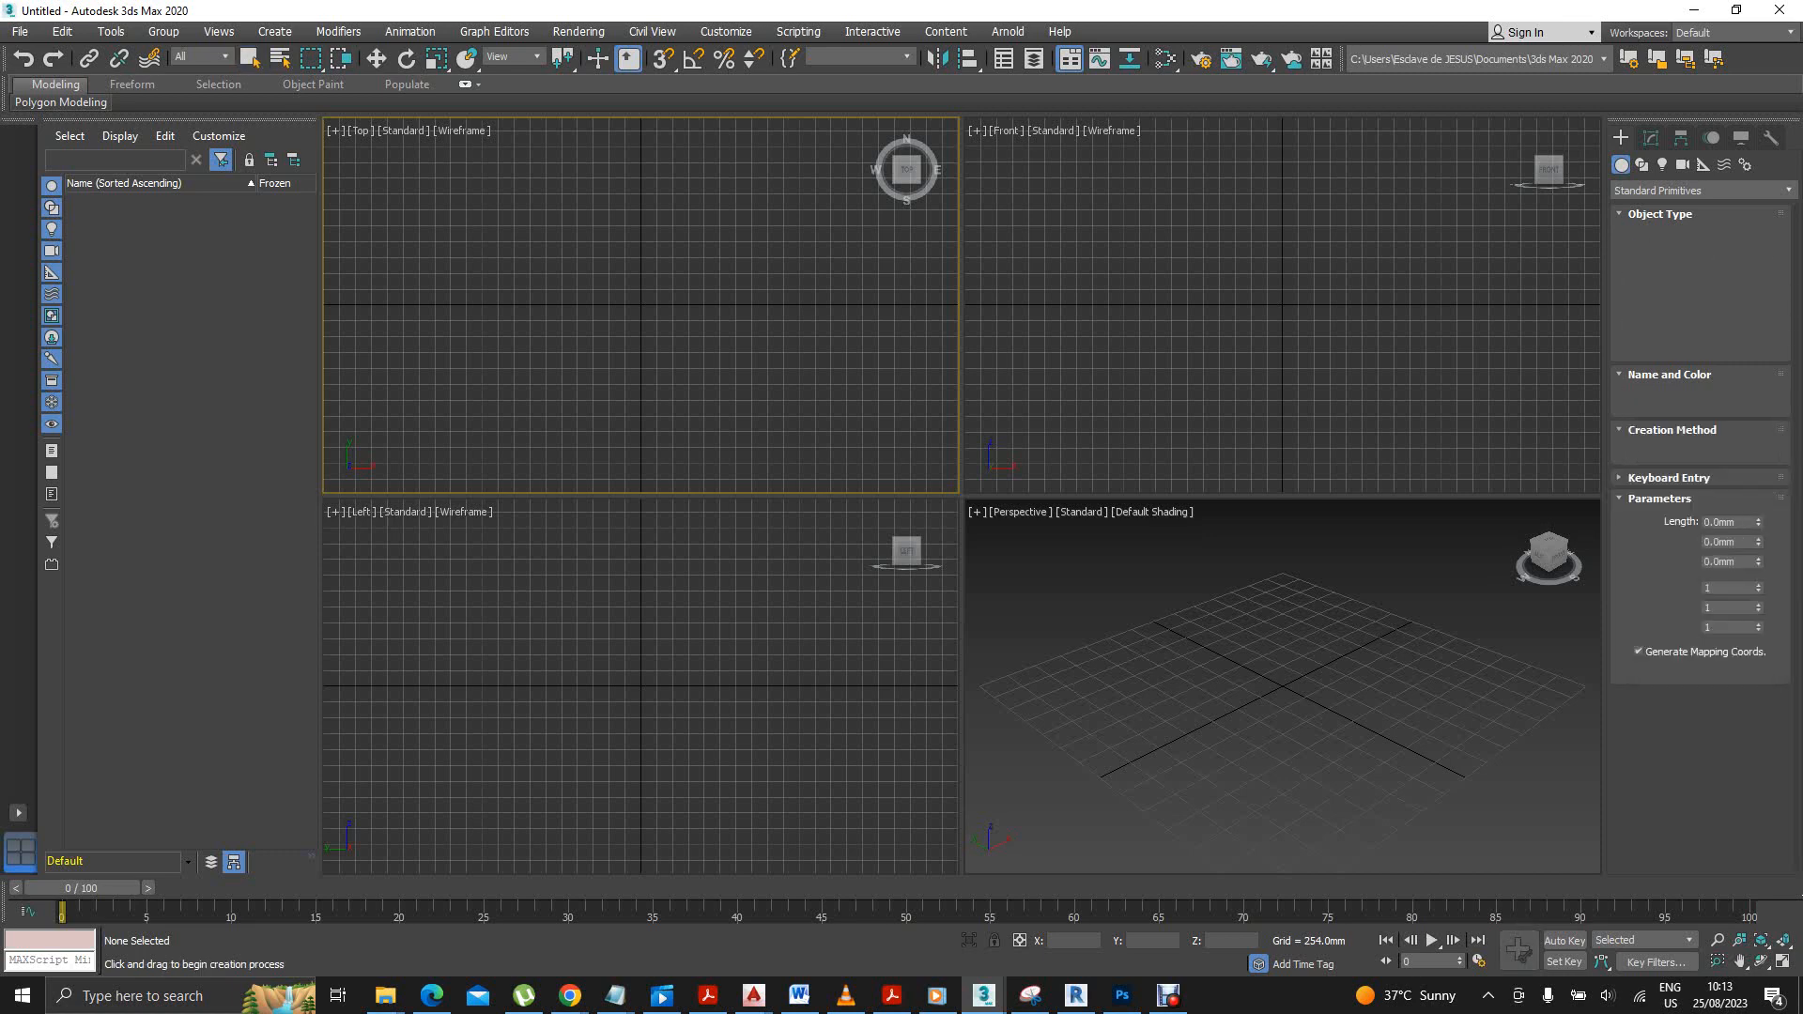
{"action": "left_click", "coordinate": [1270, 678]}
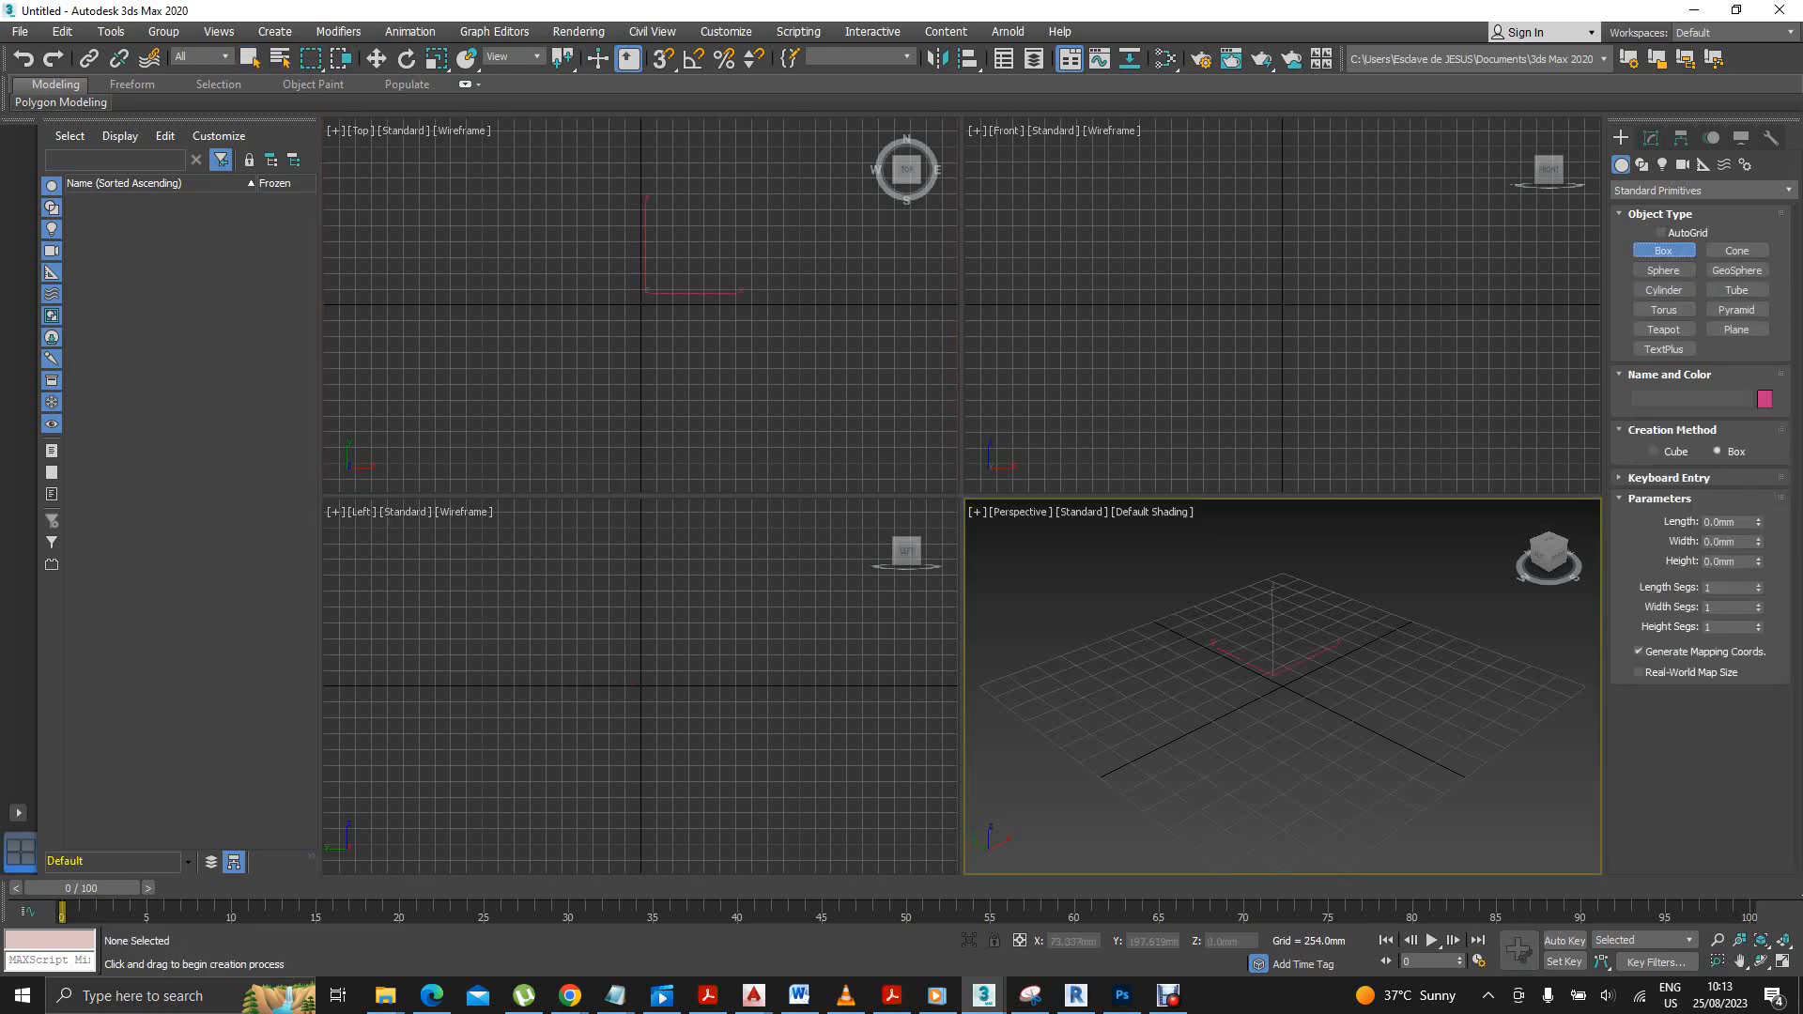
{"action": "left_click_drag", "start_coordinate": [1270, 674], "coordinate": [1293, 727]}
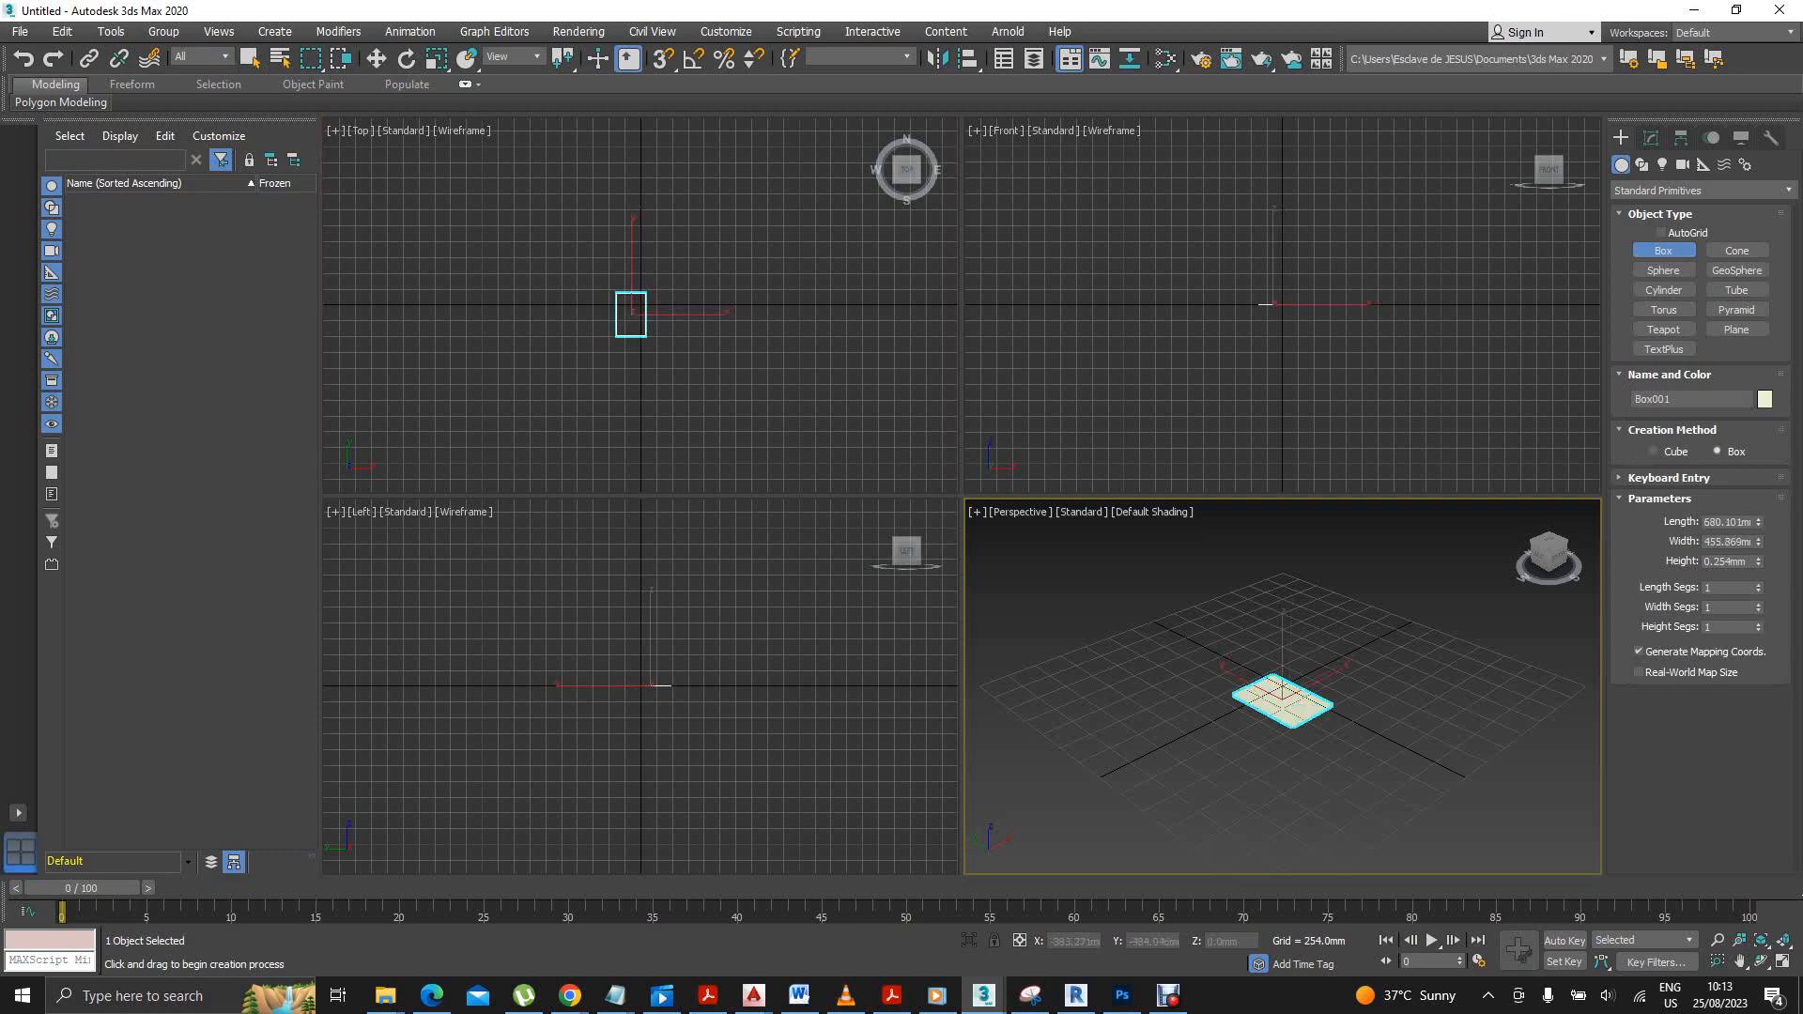
{"action": "left_click", "coordinate": [1302, 661]}
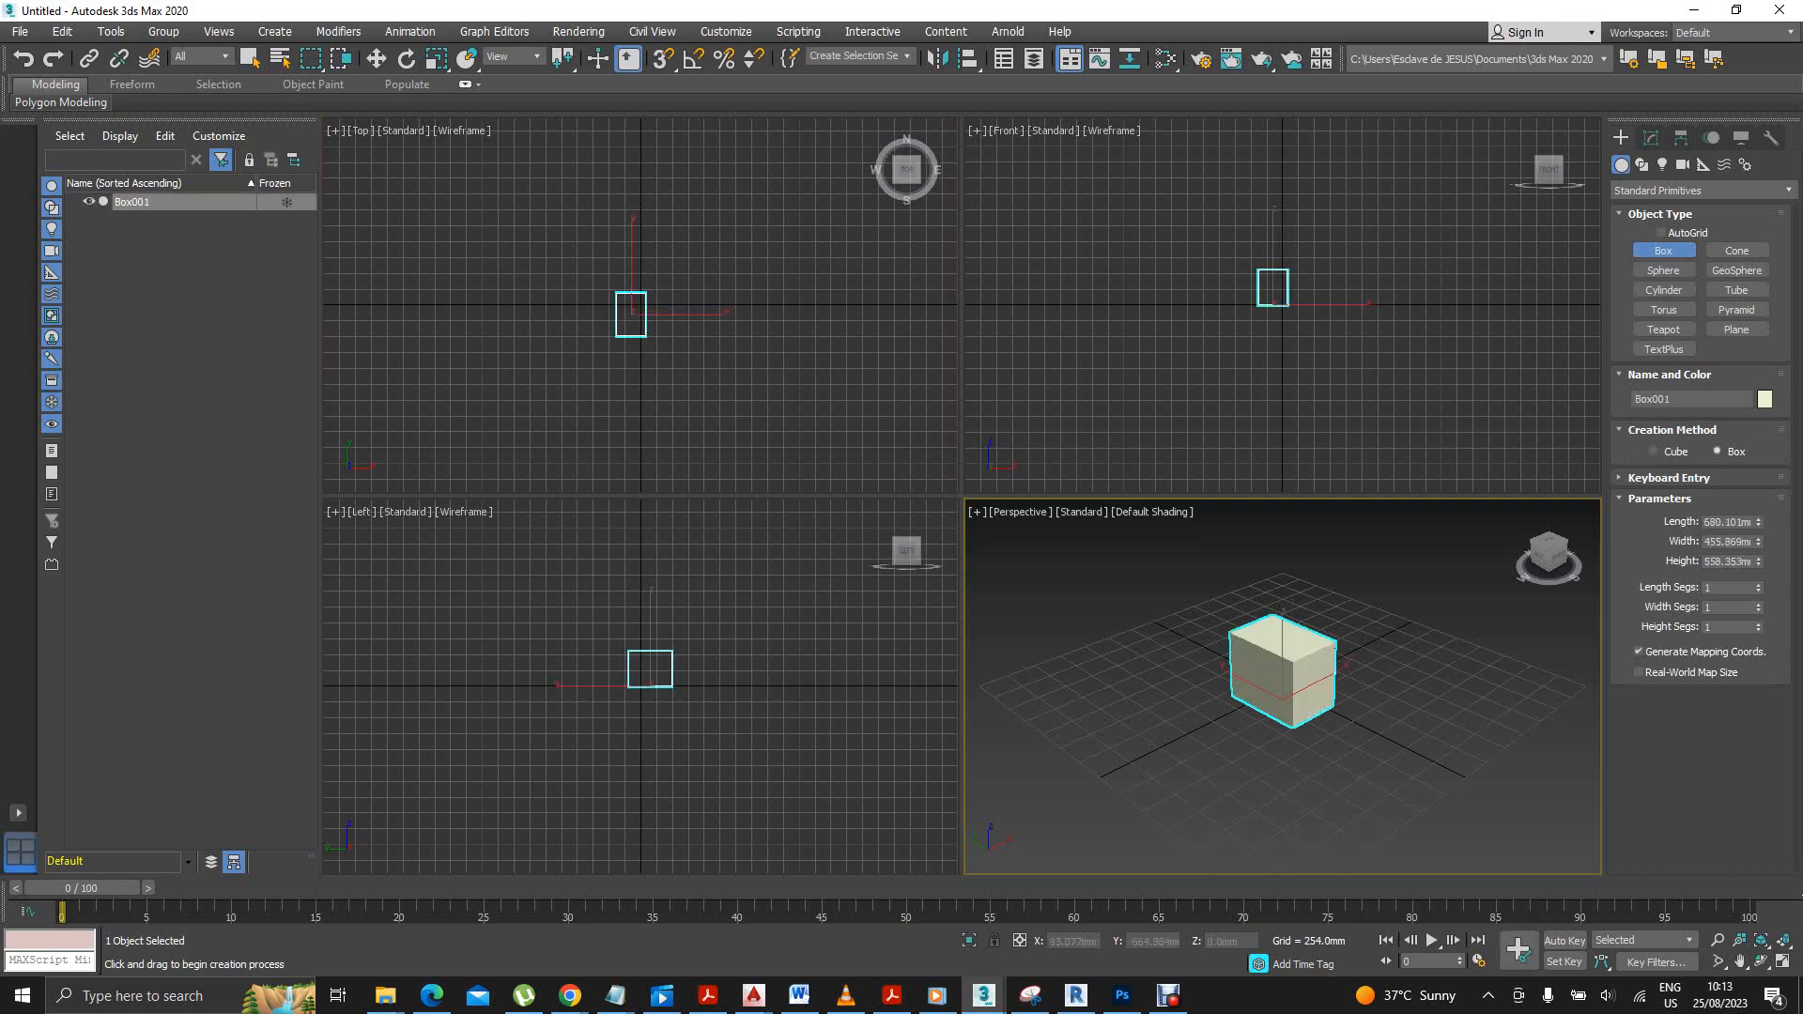
{"action": "scroll", "coordinate": [1329, 667], "scroll_direction": "up", "scroll_amount": 2}
{"action": "scroll", "coordinate": [1262, 663], "scroll_direction": "up", "scroll_amount": 2}
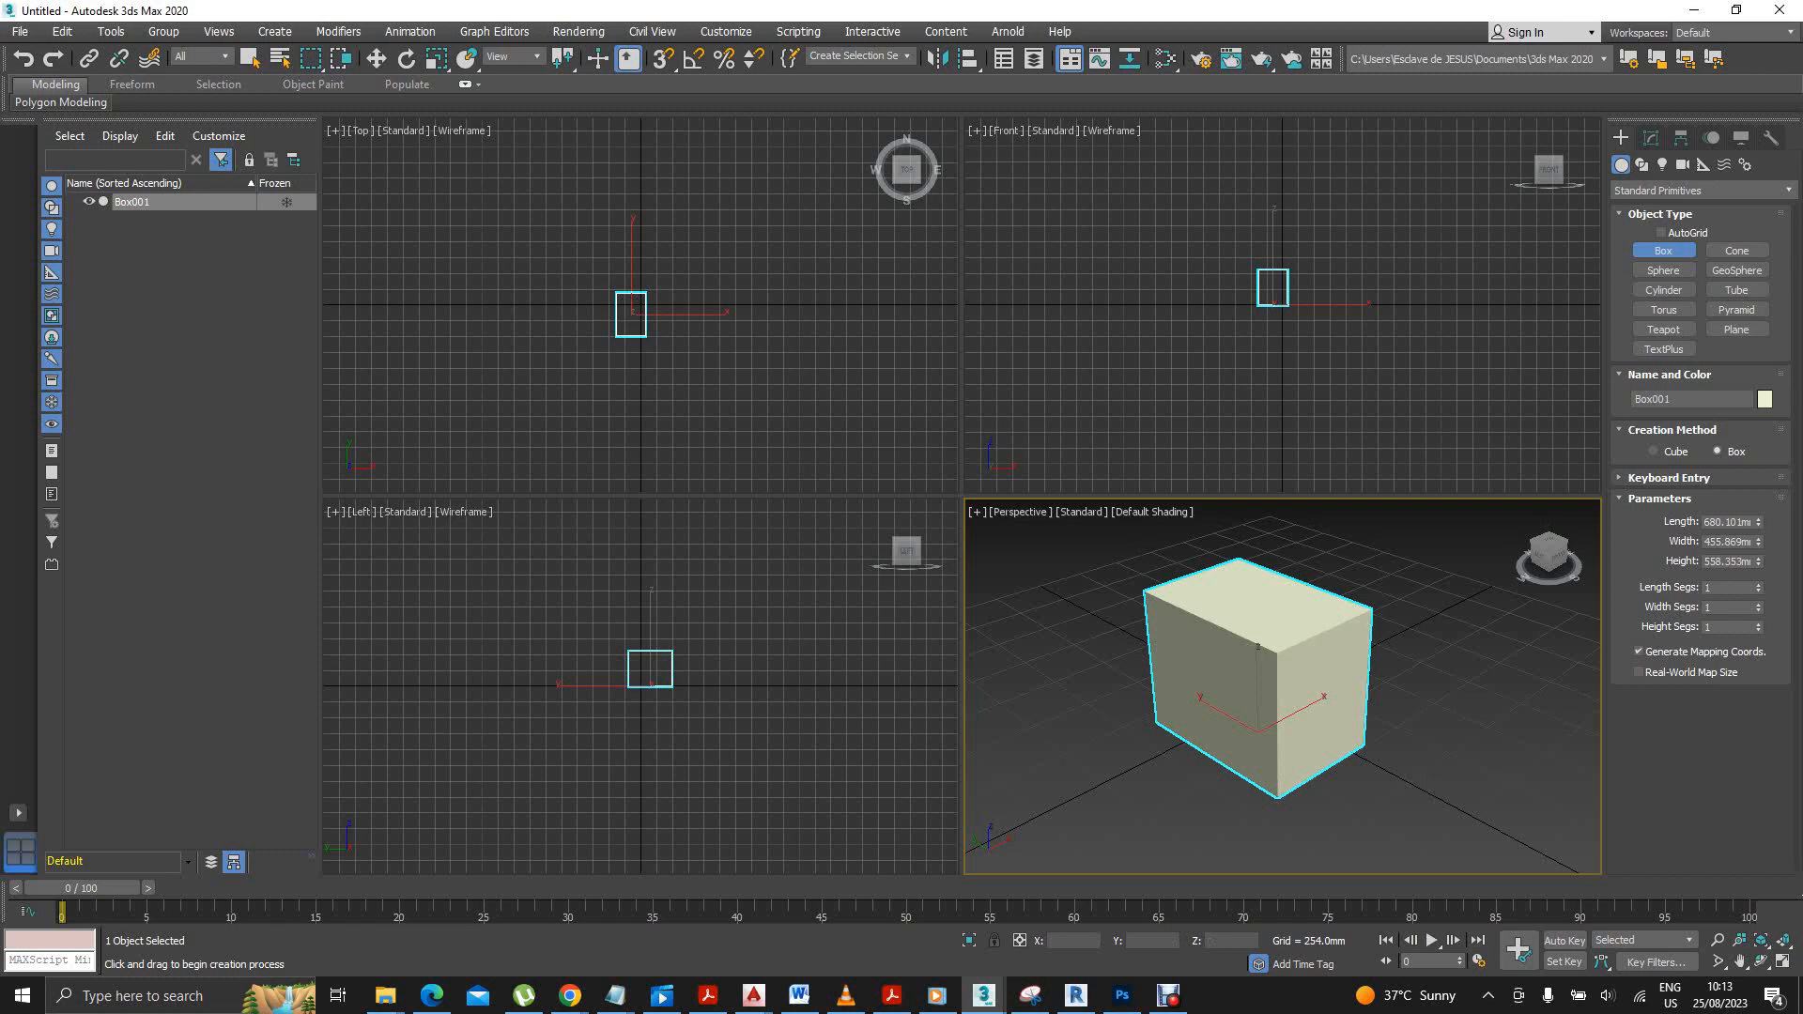
Examine the box up close in the Top, Front and Left viewports.
{"action": "left_click", "coordinate": [782, 341]}
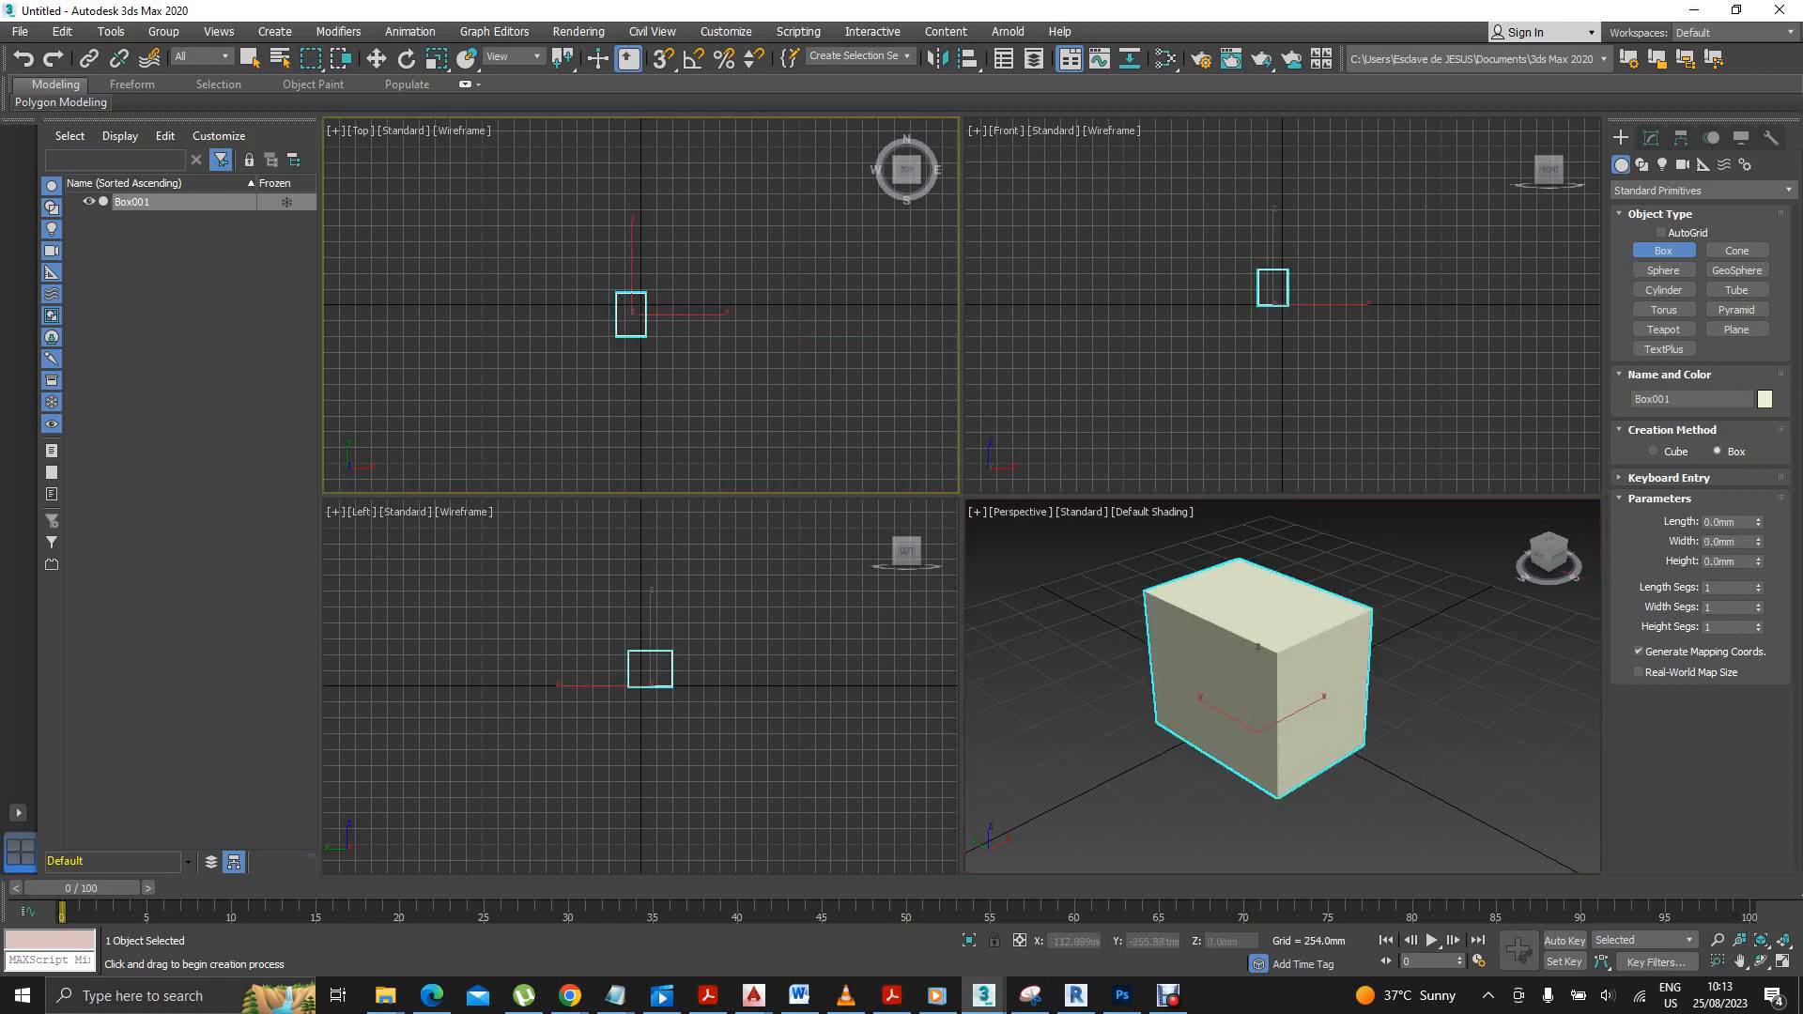
{"action": "scroll", "coordinate": [633, 323], "scroll_direction": "up", "scroll_amount": 5}
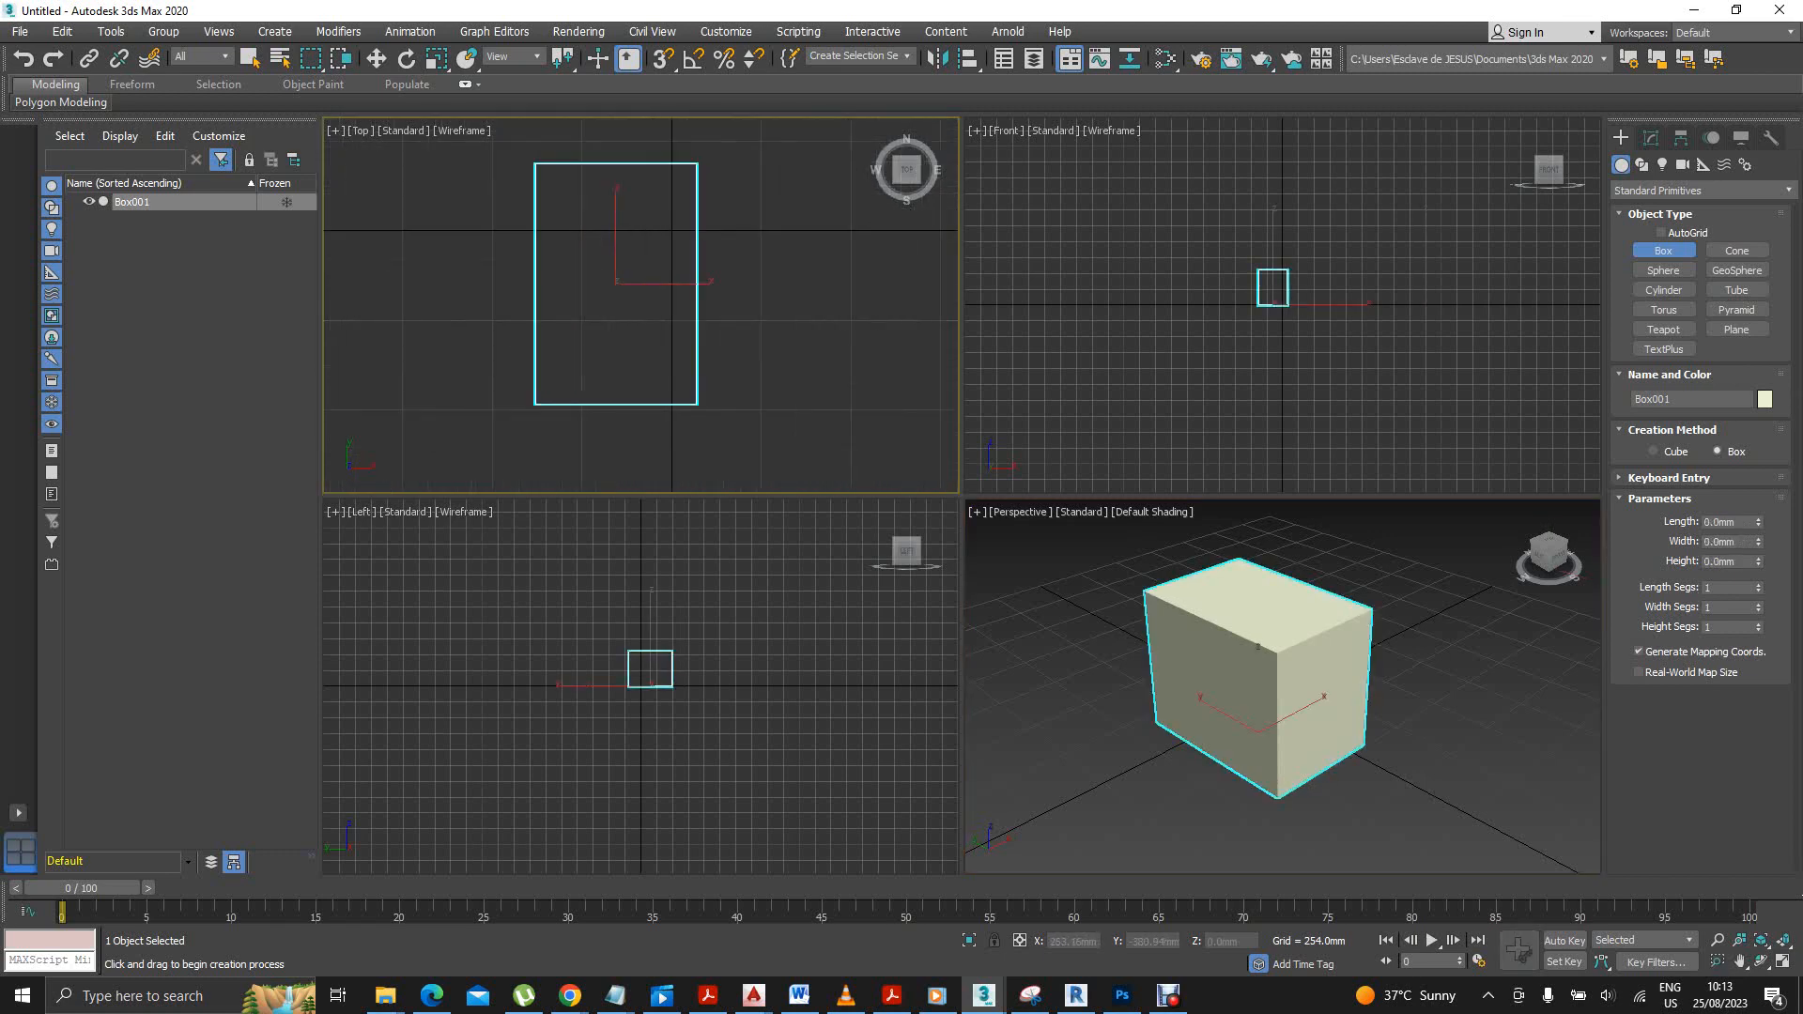
{"action": "left_click", "coordinate": [1274, 303]}
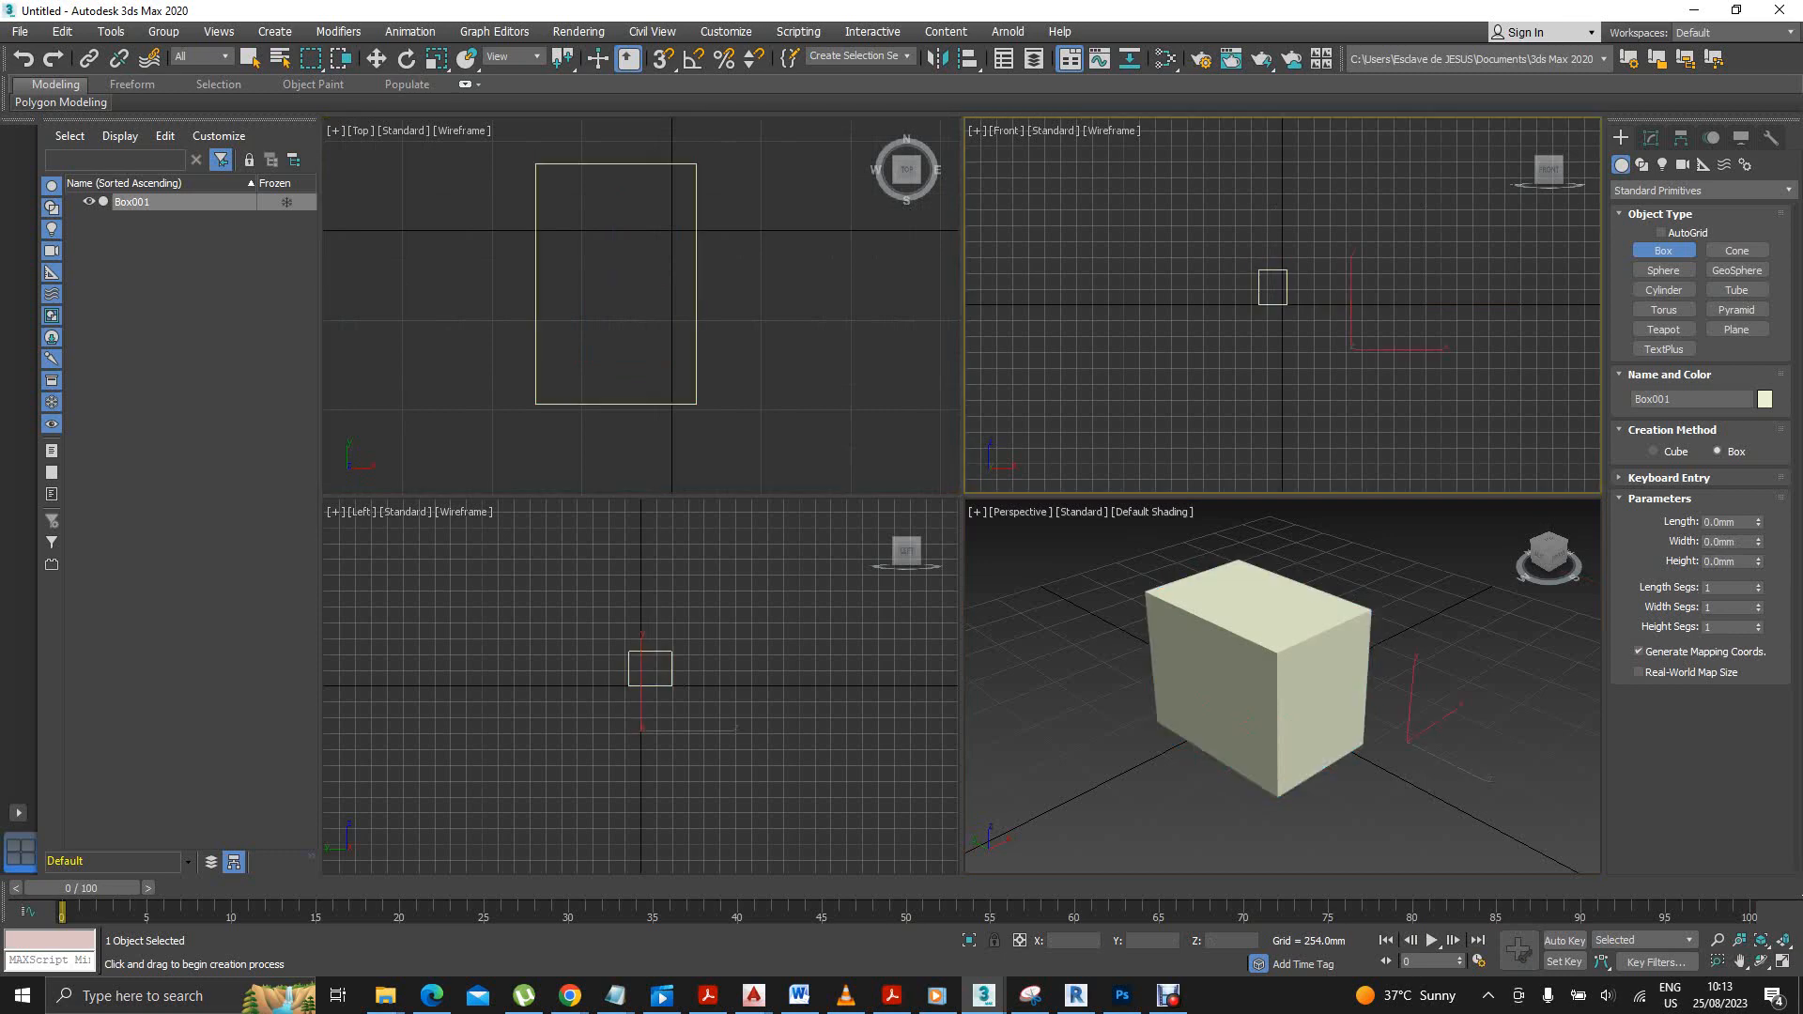
{"action": "scroll", "coordinate": [1274, 302], "scroll_direction": "up", "scroll_amount": 5}
{"action": "scroll", "coordinate": [1284, 360], "scroll_direction": "down", "scroll_amount": 3}
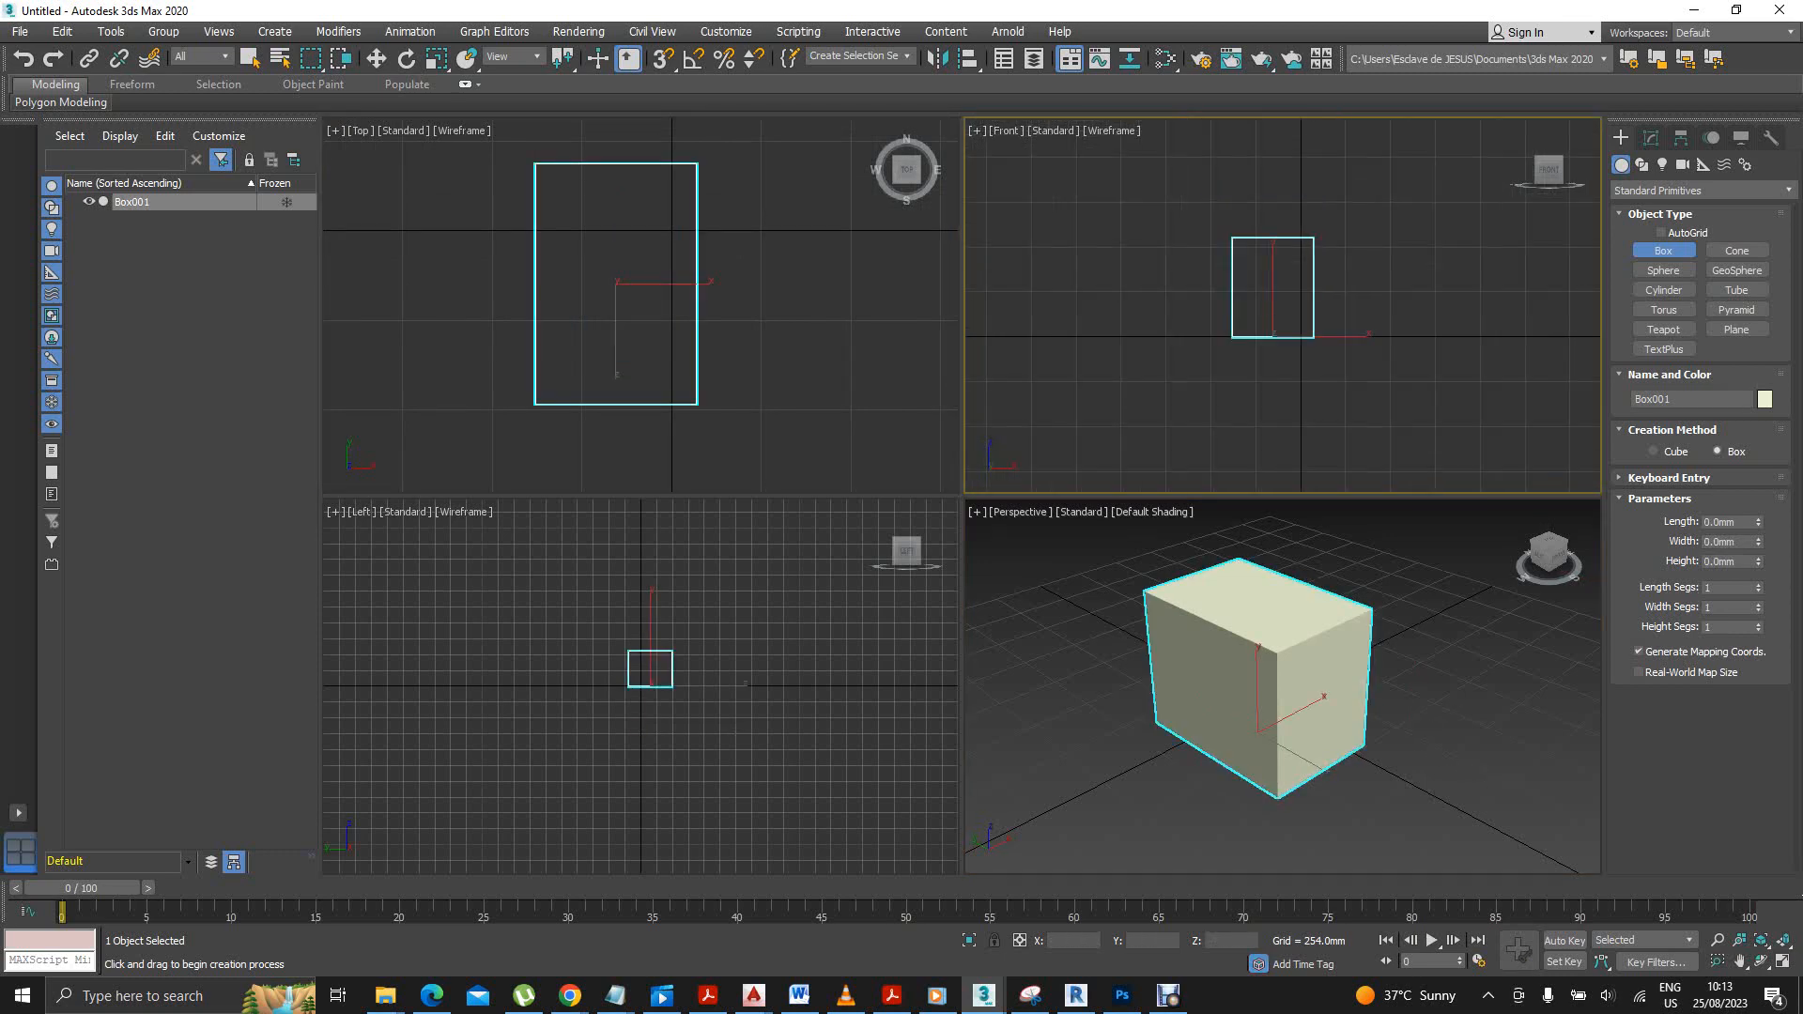
{"action": "left_click", "coordinate": [650, 668]}
{"action": "scroll", "coordinate": [650, 667], "scroll_direction": "up", "scroll_amount": 6}
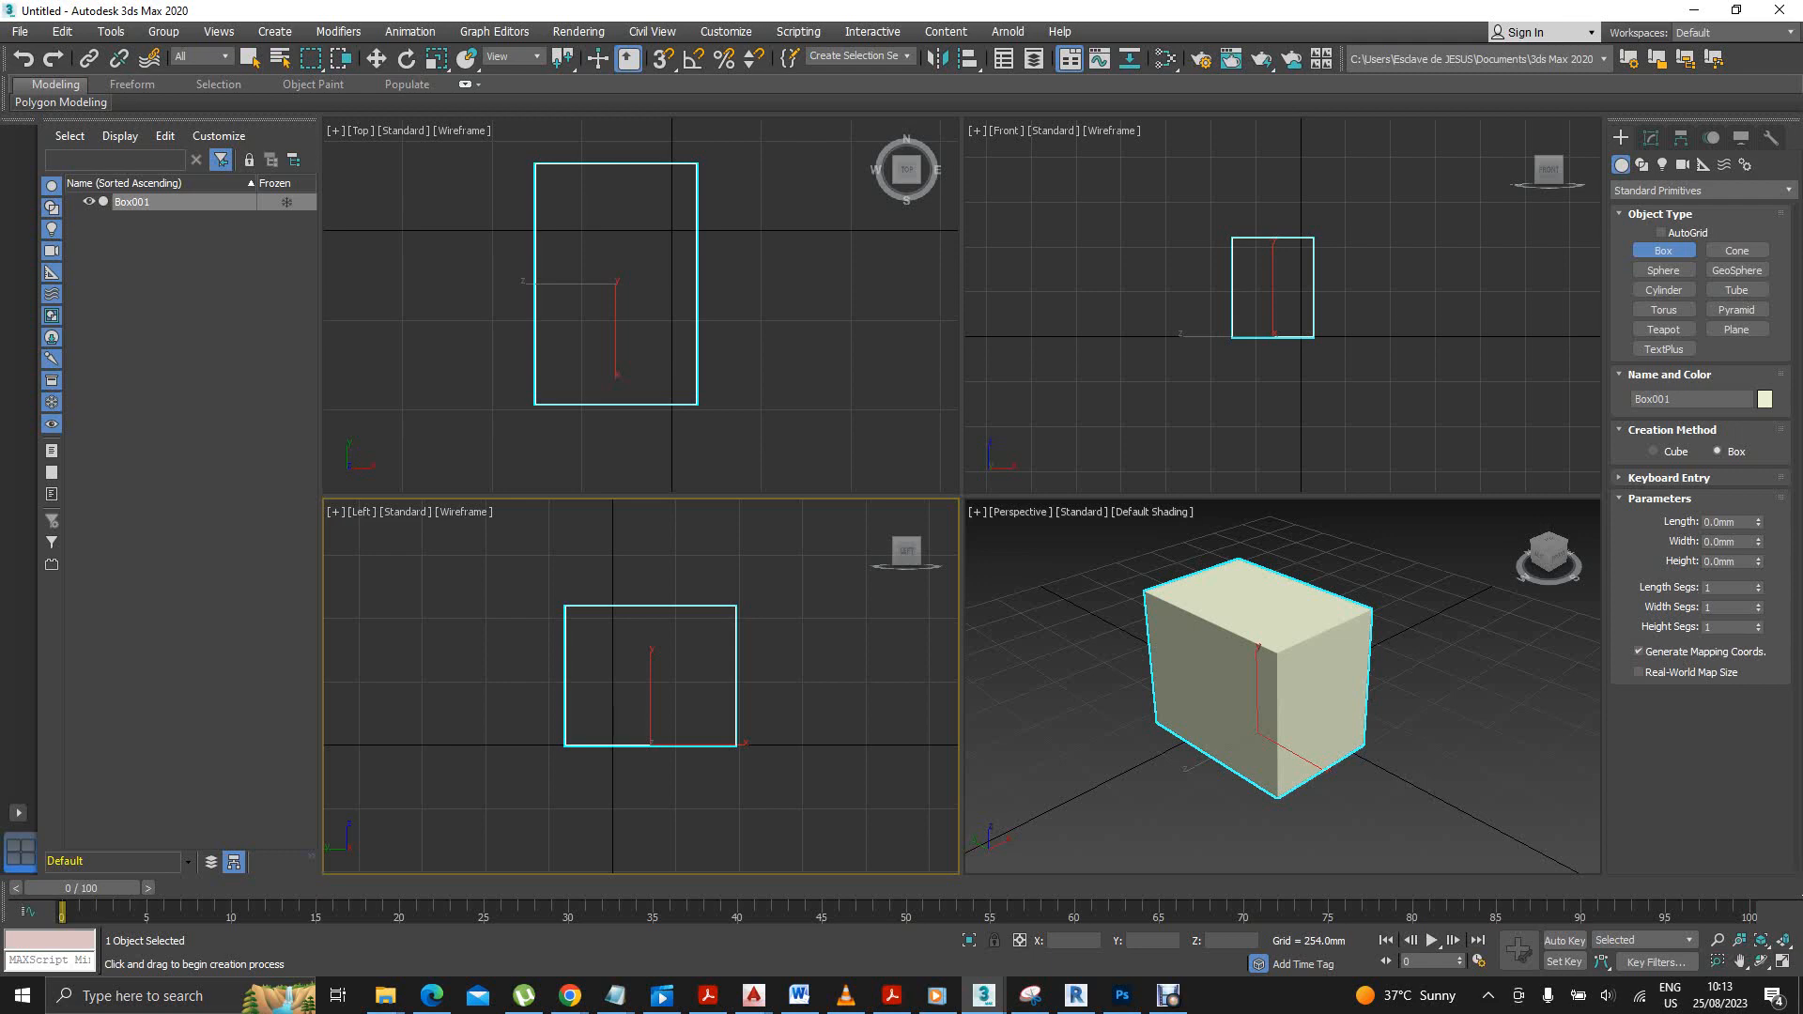
Maximize the Perspective viewport to inspect the box, and return to the four-view layout.
{"action": "left_click", "coordinate": [1282, 690]}
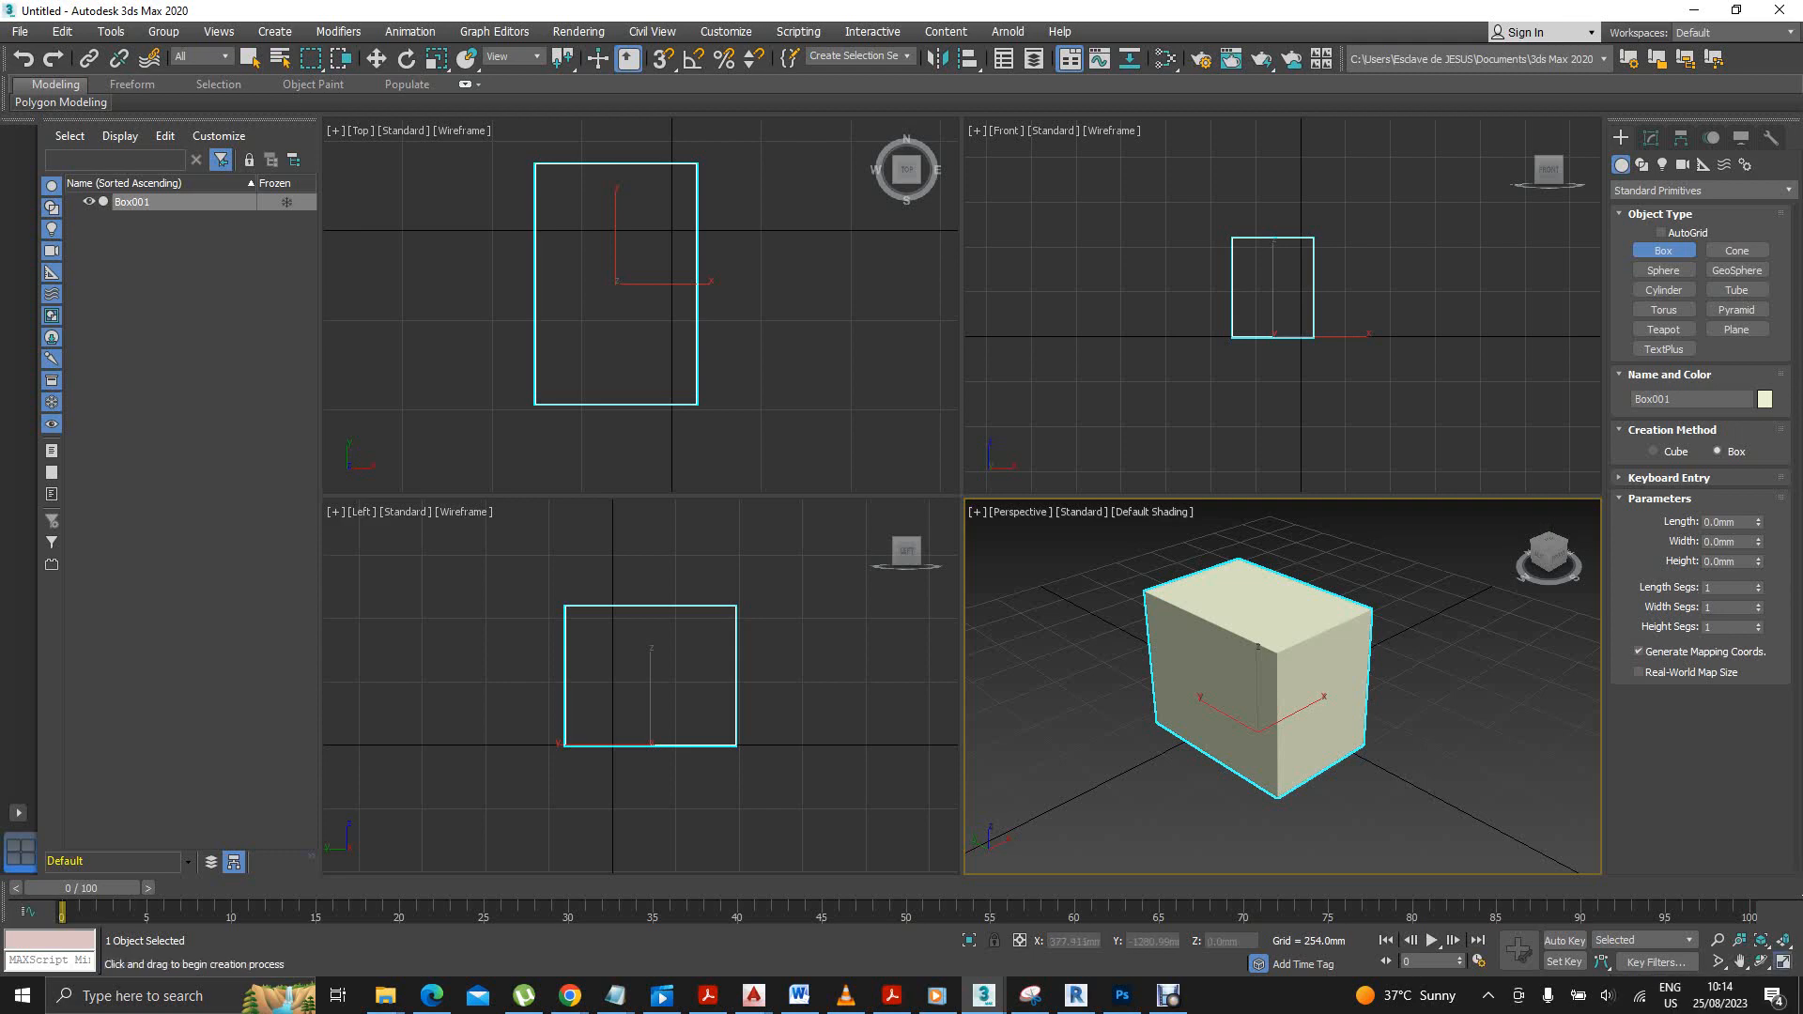
{"action": "left_click", "coordinate": [1781, 962]}
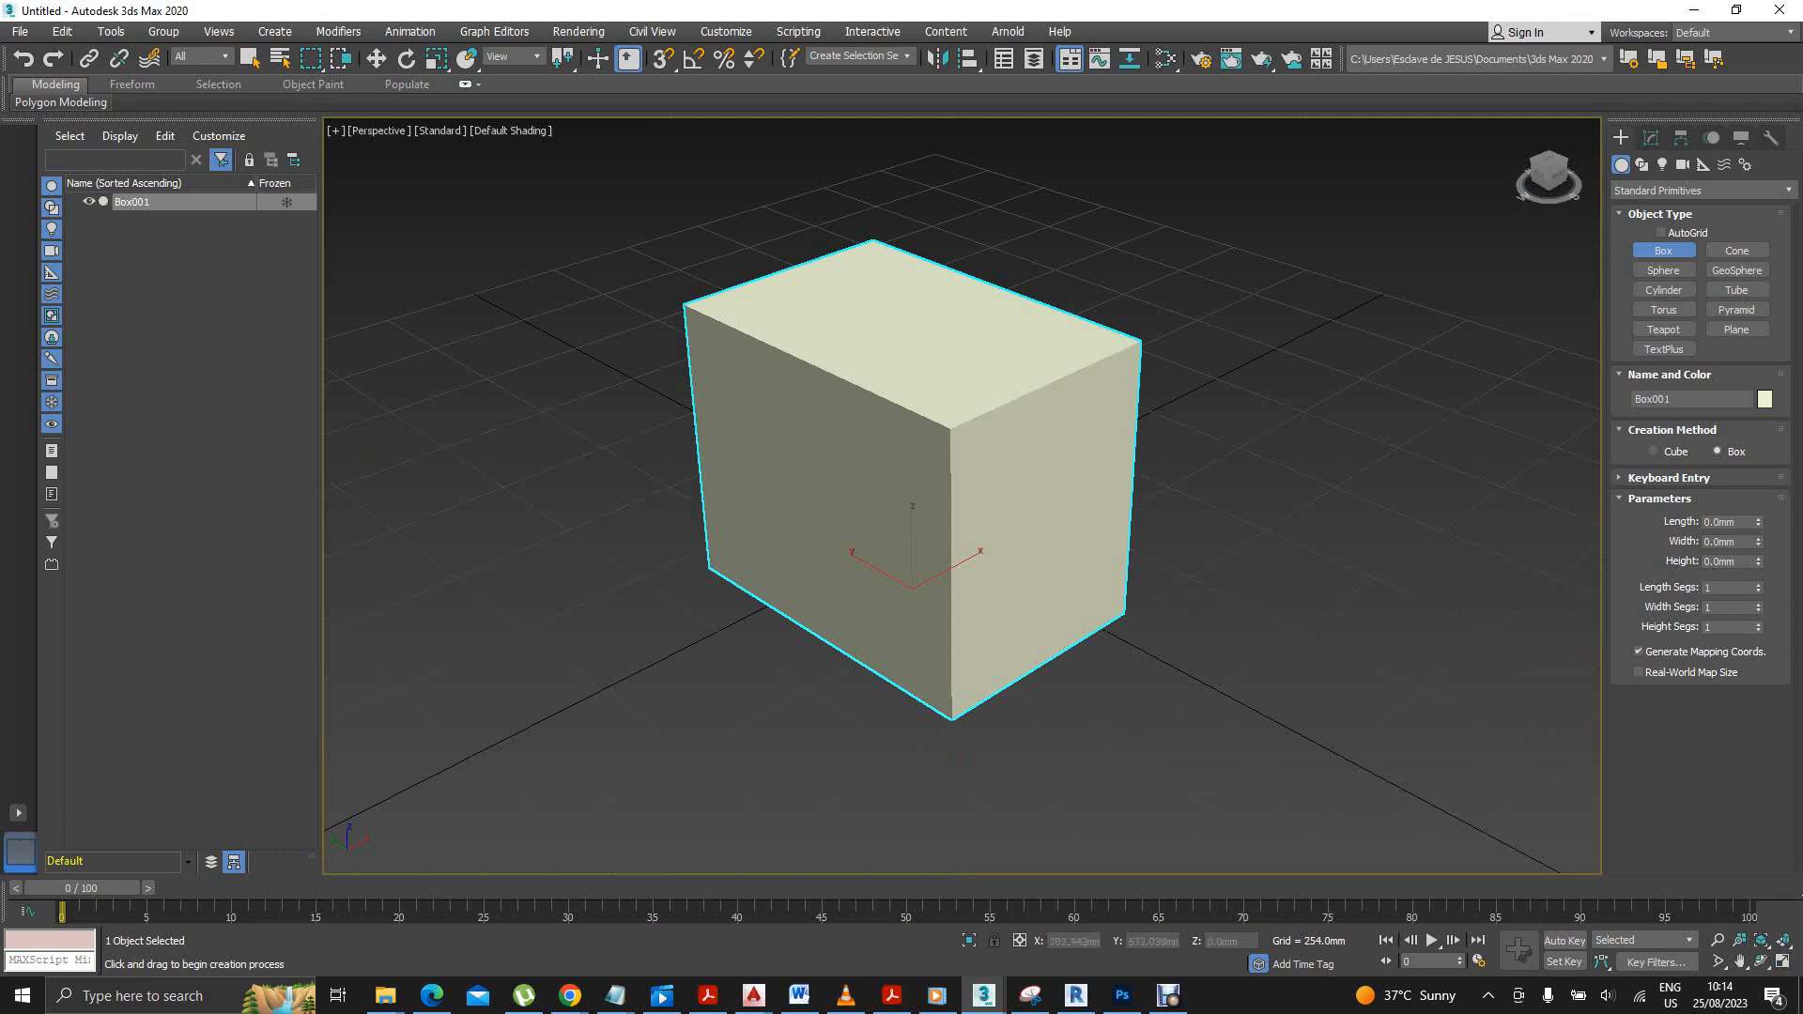
{"action": "scroll", "coordinate": [788, 513], "scroll_direction": "down", "scroll_amount": 3}
{"action": "scroll", "coordinate": [873, 500], "scroll_direction": "up", "scroll_amount": 3}
{"action": "scroll", "coordinate": [867, 495], "scroll_direction": "up", "scroll_amount": 2}
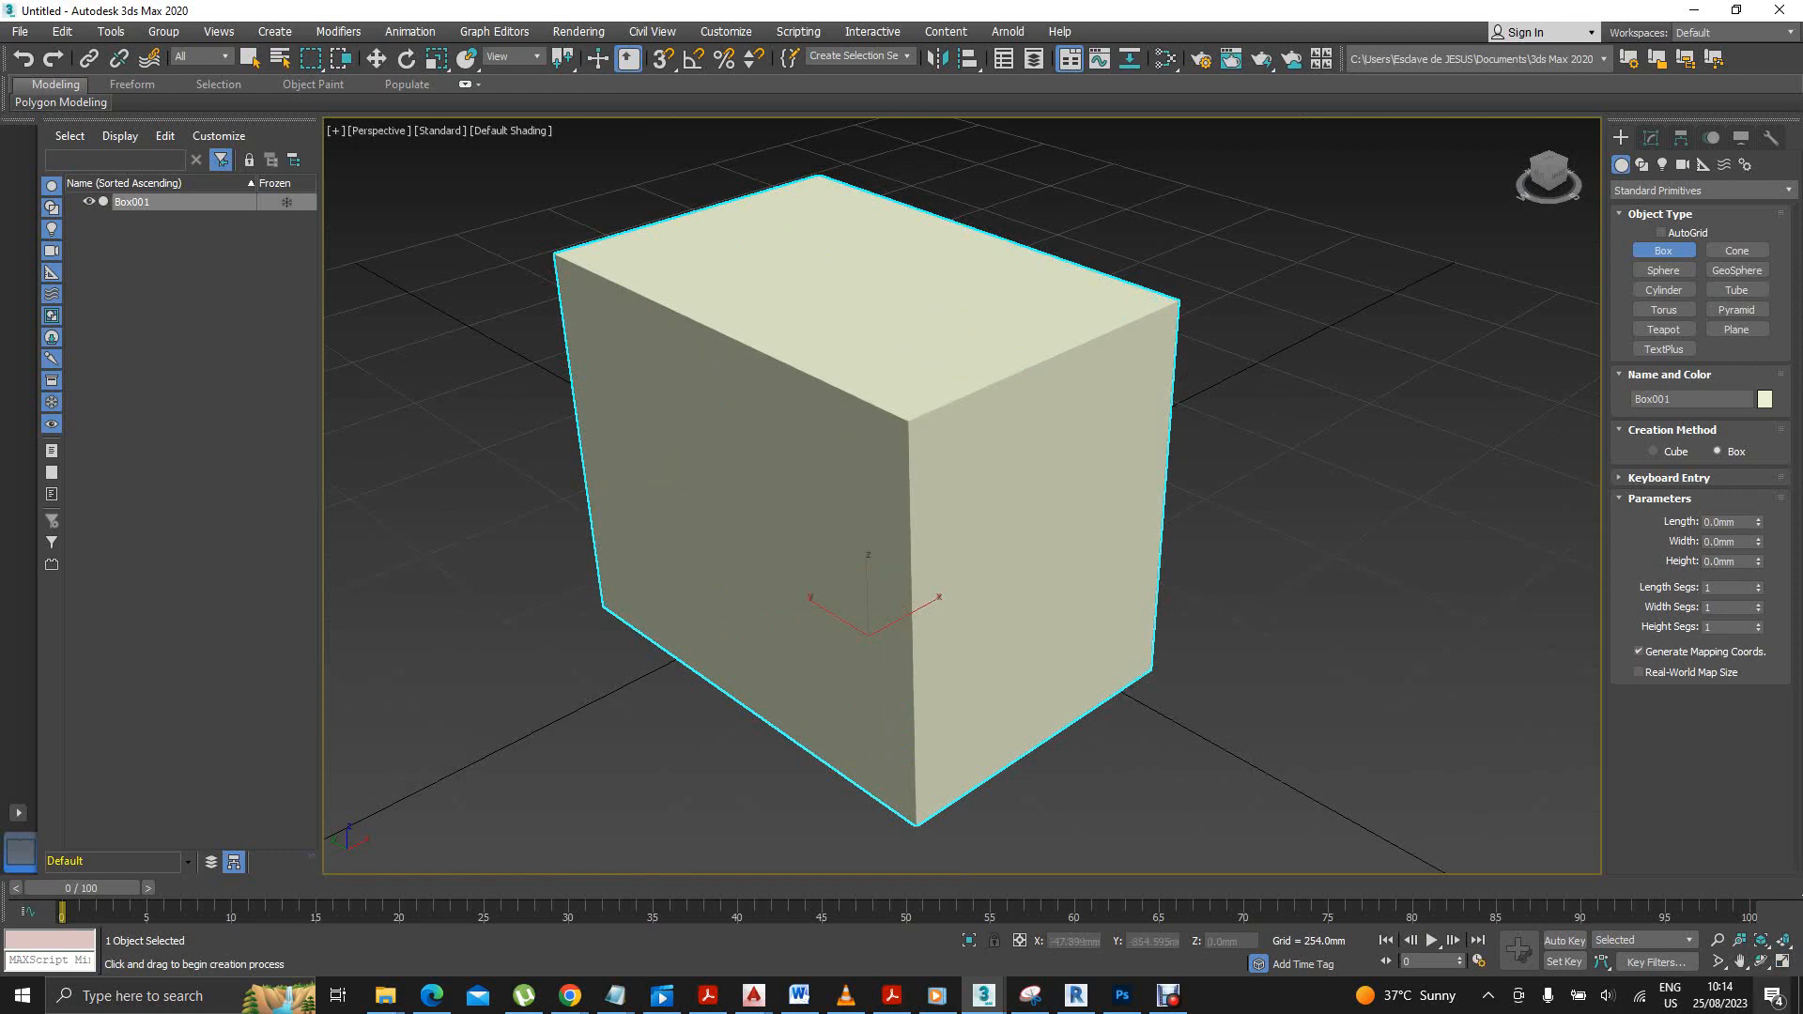
{"action": "left_click", "coordinate": [1782, 961]}
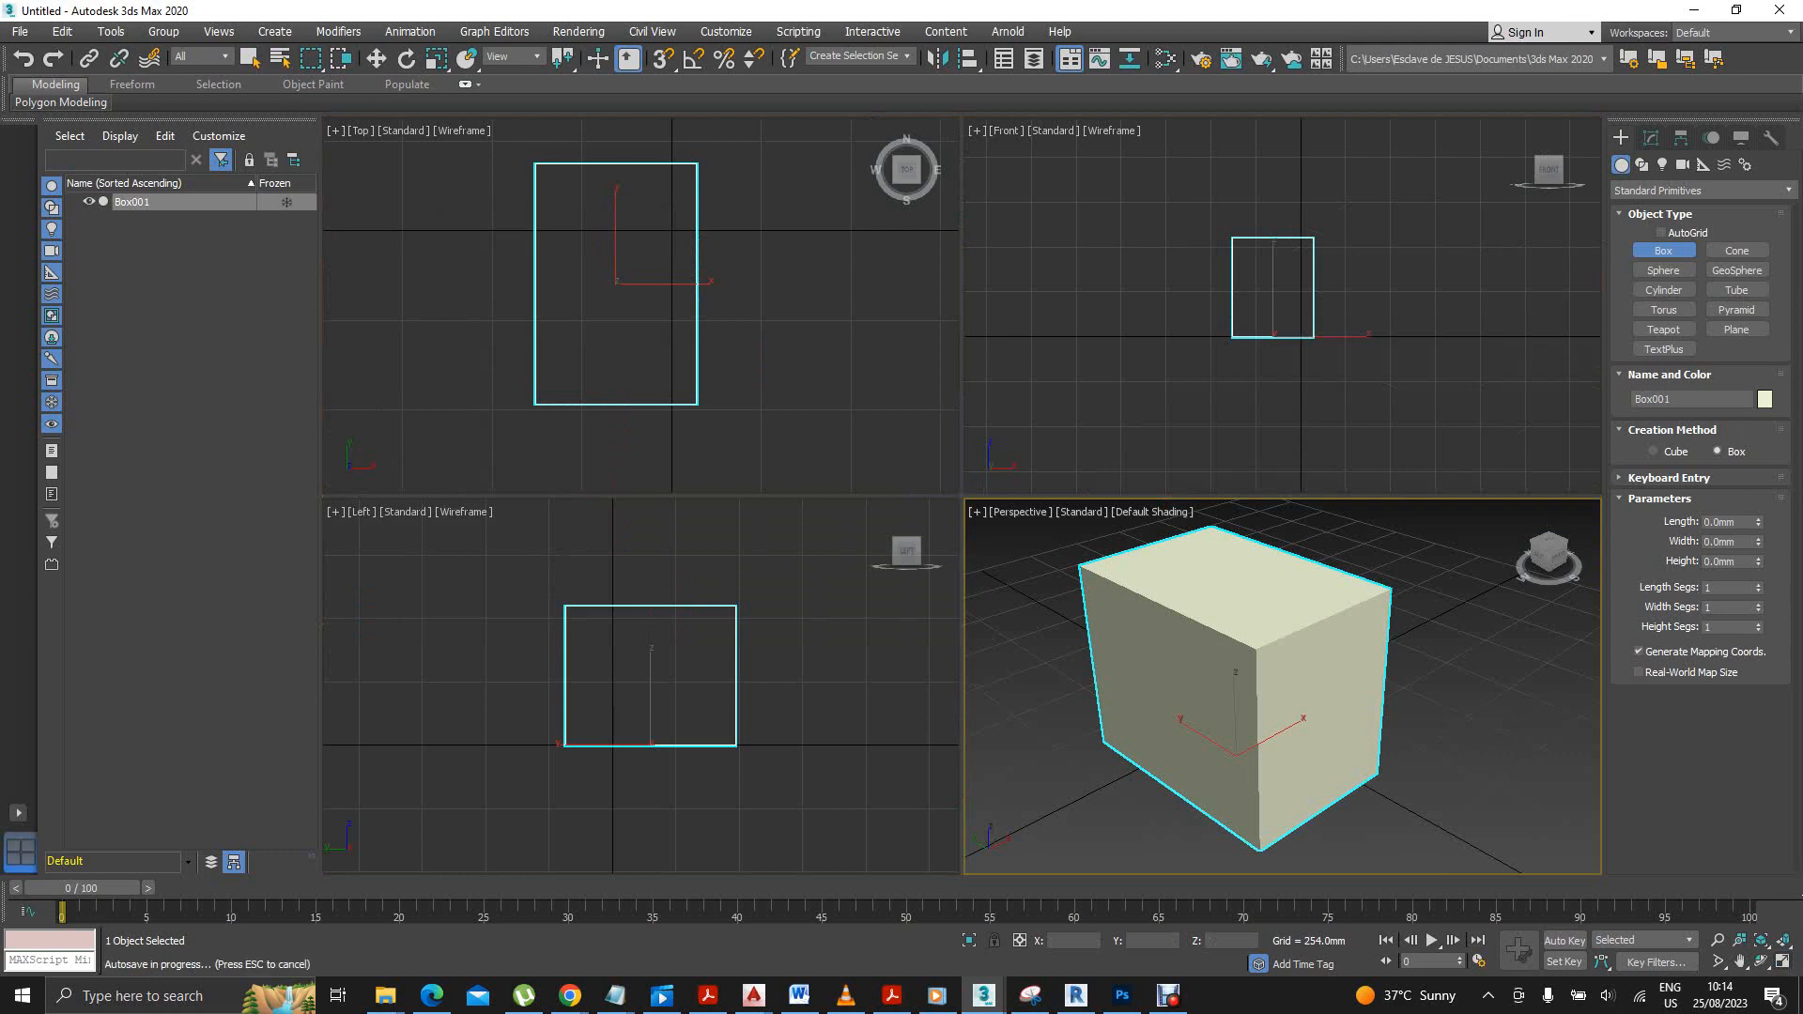
Maximize the Top viewport to inspect the box's outline, and restore the four-view layout.
{"action": "left_click", "coordinate": [777, 366]}
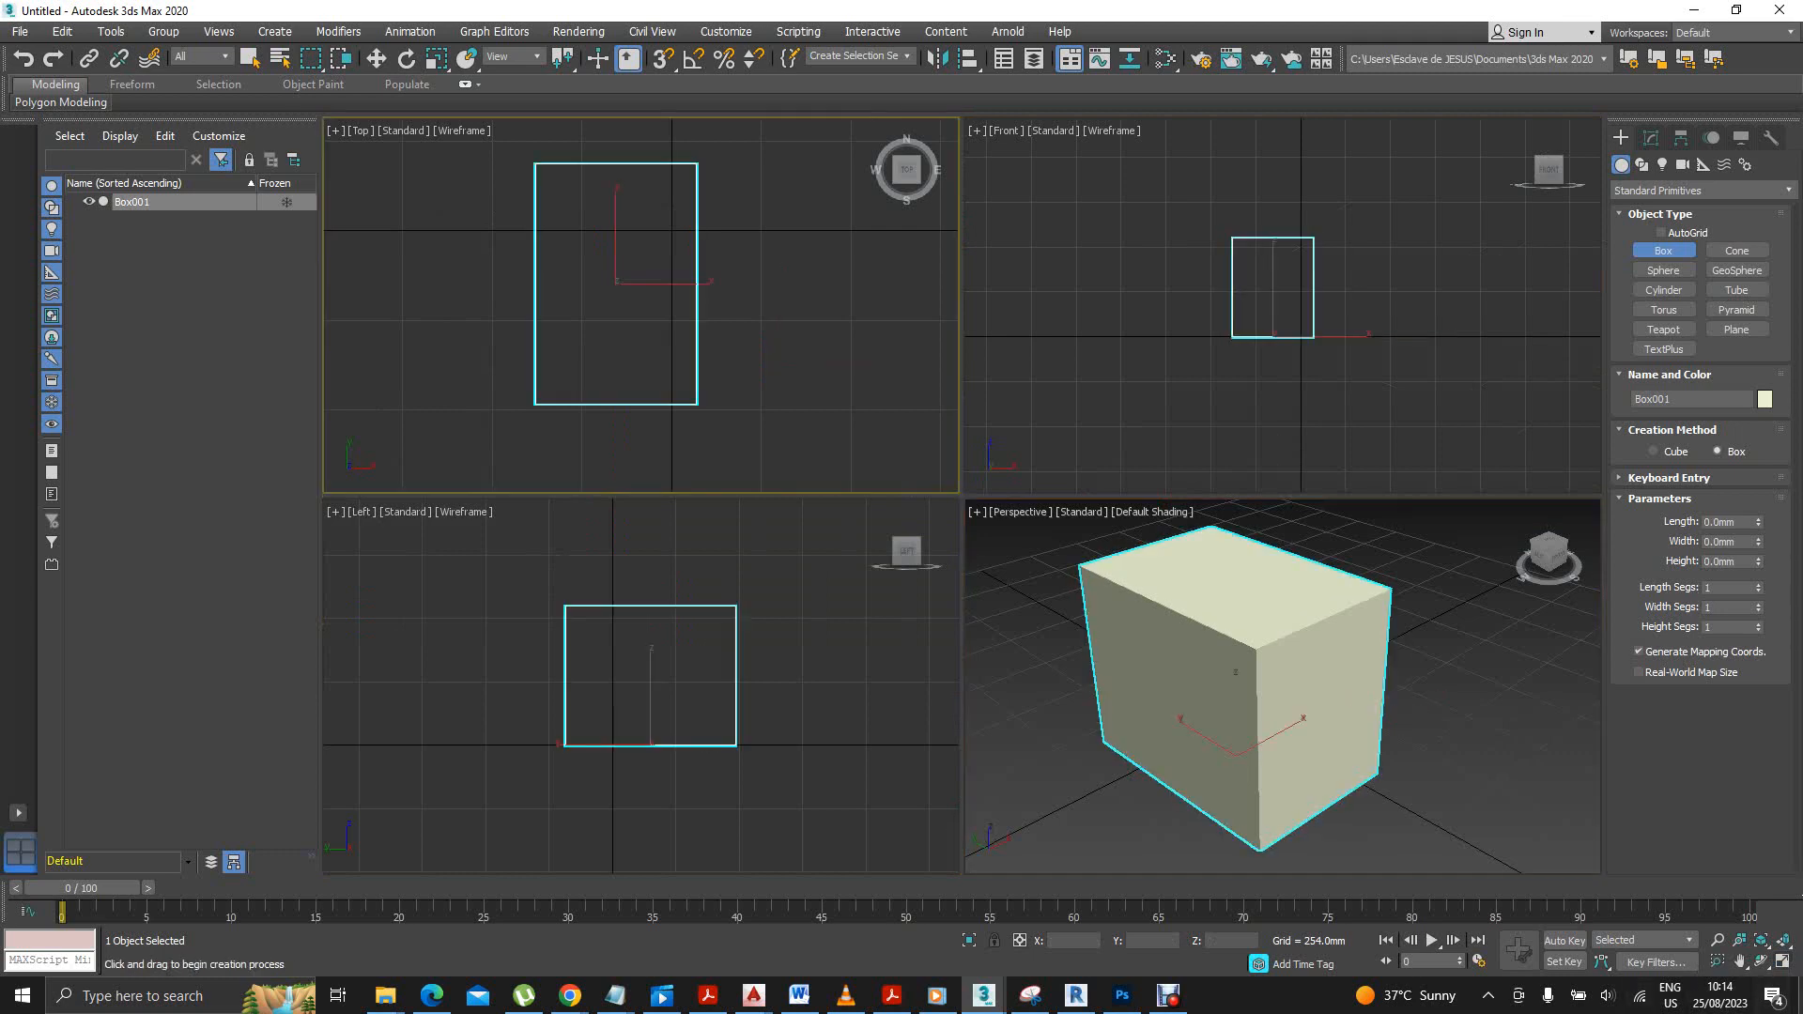
{"action": "key", "text": "alt+w"}
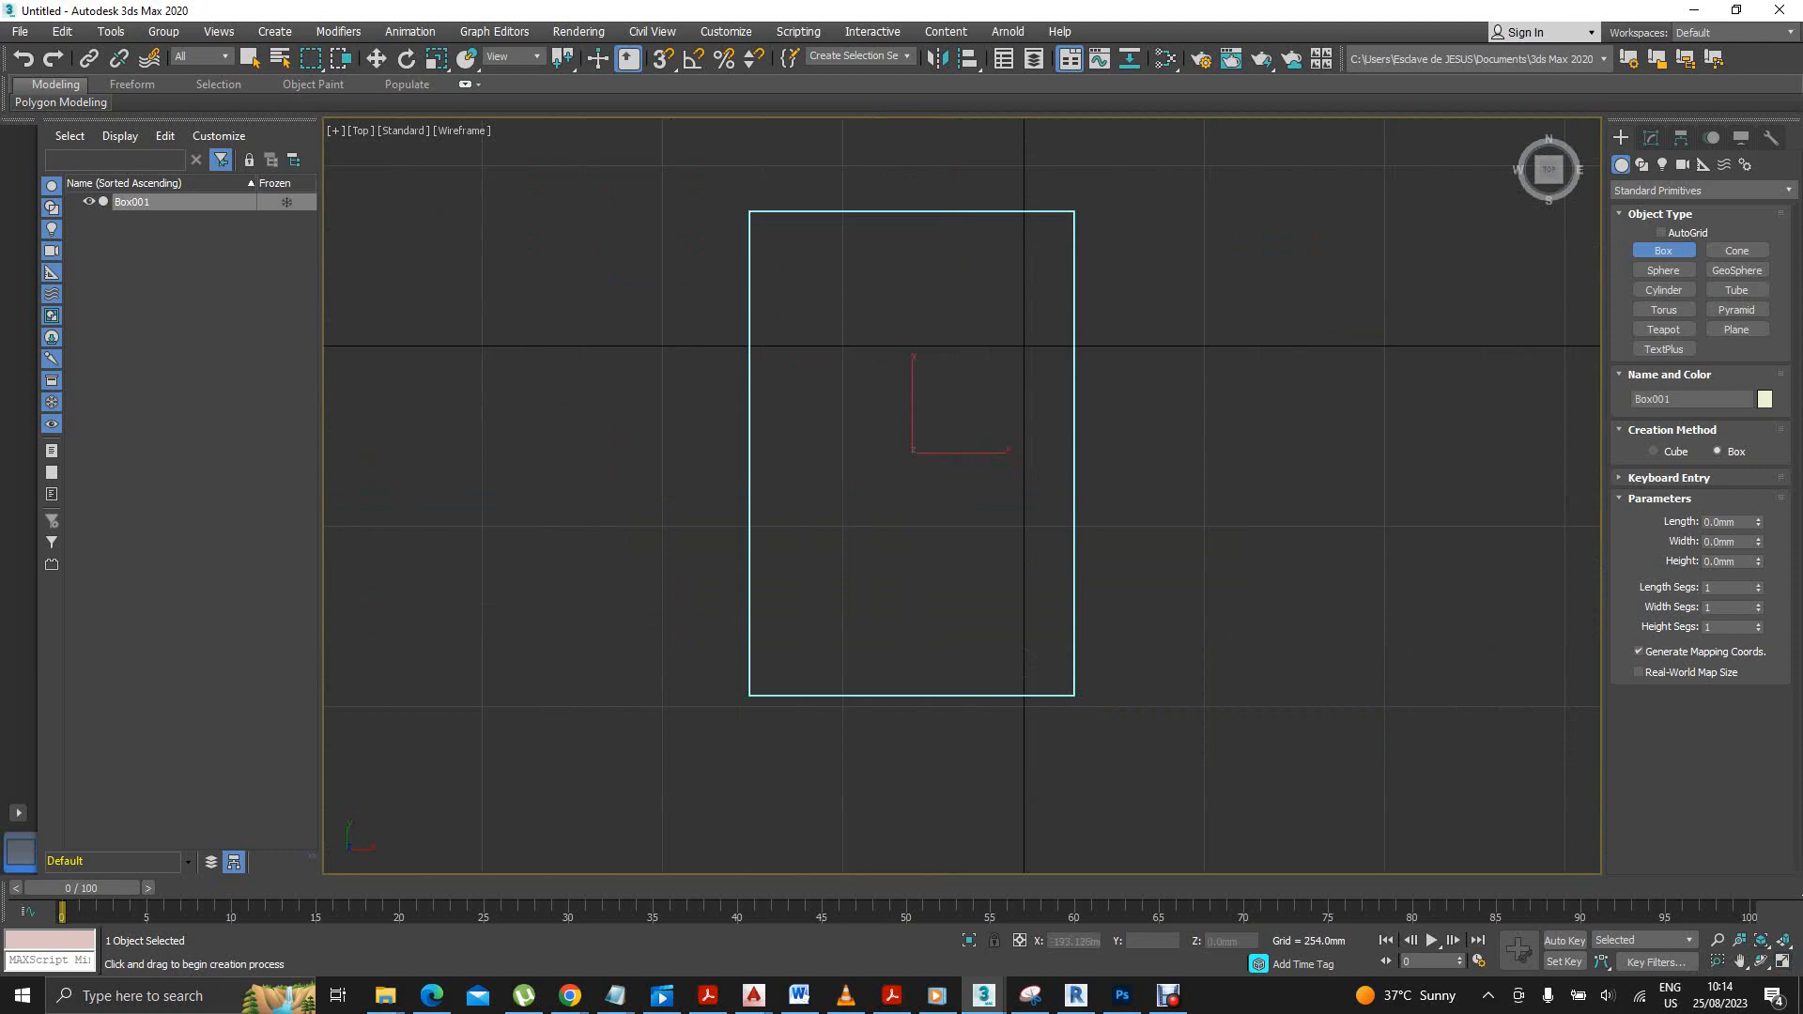
{"action": "scroll", "coordinate": [885, 534], "scroll_direction": "down", "scroll_amount": 2}
{"action": "scroll", "coordinate": [885, 535], "scroll_direction": "up", "scroll_amount": 5}
{"action": "scroll", "coordinate": [885, 535], "scroll_direction": "down", "scroll_amount": 3}
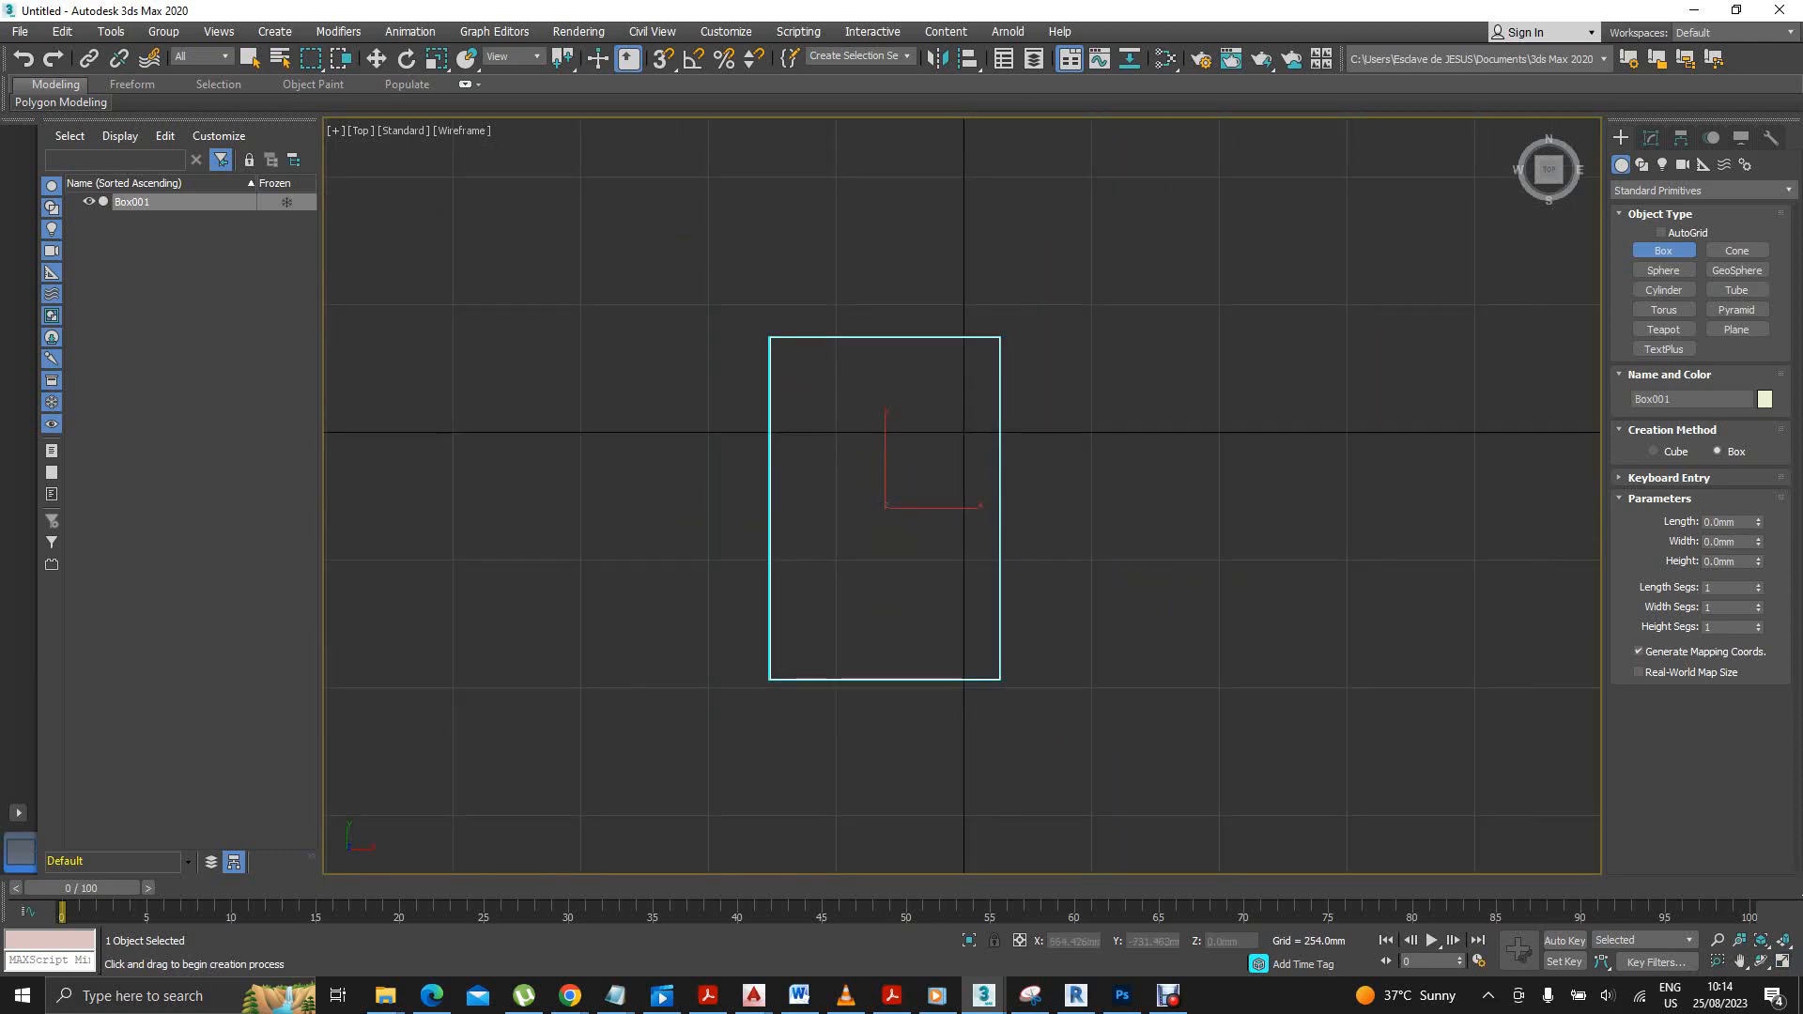
{"action": "key", "text": "alt+w"}
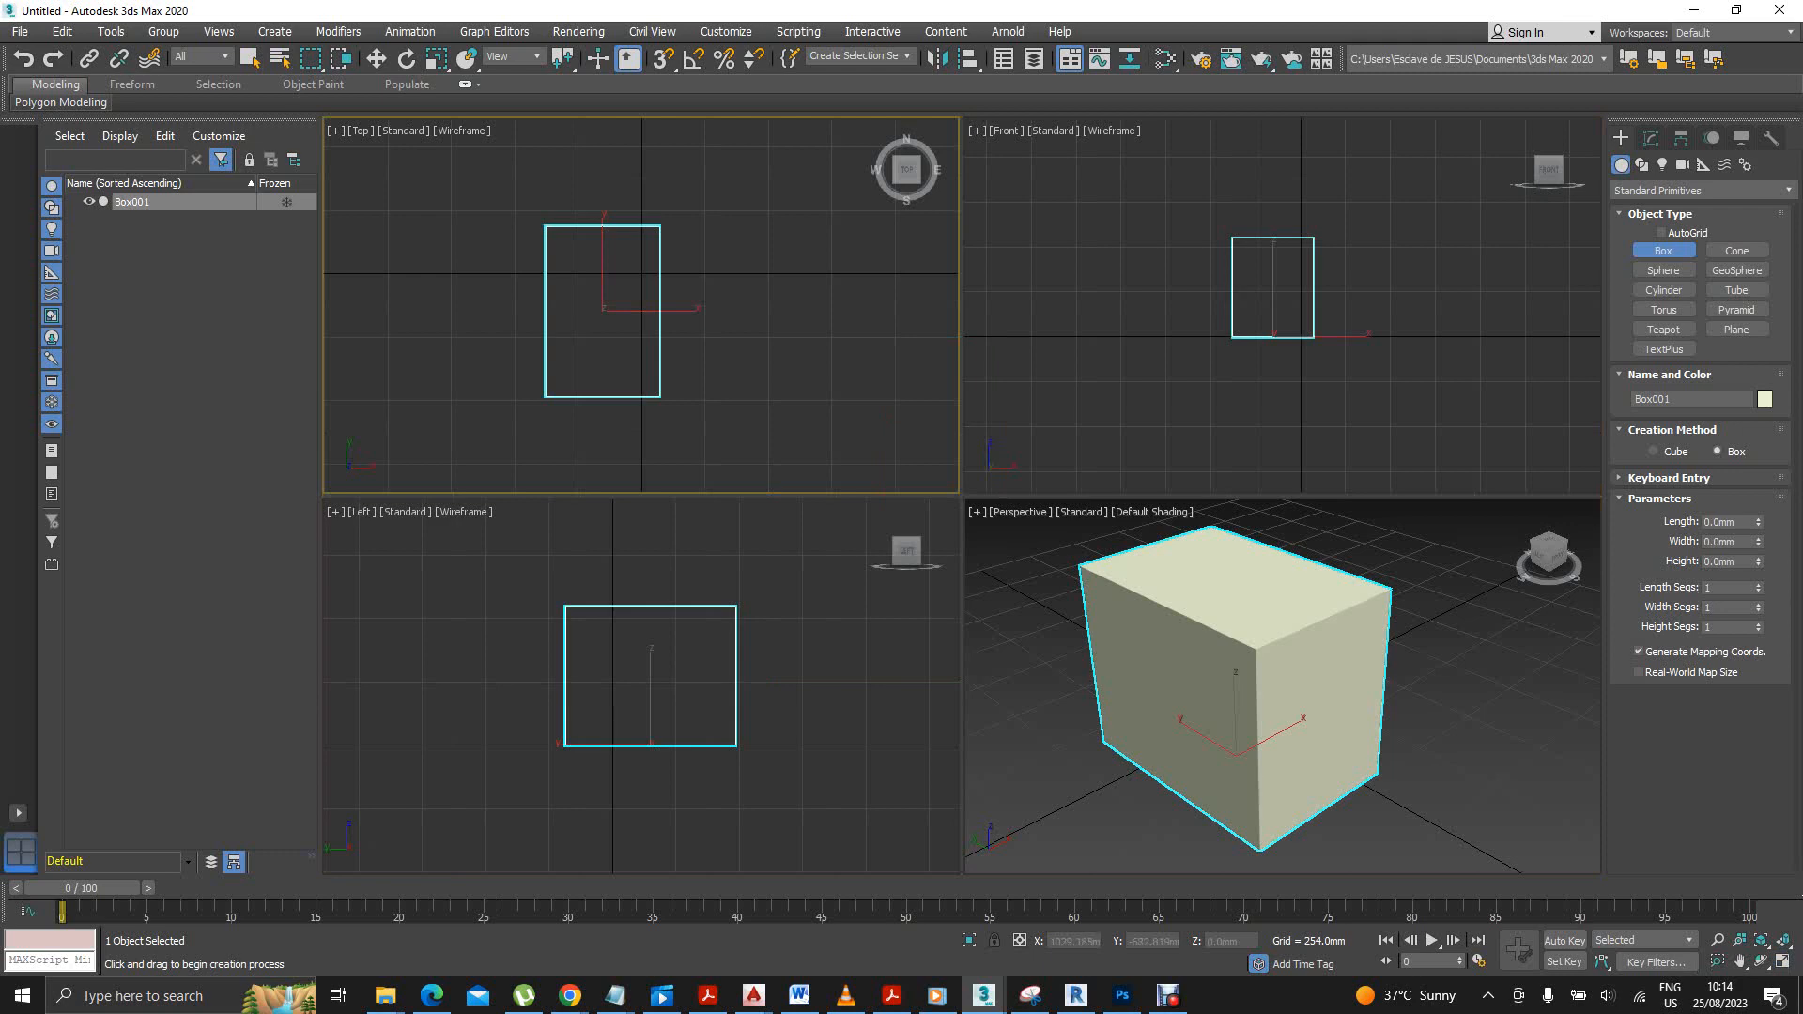
Delete the box from the scene.
{"action": "left_click", "coordinate": [1174, 676]}
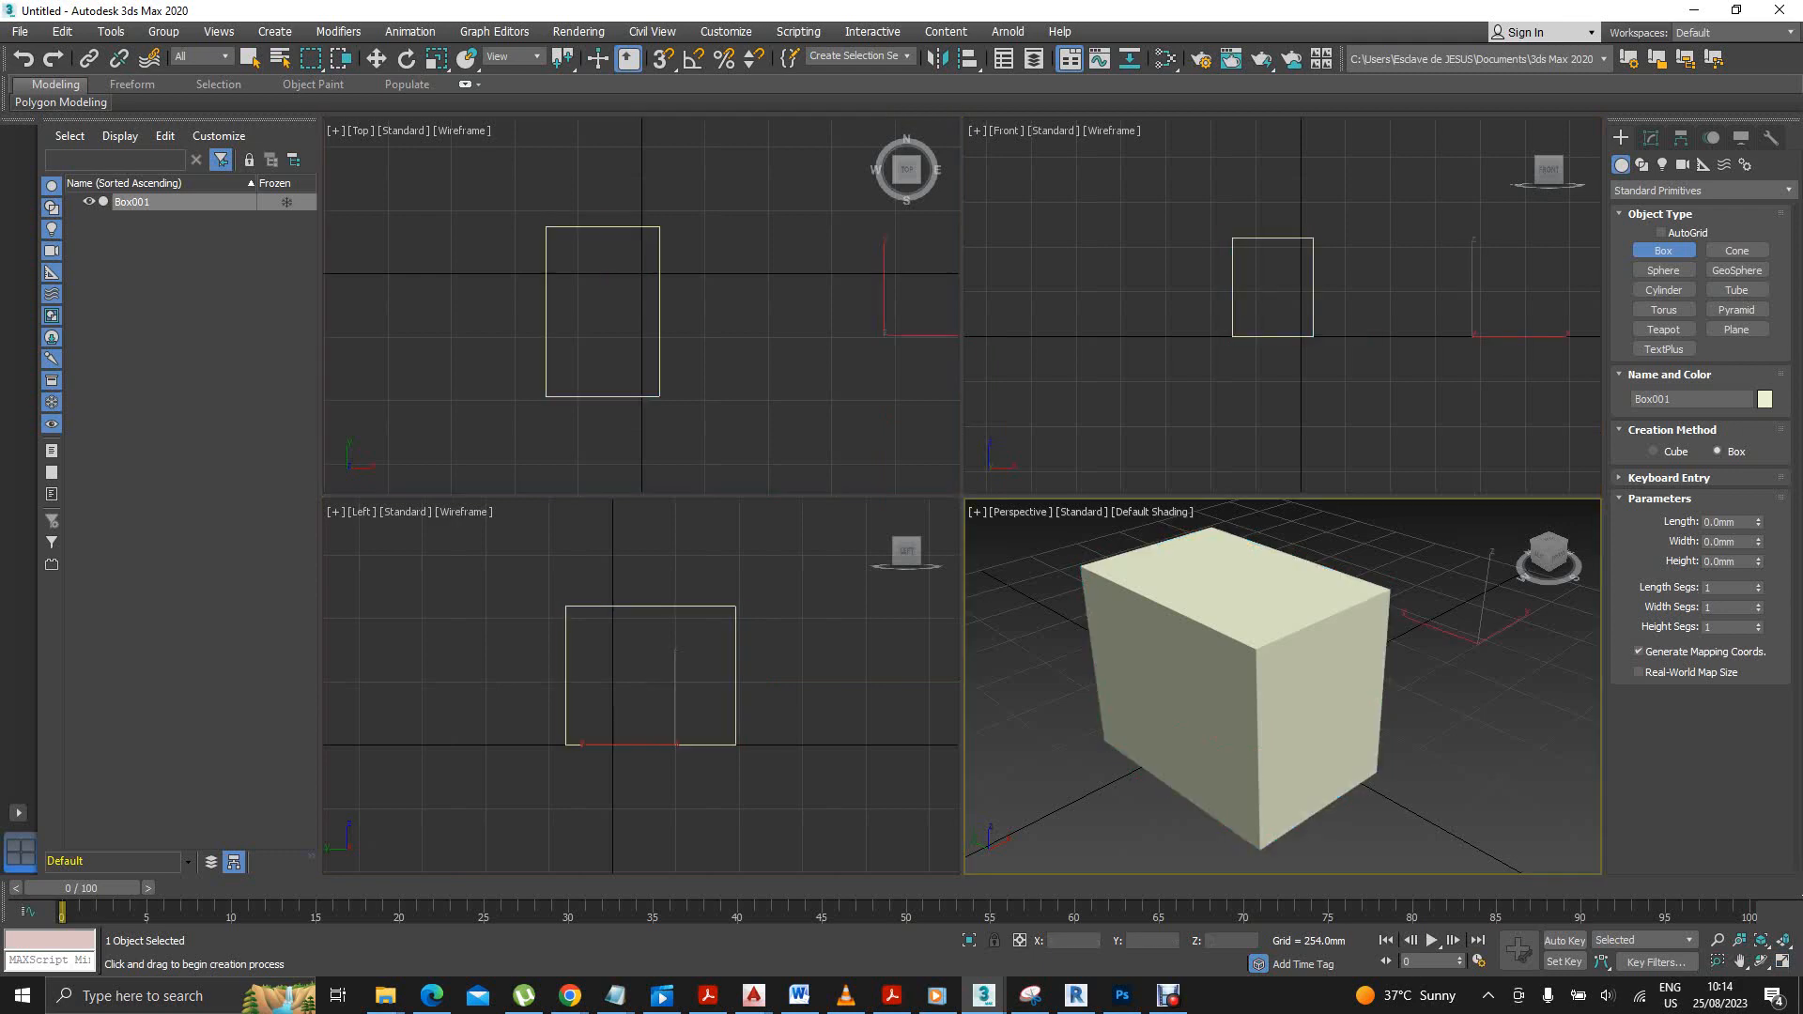
{"action": "key", "text": "Delete"}
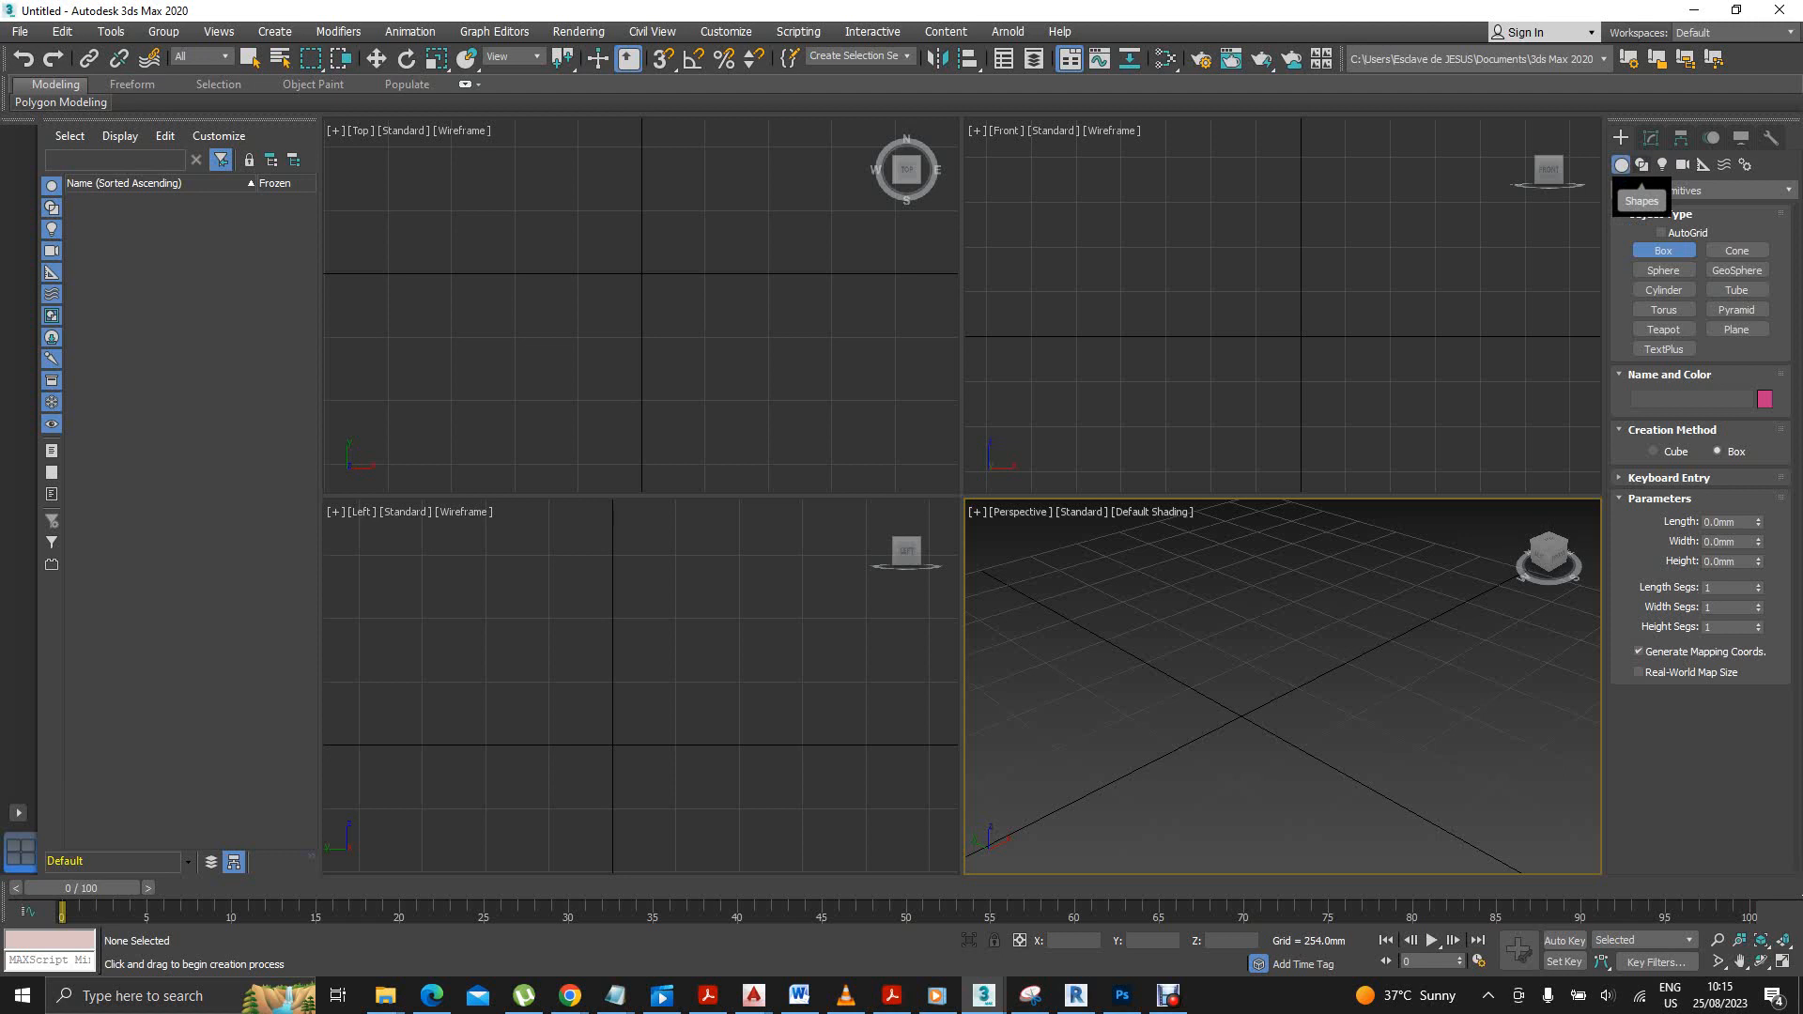
Draw an open four-segment Line spline in the Top viewport, starting with a straight downward segment about 403 mm long.
{"action": "left_click", "coordinate": [1641, 165]}
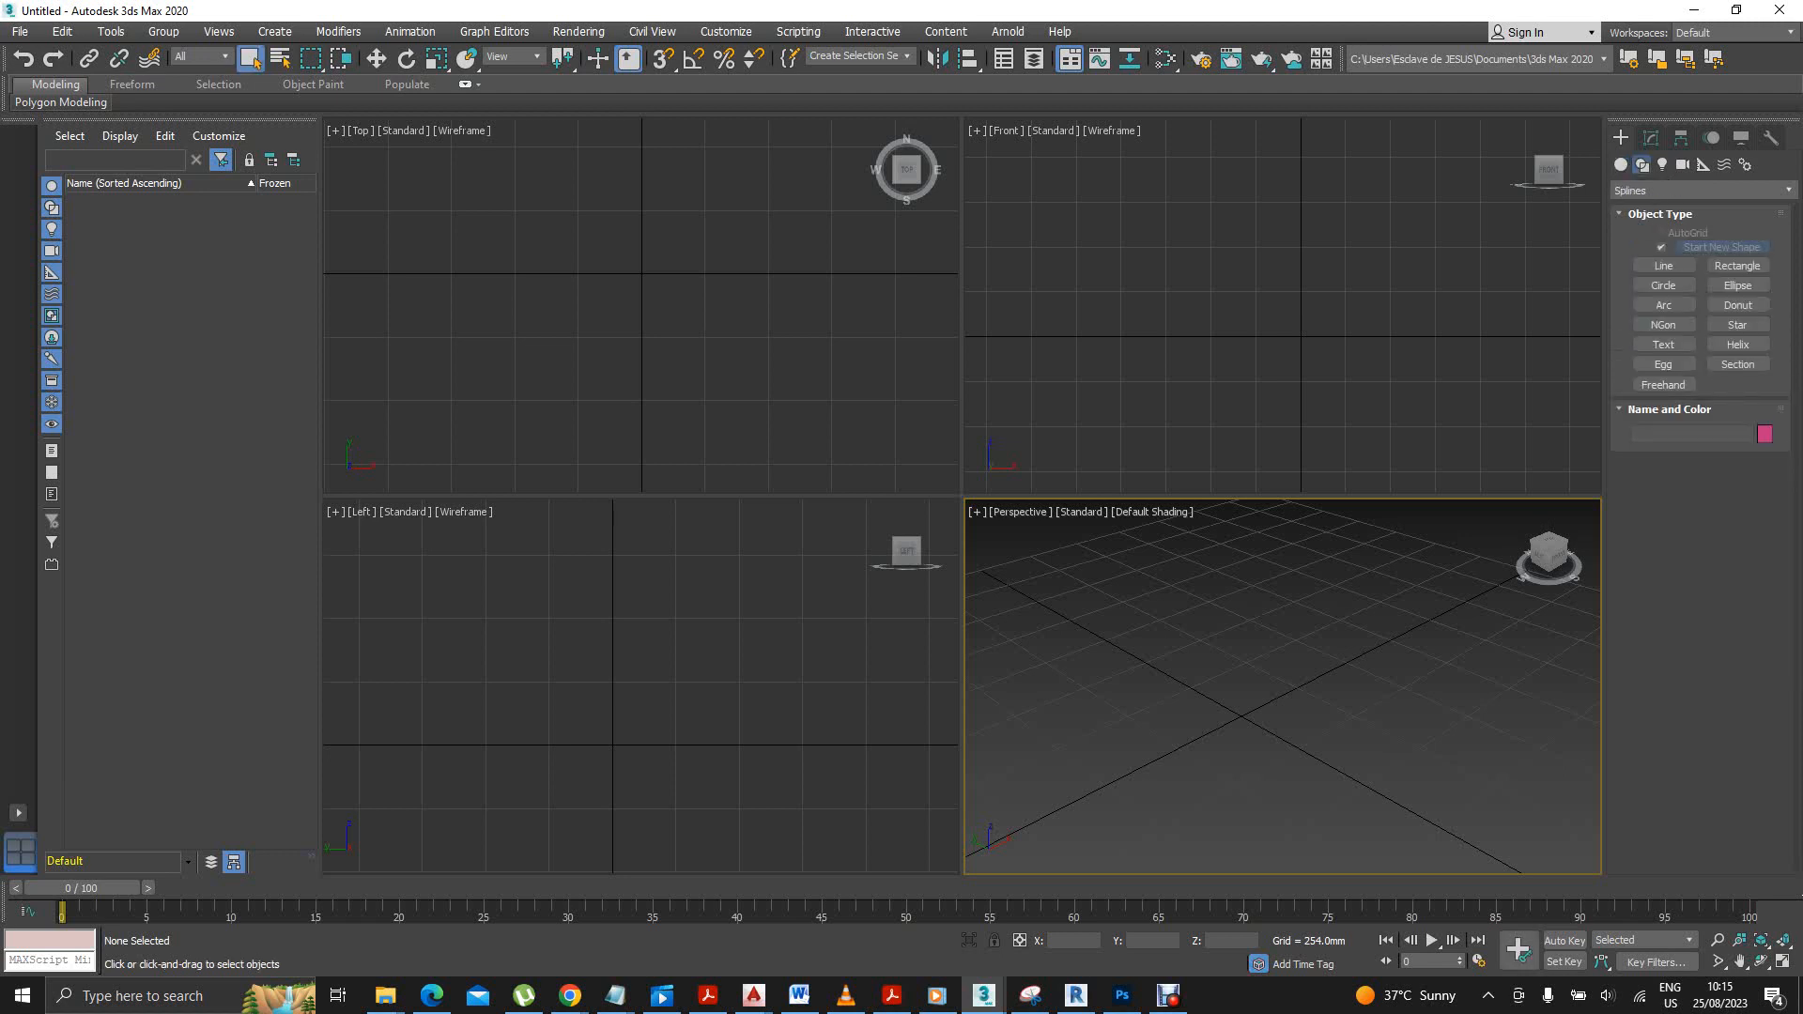
{"action": "left_click", "coordinate": [1663, 265]}
{"action": "left_click", "coordinate": [1663, 266]}
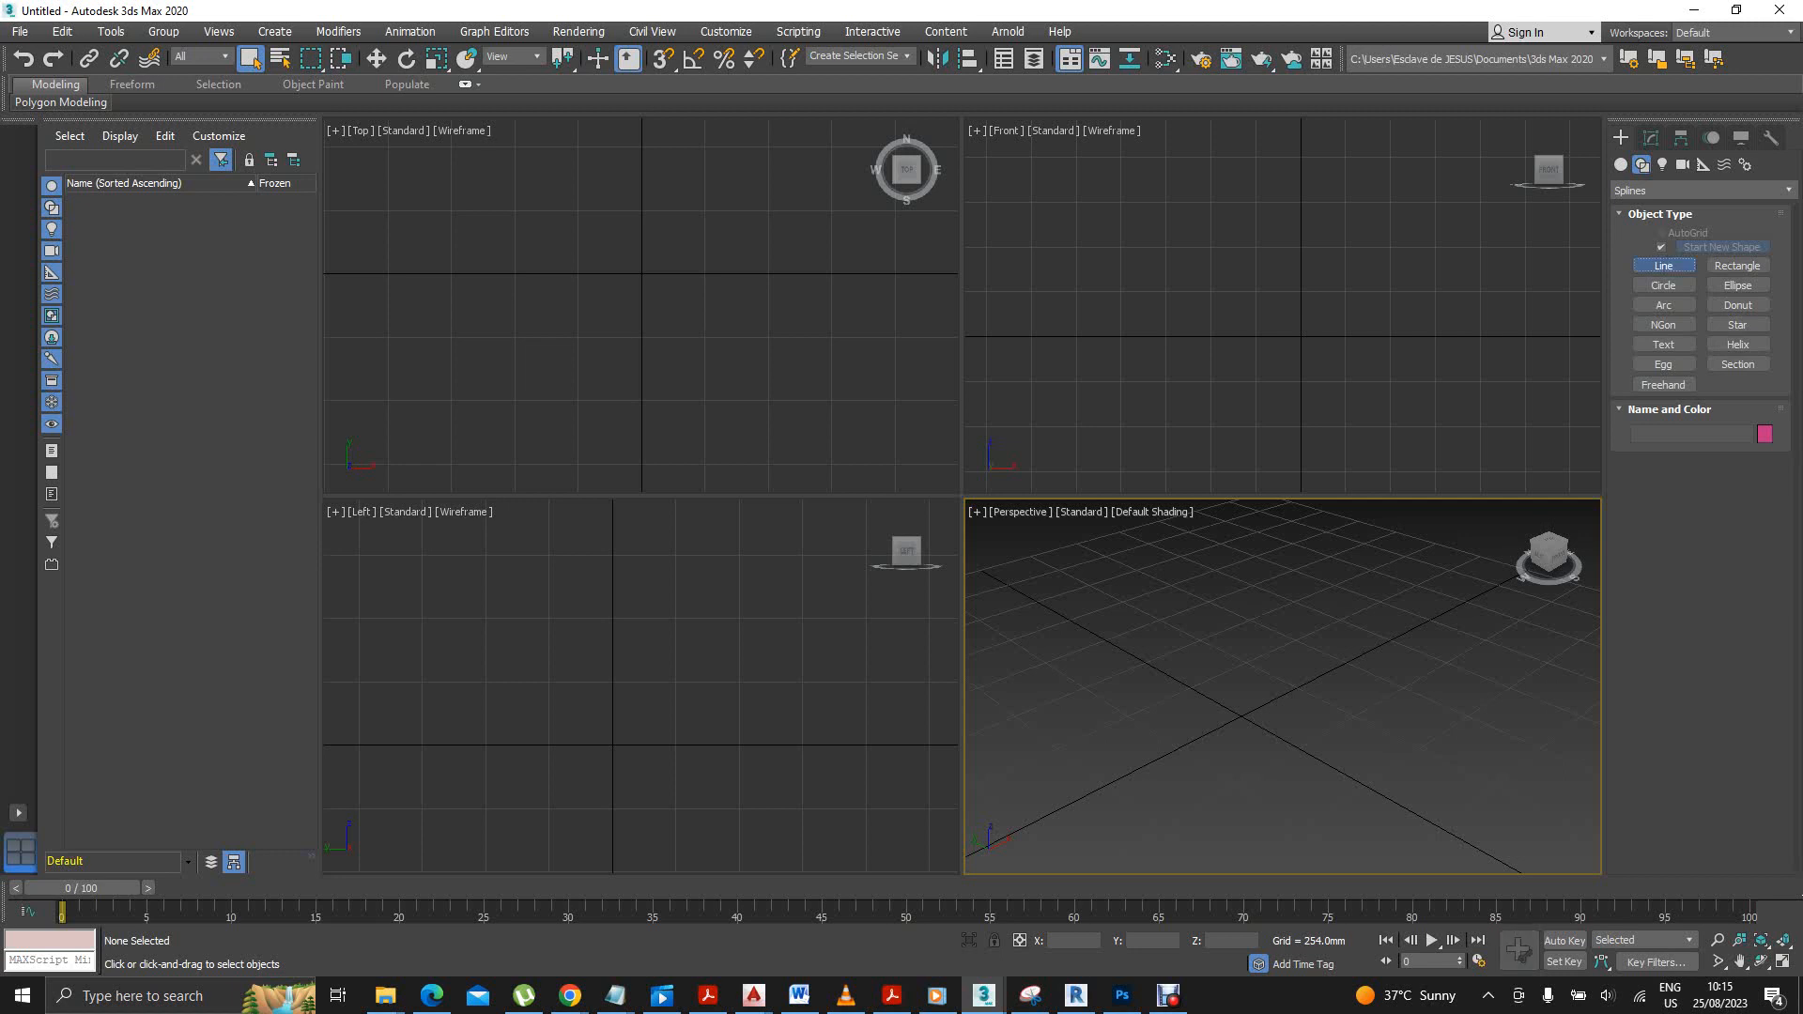
{"action": "left_click", "coordinate": [558, 315]}
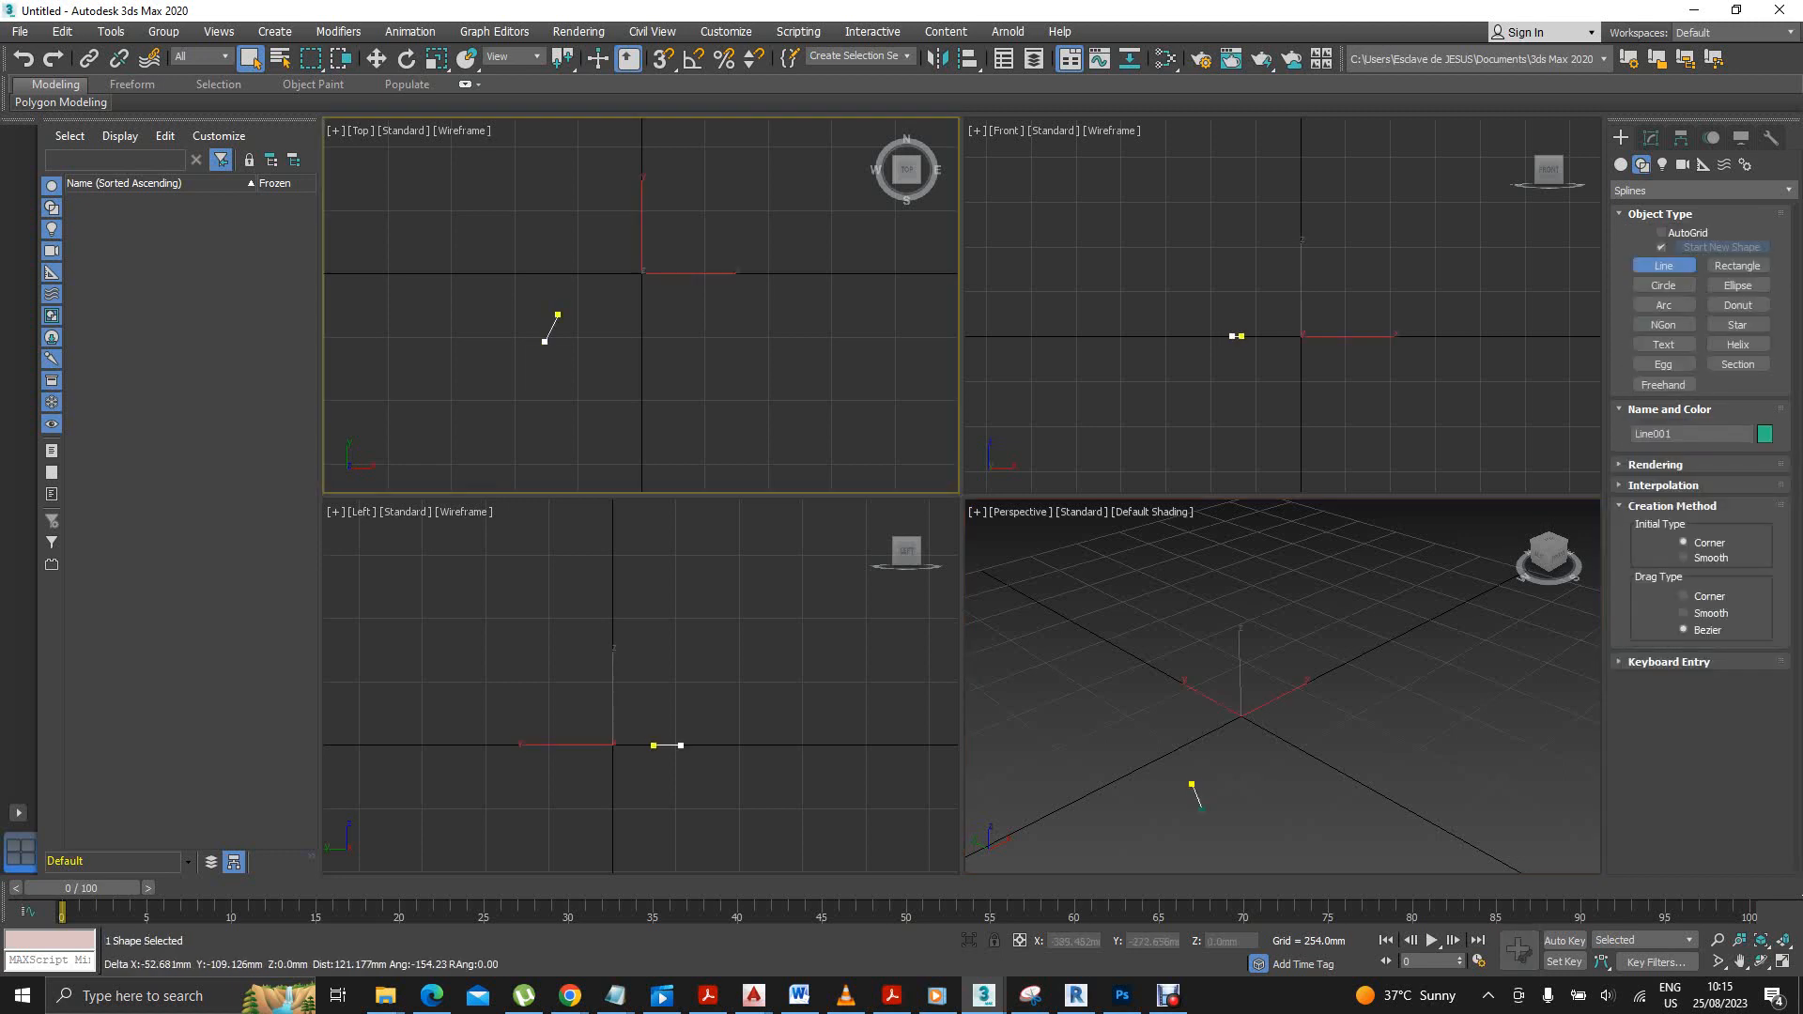
{"action": "left_click", "coordinate": [558, 415]}
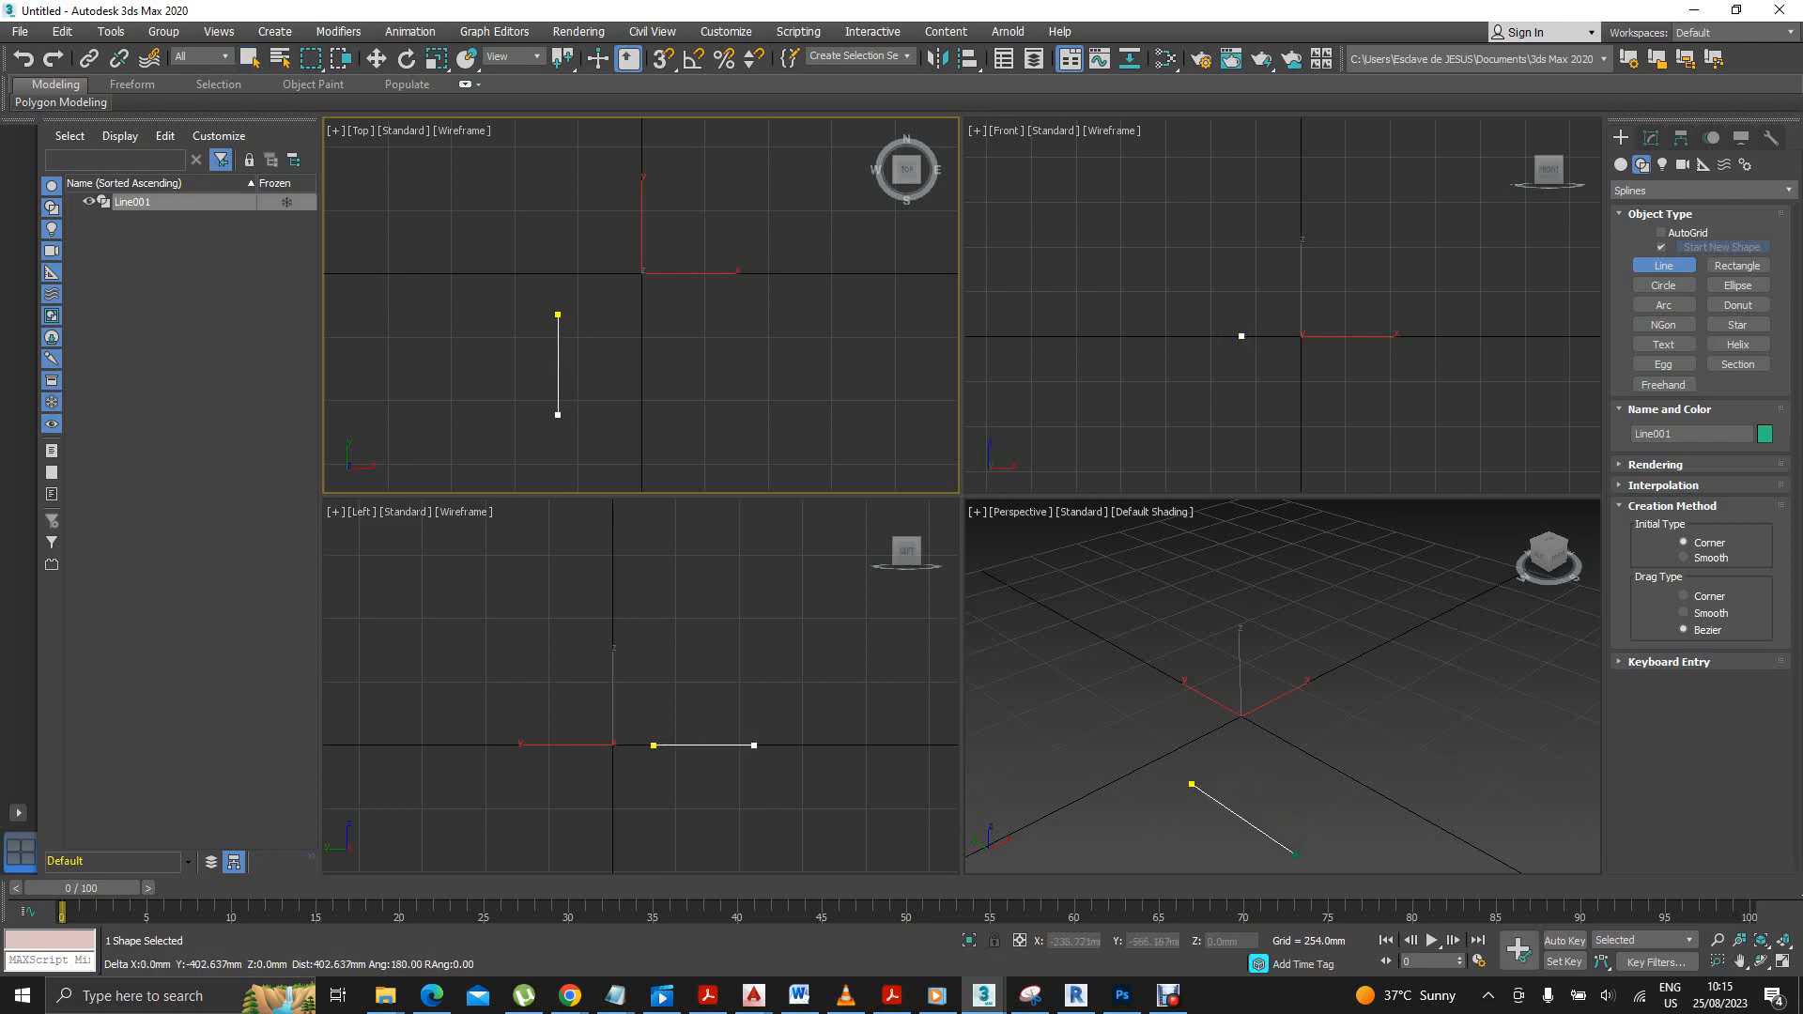
{"action": "left_click", "coordinate": [736, 417]}
{"action": "left_click", "coordinate": [777, 294]}
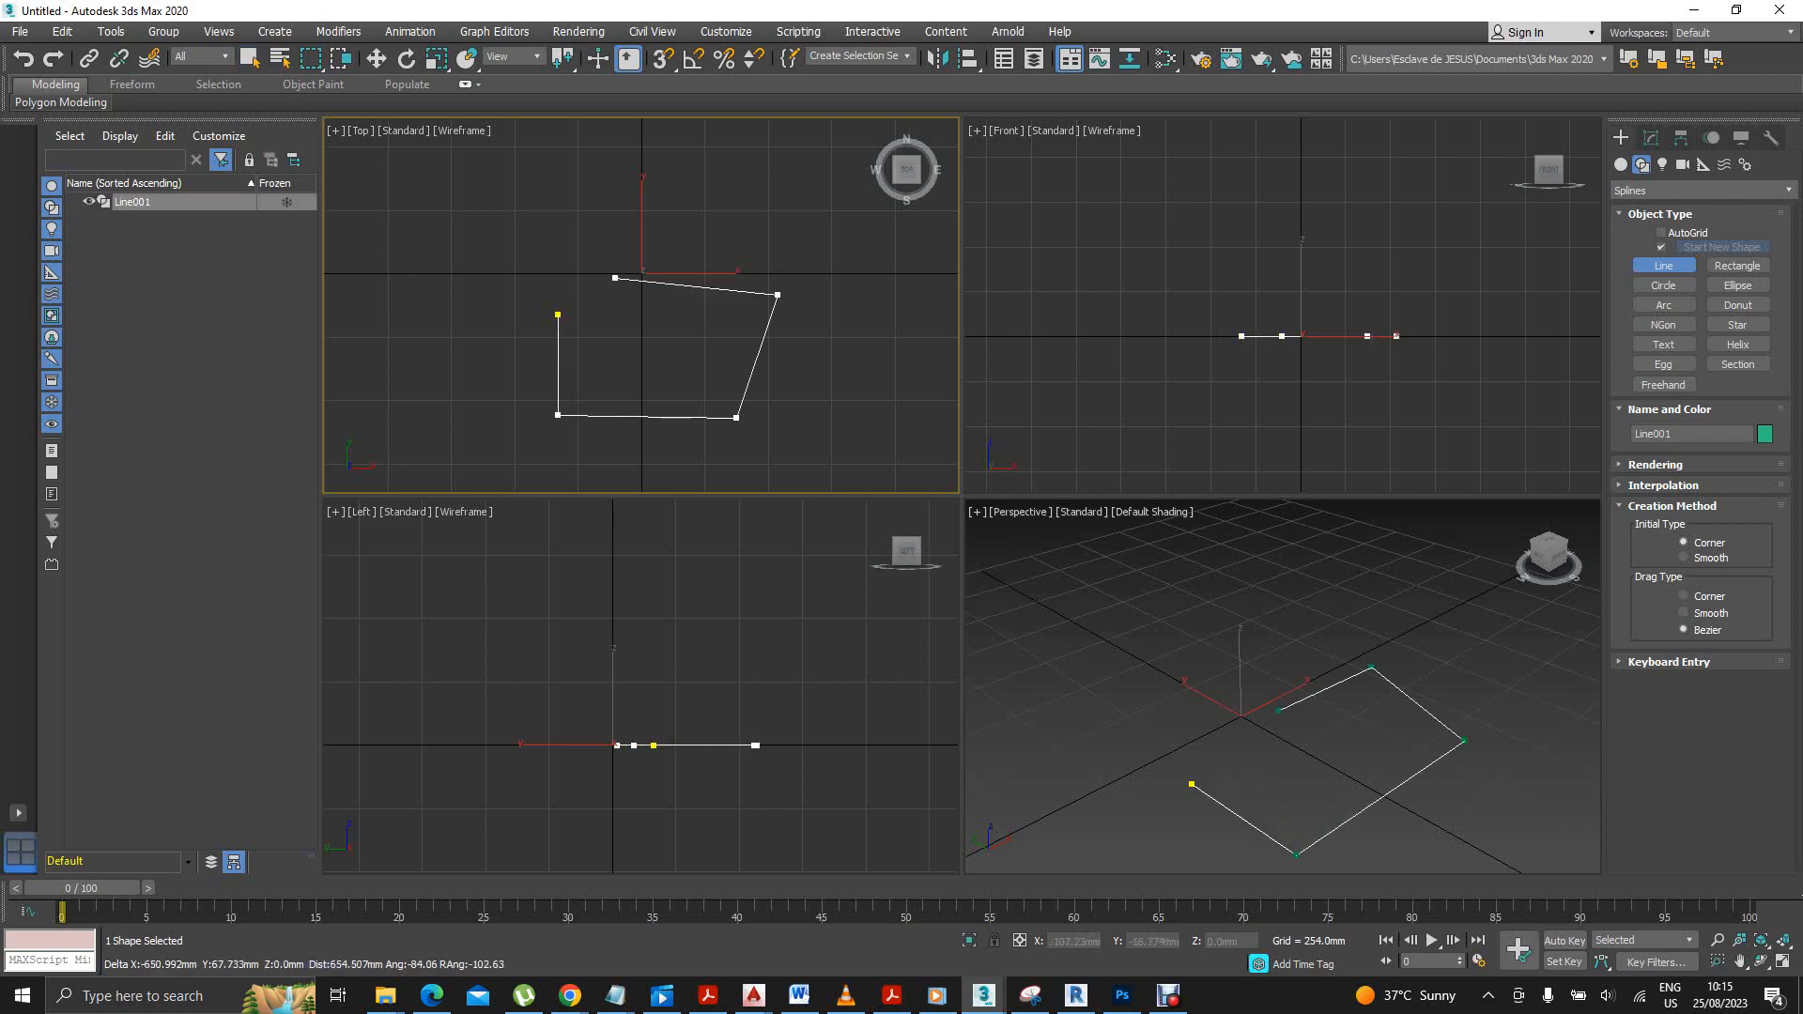
{"action": "left_click", "coordinate": [579, 255]}
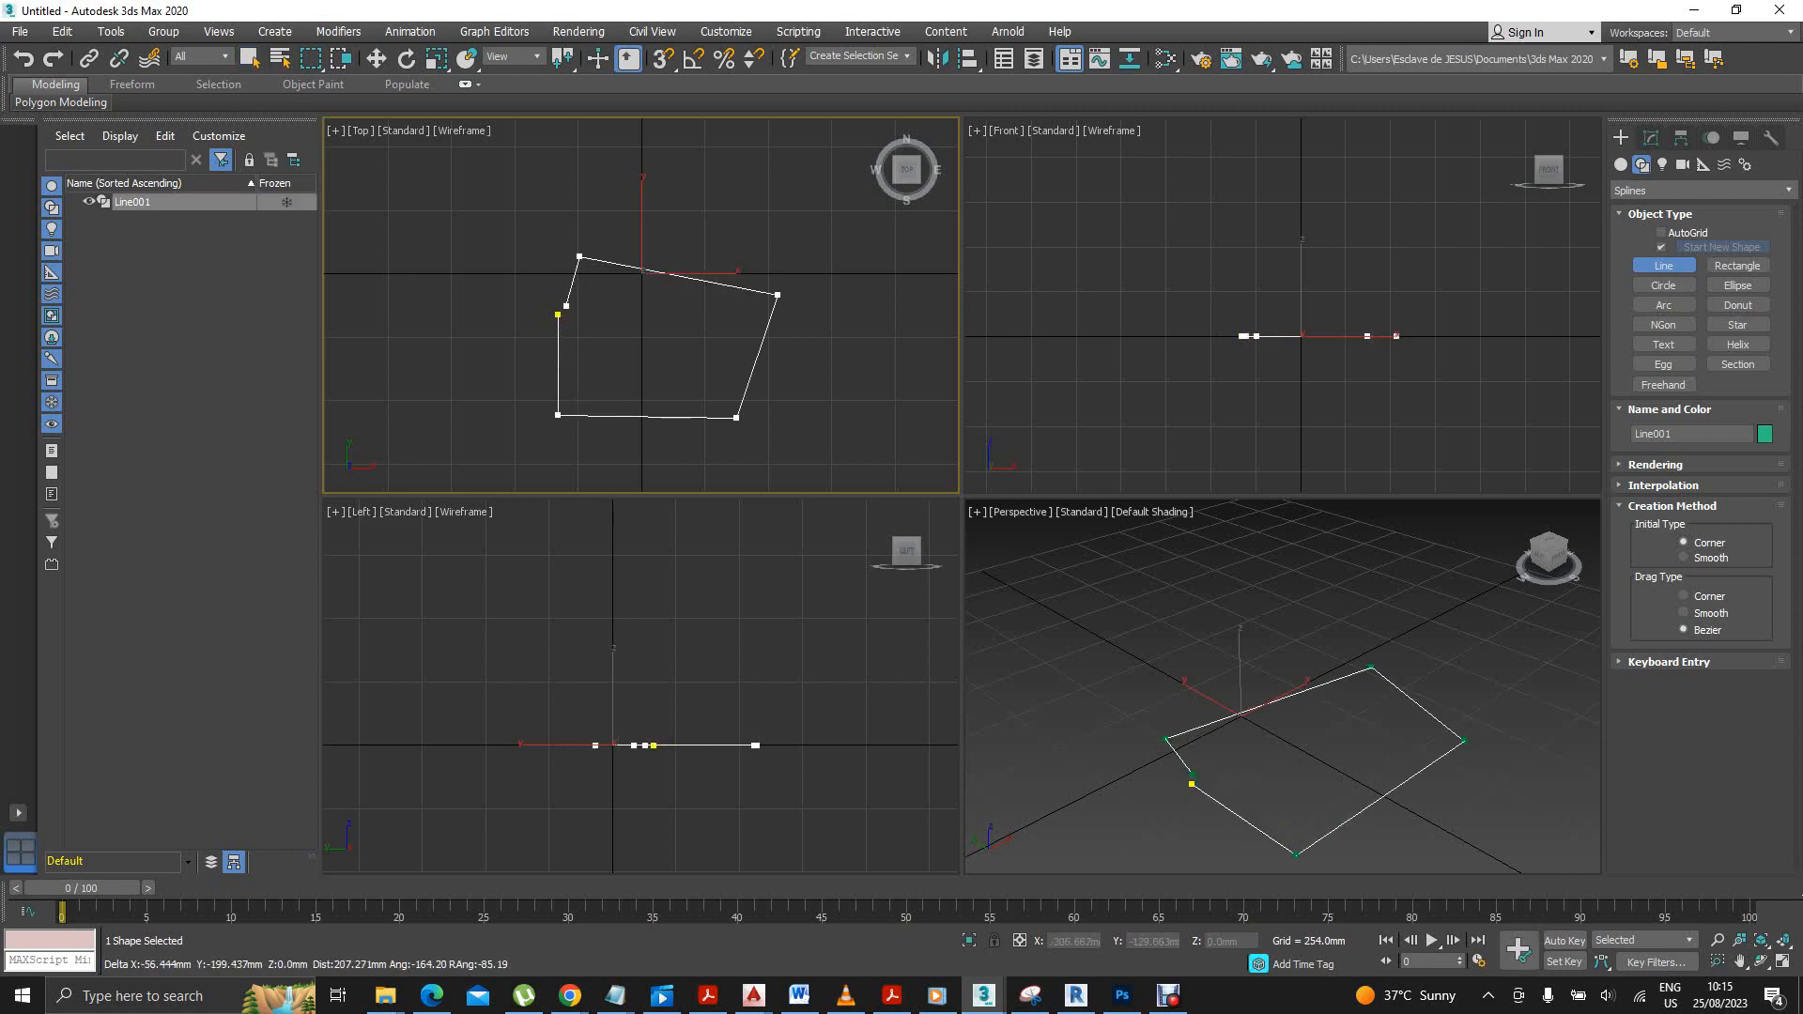
{"action": "right_click", "coordinate": [566, 304]}
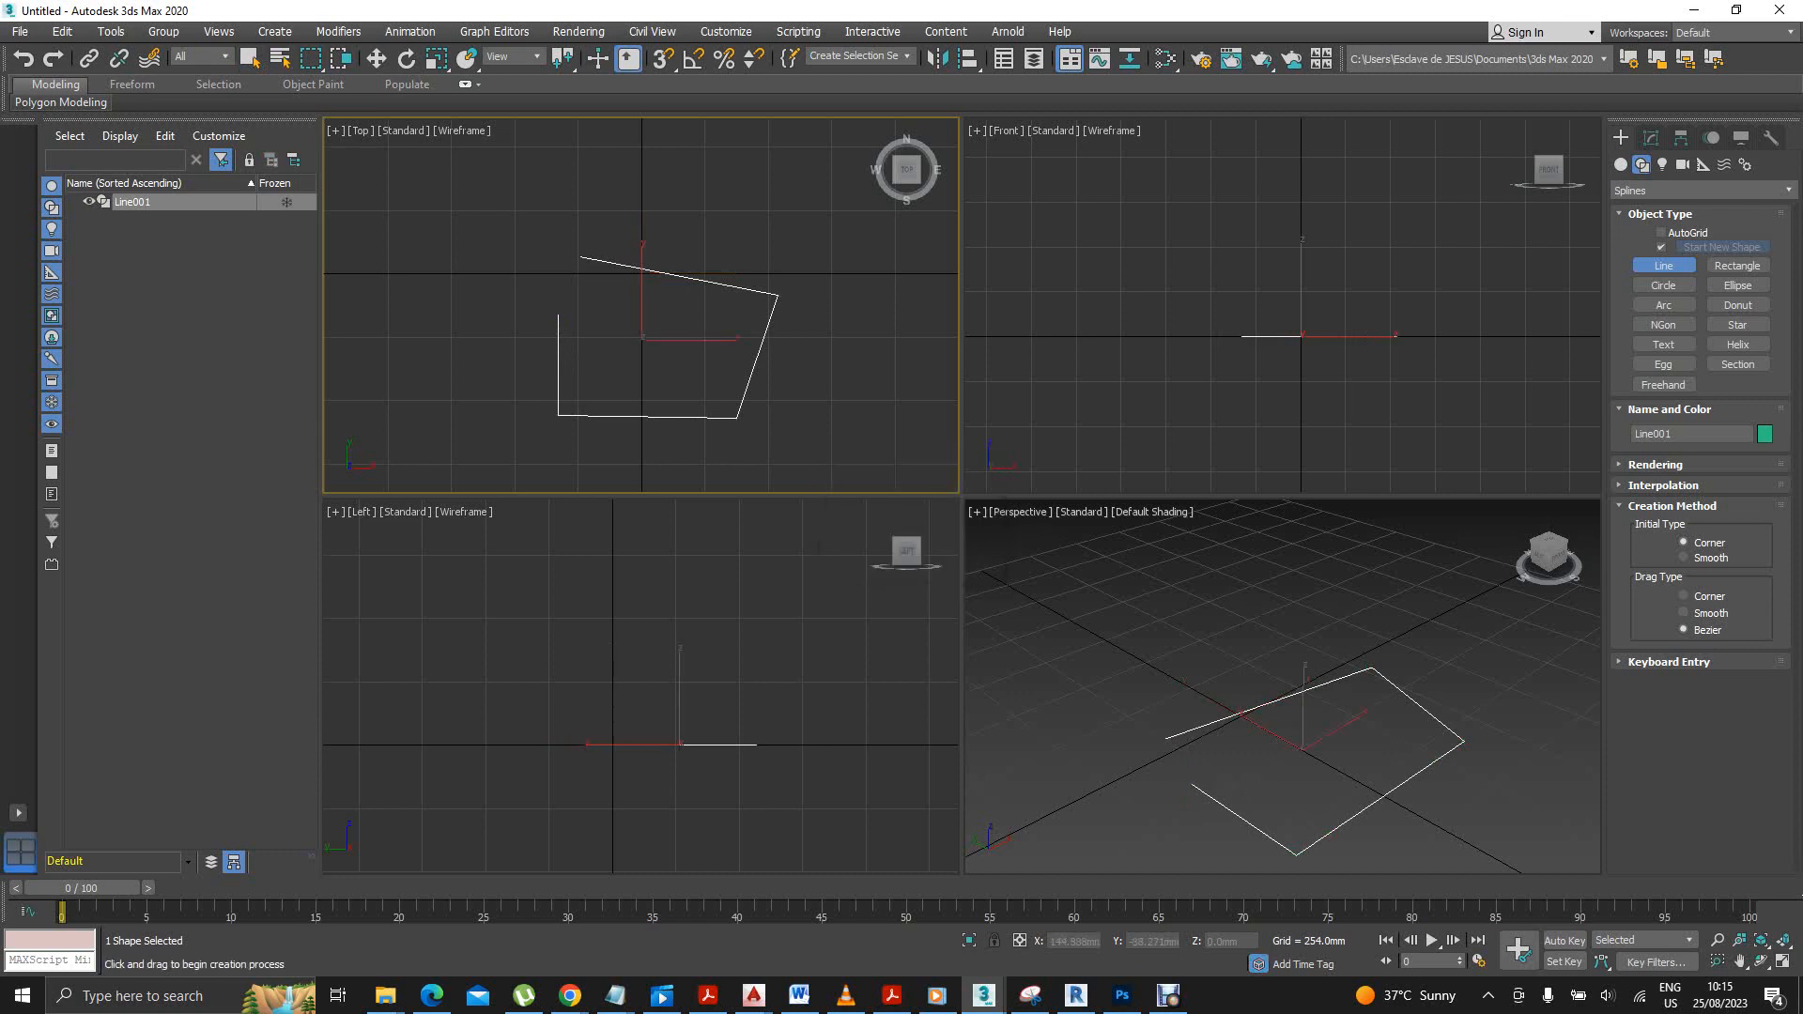
{"action": "scroll", "coordinate": [778, 292], "scroll_direction": "down", "scroll_amount": 3}
{"action": "scroll", "coordinate": [759, 317], "scroll_direction": "up", "scroll_amount": 6}
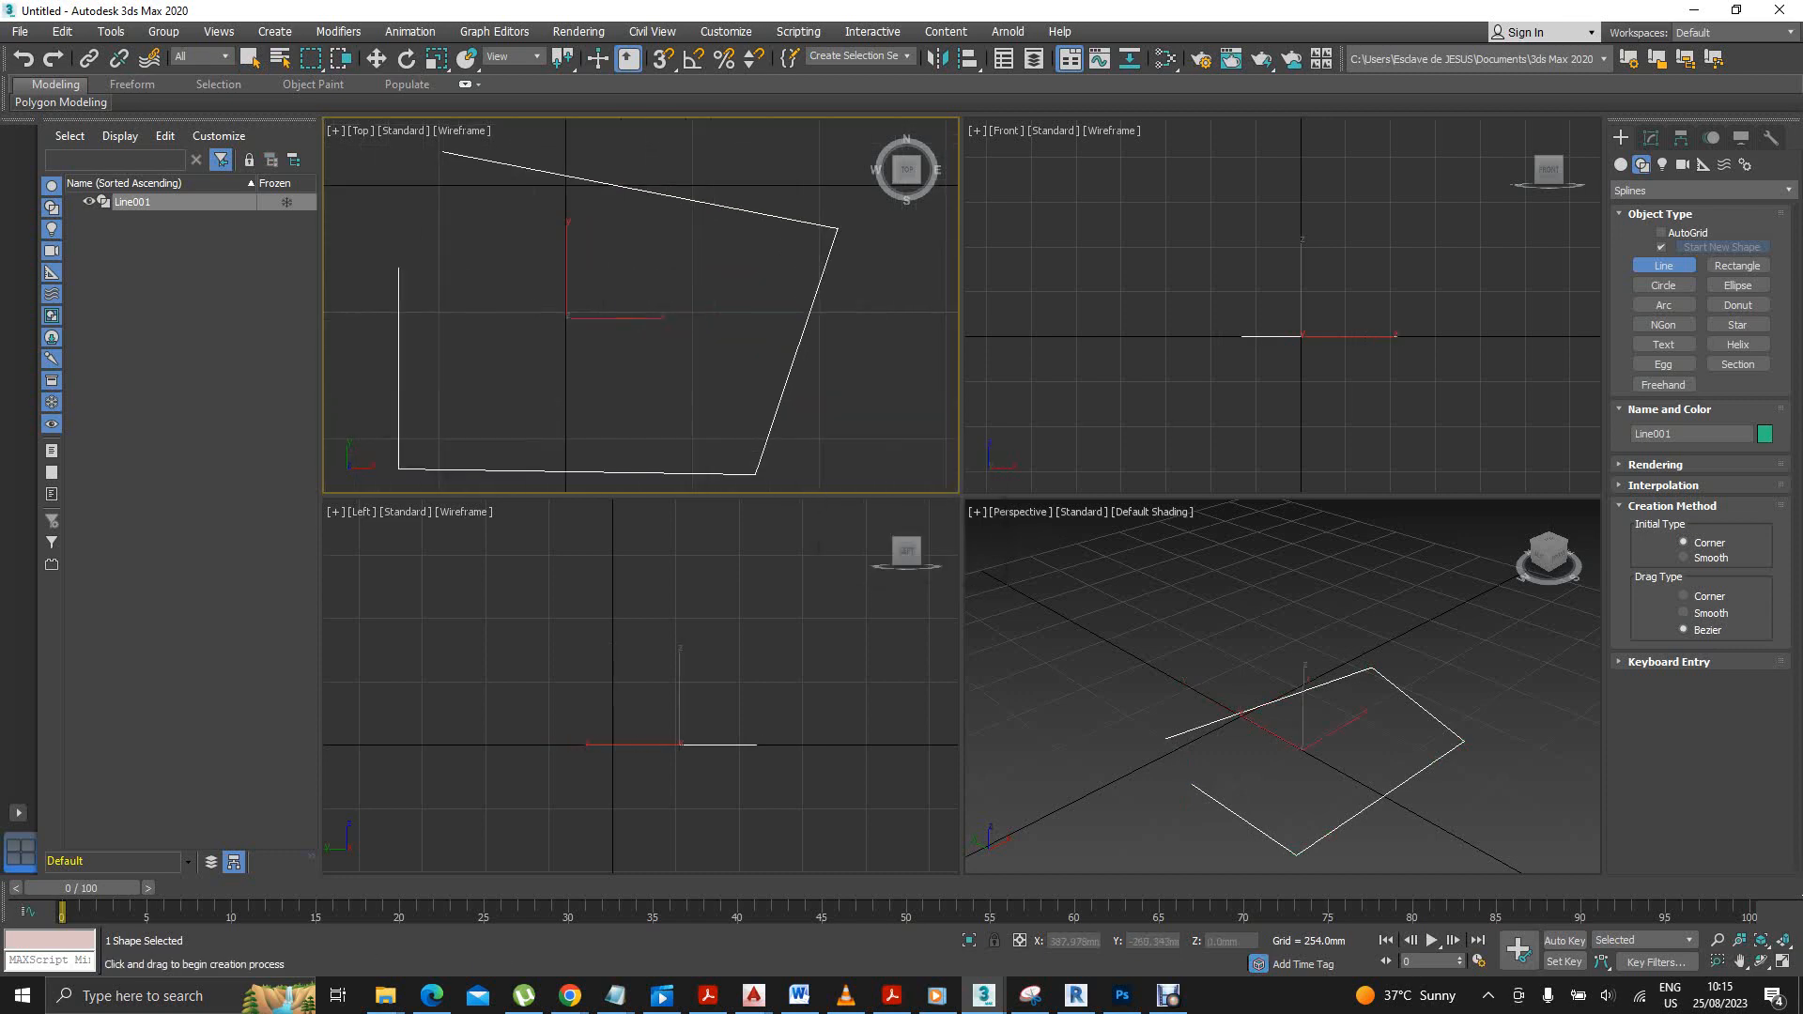
{"action": "scroll", "coordinate": [758, 317], "scroll_direction": "down", "scroll_amount": 3}
{"action": "scroll", "coordinate": [745, 324], "scroll_direction": "down", "scroll_amount": 4}
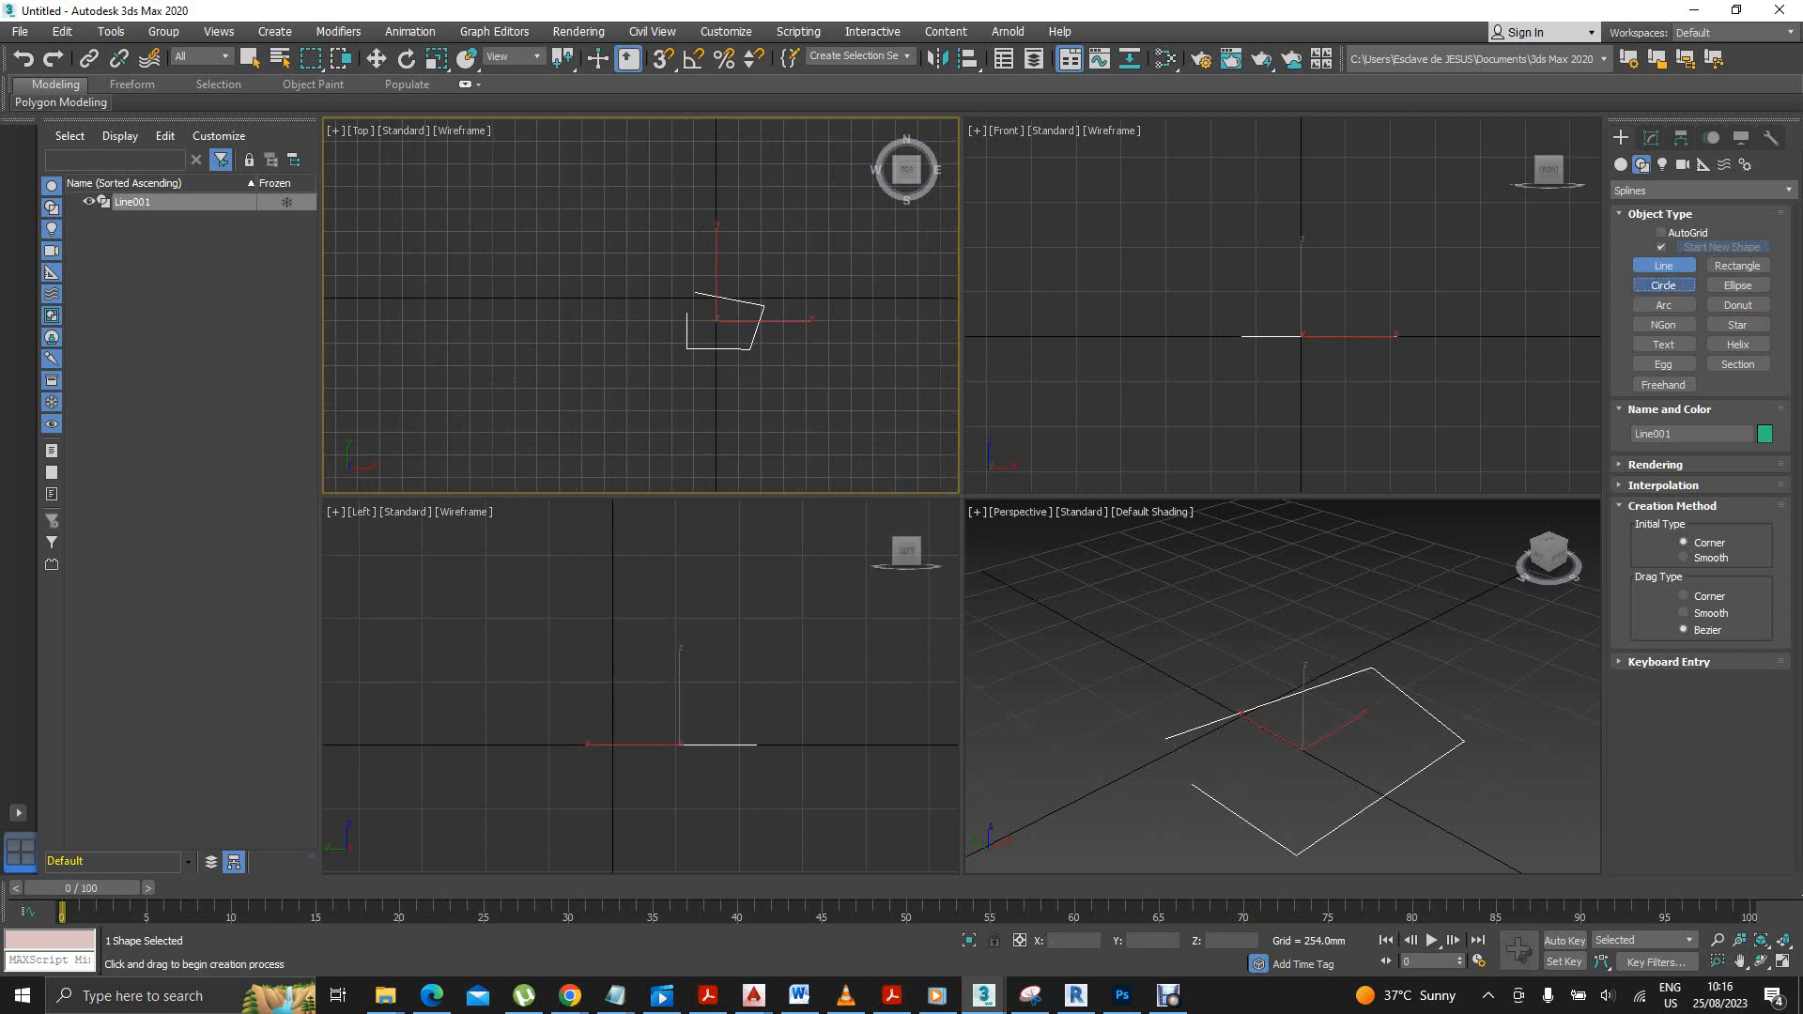
Draw a circle of about 170 mm radius in the Top viewport, around the open corner of the line shape.
{"action": "left_click", "coordinate": [1662, 284]}
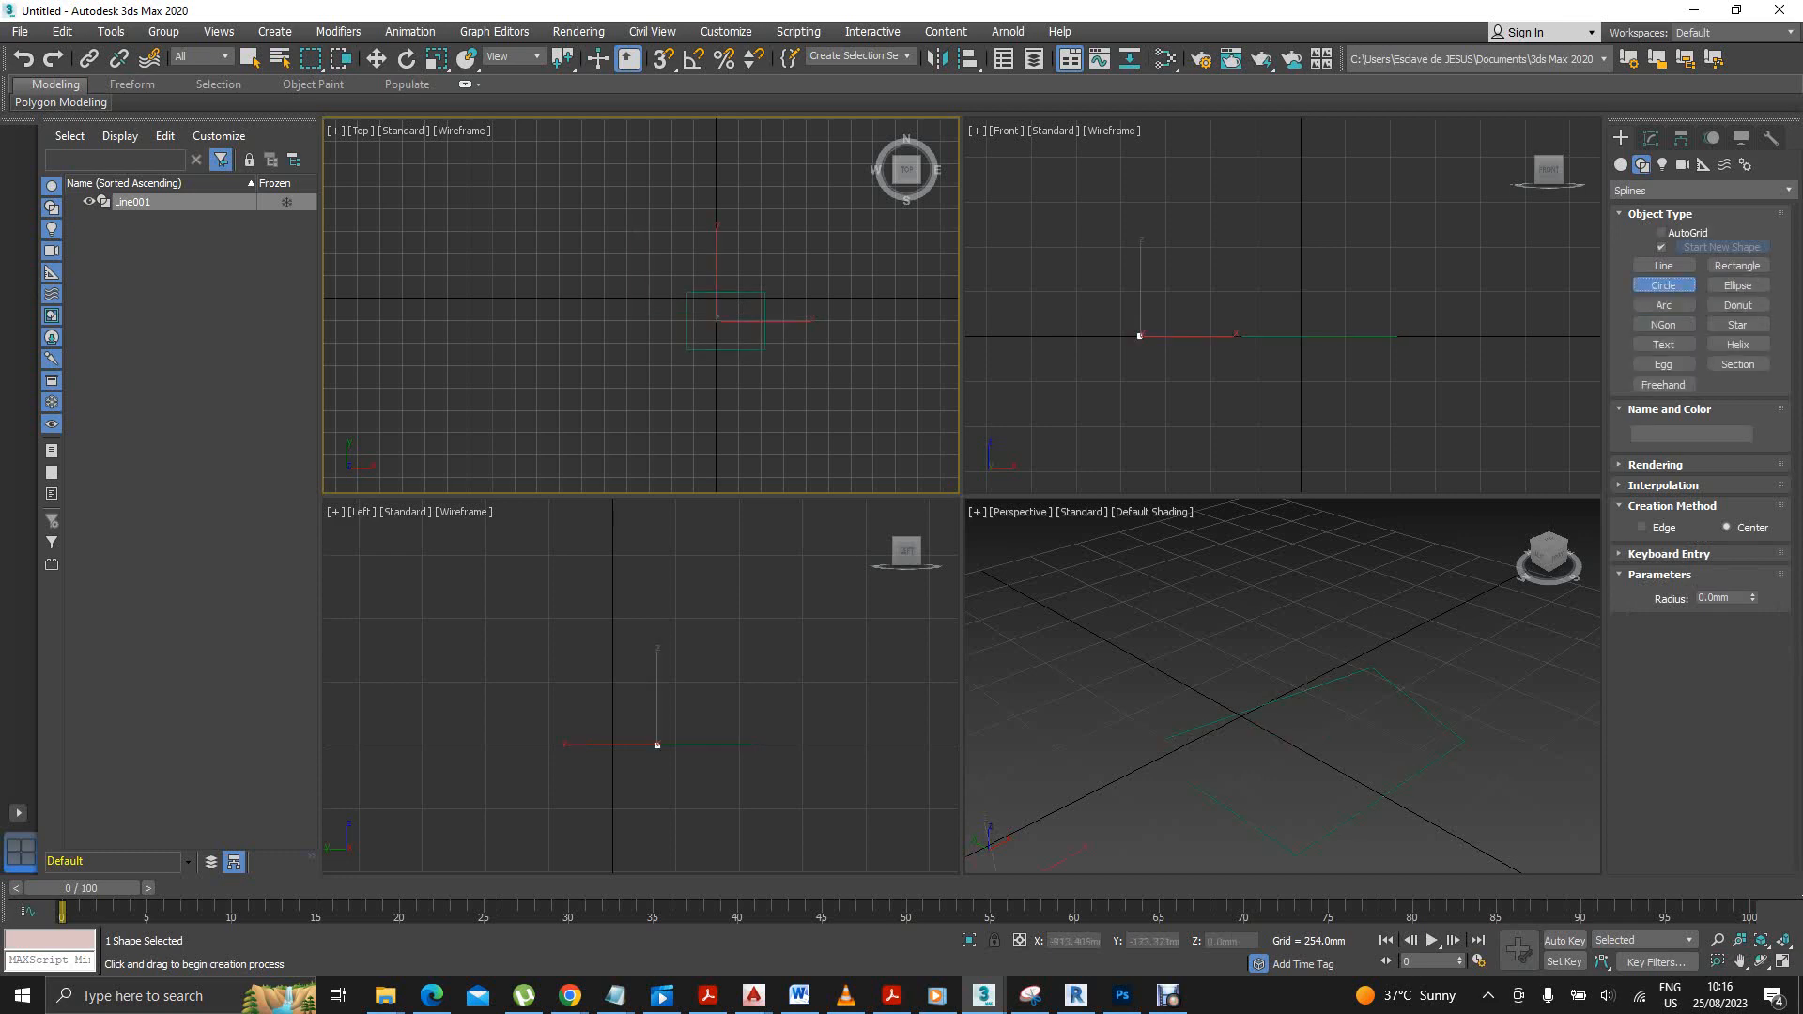
{"action": "scroll", "coordinate": [716, 313], "scroll_direction": "up", "scroll_amount": 6}
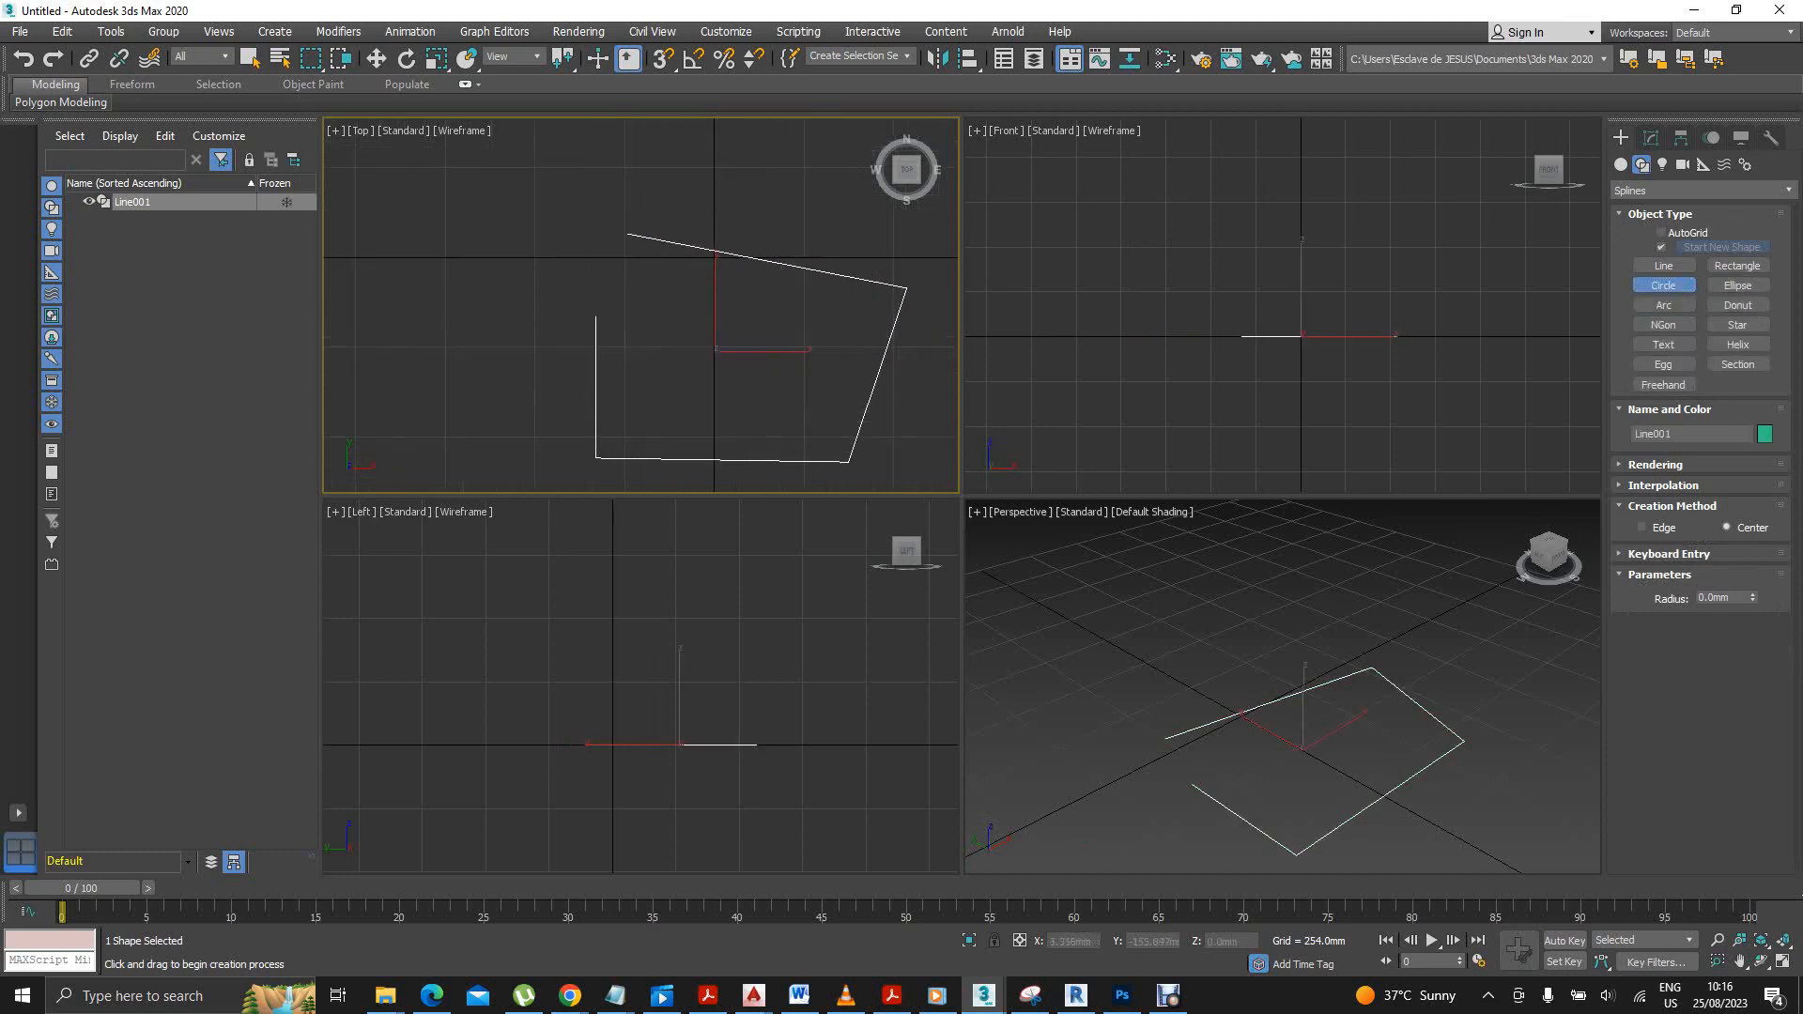
{"action": "left_click_drag", "start_coordinate": [604, 278], "coordinate": [539, 322]}
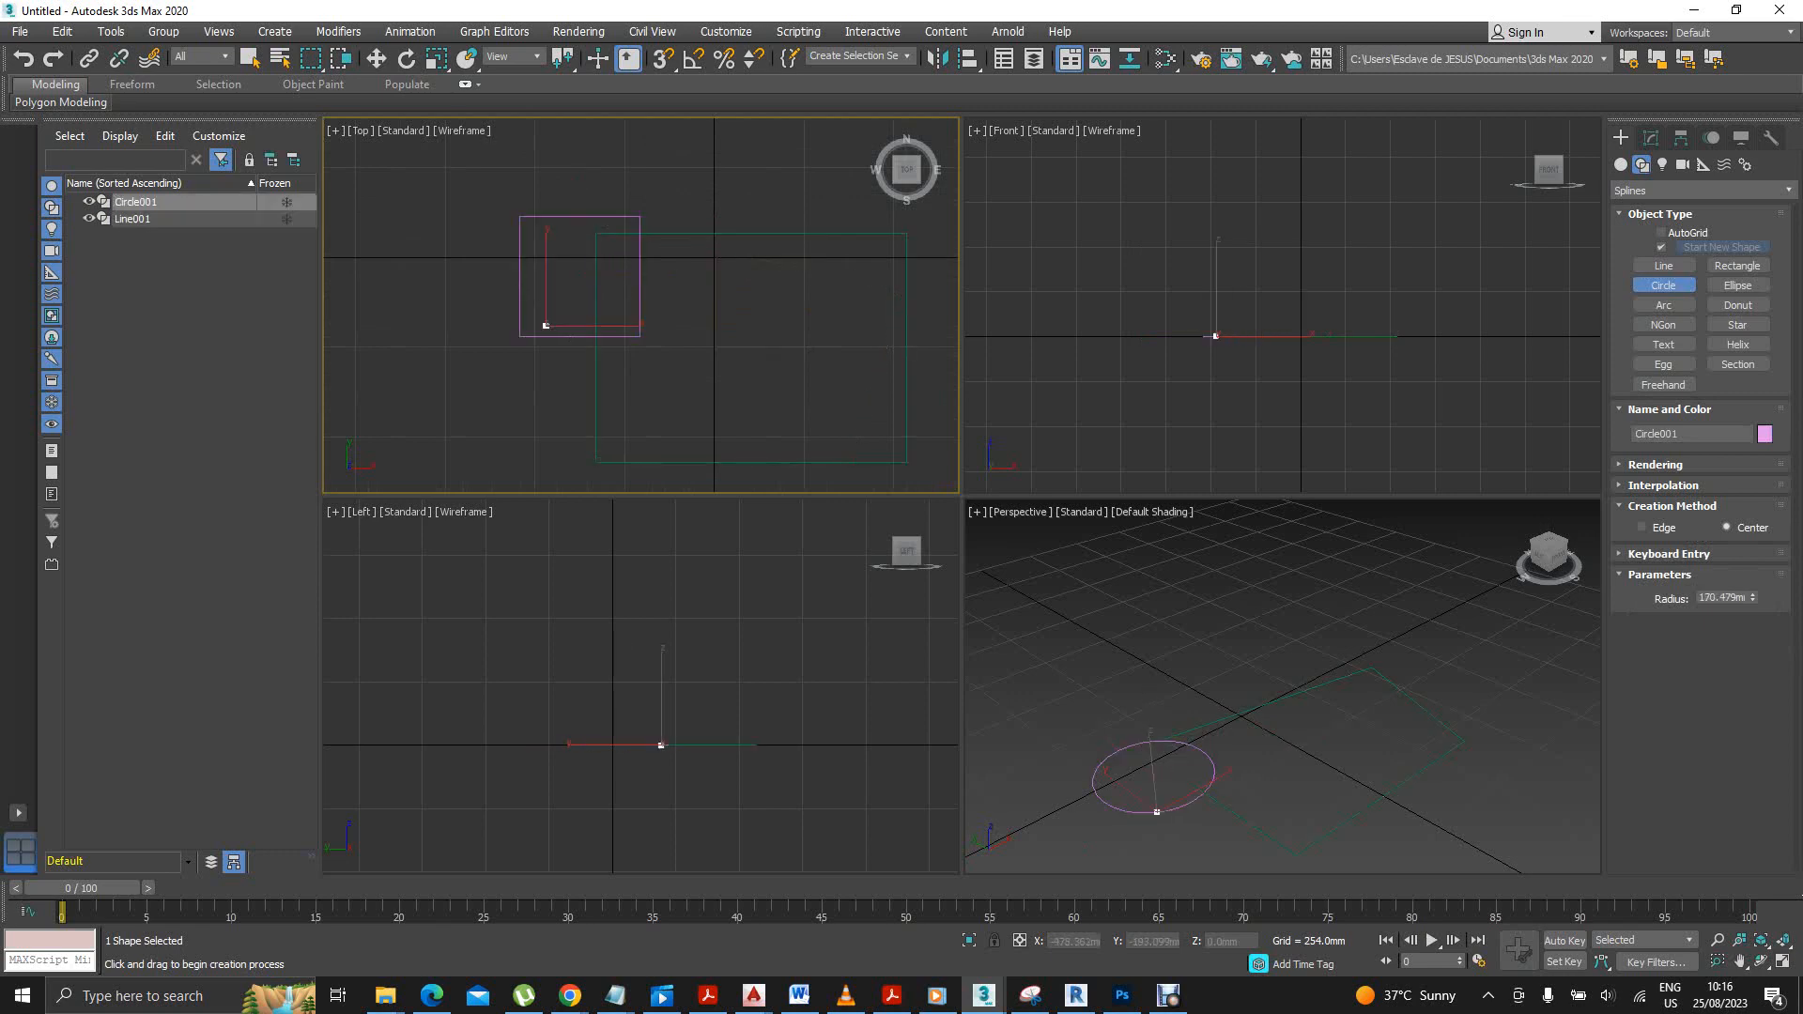
{"action": "scroll", "coordinate": [710, 378], "scroll_direction": "down", "scroll_amount": 3}
{"action": "scroll", "coordinate": [711, 375], "scroll_direction": "up", "scroll_amount": 3}
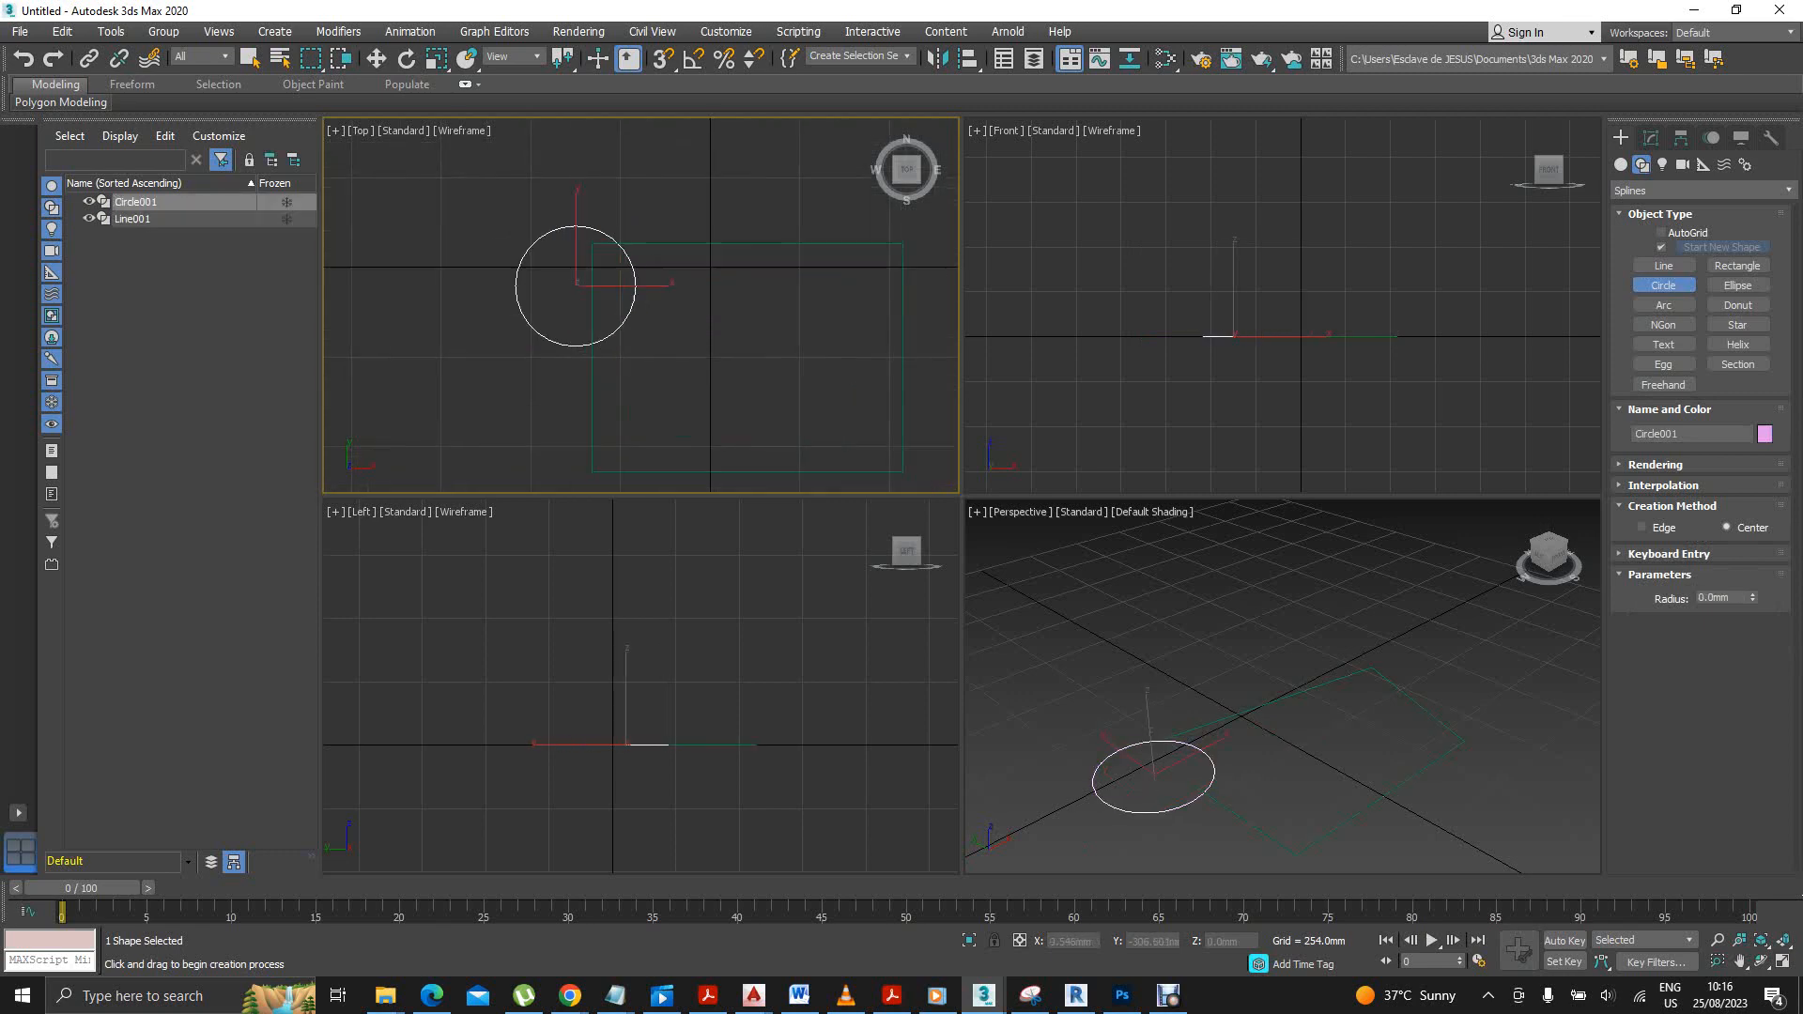
Draw a rectangle about 222 mm long and 510 mm wide above the circle in the maximized Top viewport.
{"action": "scroll", "coordinate": [711, 375], "scroll_direction": "down", "scroll_amount": 2}
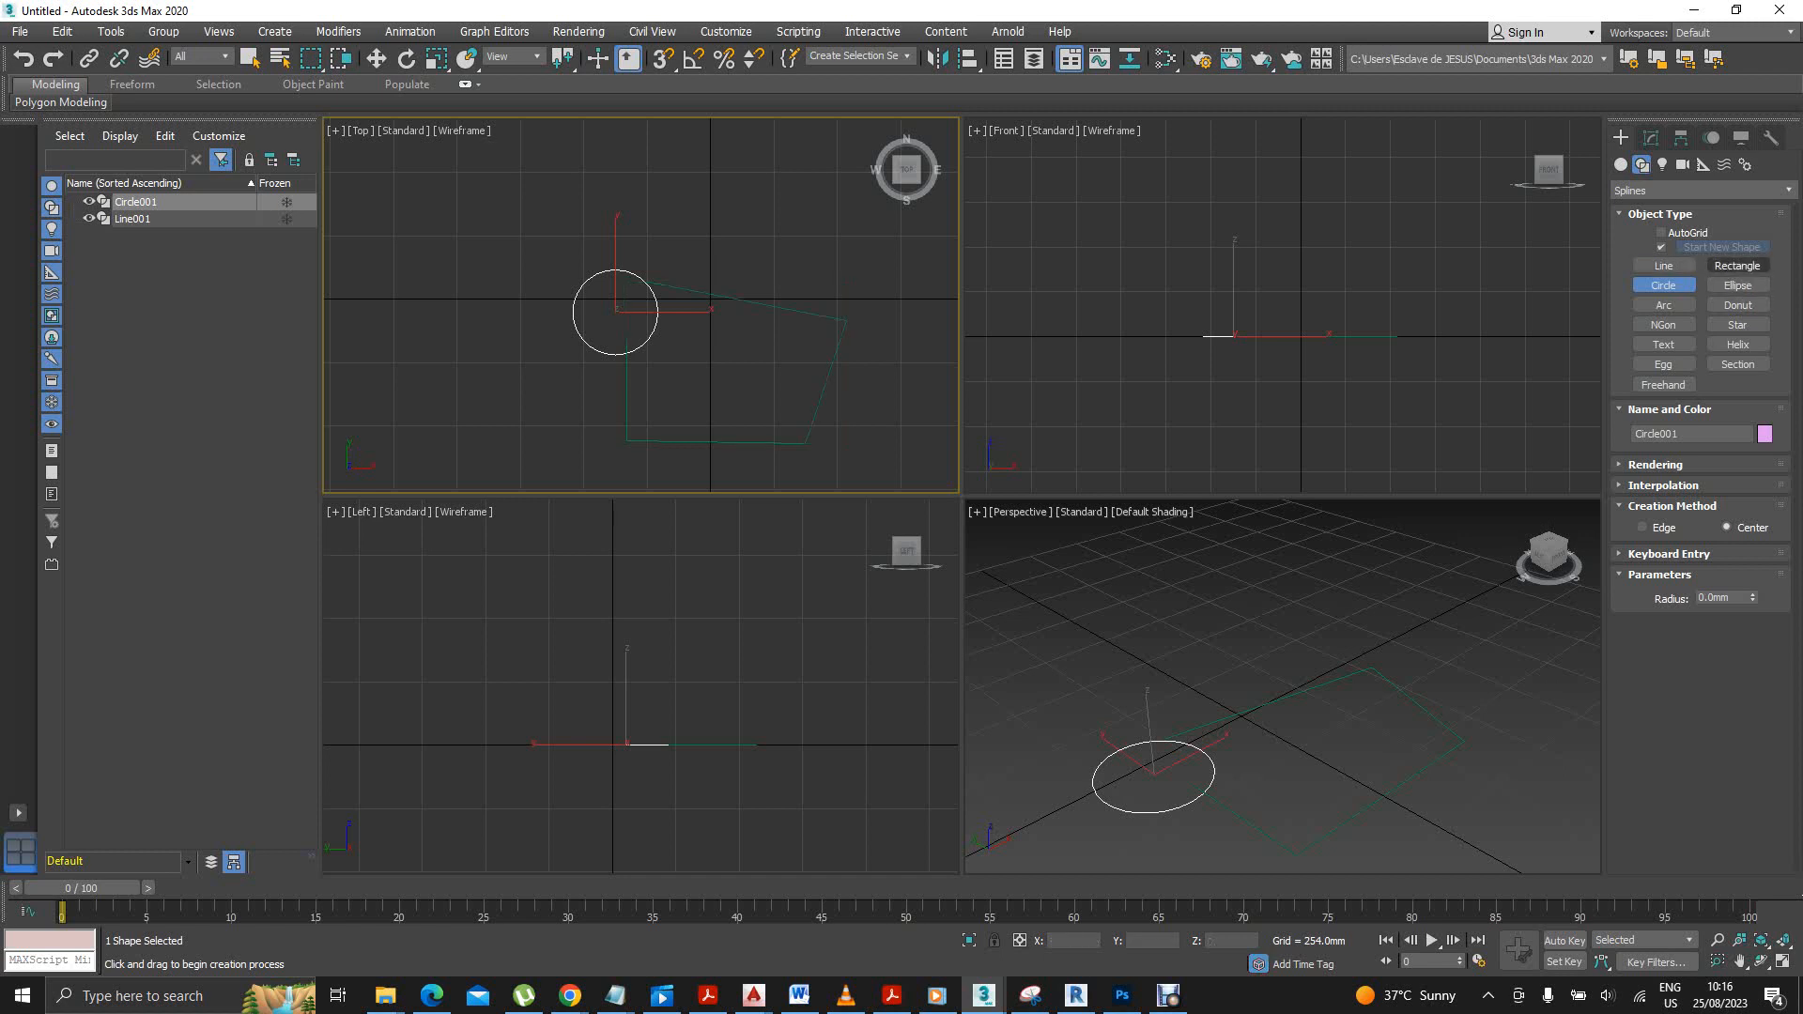
{"action": "left_click", "coordinate": [1737, 266]}
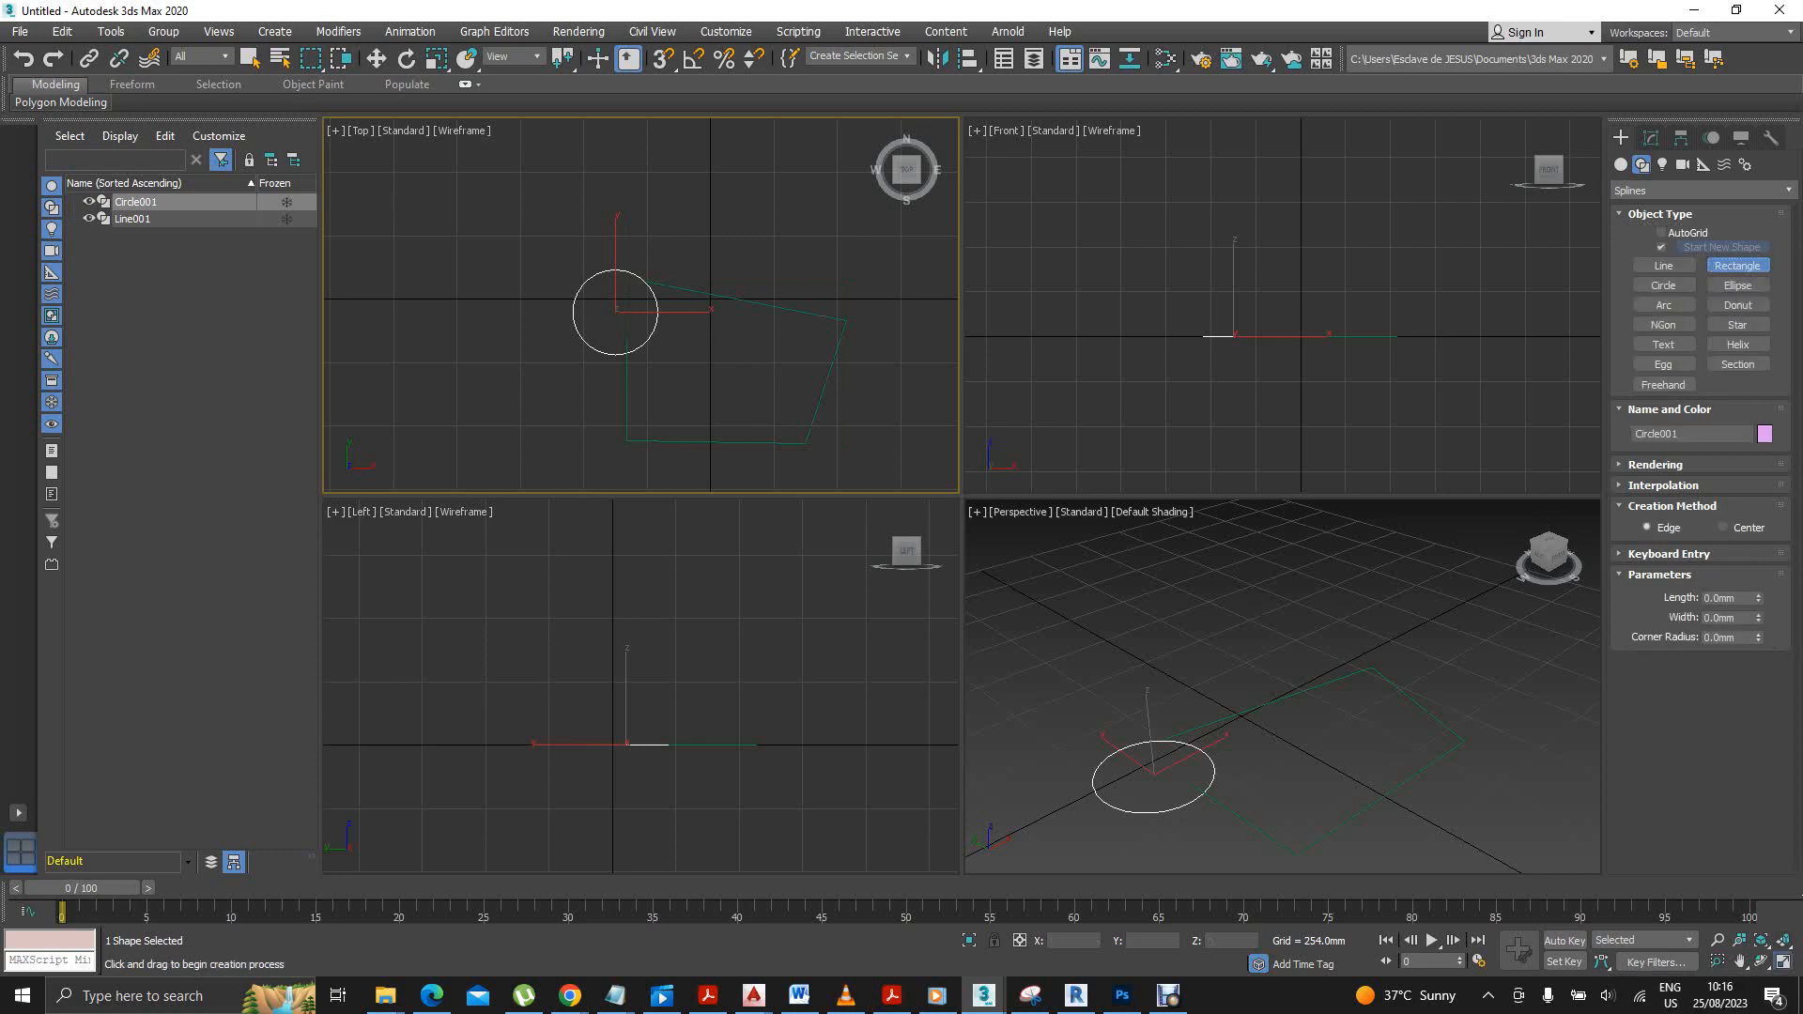
{"action": "key", "text": "alt+w"}
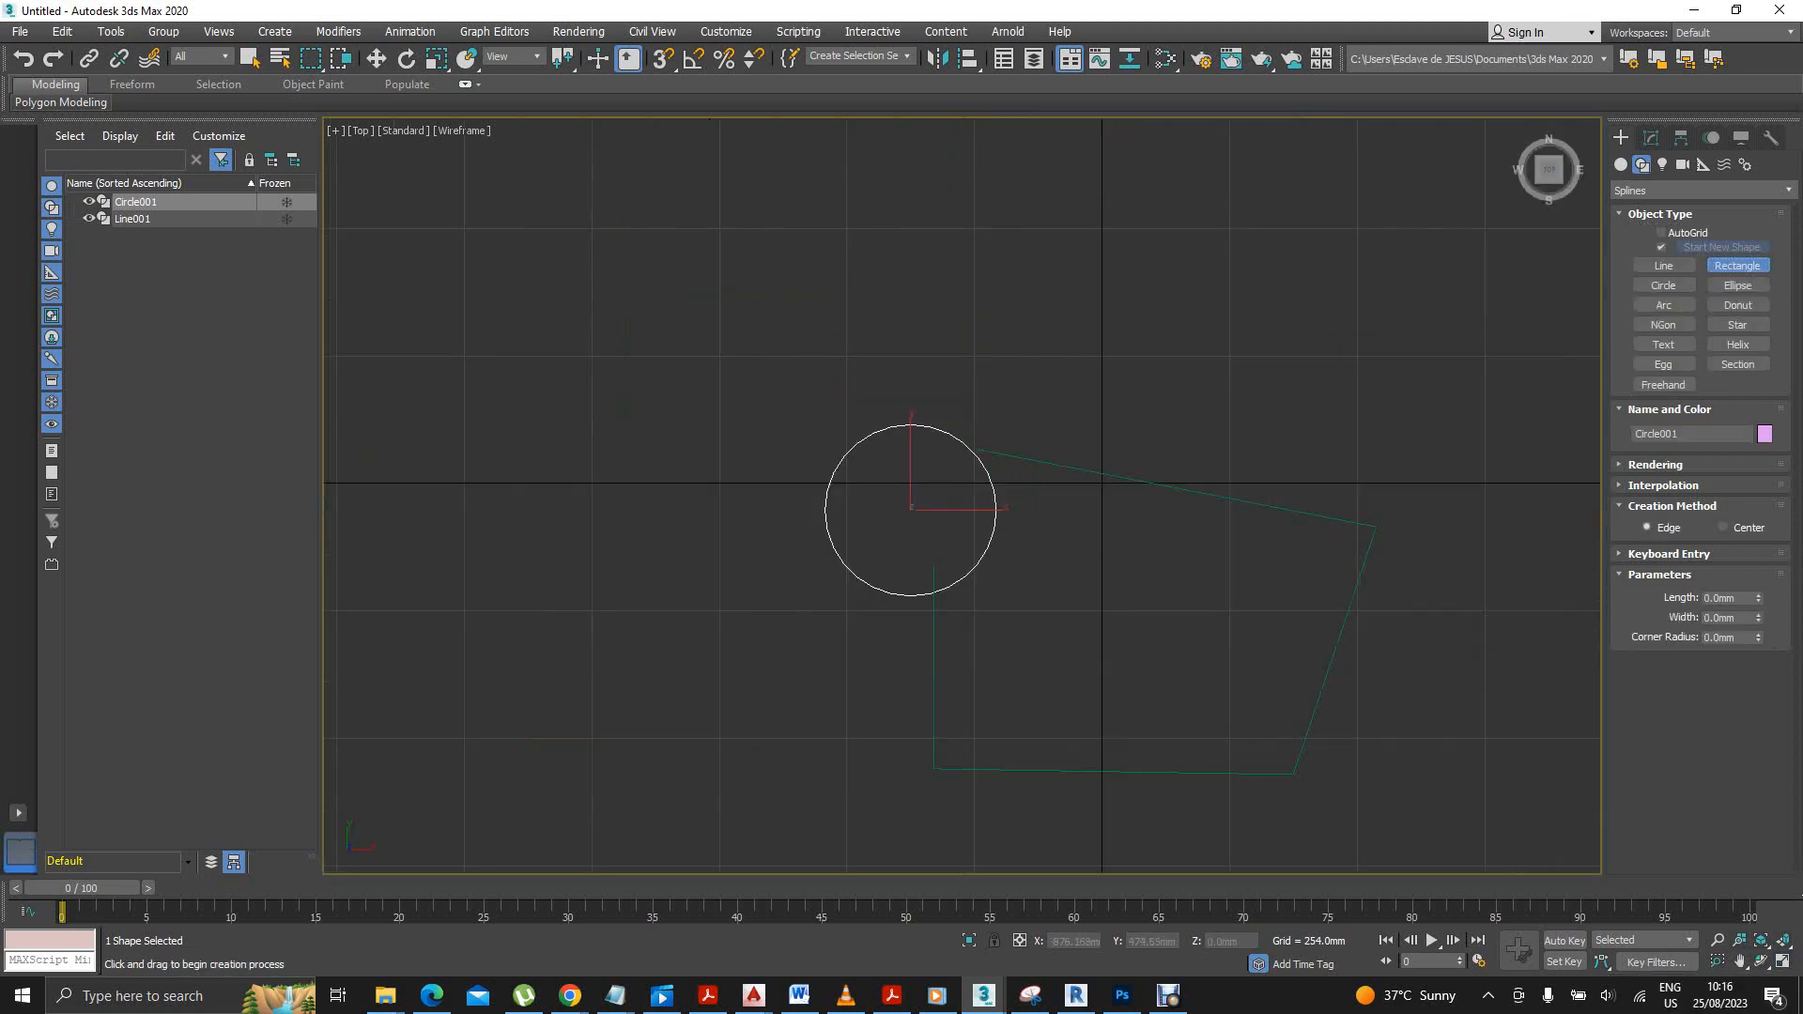
{"action": "left_click_drag", "start_coordinate": [662, 245], "coordinate": [918, 355]}
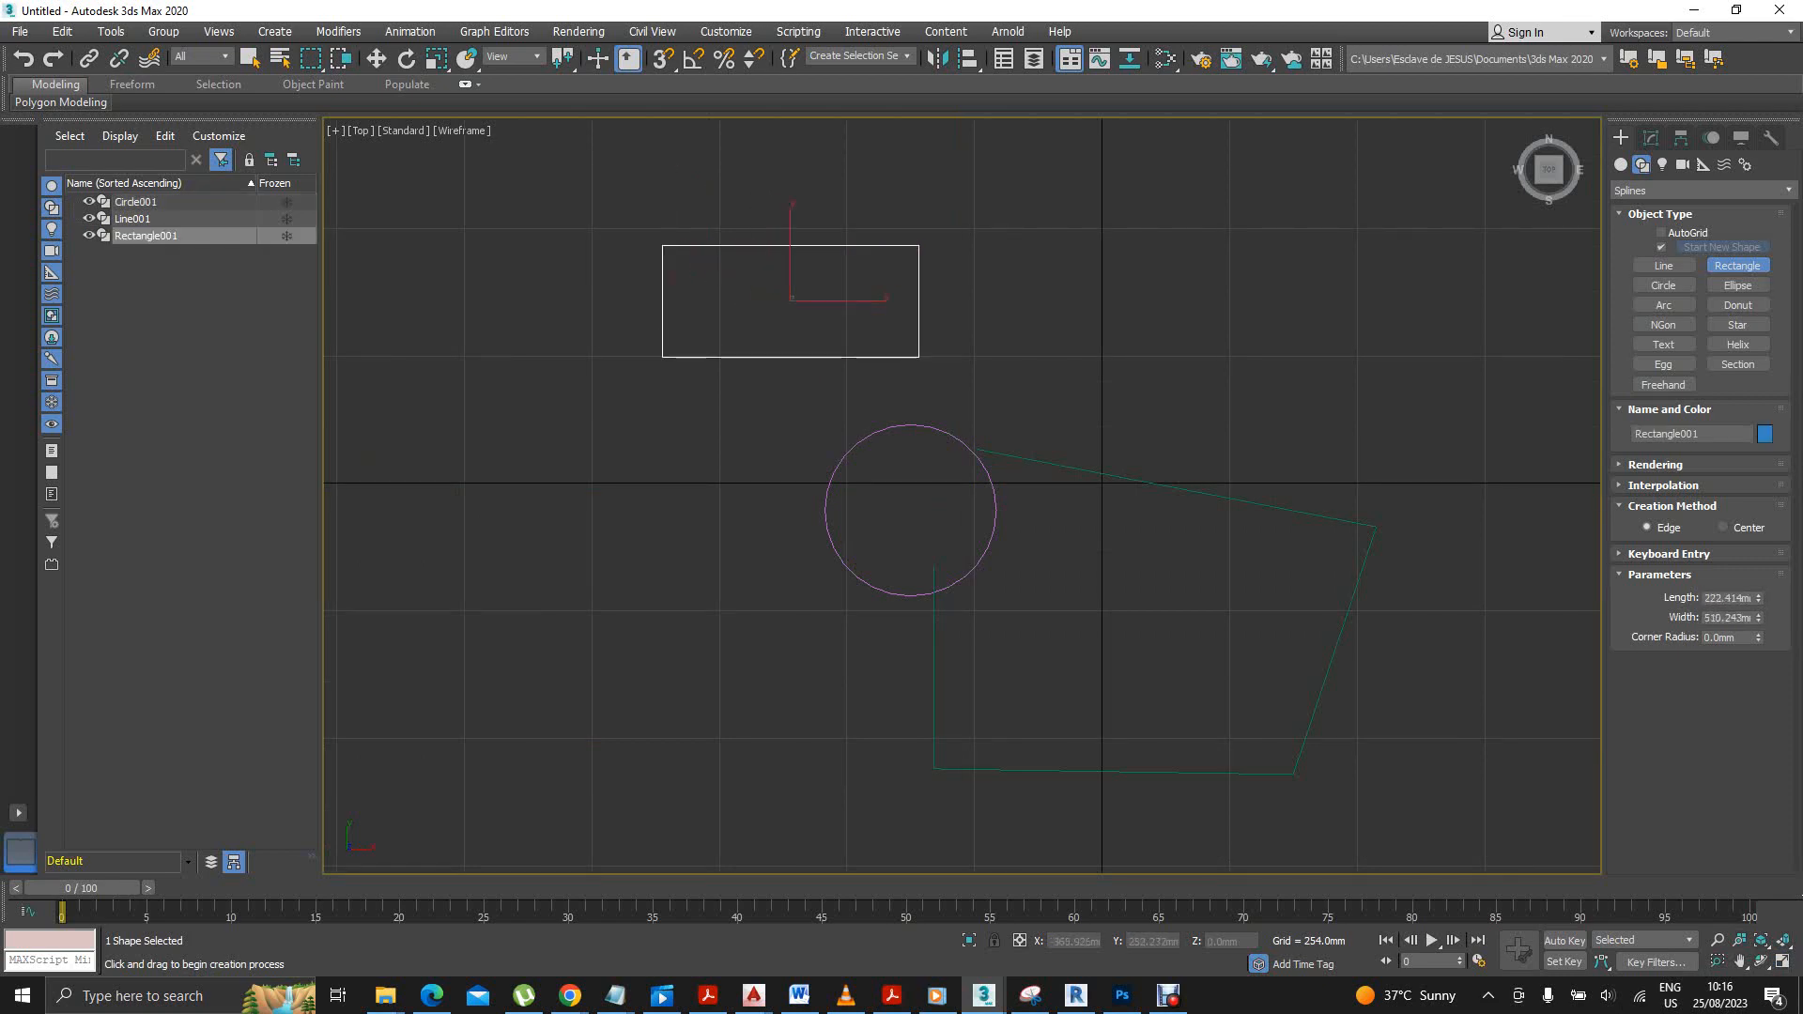
{"action": "scroll", "coordinate": [681, 578], "scroll_direction": "down", "scroll_amount": 3}
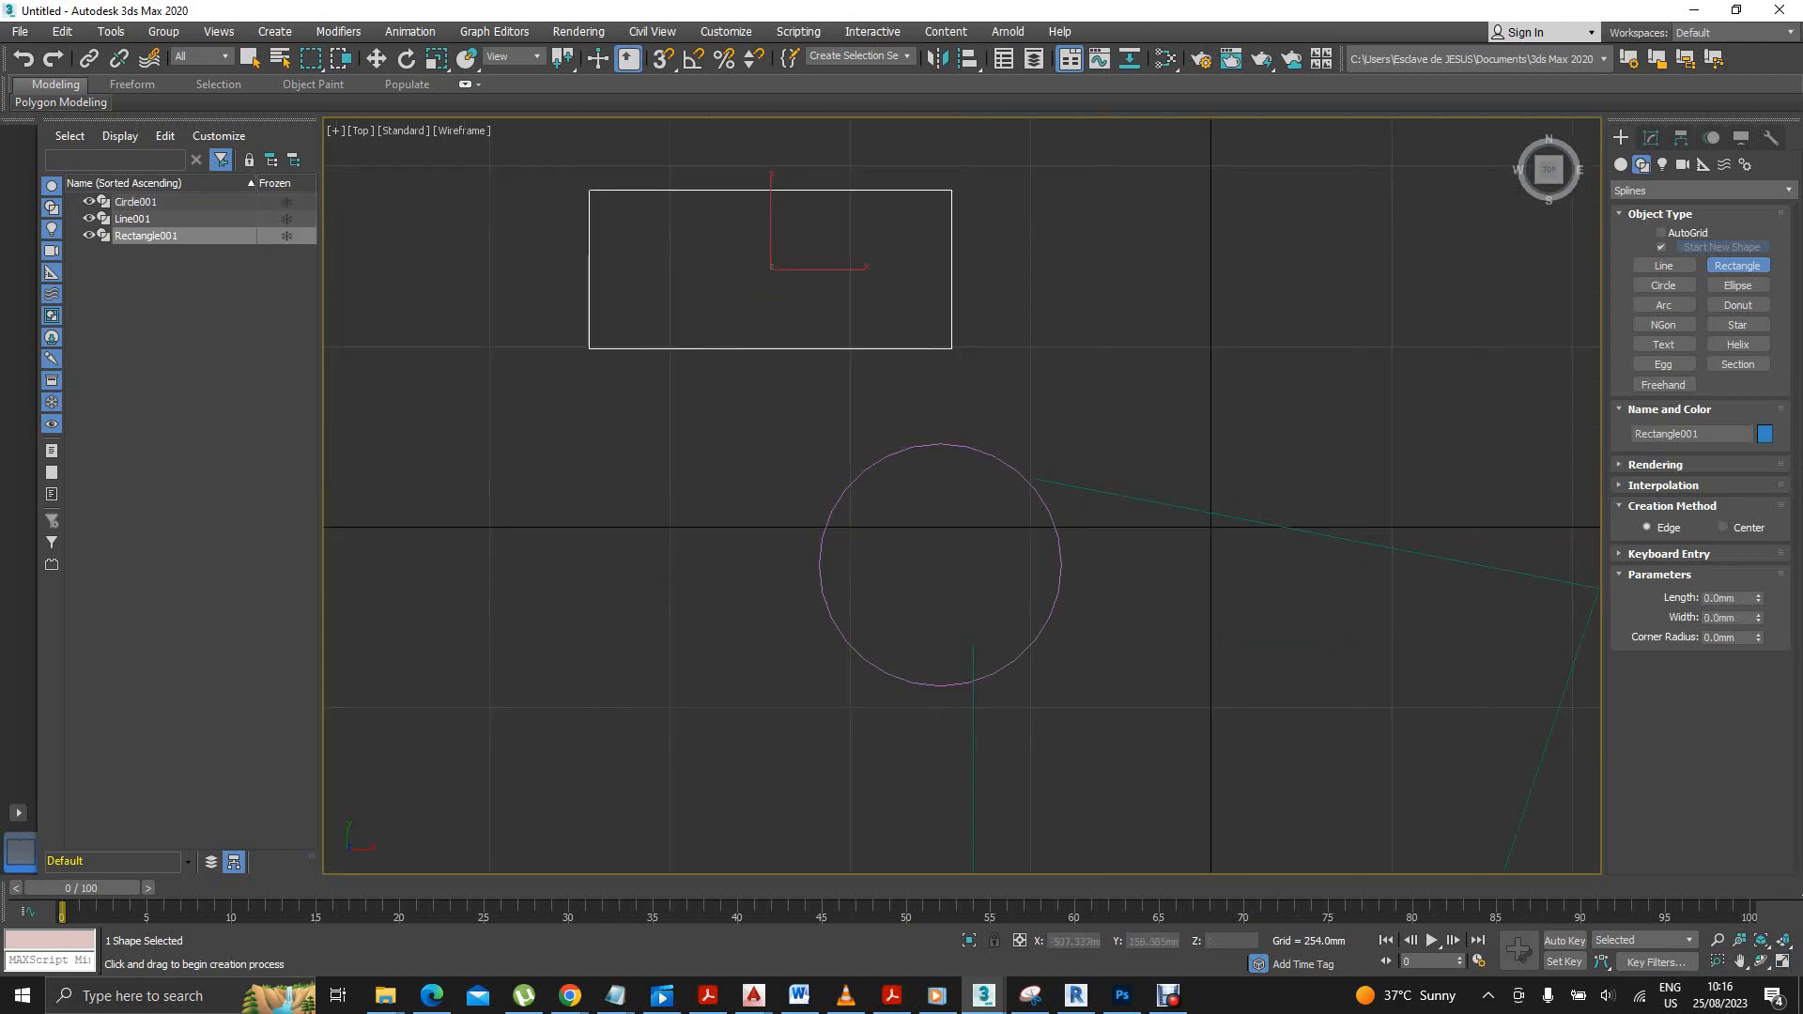
Place two overlapping "MAX Text" Text splines of size 2540 mm above the existing shapes in the Top viewport.
{"action": "scroll", "coordinate": [850, 504], "scroll_direction": "down", "scroll_amount": 2}
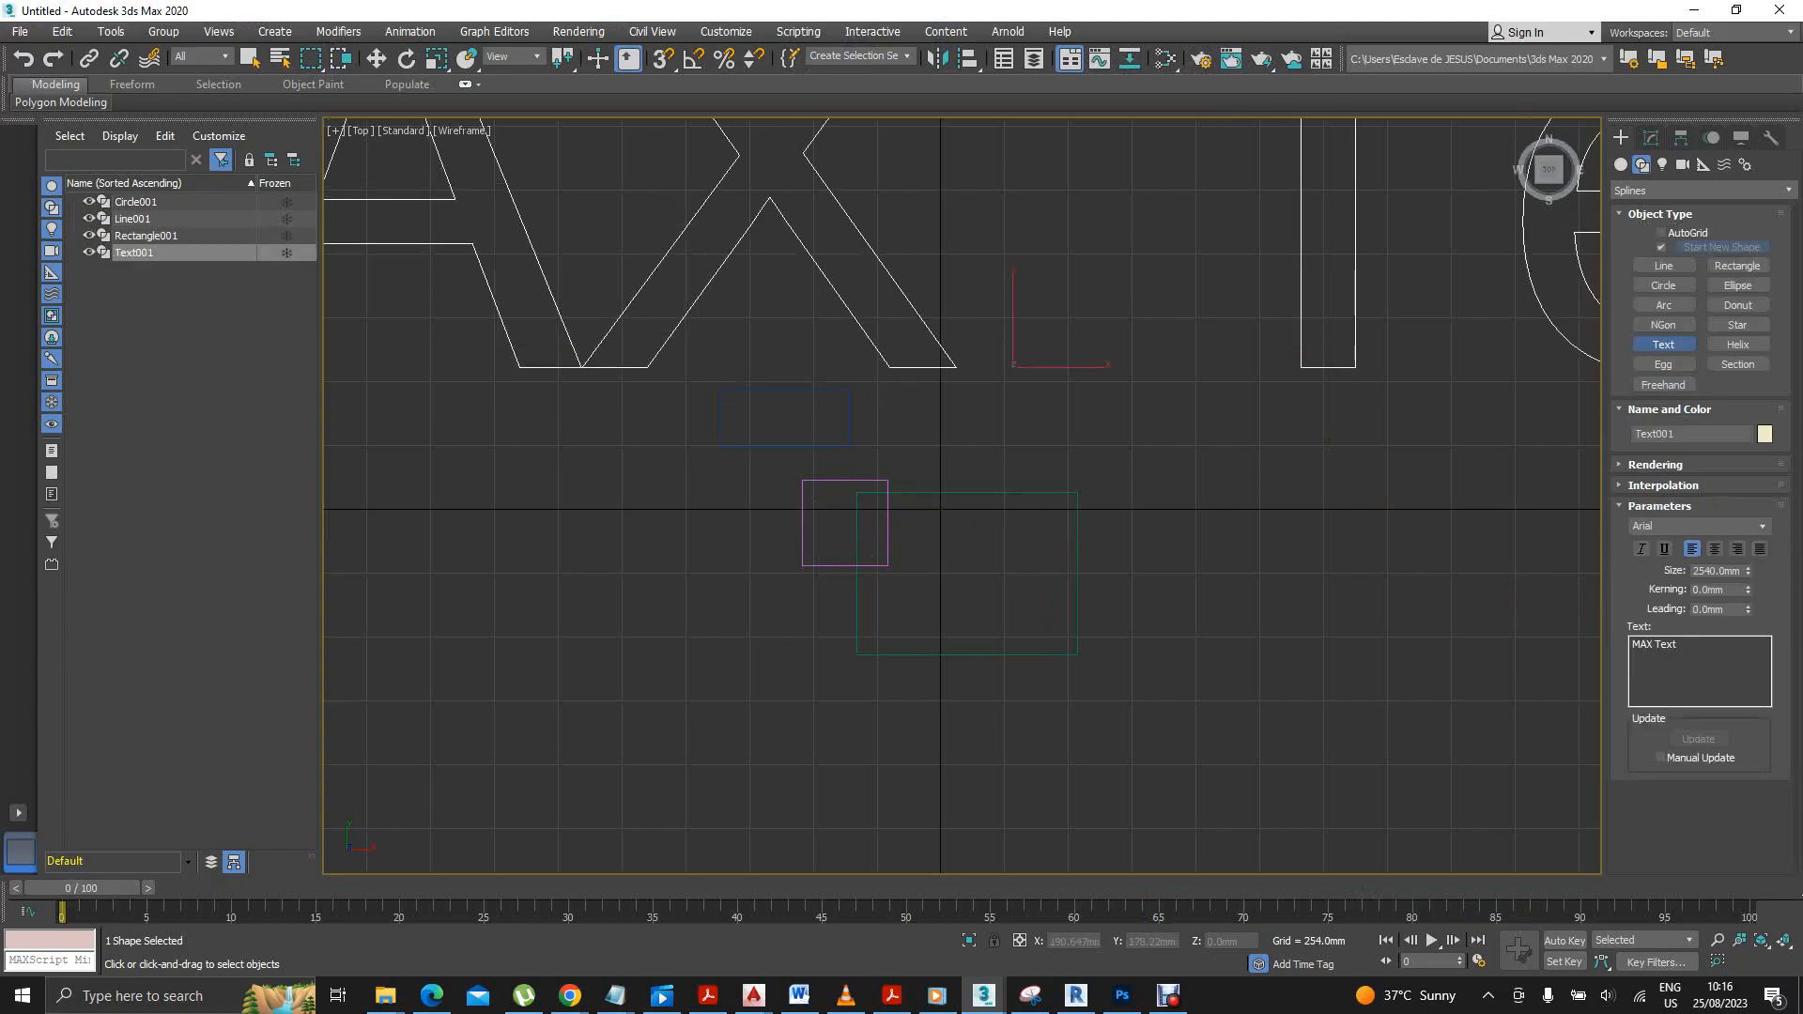
{"action": "scroll", "coordinate": [991, 467], "scroll_direction": "down", "scroll_amount": 10}
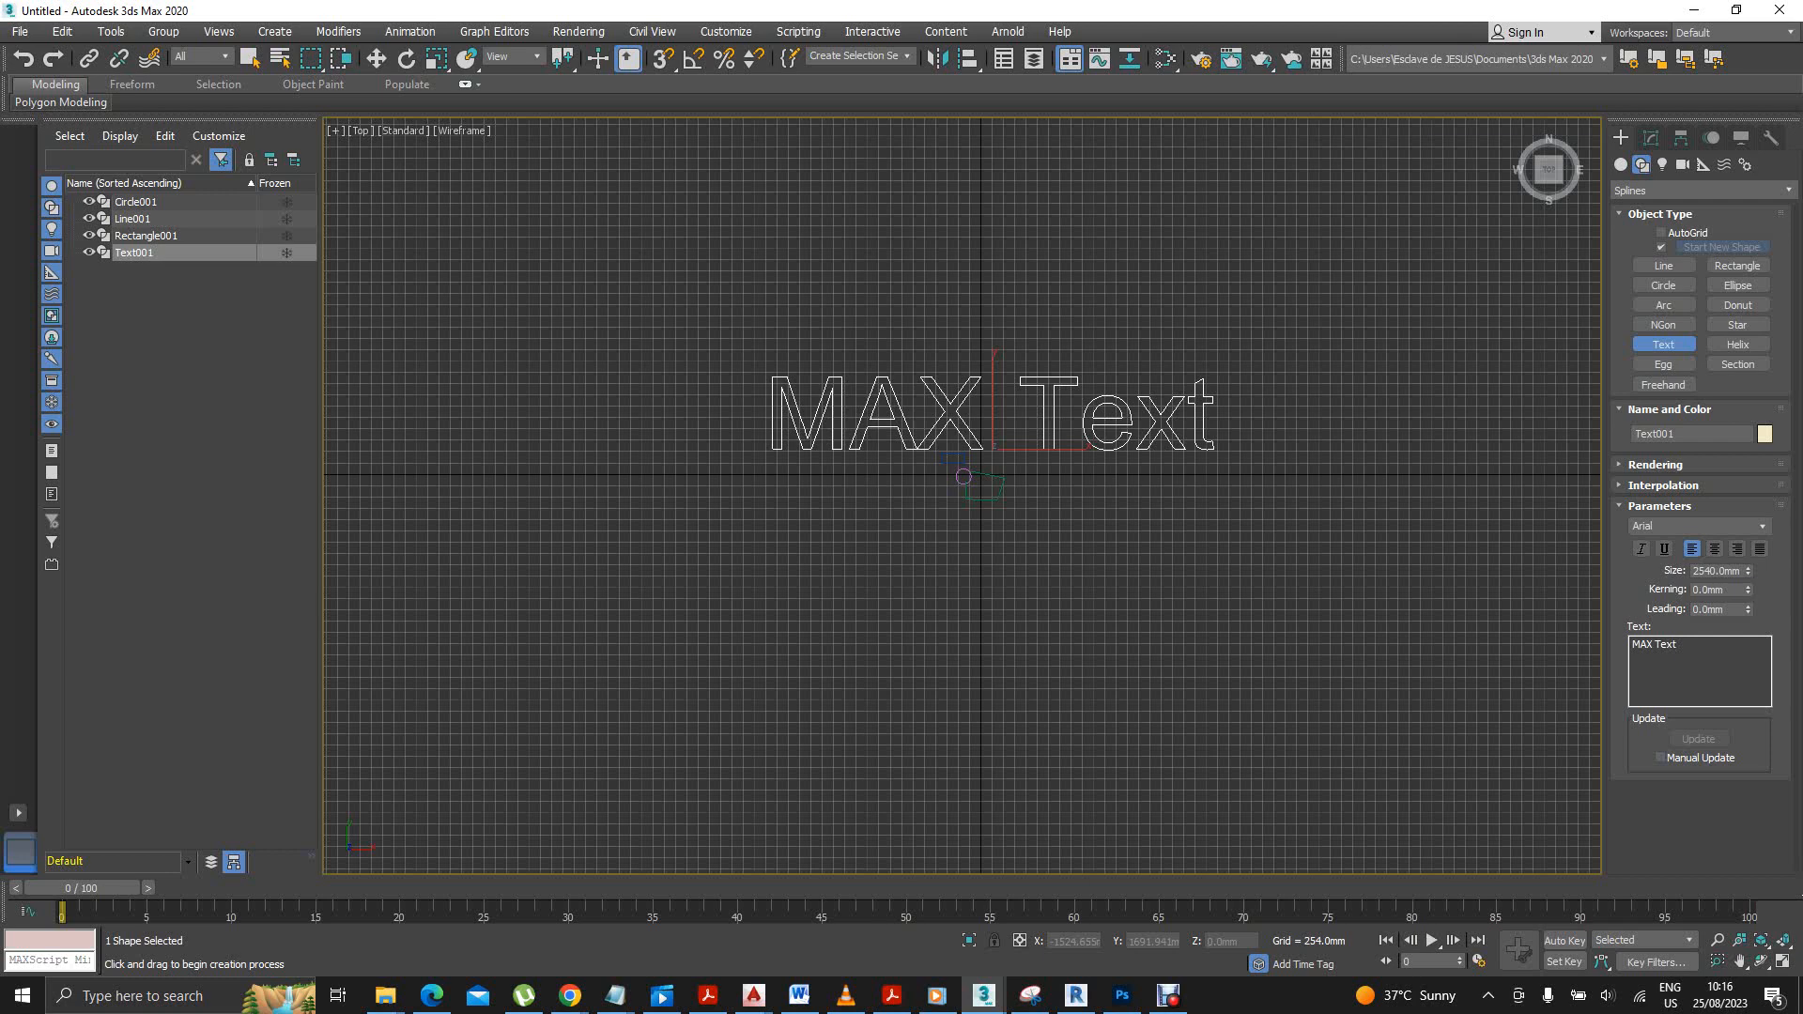
{"action": "left_click", "coordinate": [913, 399]}
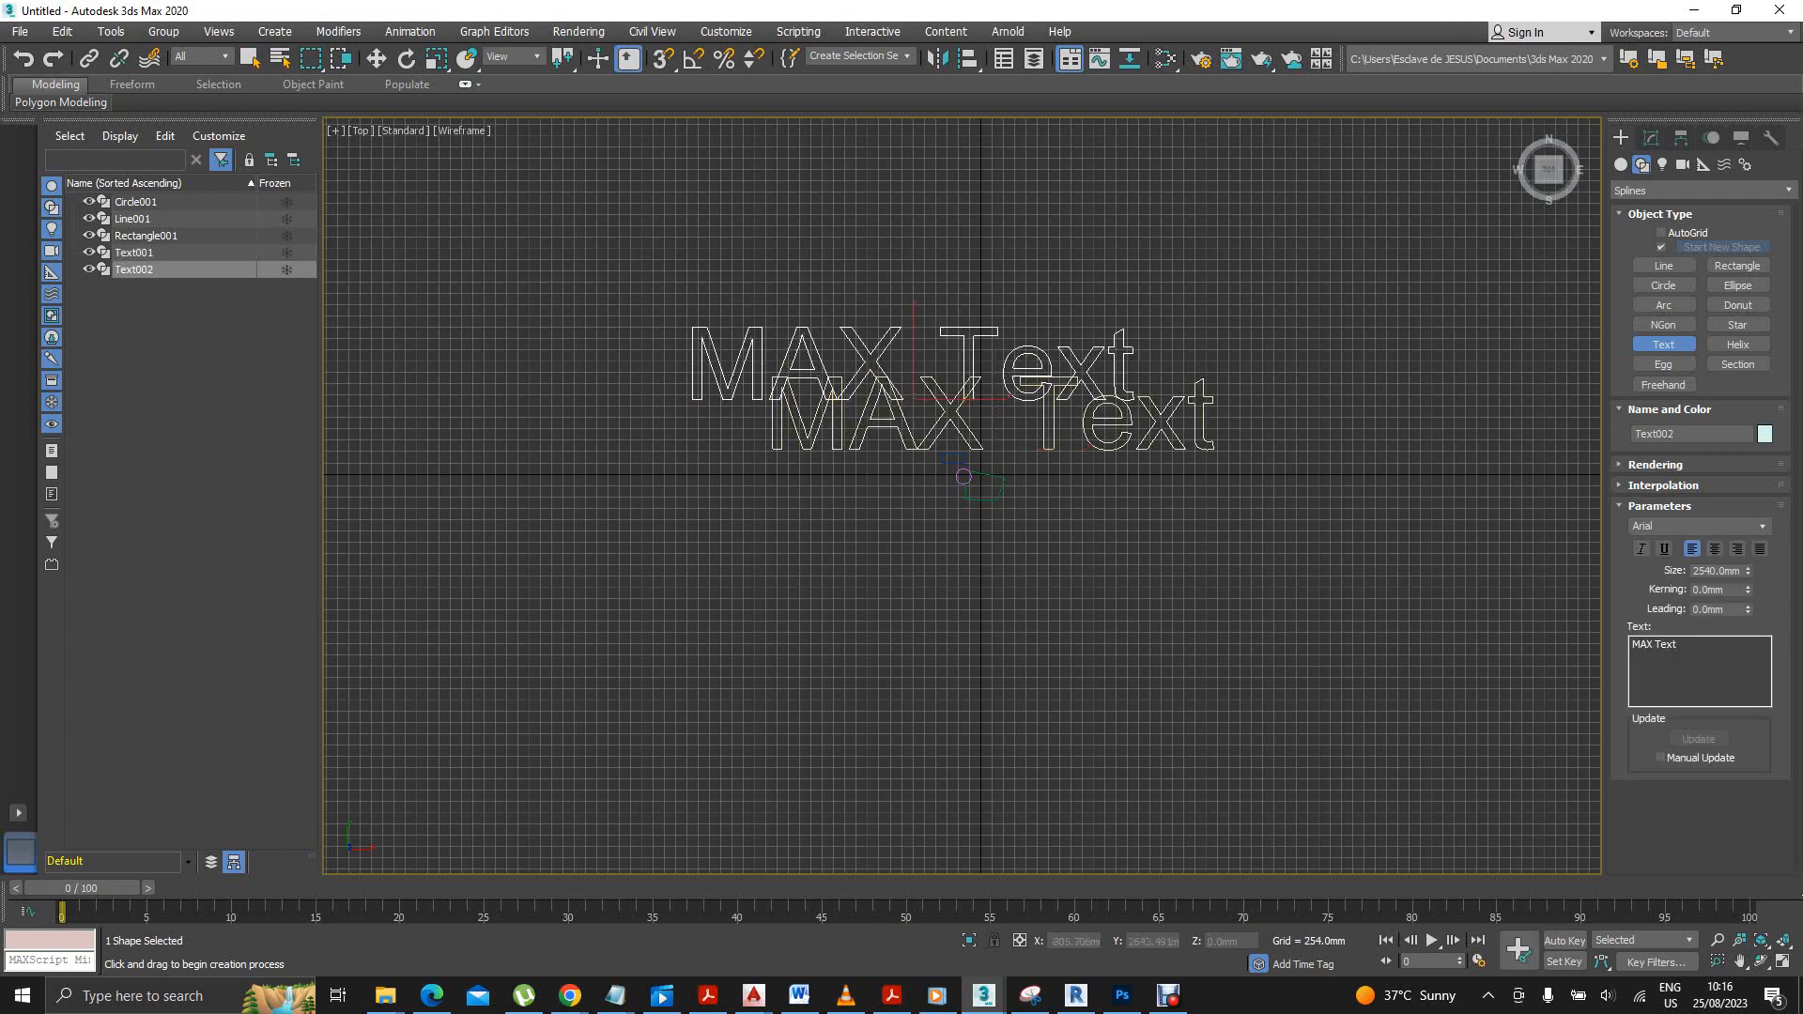
{"action": "right_click", "coordinate": [967, 383]}
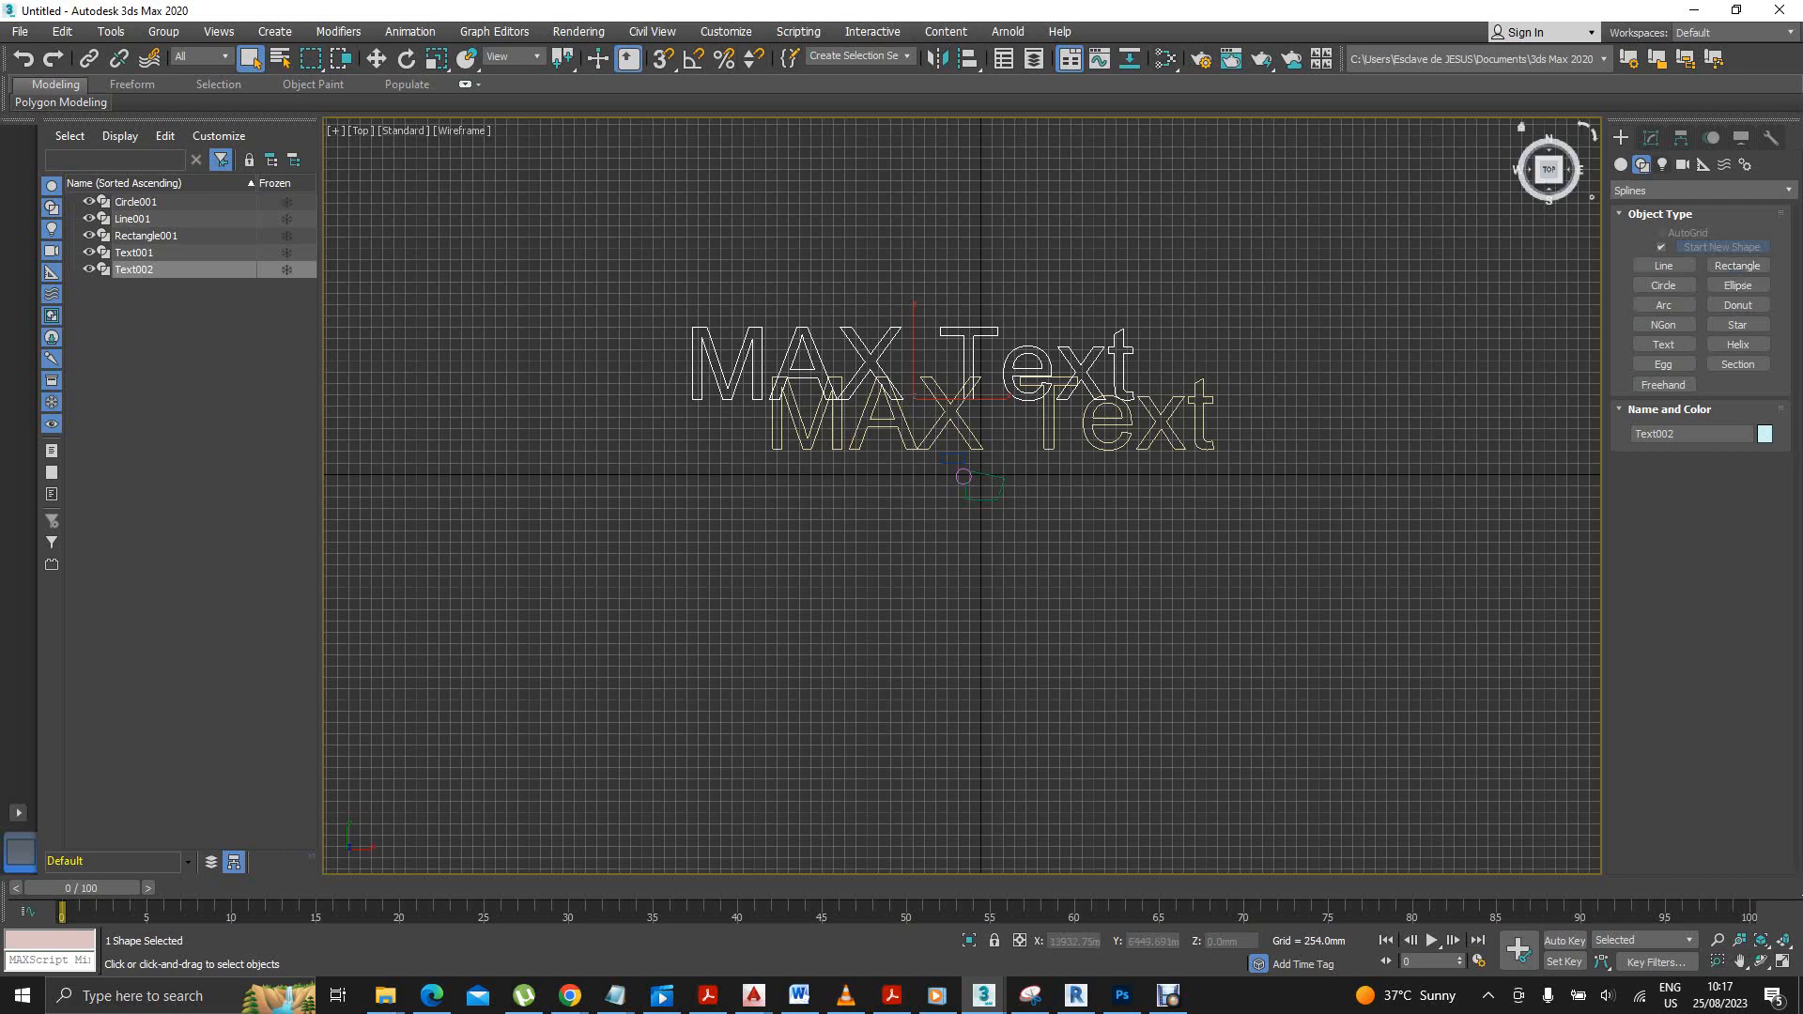
Browse the light and camera object types, and create an Arrow helper with an icon size of about 1.665 below the text.
{"action": "left_click", "coordinate": [1662, 164]}
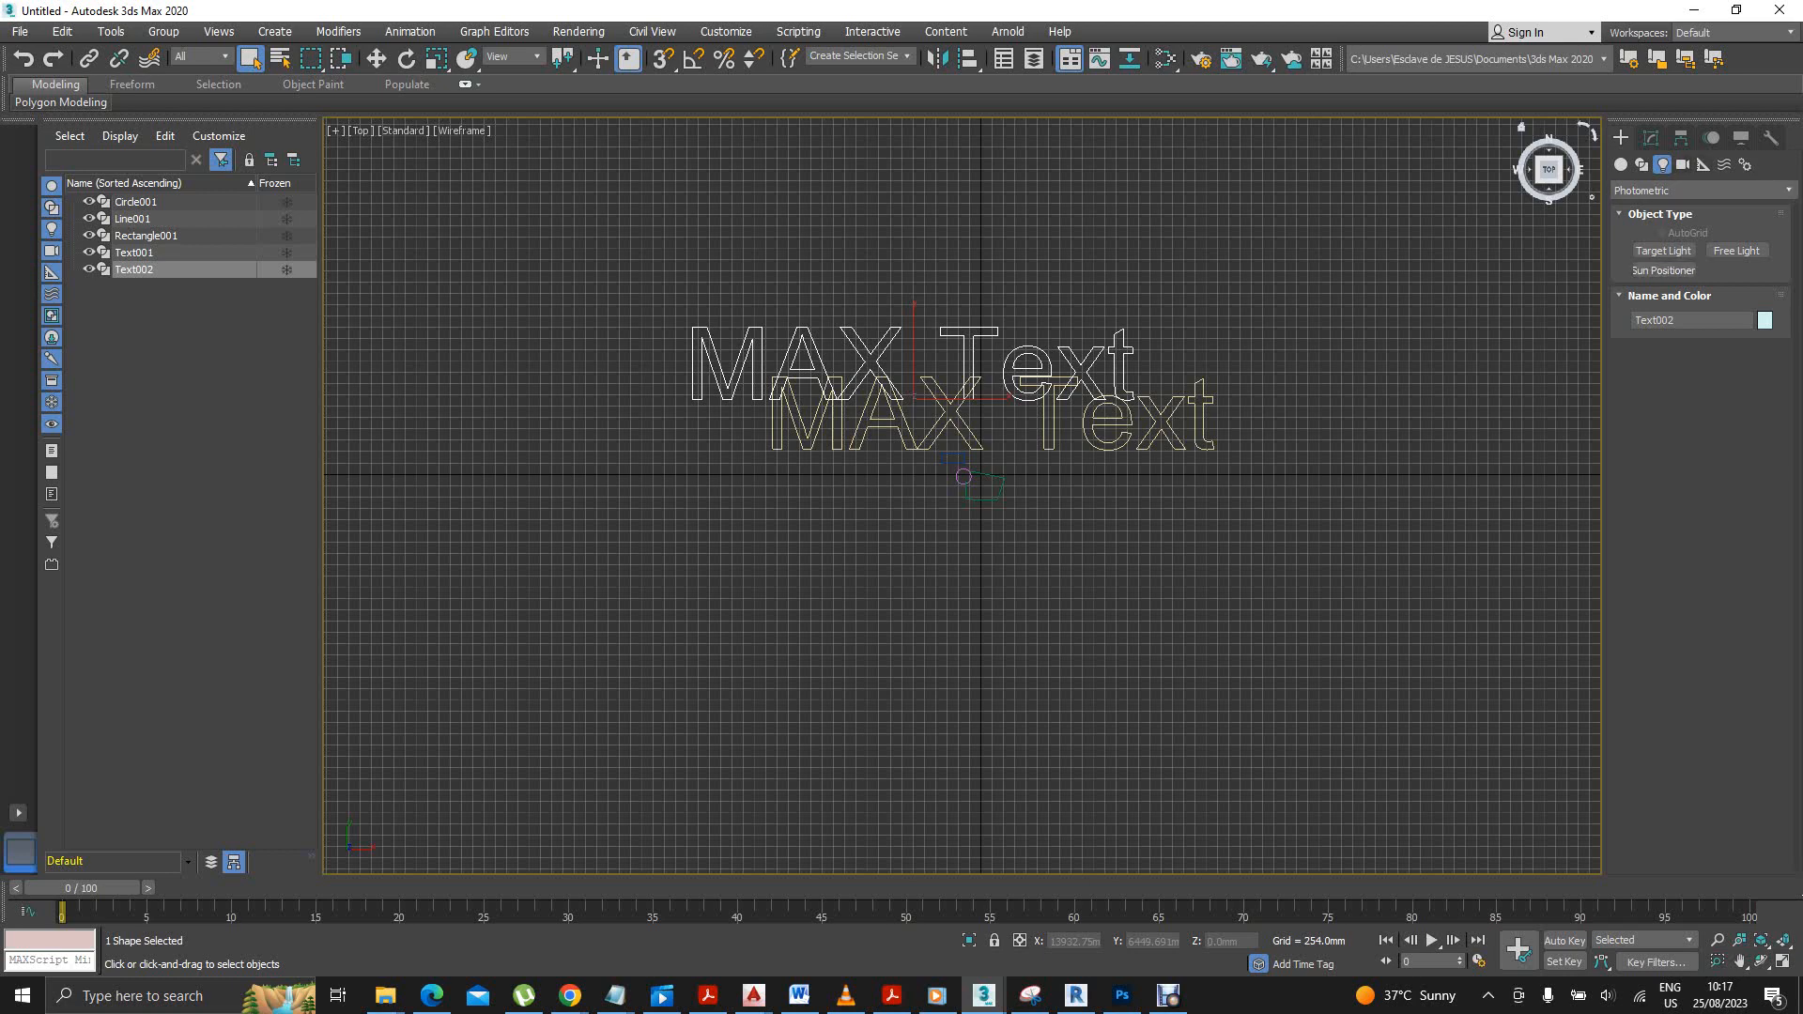
{"action": "left_click", "coordinate": [1683, 164]}
{"action": "left_click", "coordinate": [1702, 164]}
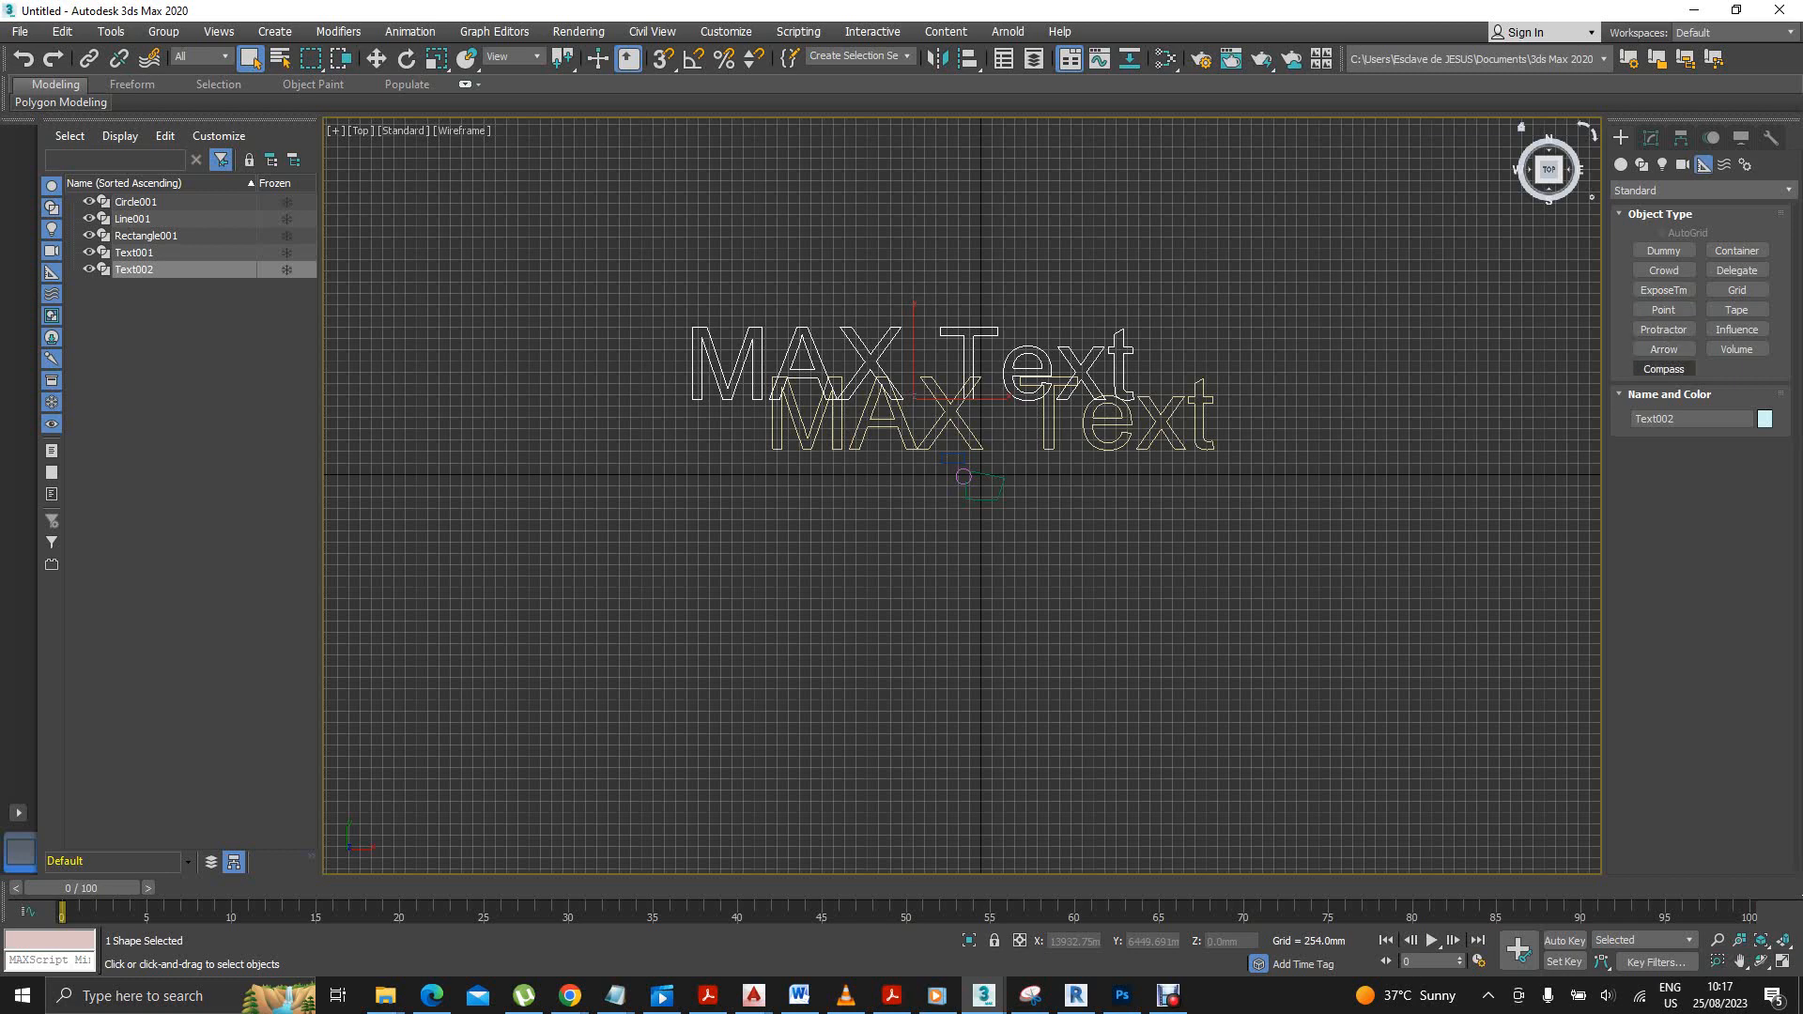
{"action": "left_click", "coordinate": [1663, 348]}
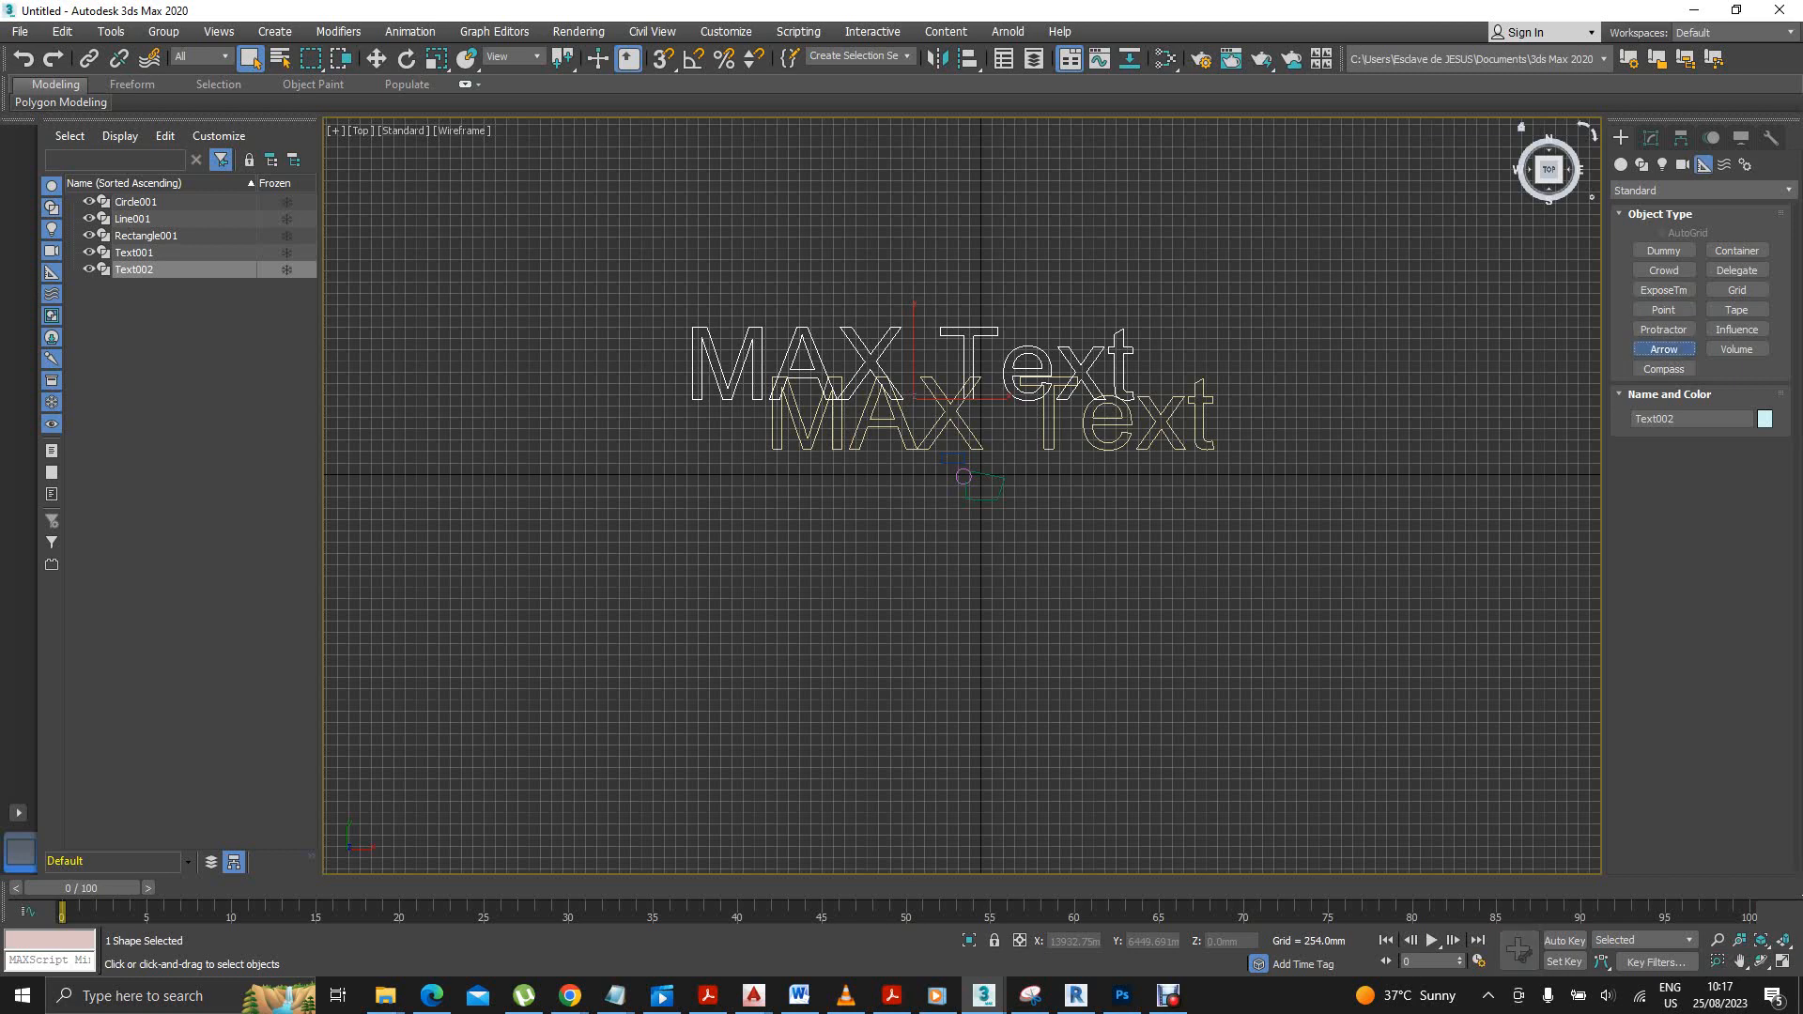
{"action": "left_click", "coordinate": [822, 573]}
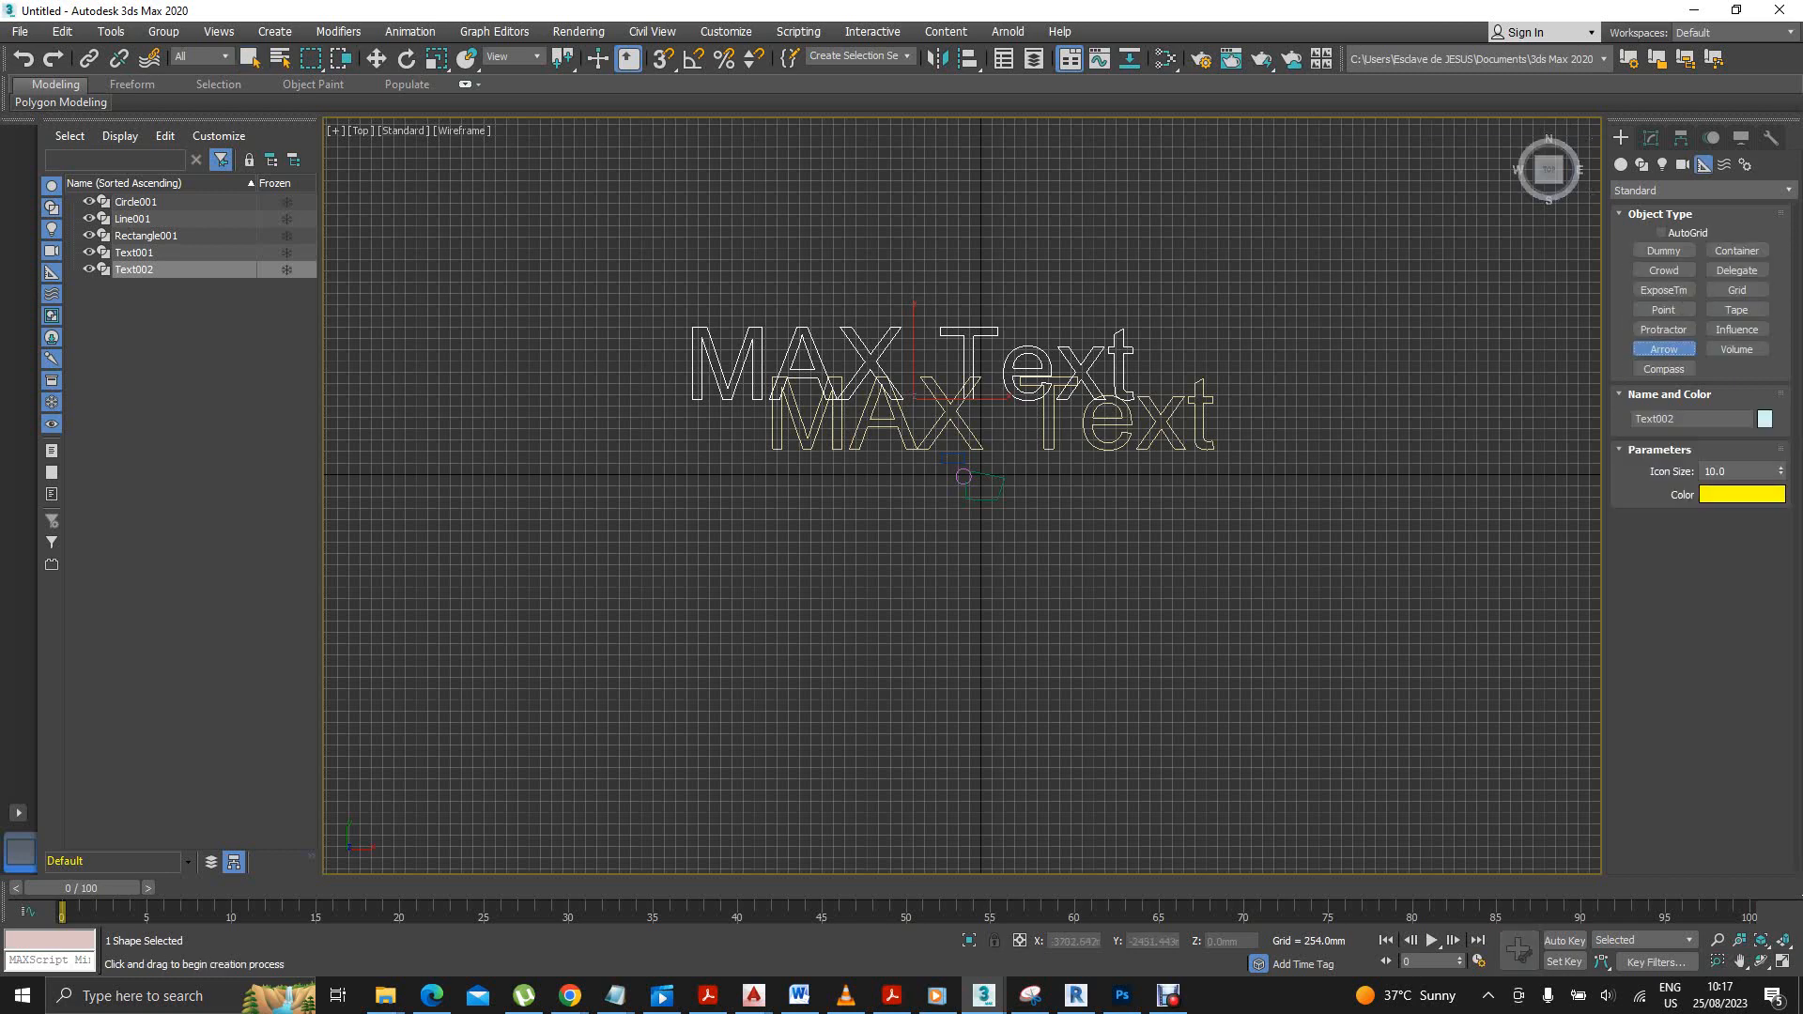
{"action": "left_click_drag", "start_coordinate": [822, 572], "coordinate": [945, 610]}
{"action": "left_click", "coordinate": [945, 609]}
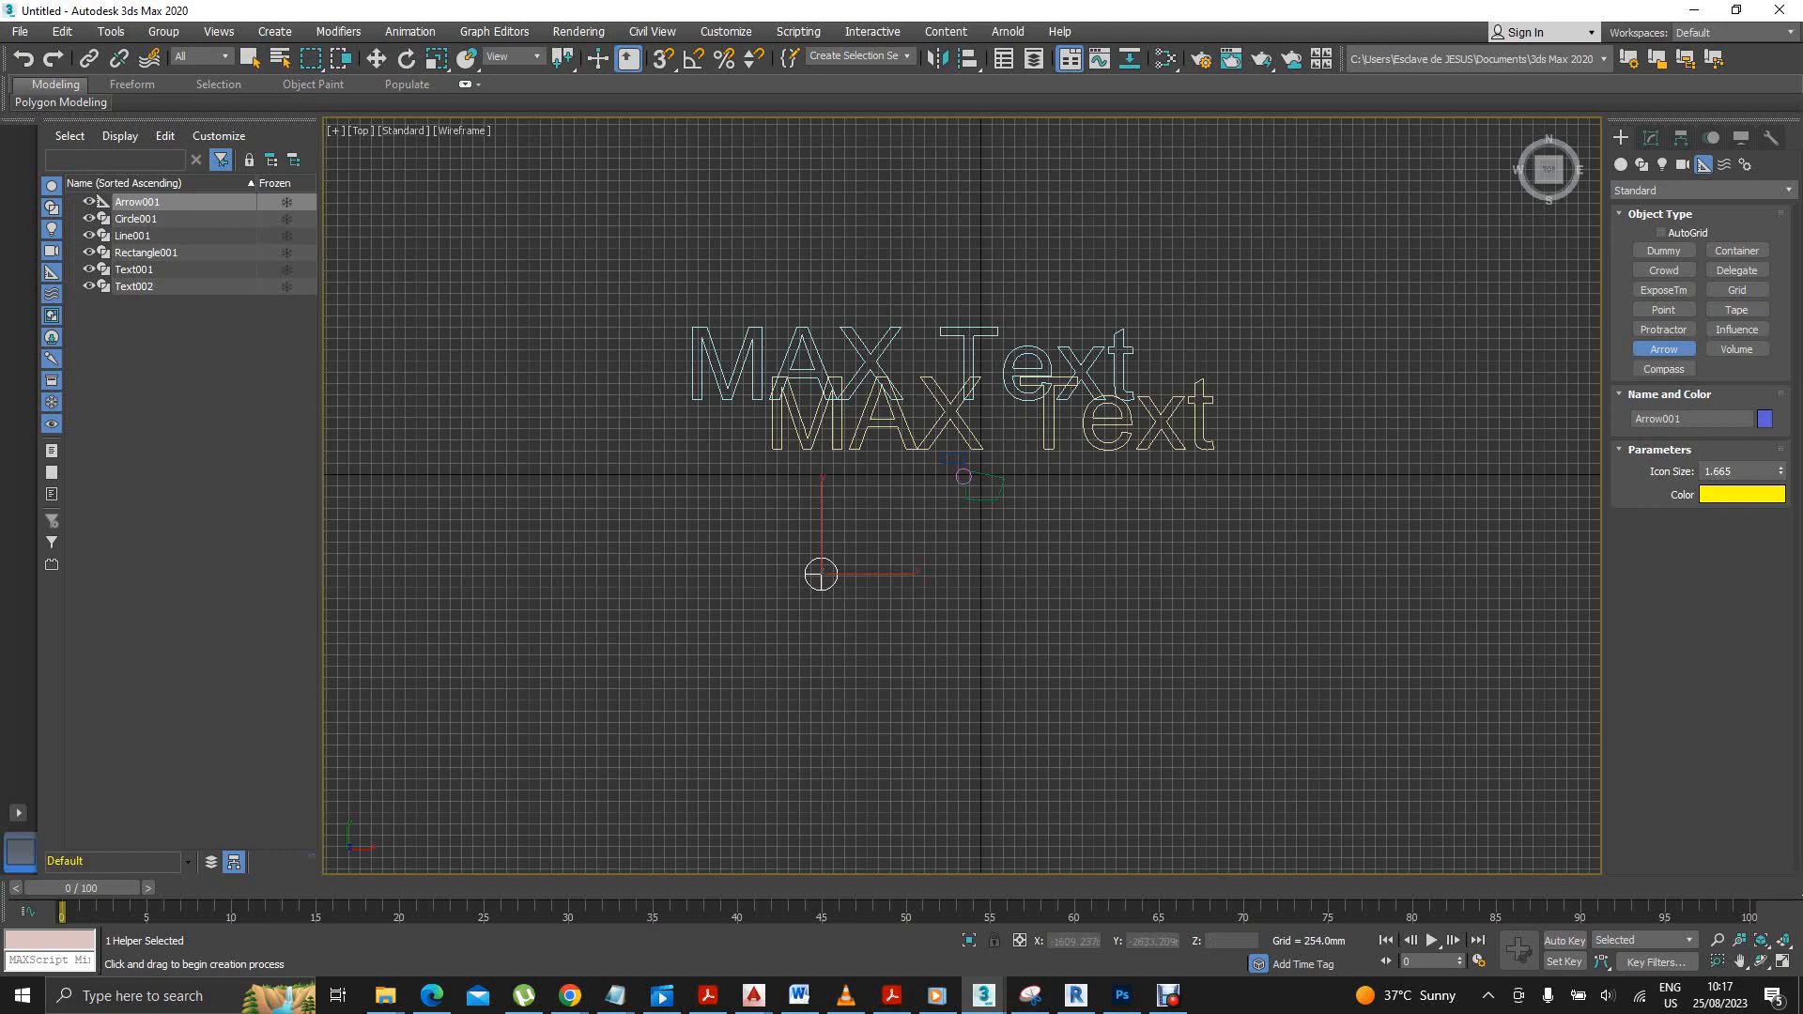
{"action": "scroll", "coordinate": [831, 552], "scroll_direction": "up", "scroll_amount": 4}
{"action": "scroll", "coordinate": [730, 578], "scroll_direction": "down", "scroll_amount": 3}
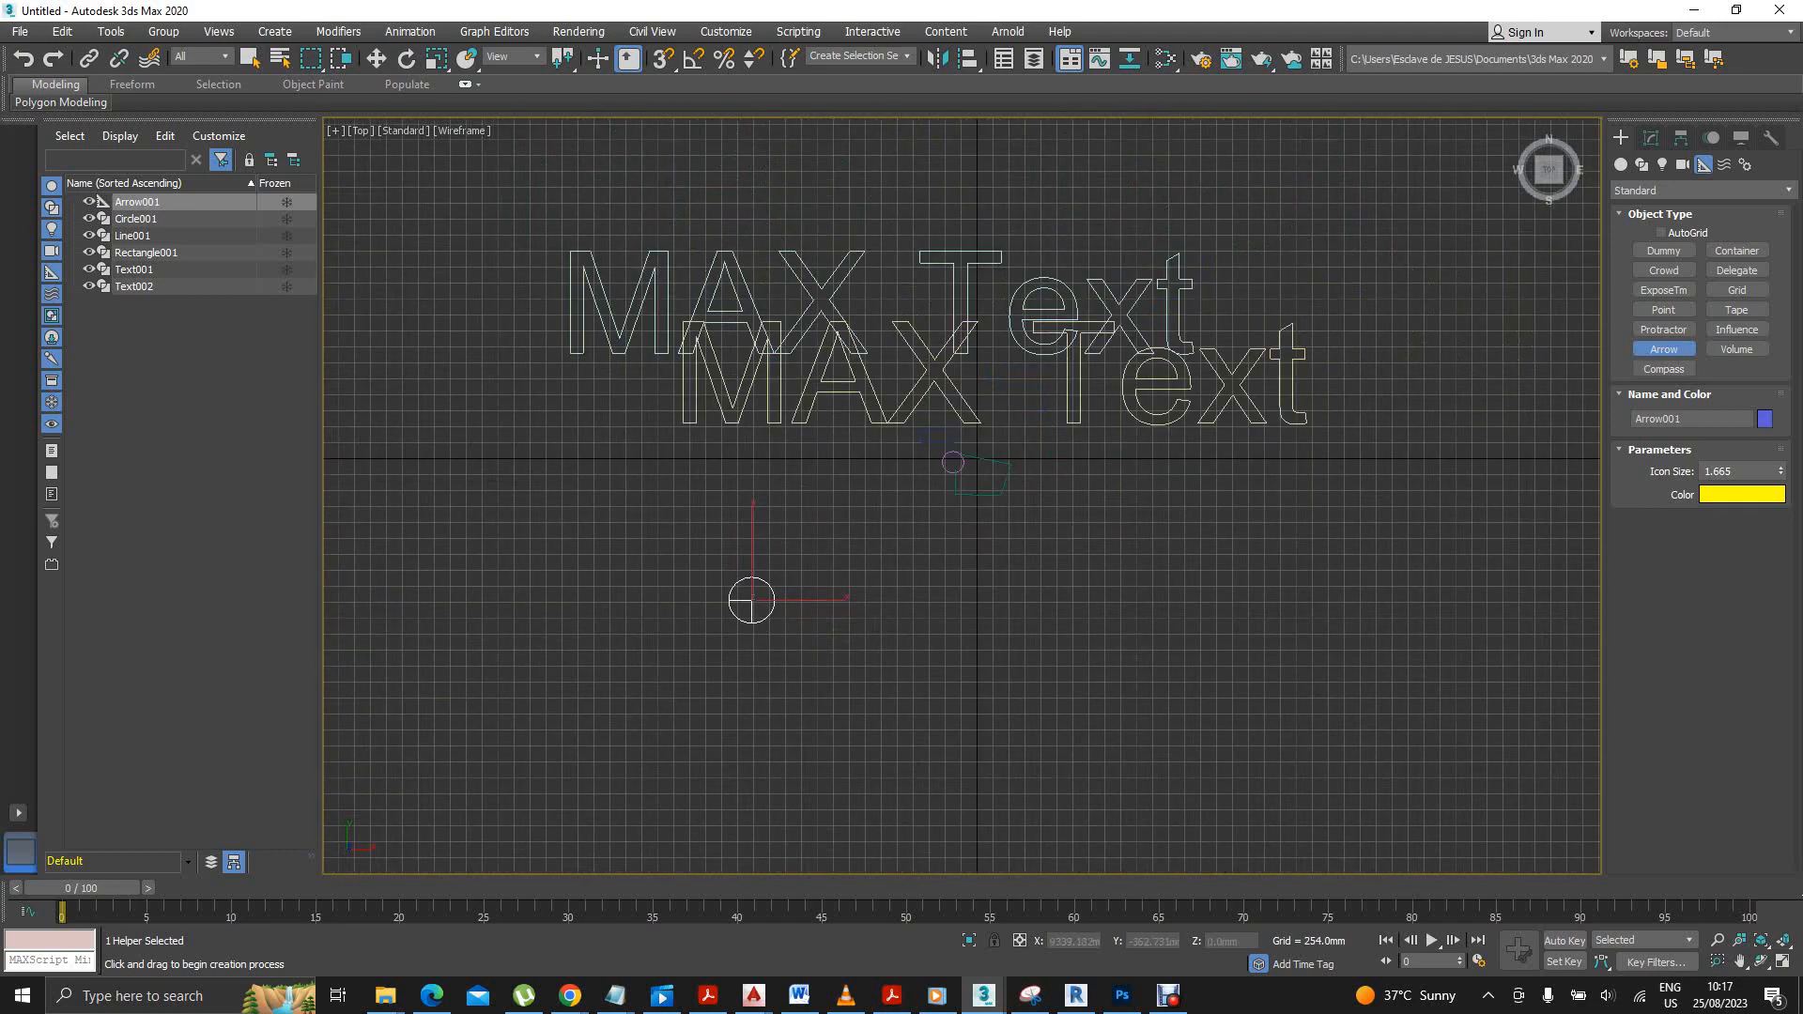
Try to place a Motor force in the Top viewport, and return to the standard primitives.
{"action": "left_click", "coordinate": [1724, 164]}
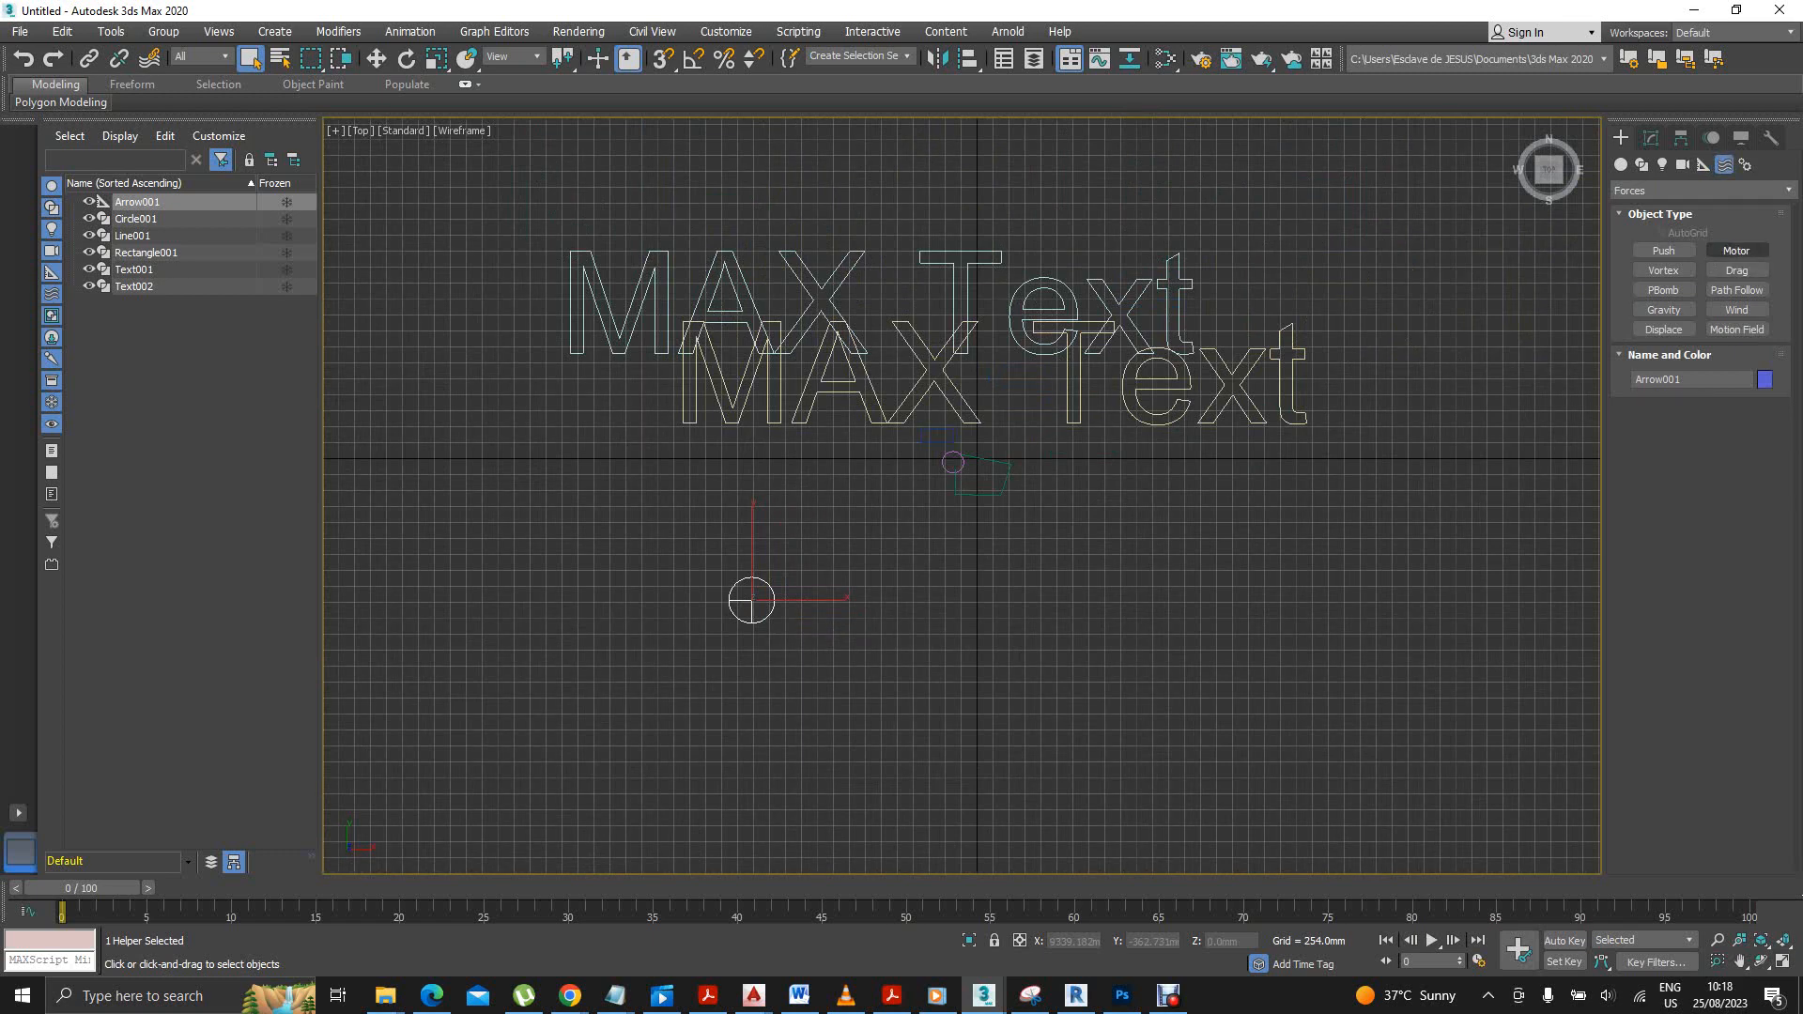
{"action": "left_click", "coordinate": [1736, 251]}
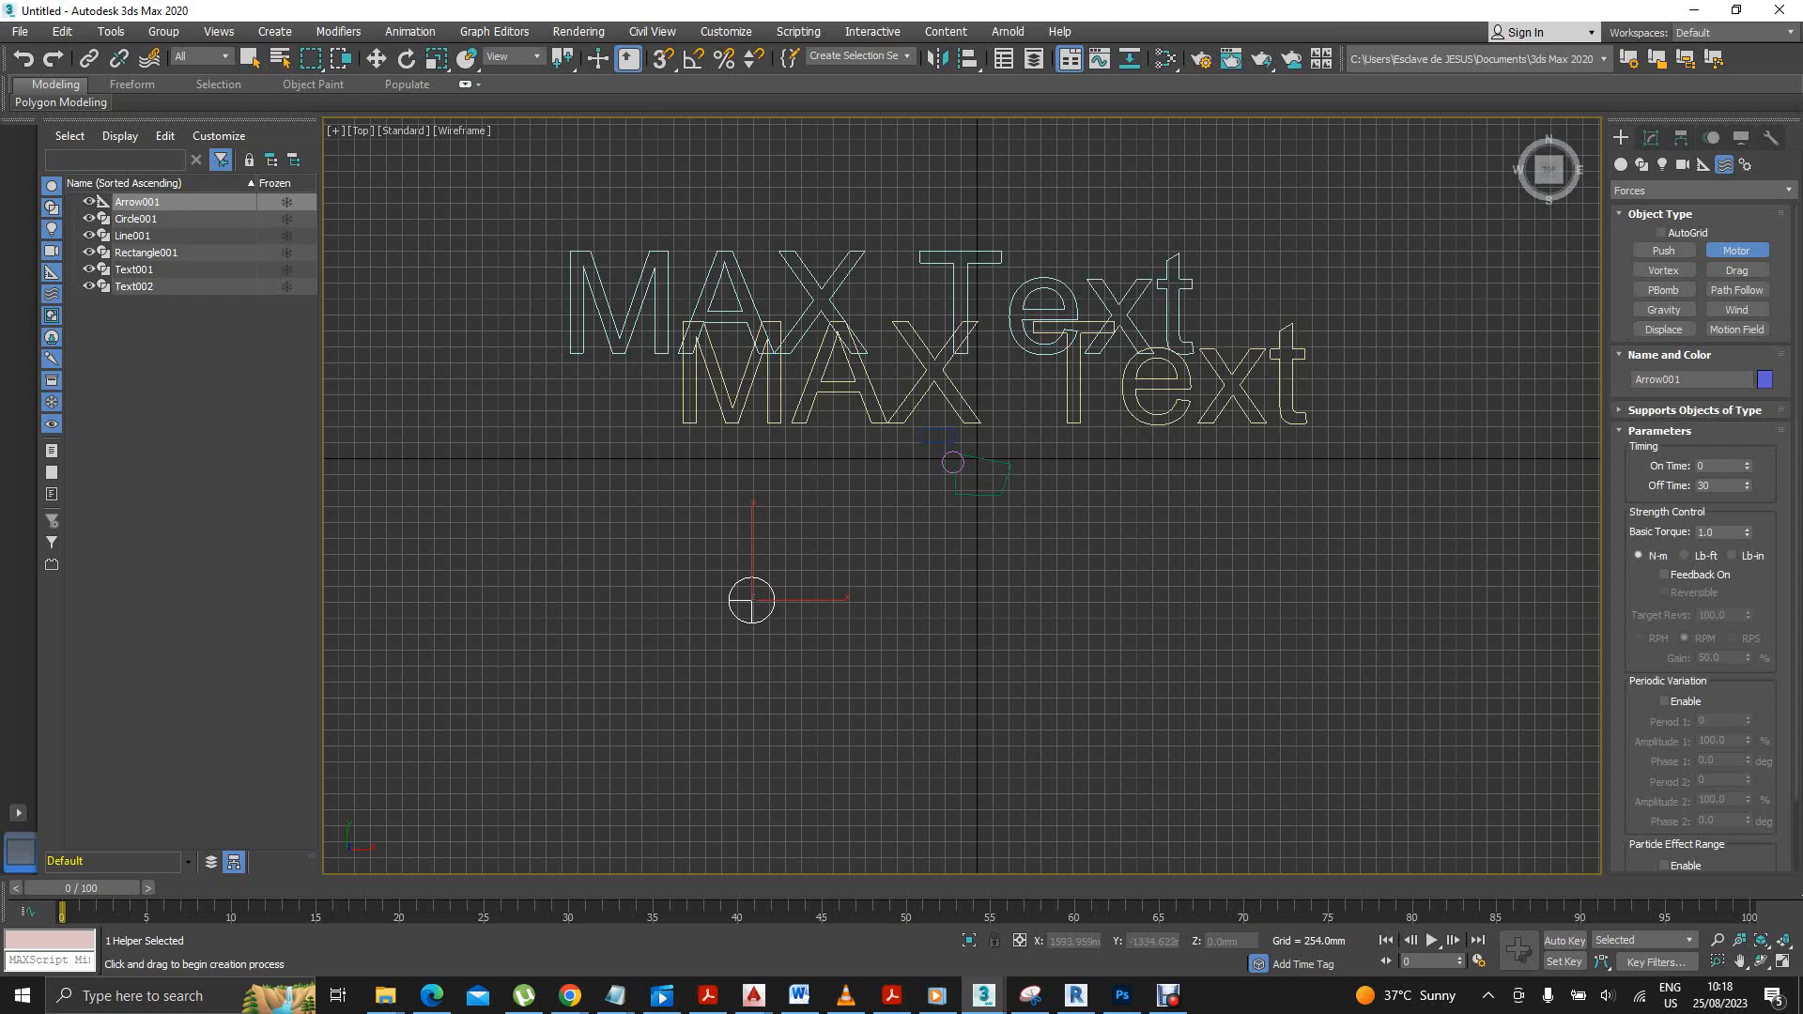
{"action": "left_click_drag", "start_coordinate": [1077, 542], "coordinate": [1079, 547]}
{"action": "scroll", "coordinate": [971, 546], "scroll_direction": "down", "scroll_amount": 5}
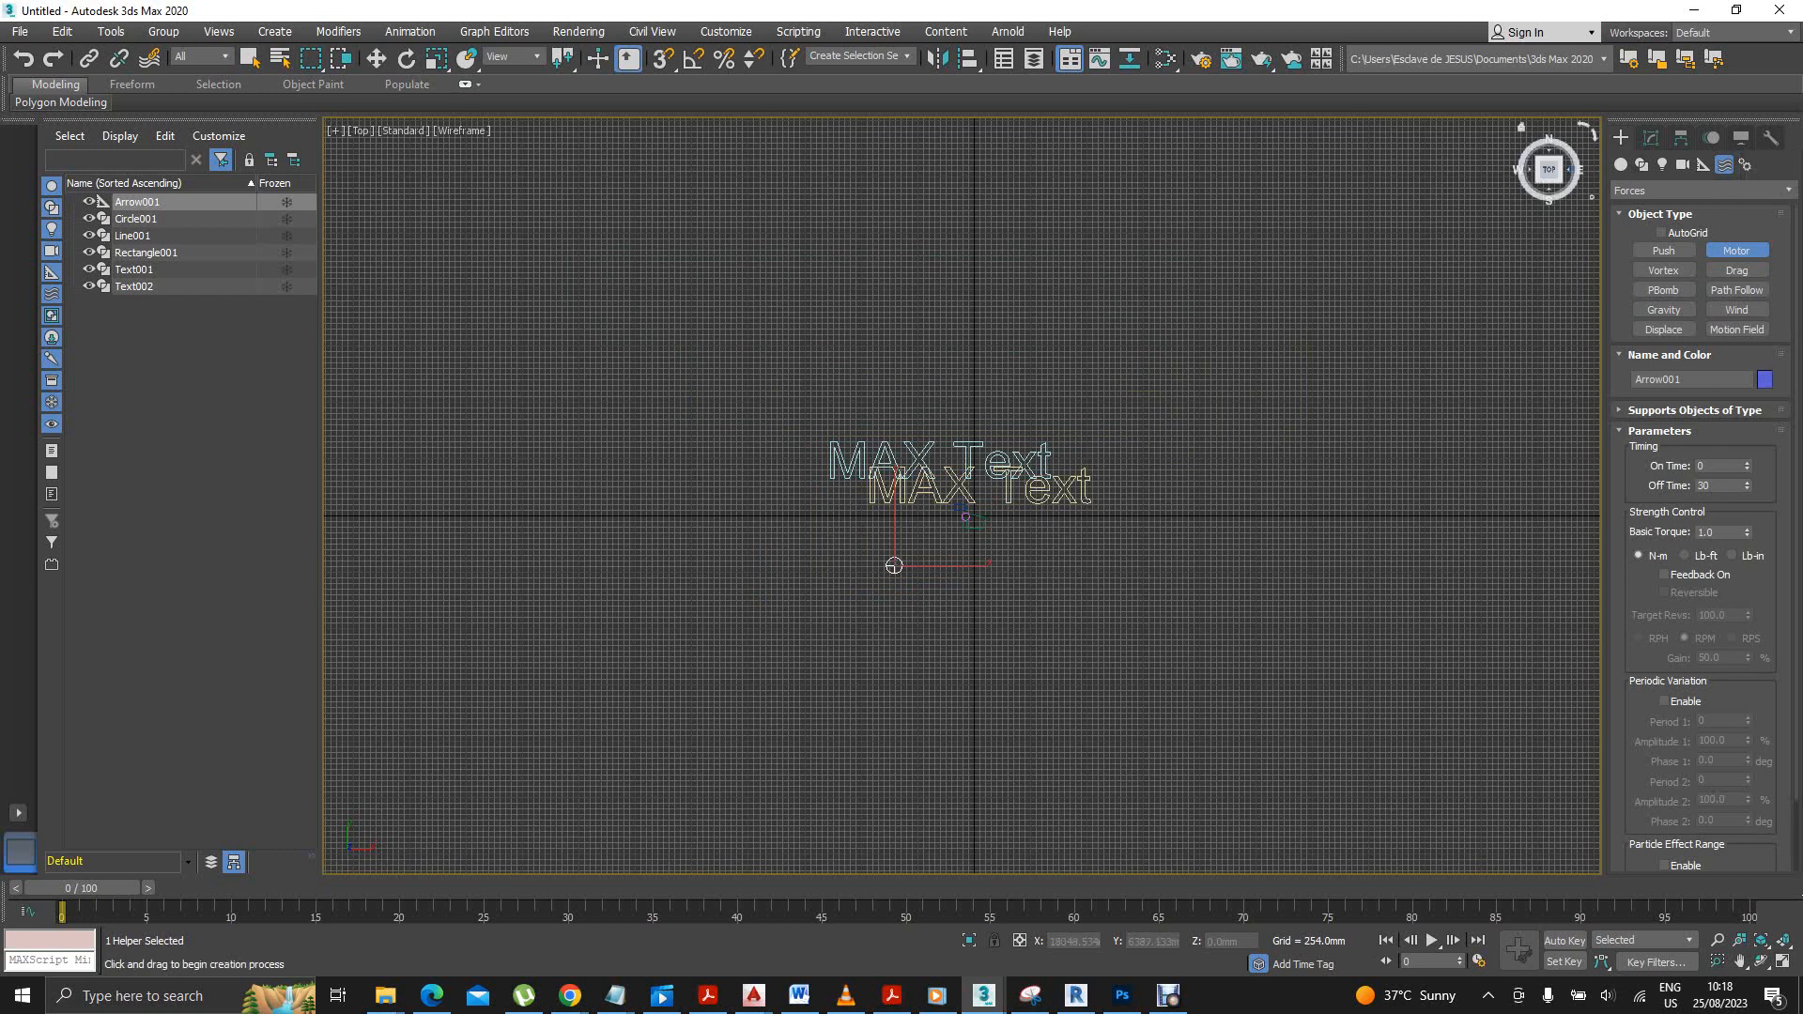
{"action": "scroll", "coordinate": [1024, 573], "scroll_direction": "up", "scroll_amount": 5}
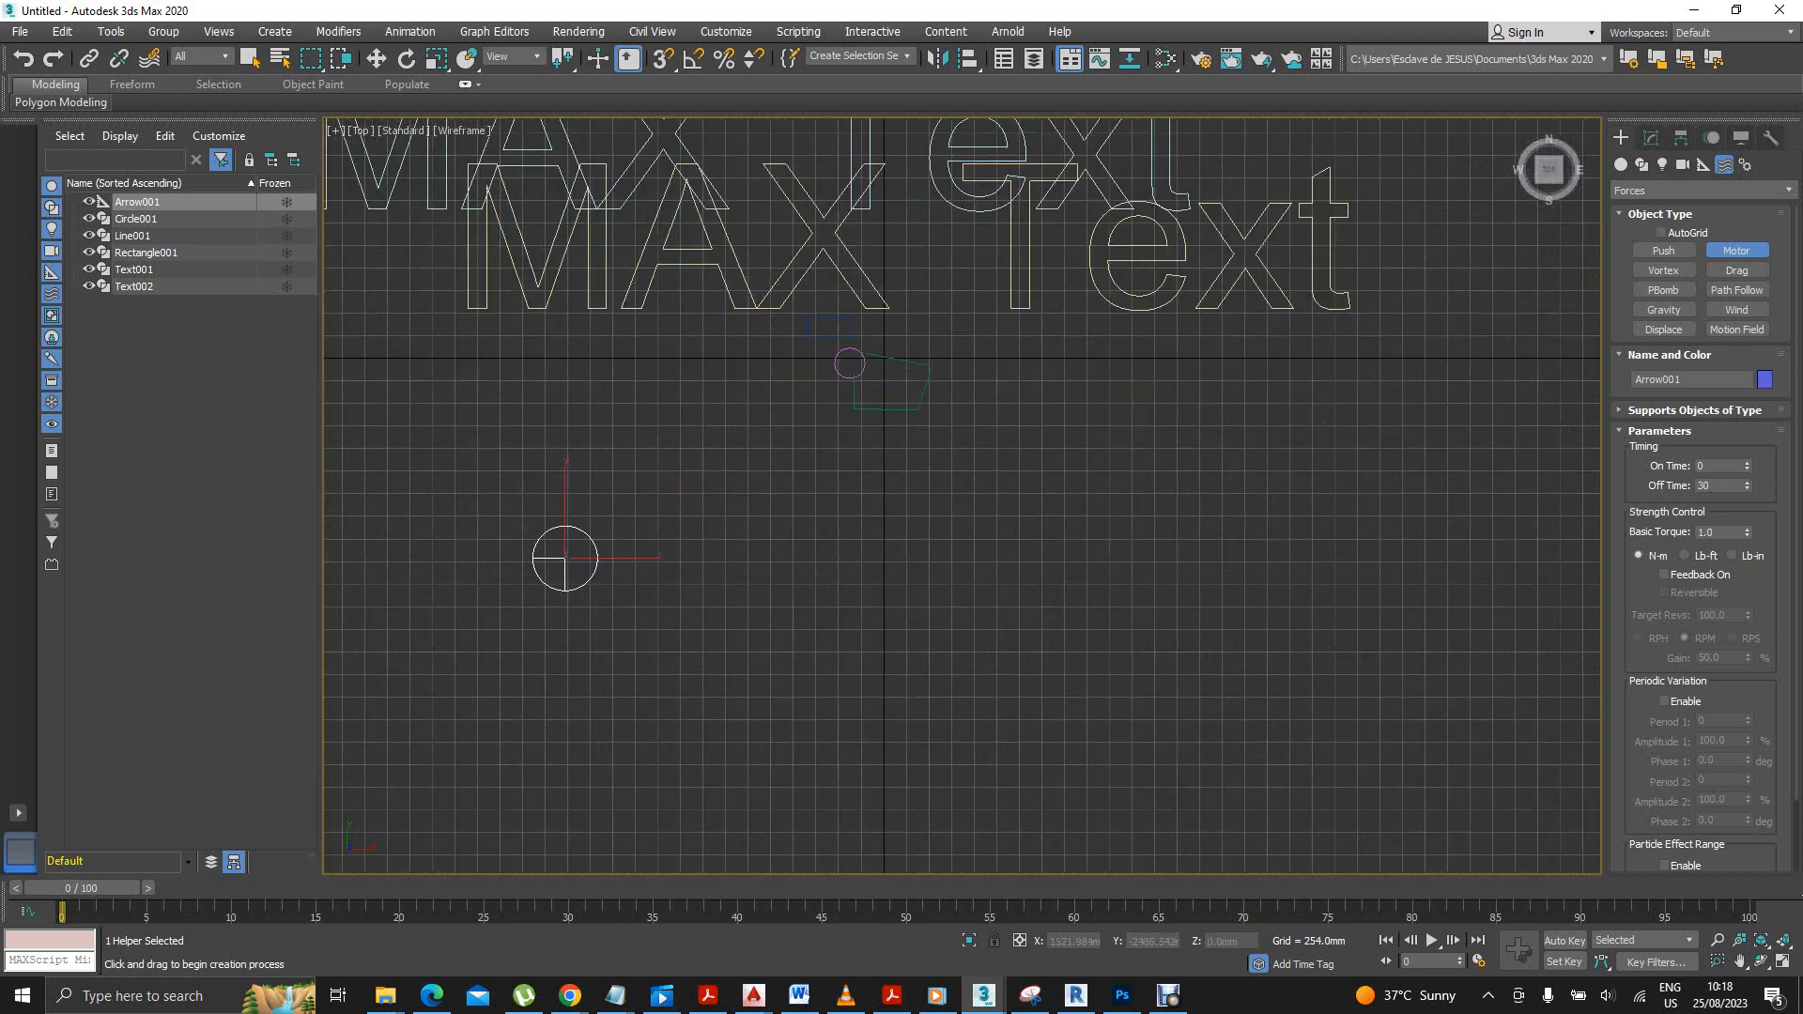
{"action": "scroll", "coordinate": [1024, 572], "scroll_direction": "down", "scroll_amount": 3}
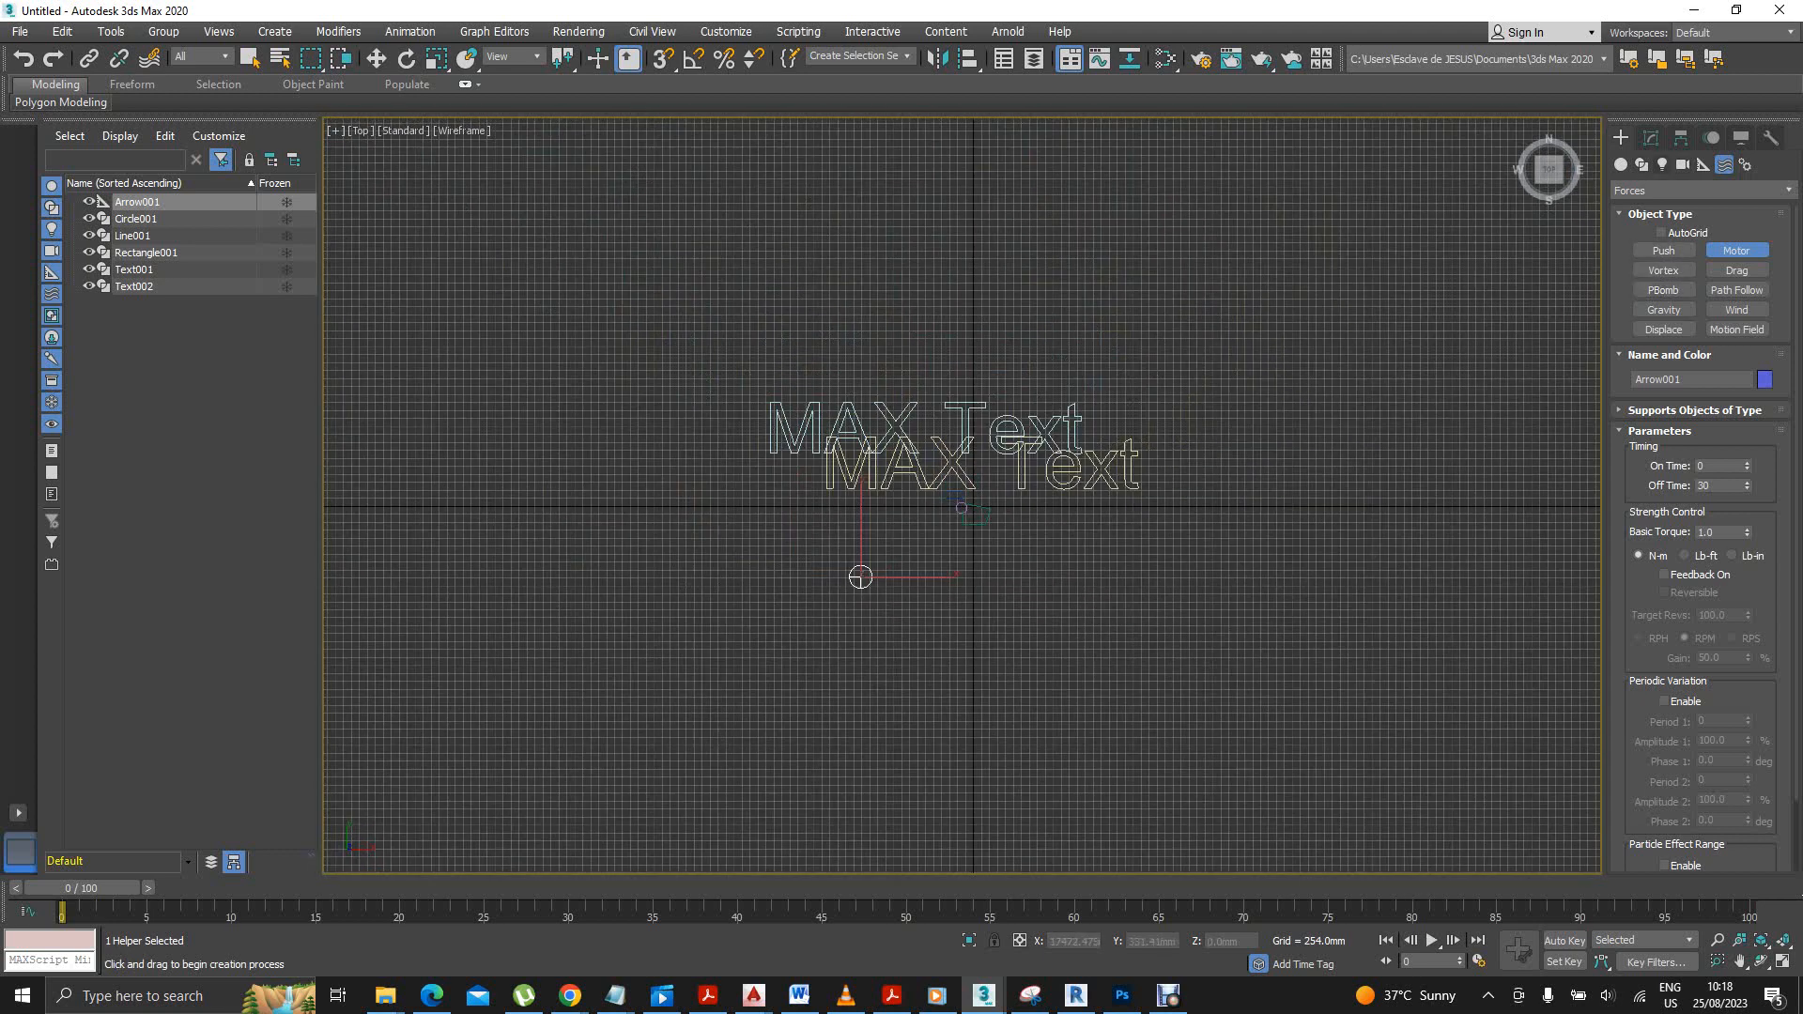
{"action": "left_click", "coordinate": [1622, 165]}
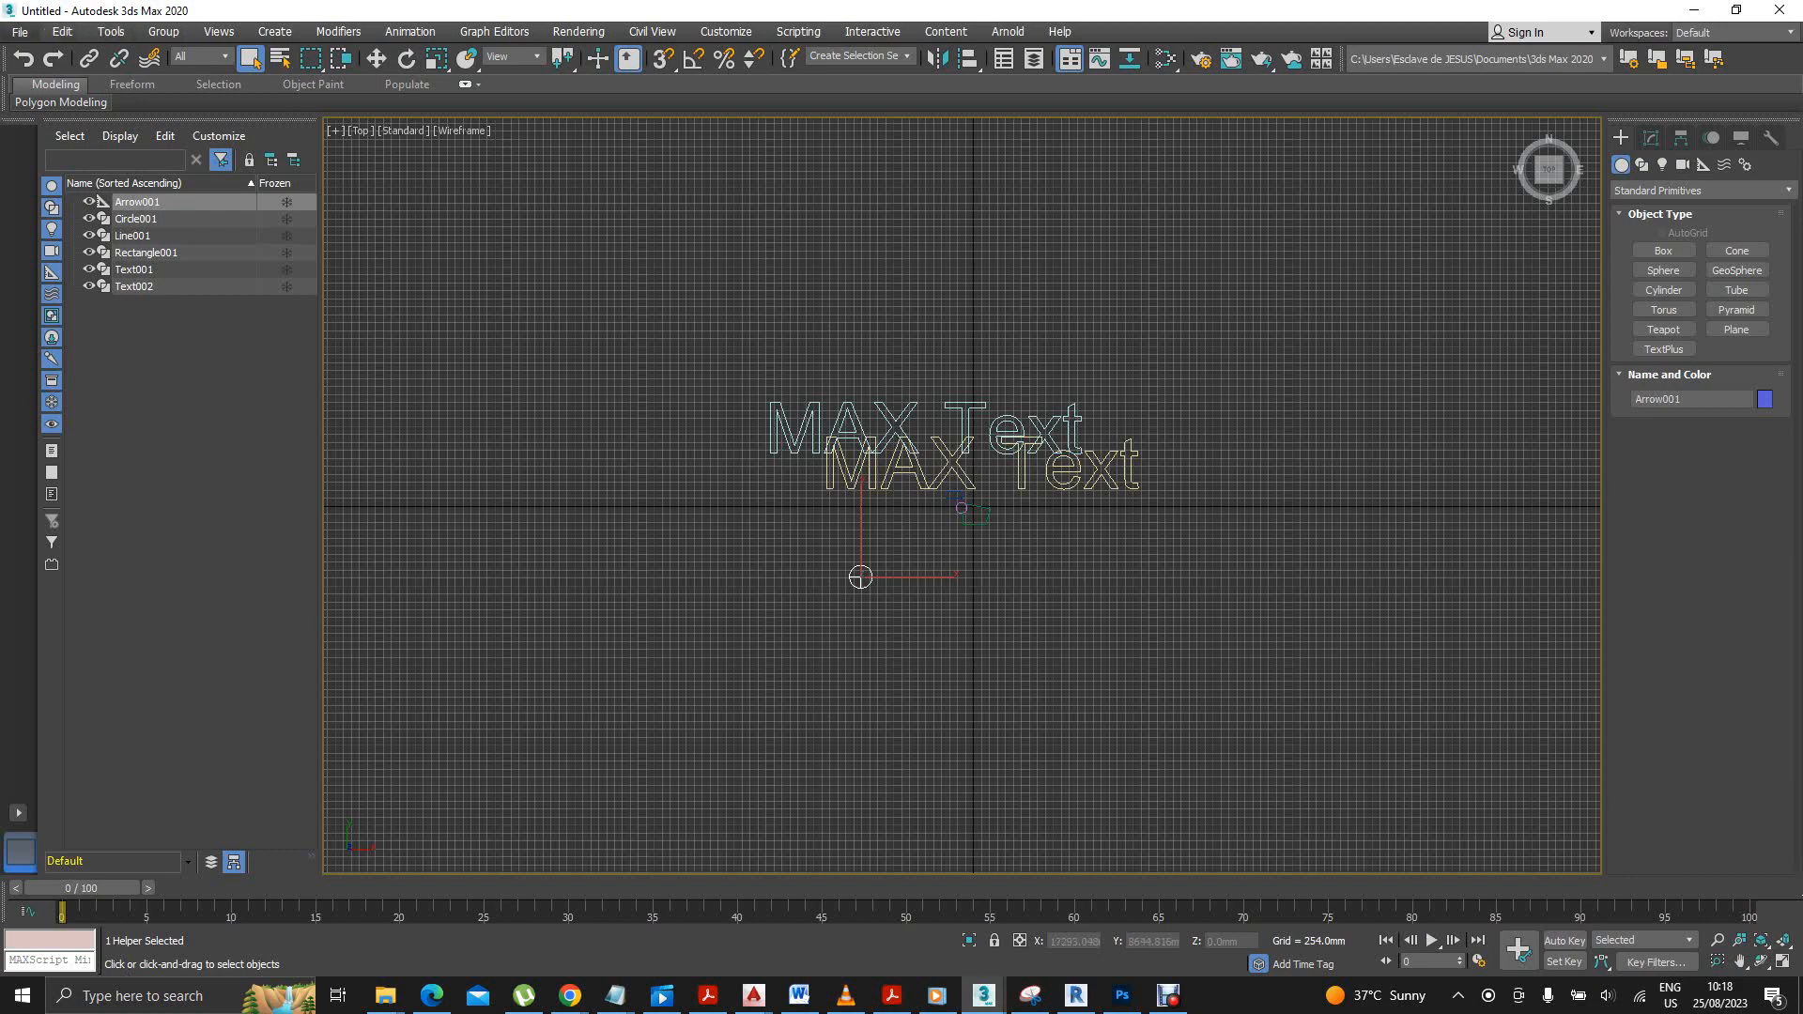
Start saving the scene and choose Local Disk (F:) as the location.
{"action": "left_click", "coordinate": [19, 31]}
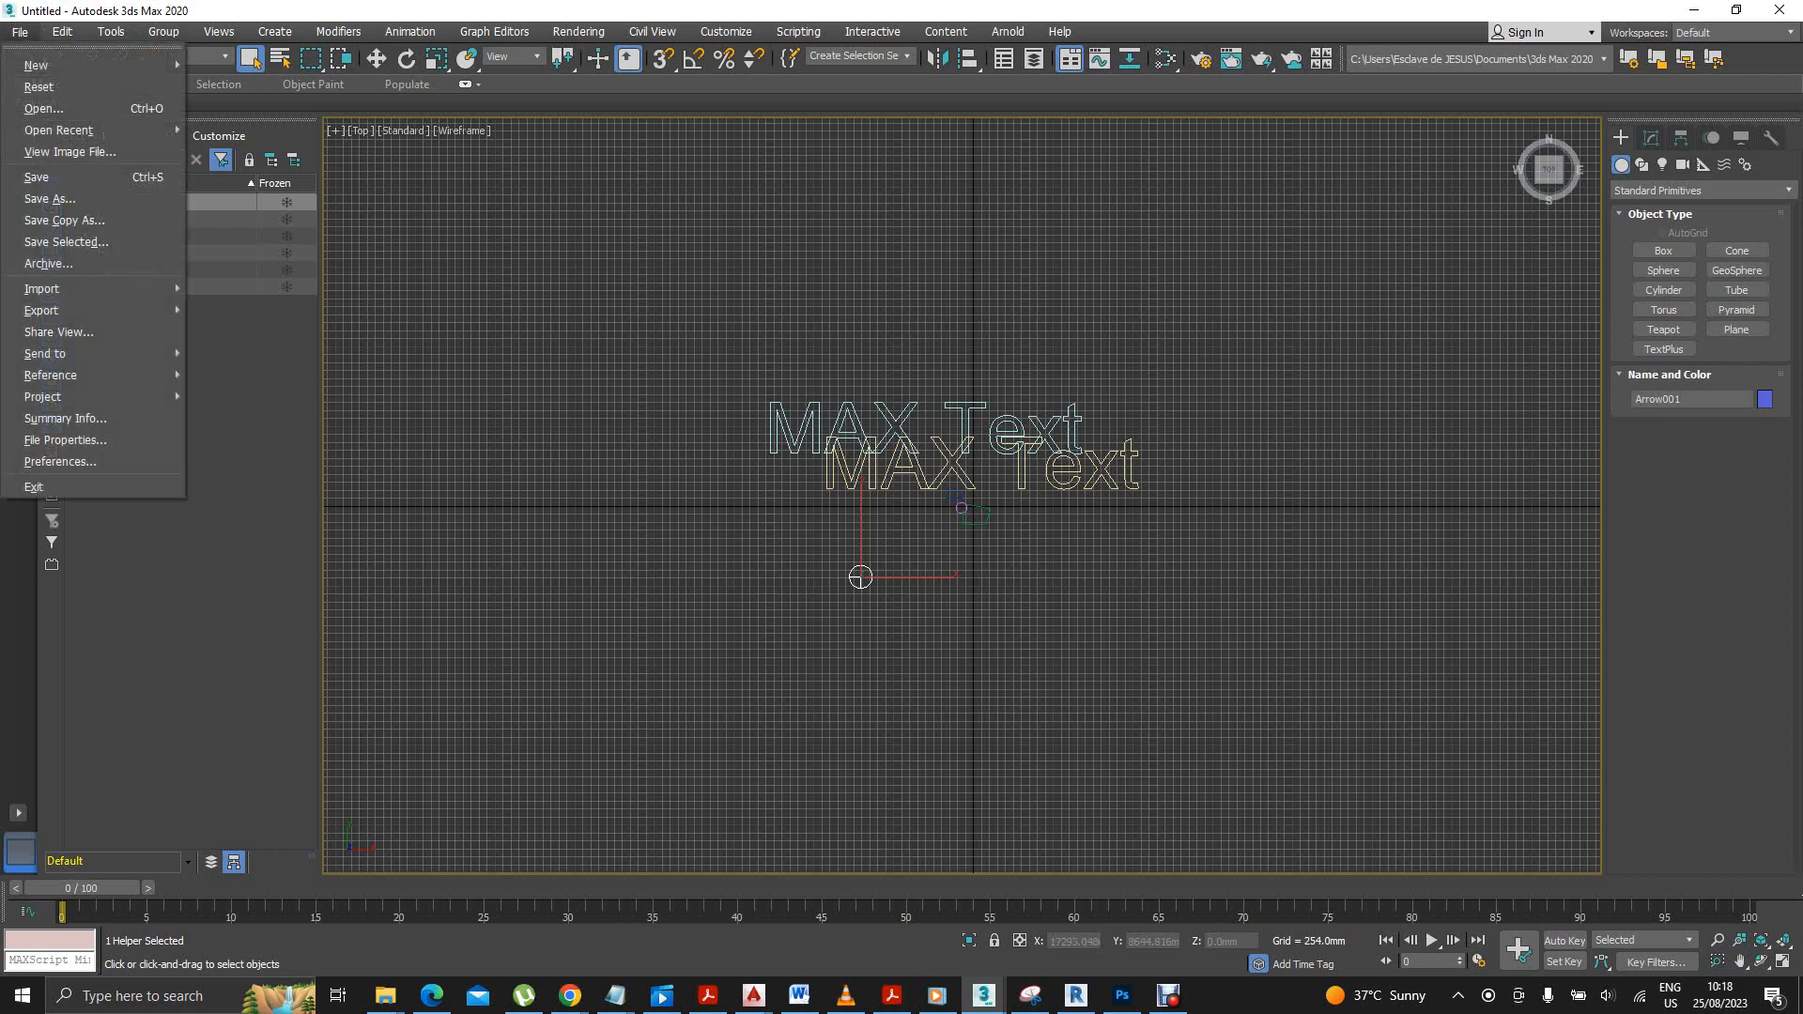
{"action": "mouse_move", "coordinate": [57, 65]}
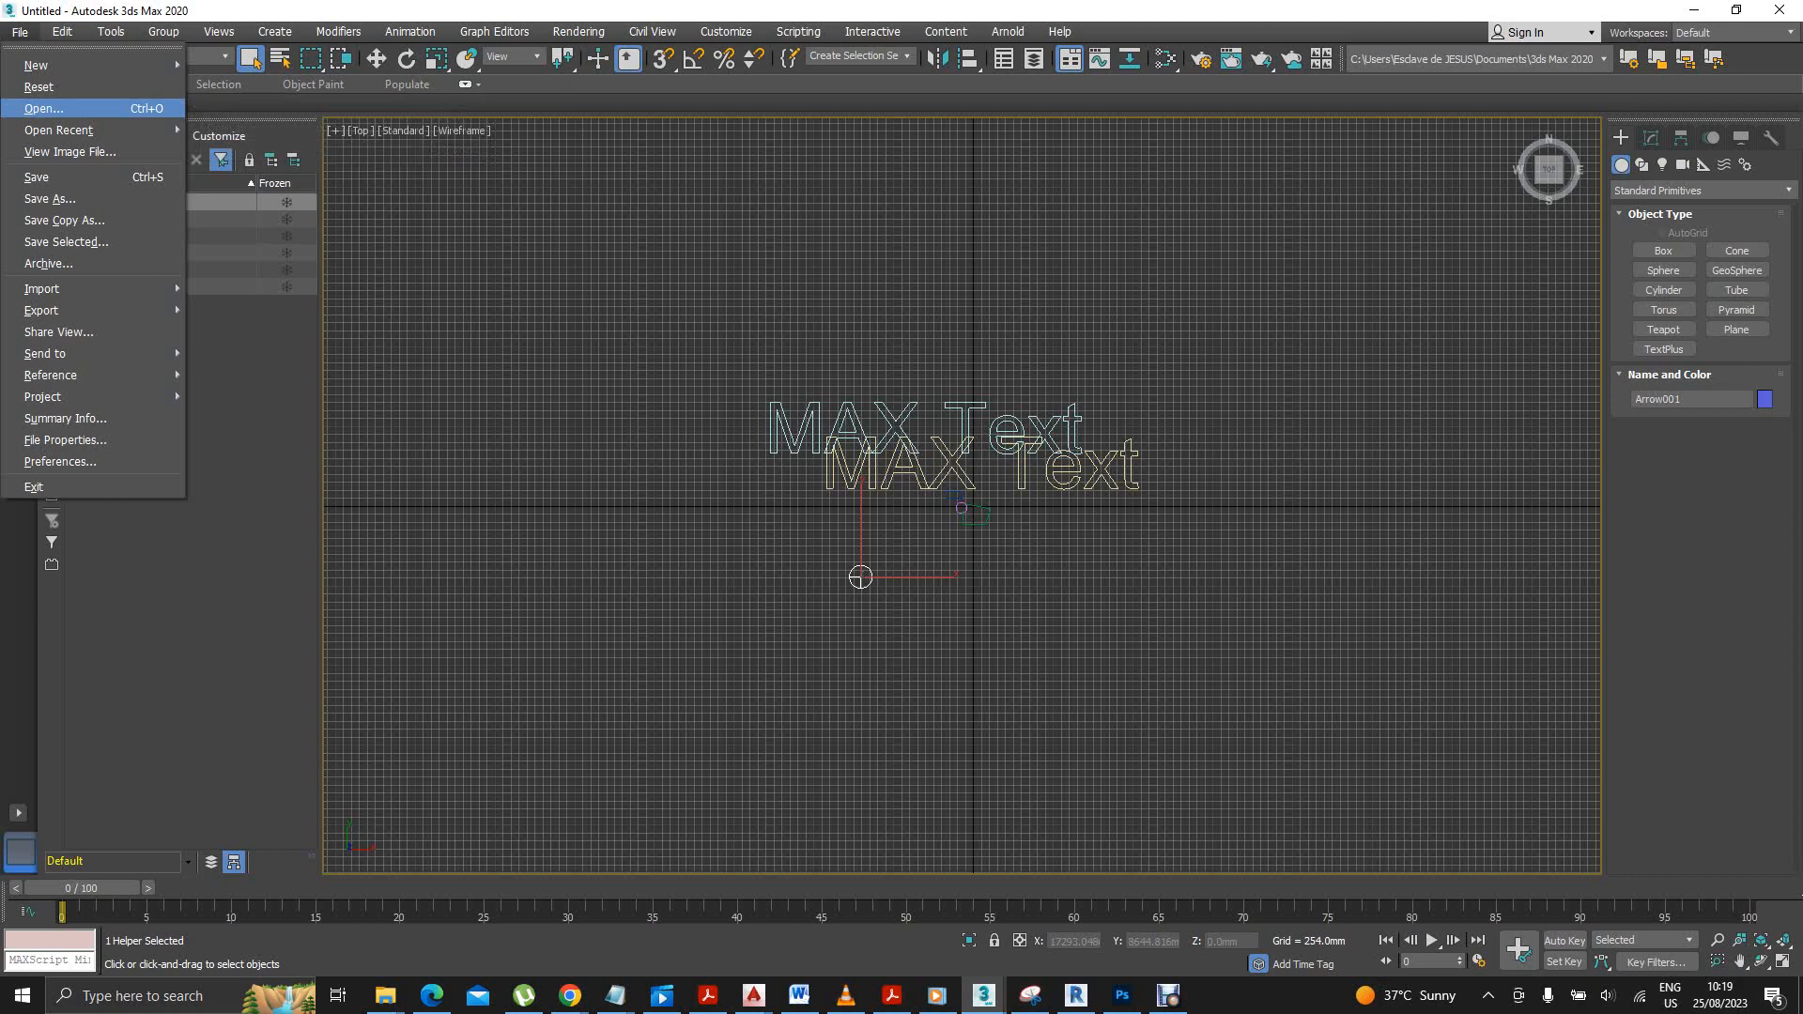
{"action": "mouse_move", "coordinate": [59, 130]}
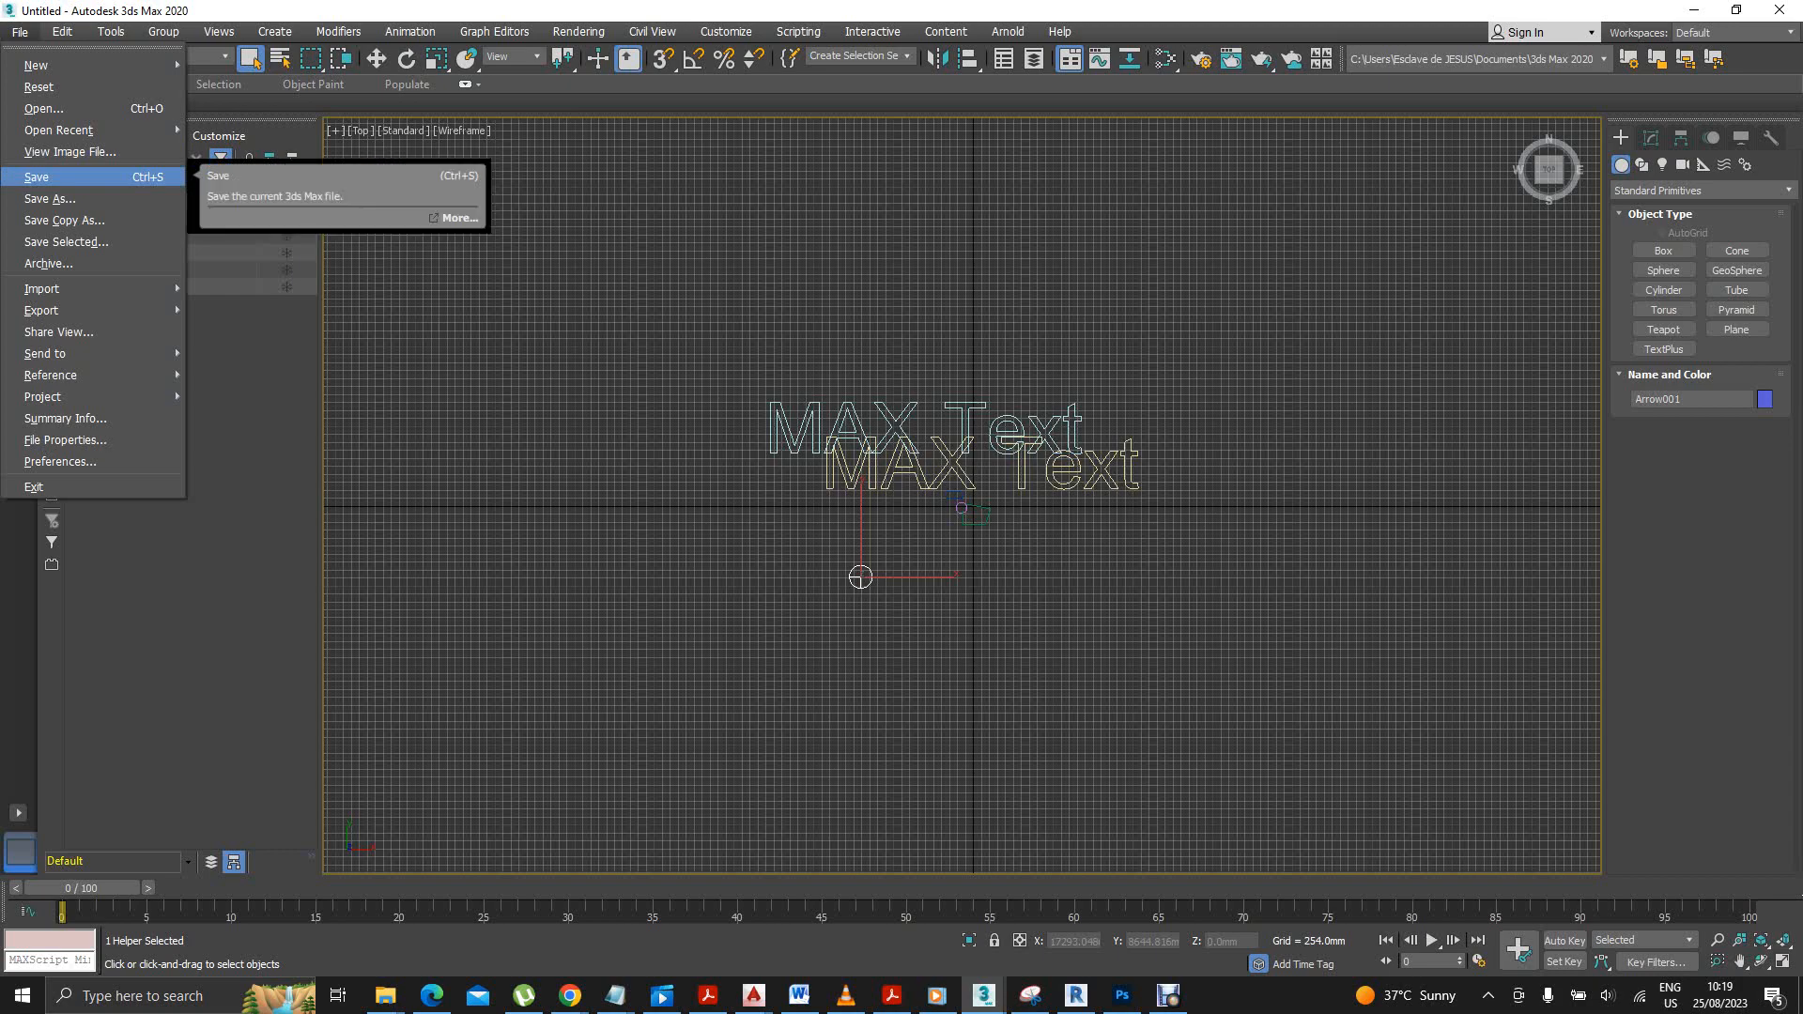
{"action": "left_click", "coordinate": [56, 177]}
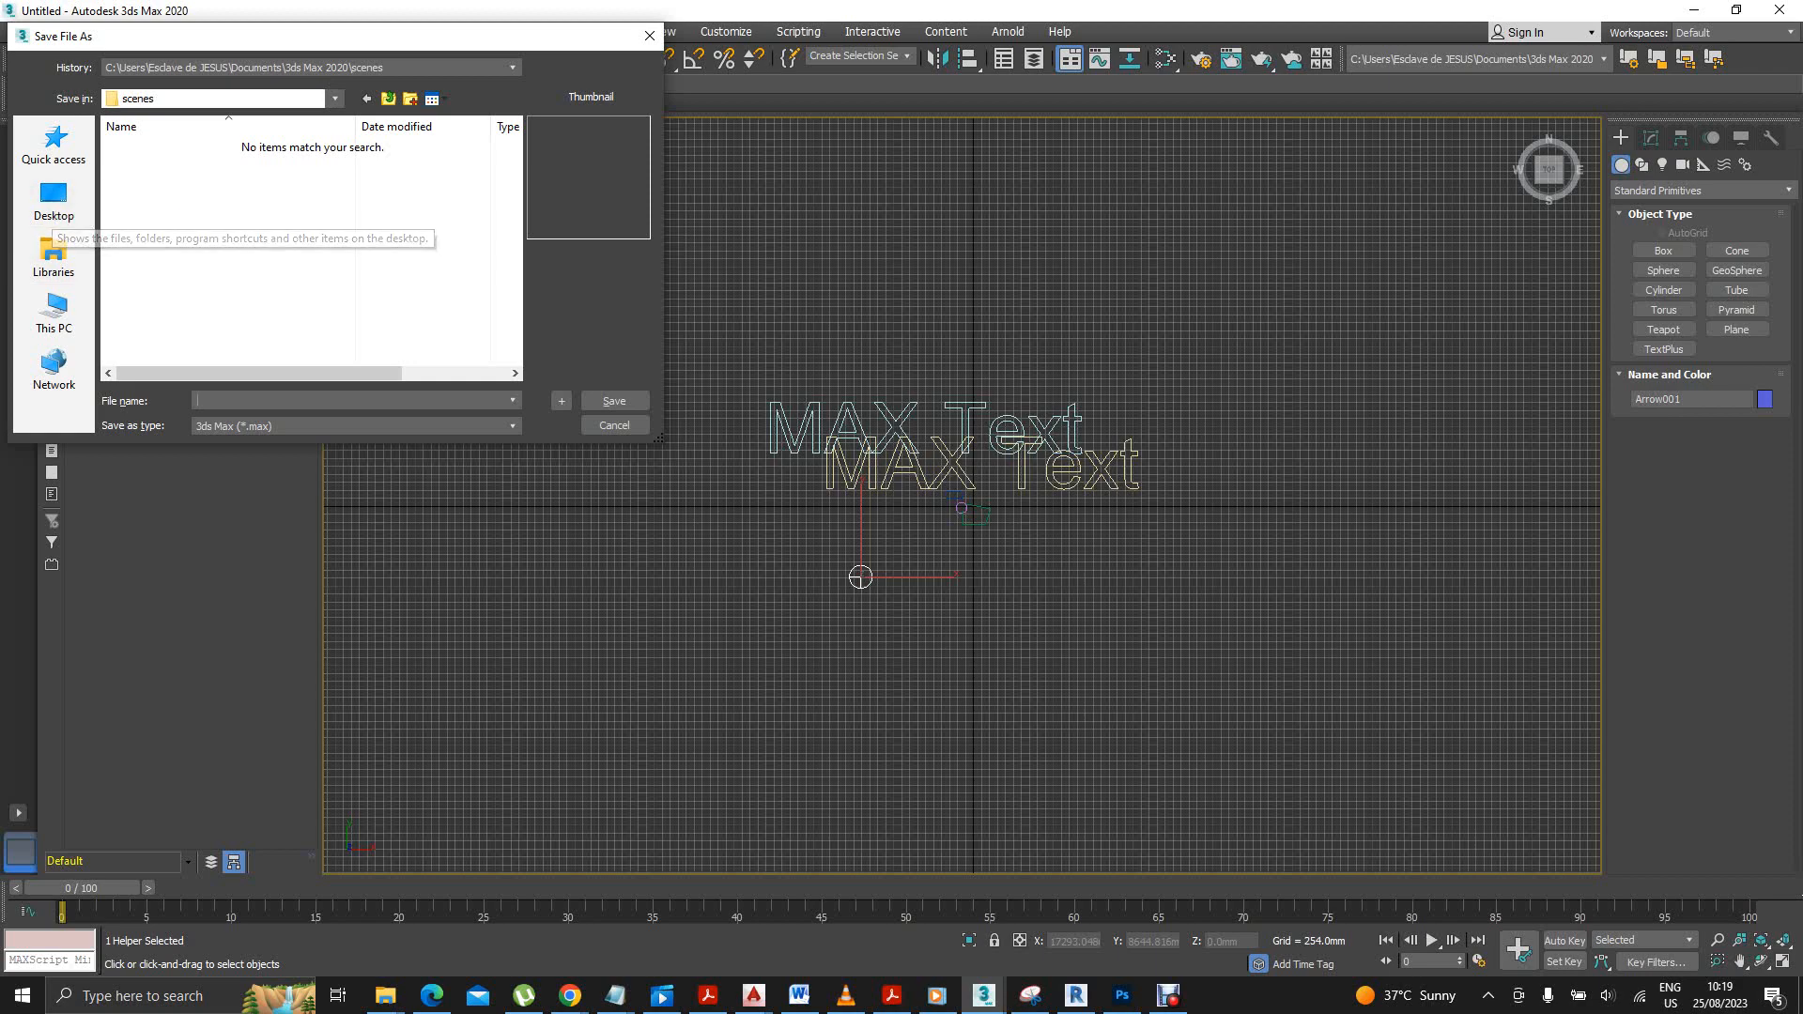
{"action": "key", "text": "Tab"}
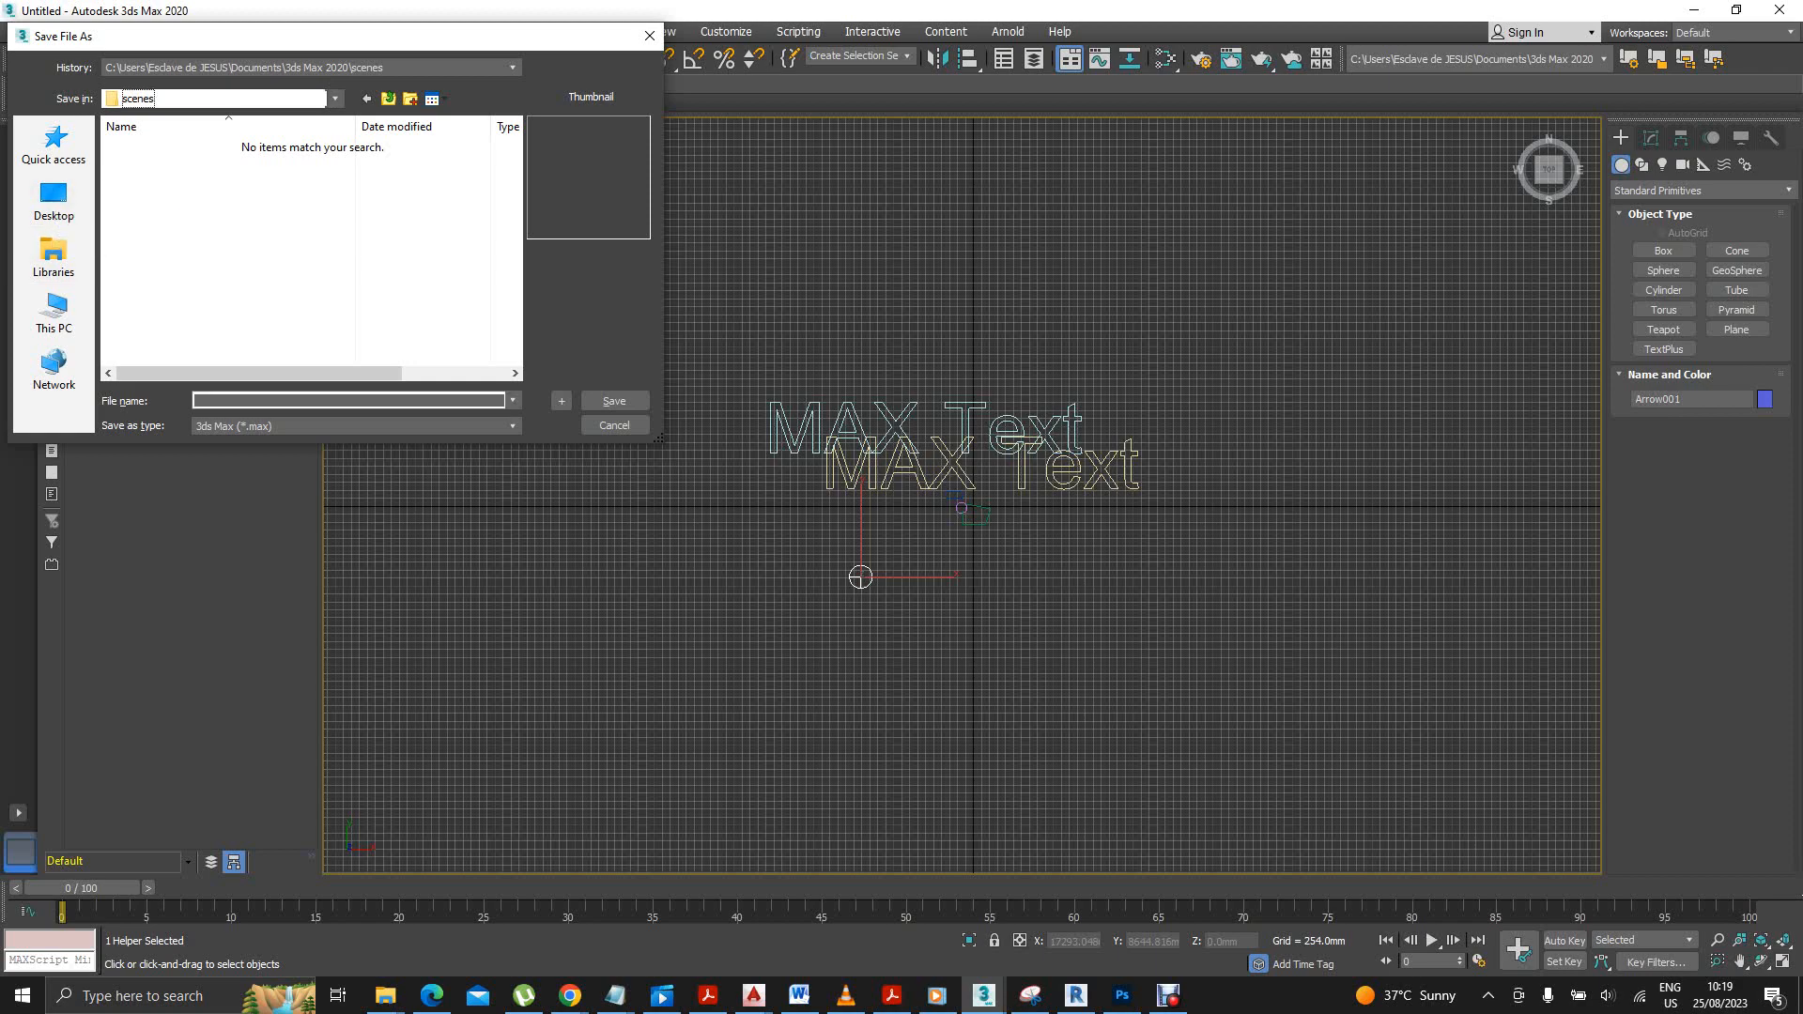
{"action": "left_click", "coordinate": [334, 99]}
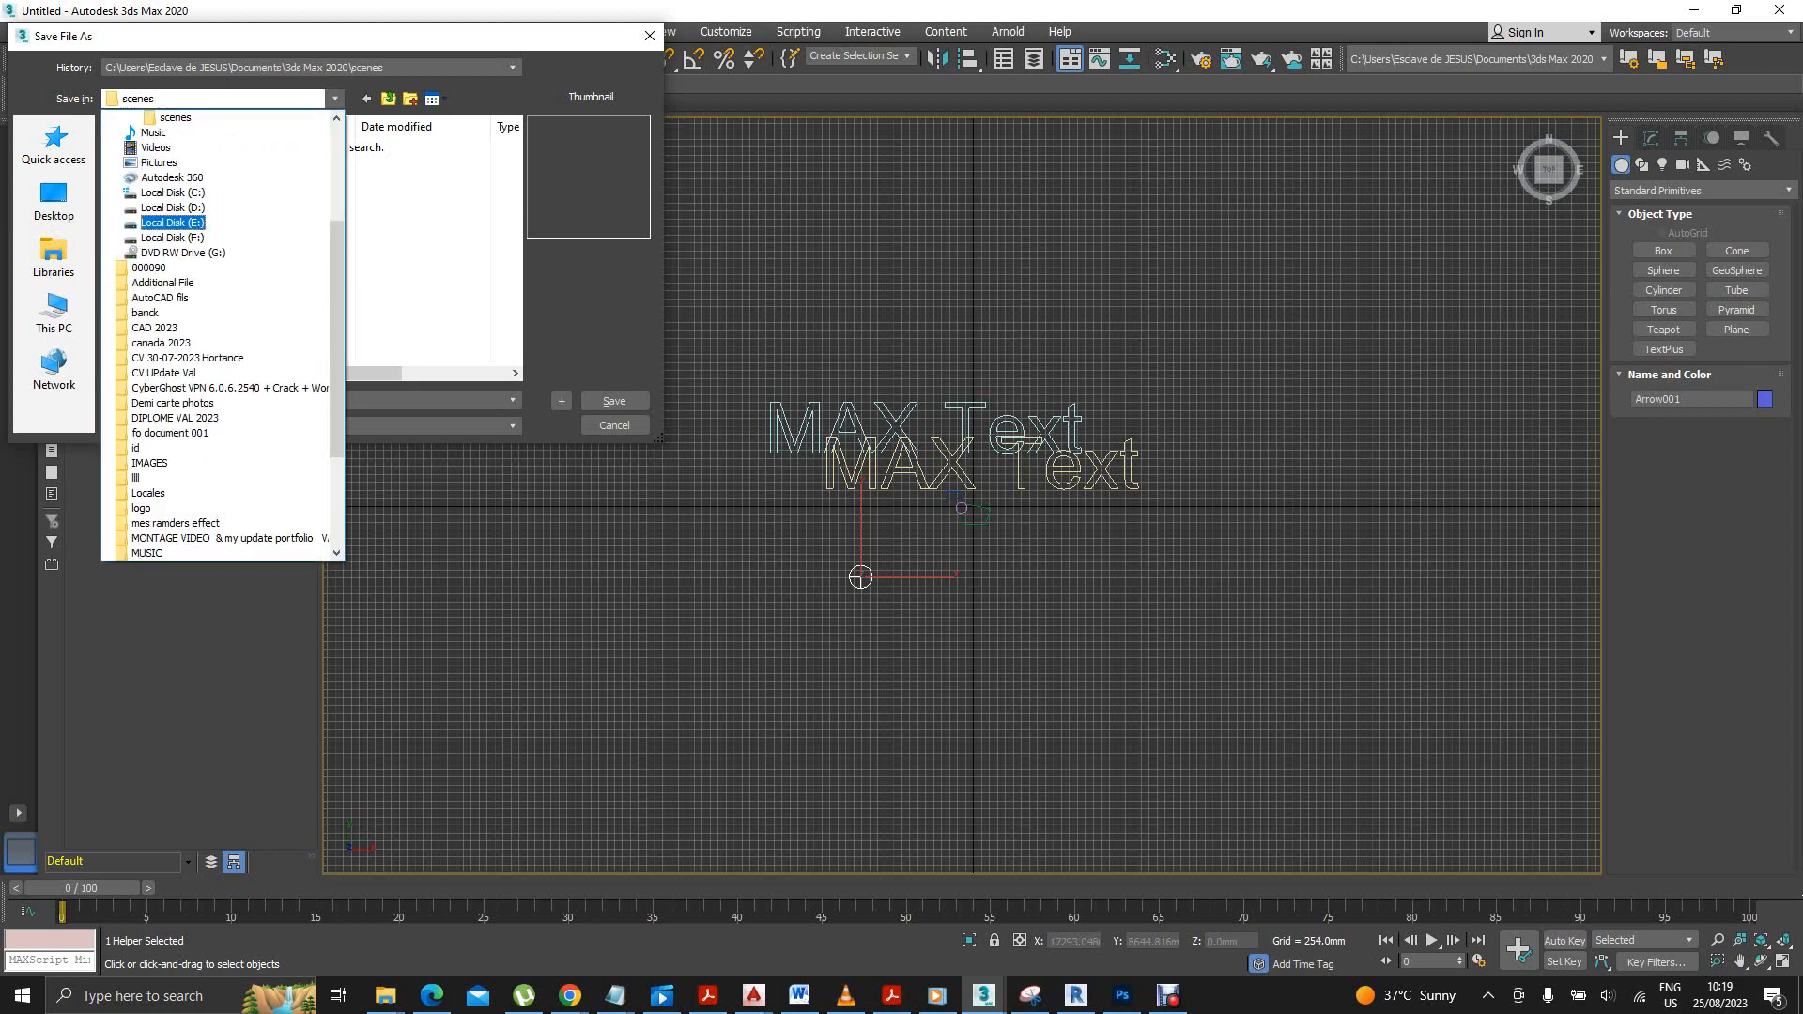
{"action": "key", "text": "Down"}
{"action": "key", "text": "Return"}
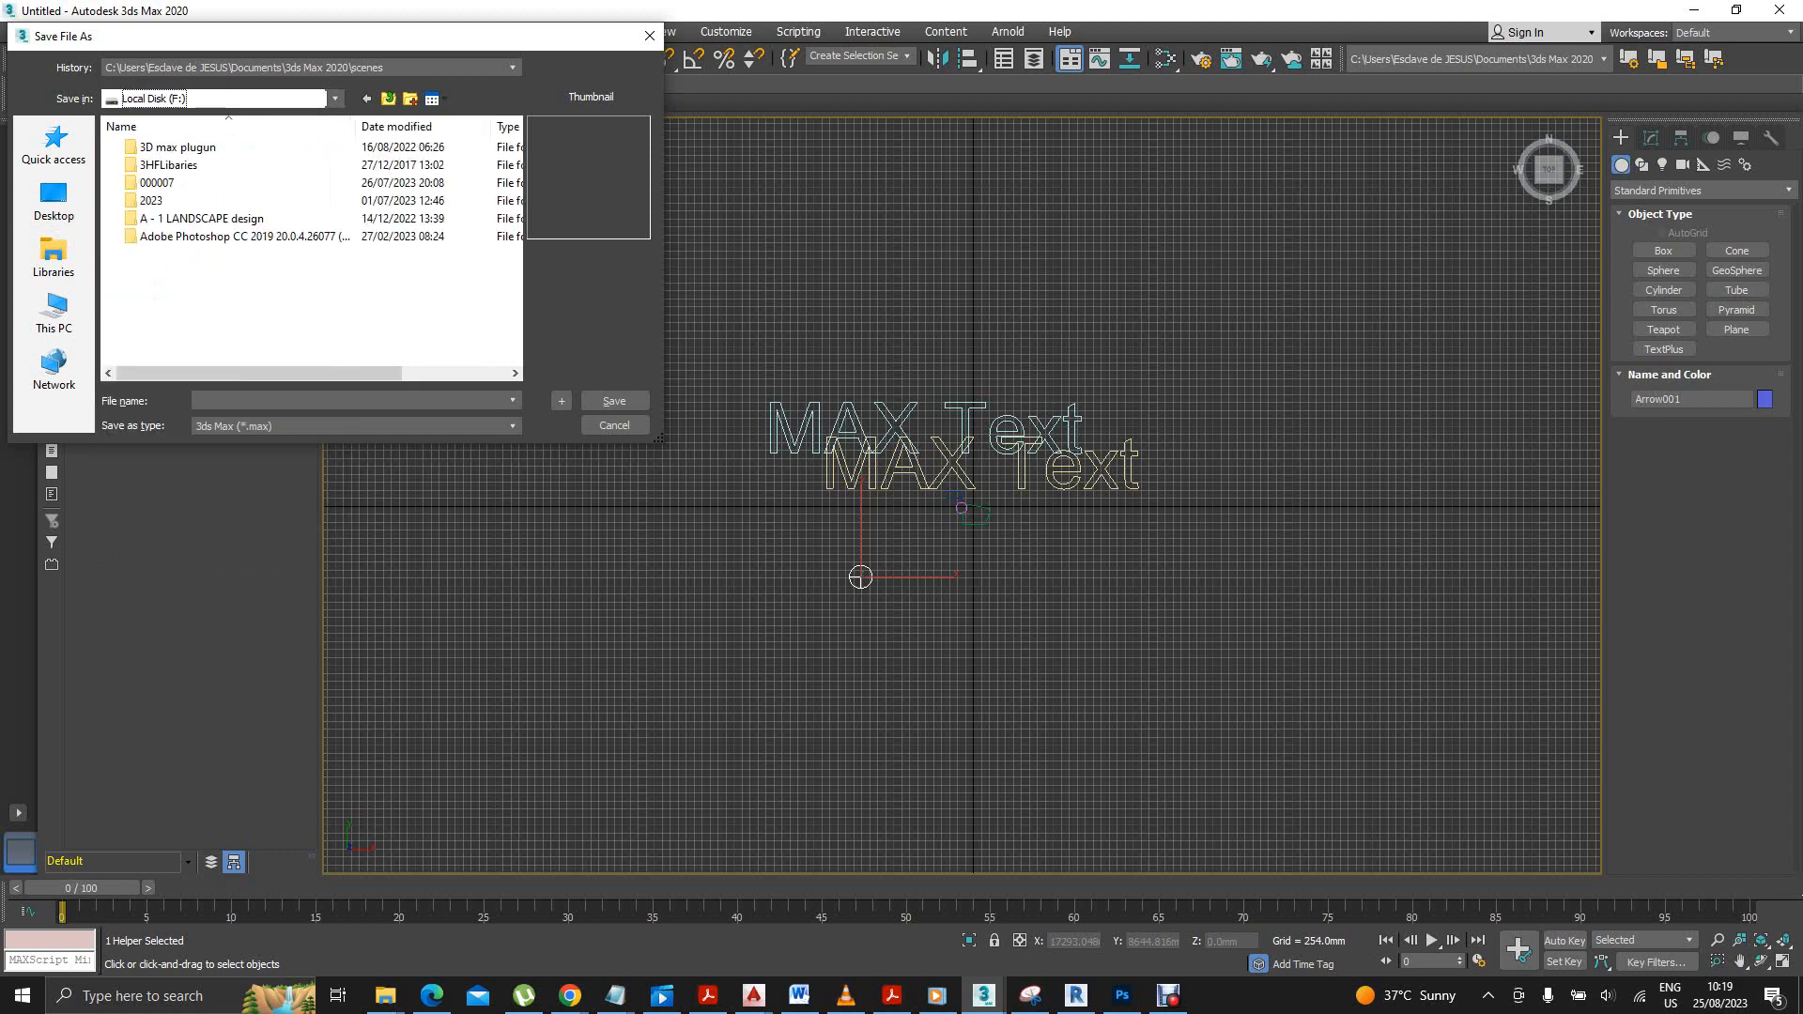
Save the scene as "try 0001" in the "3d Max 2020" folder inside "un sac creer le 17 08 2022".
{"action": "scroll", "coordinate": [310, 222], "scroll_direction": "down", "scroll_amount": 7}
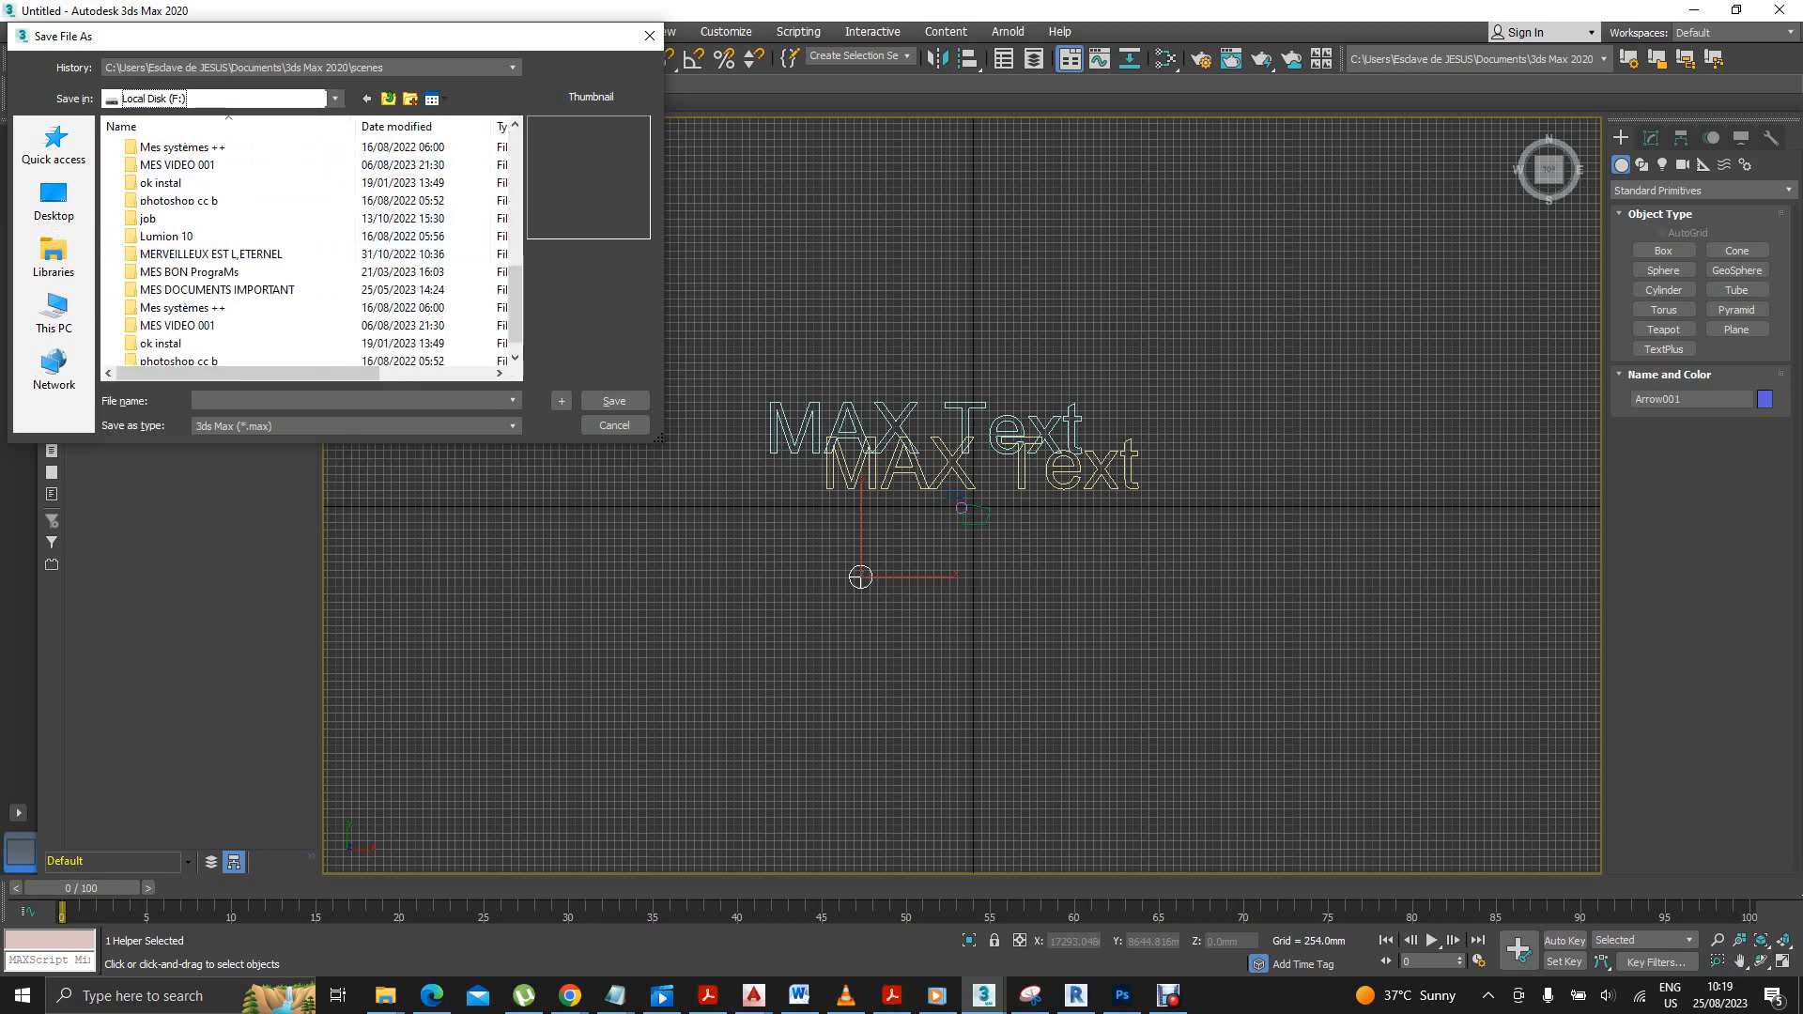
{"action": "scroll", "coordinate": [228, 237], "scroll_direction": "down", "scroll_amount": 1}
{"action": "double_click", "coordinate": [220, 272]}
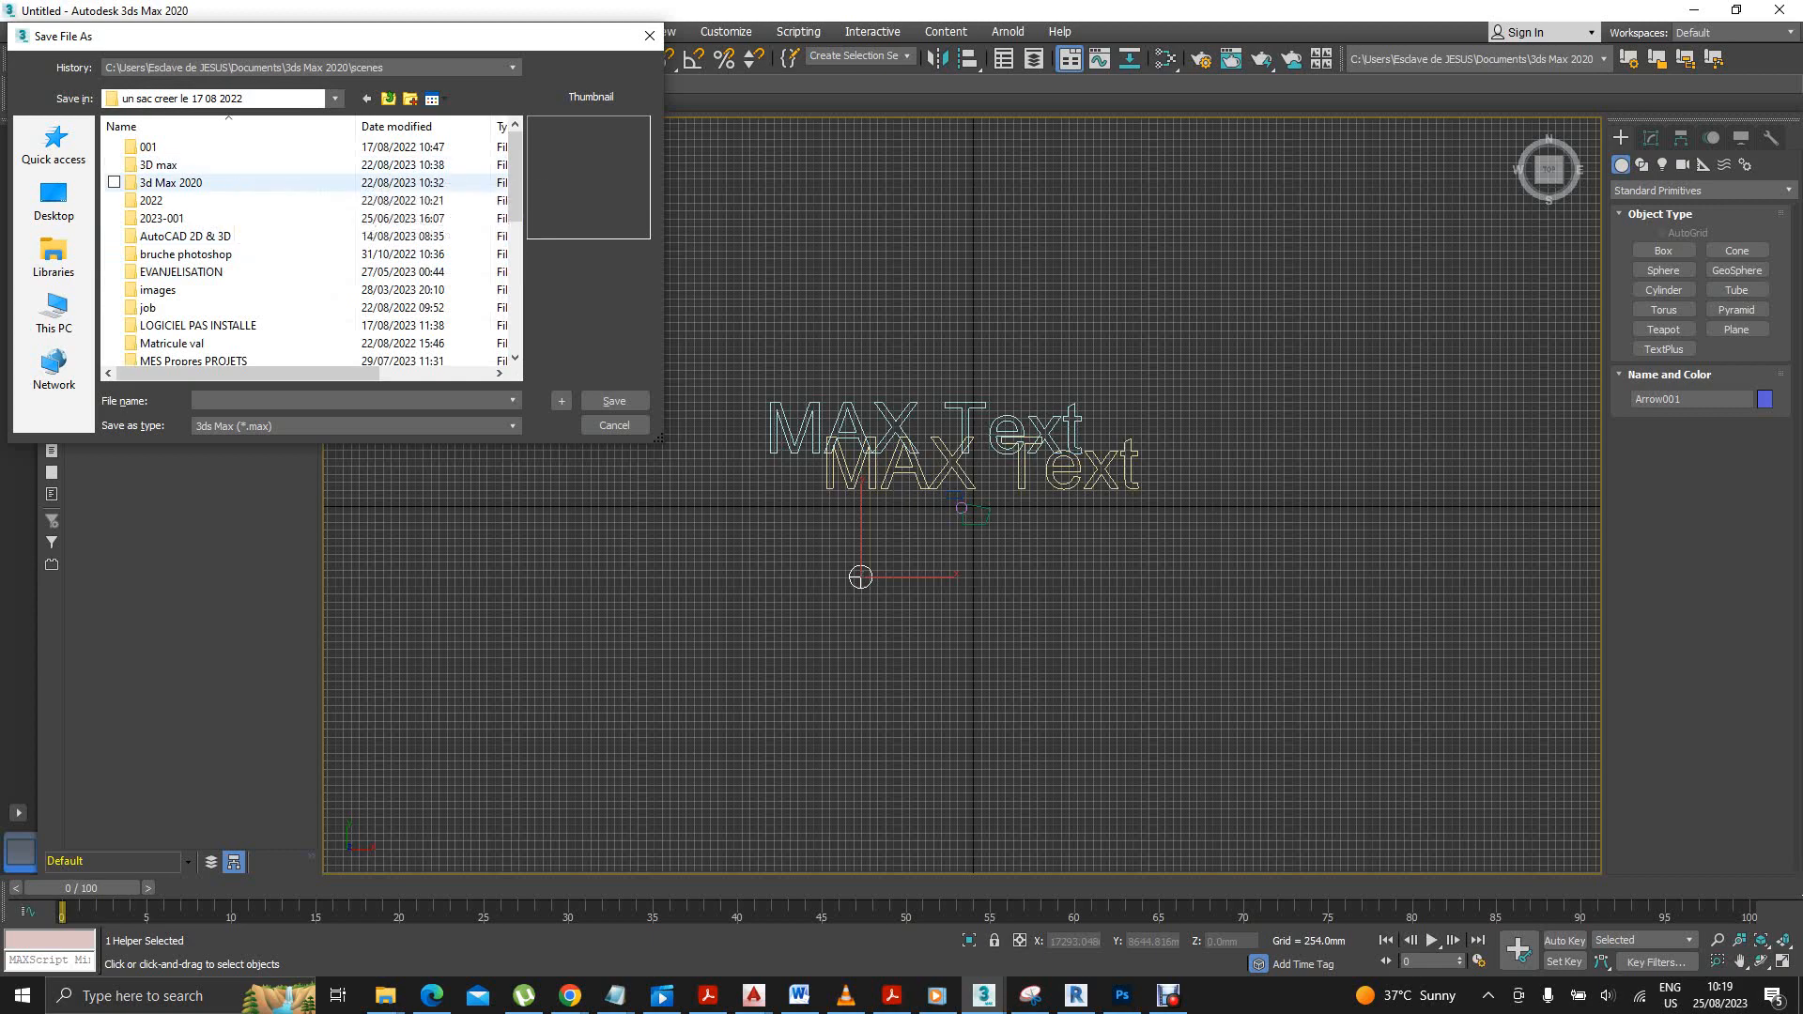
{"action": "double_click", "coordinate": [171, 182]}
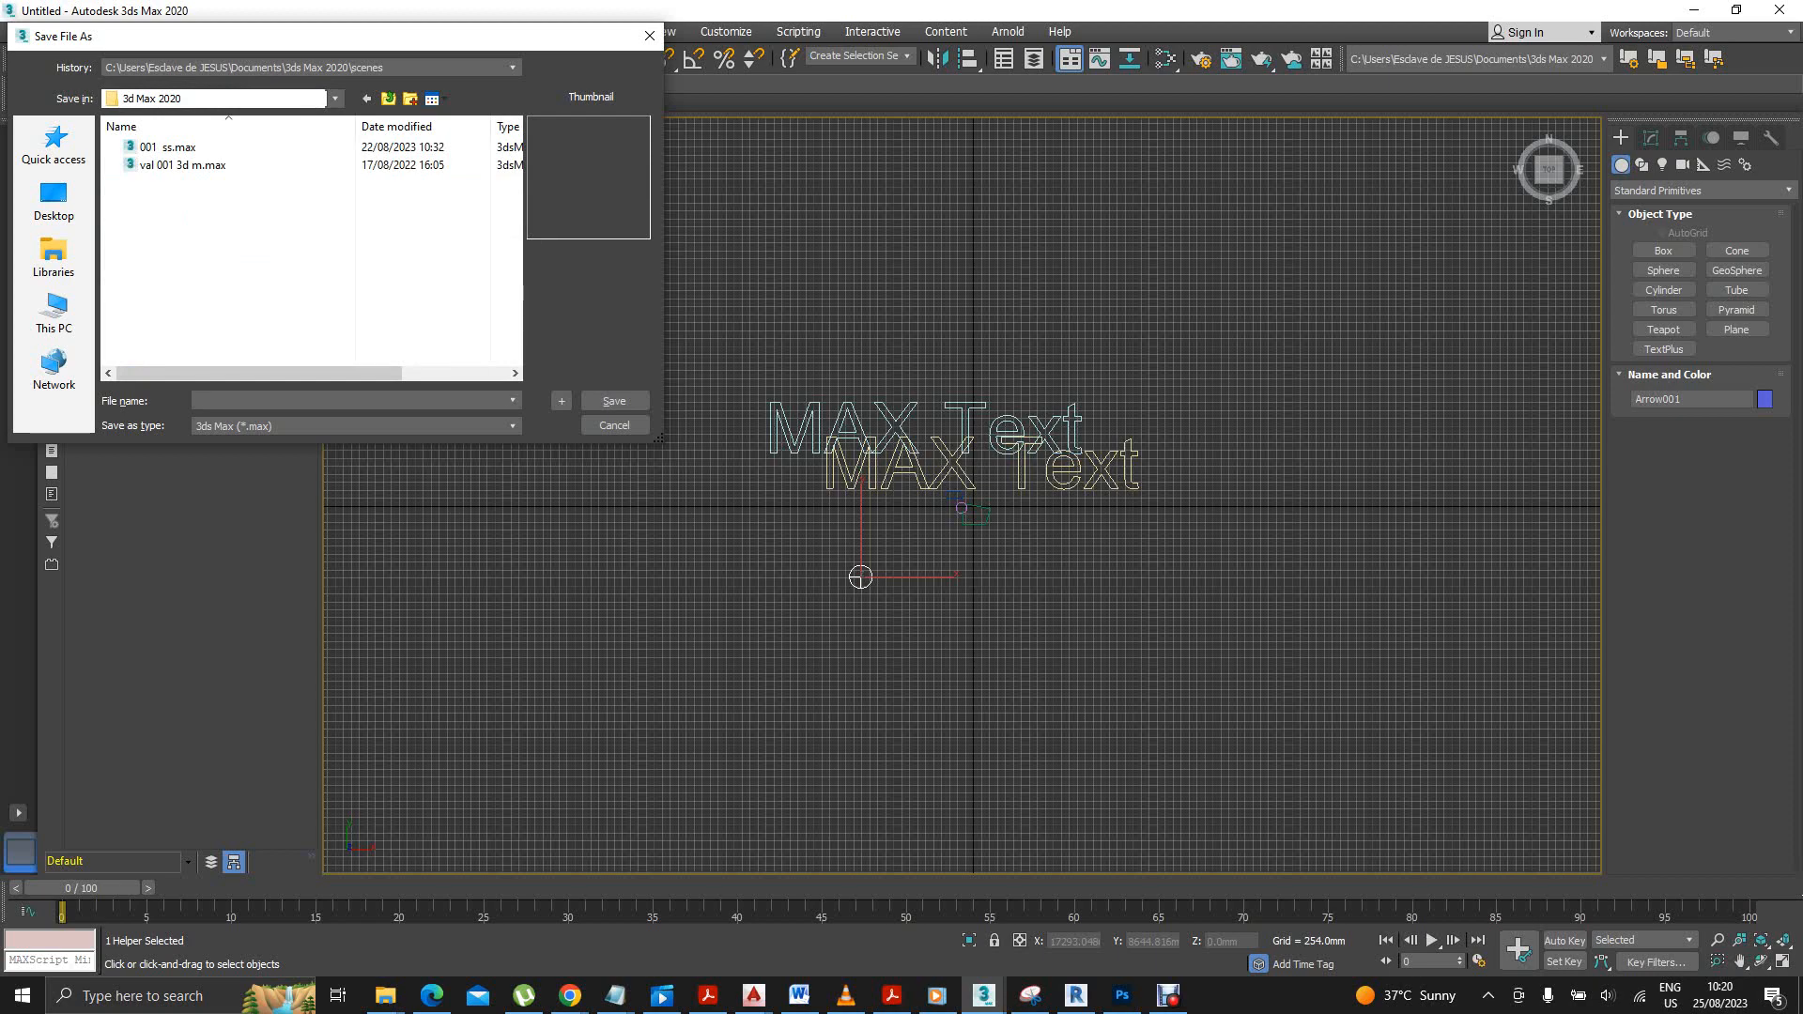
{"action": "type", "text": "try 0001"}
{"action": "left_click", "coordinate": [614, 401]}
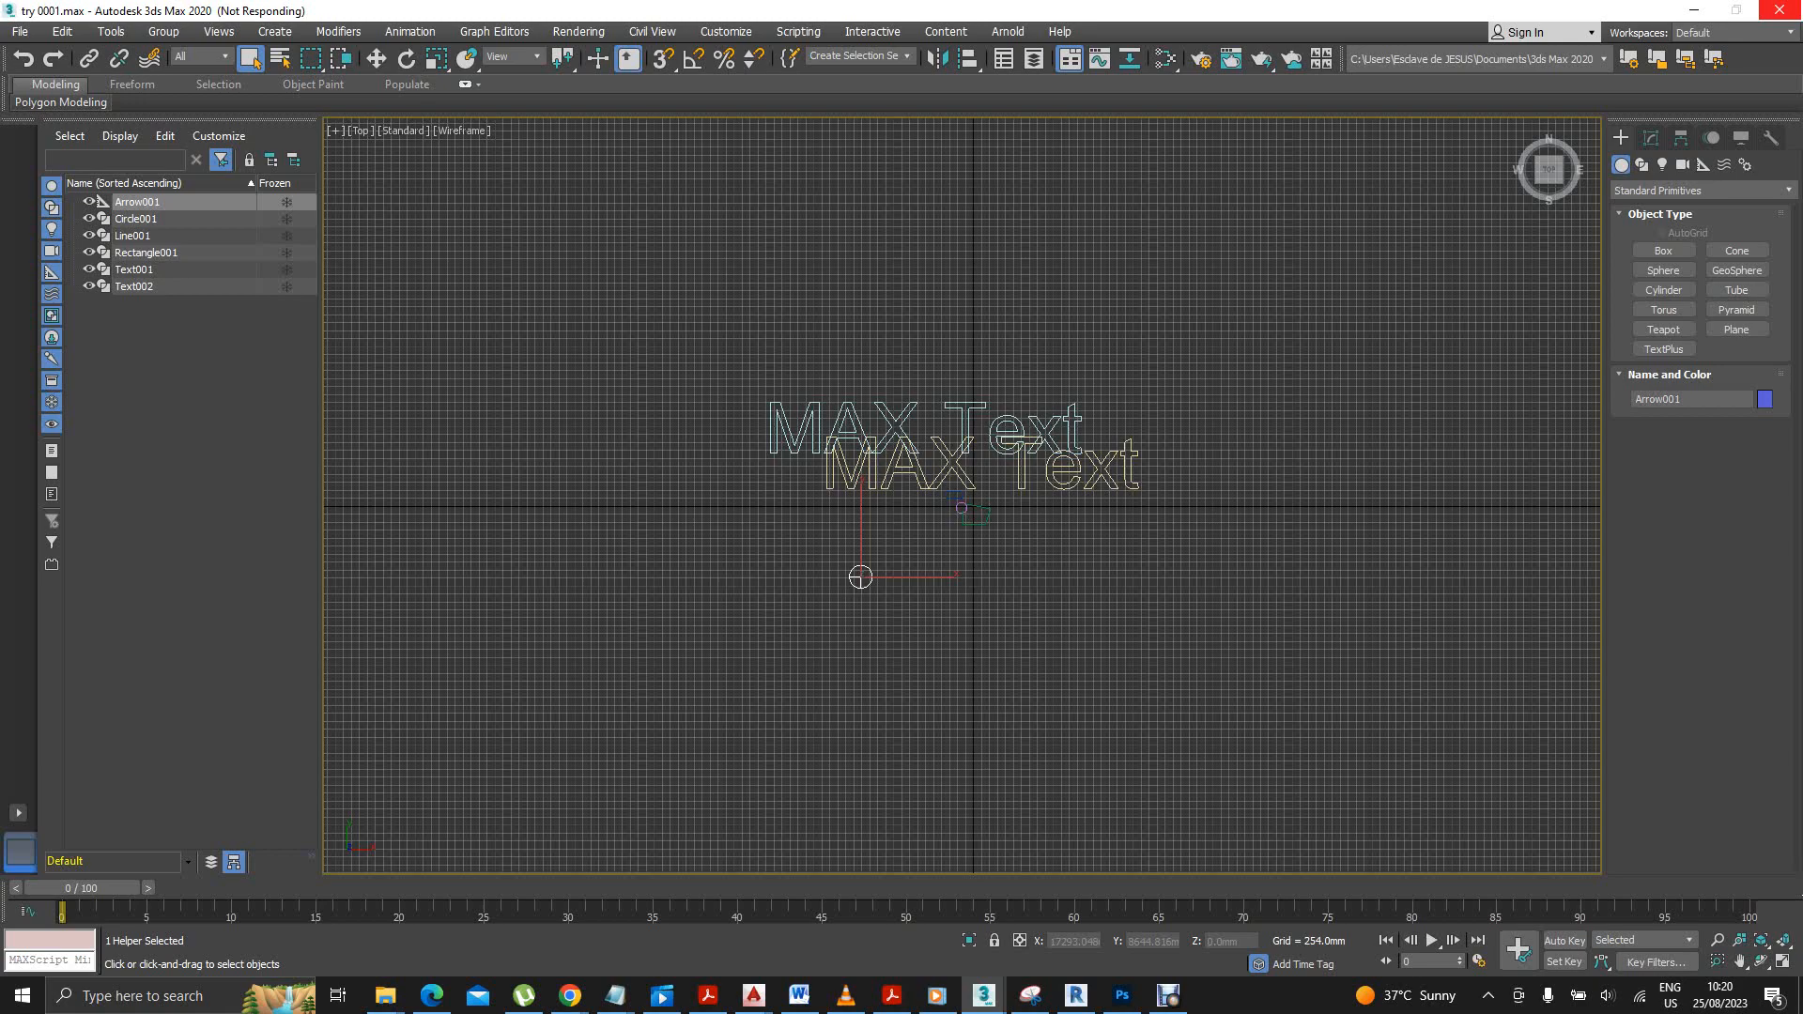
Review the available file commands for importing, exporting, sharing and preferences.
{"action": "left_click", "coordinate": [20, 32]}
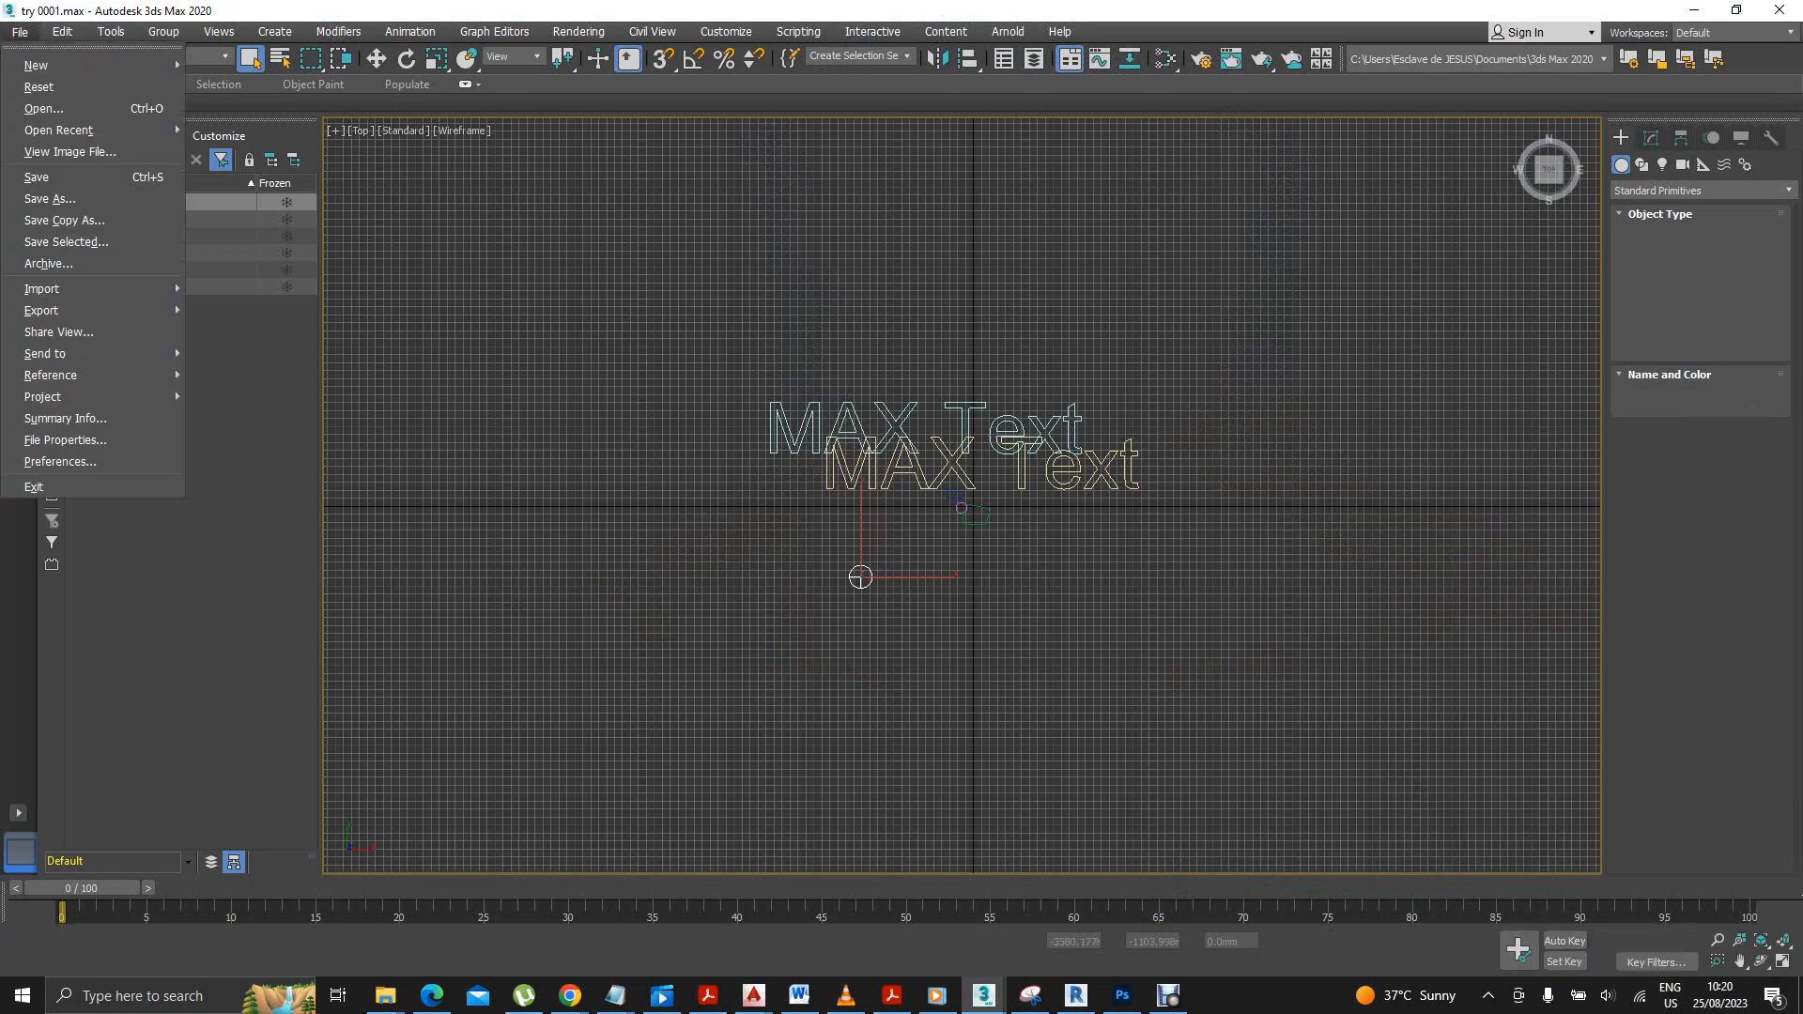
{"action": "mouse_move", "coordinate": [94, 288]}
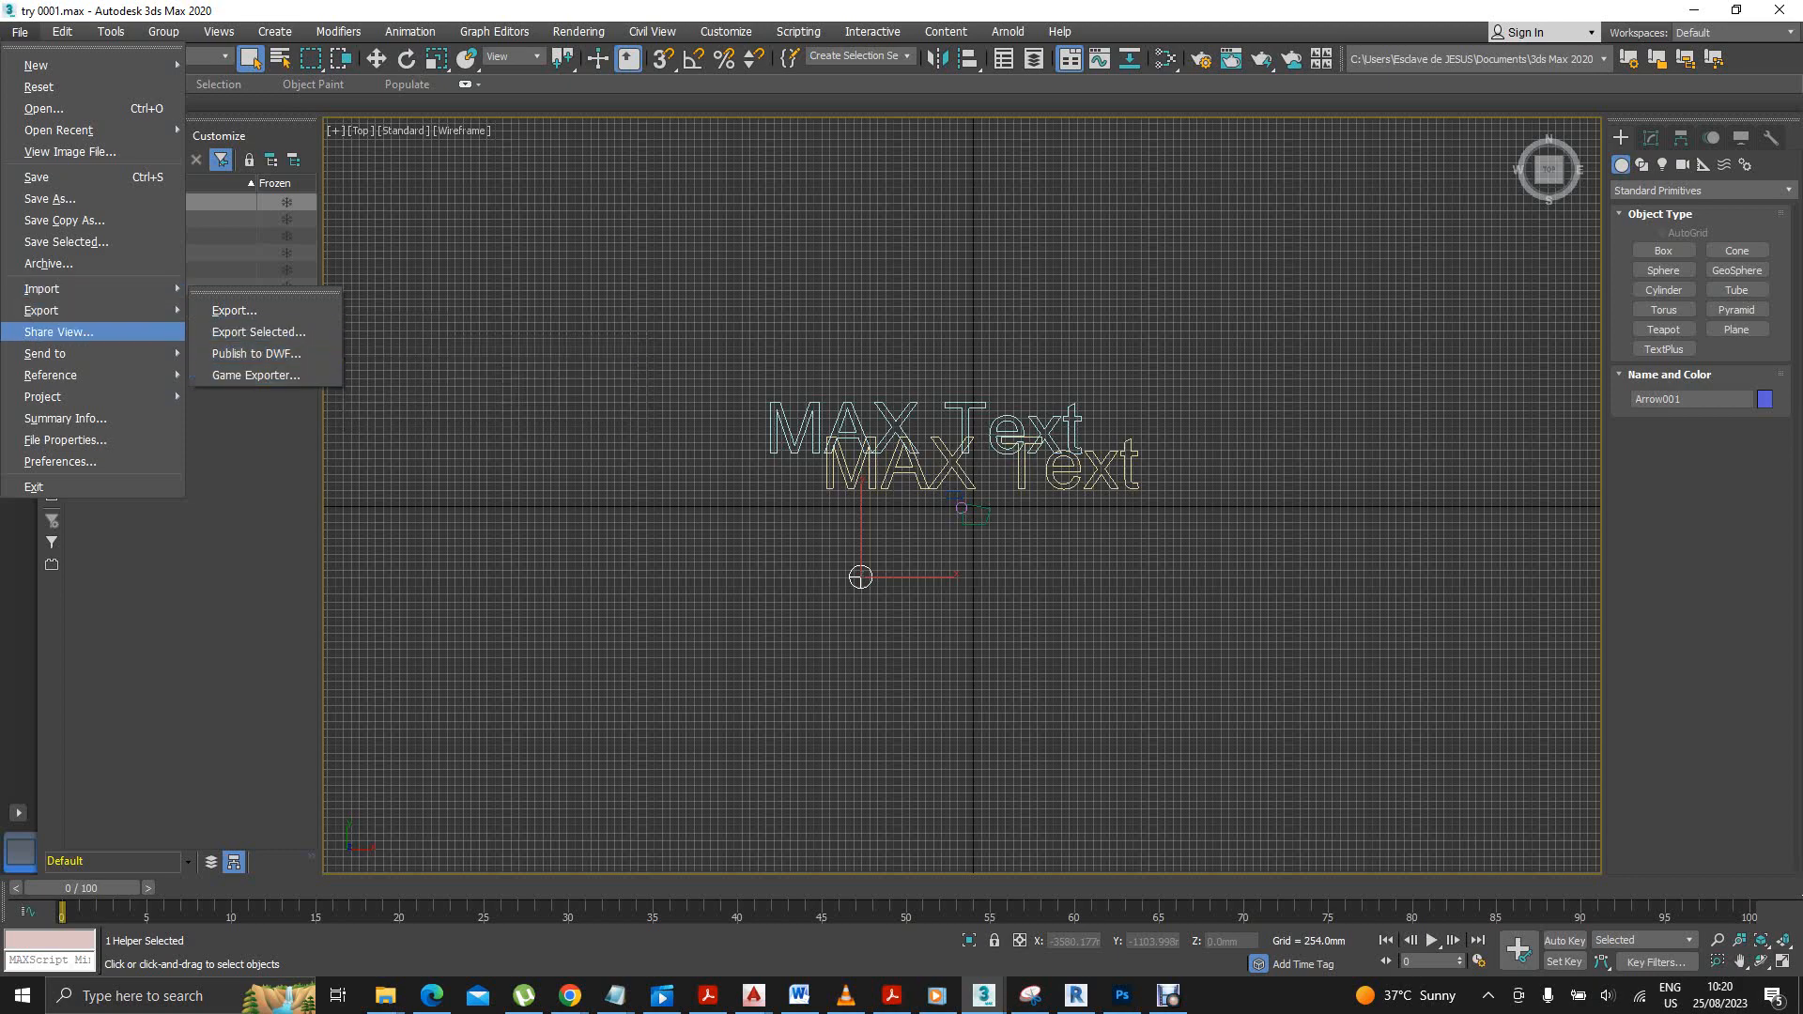
{"action": "mouse_move", "coordinate": [94, 353]}
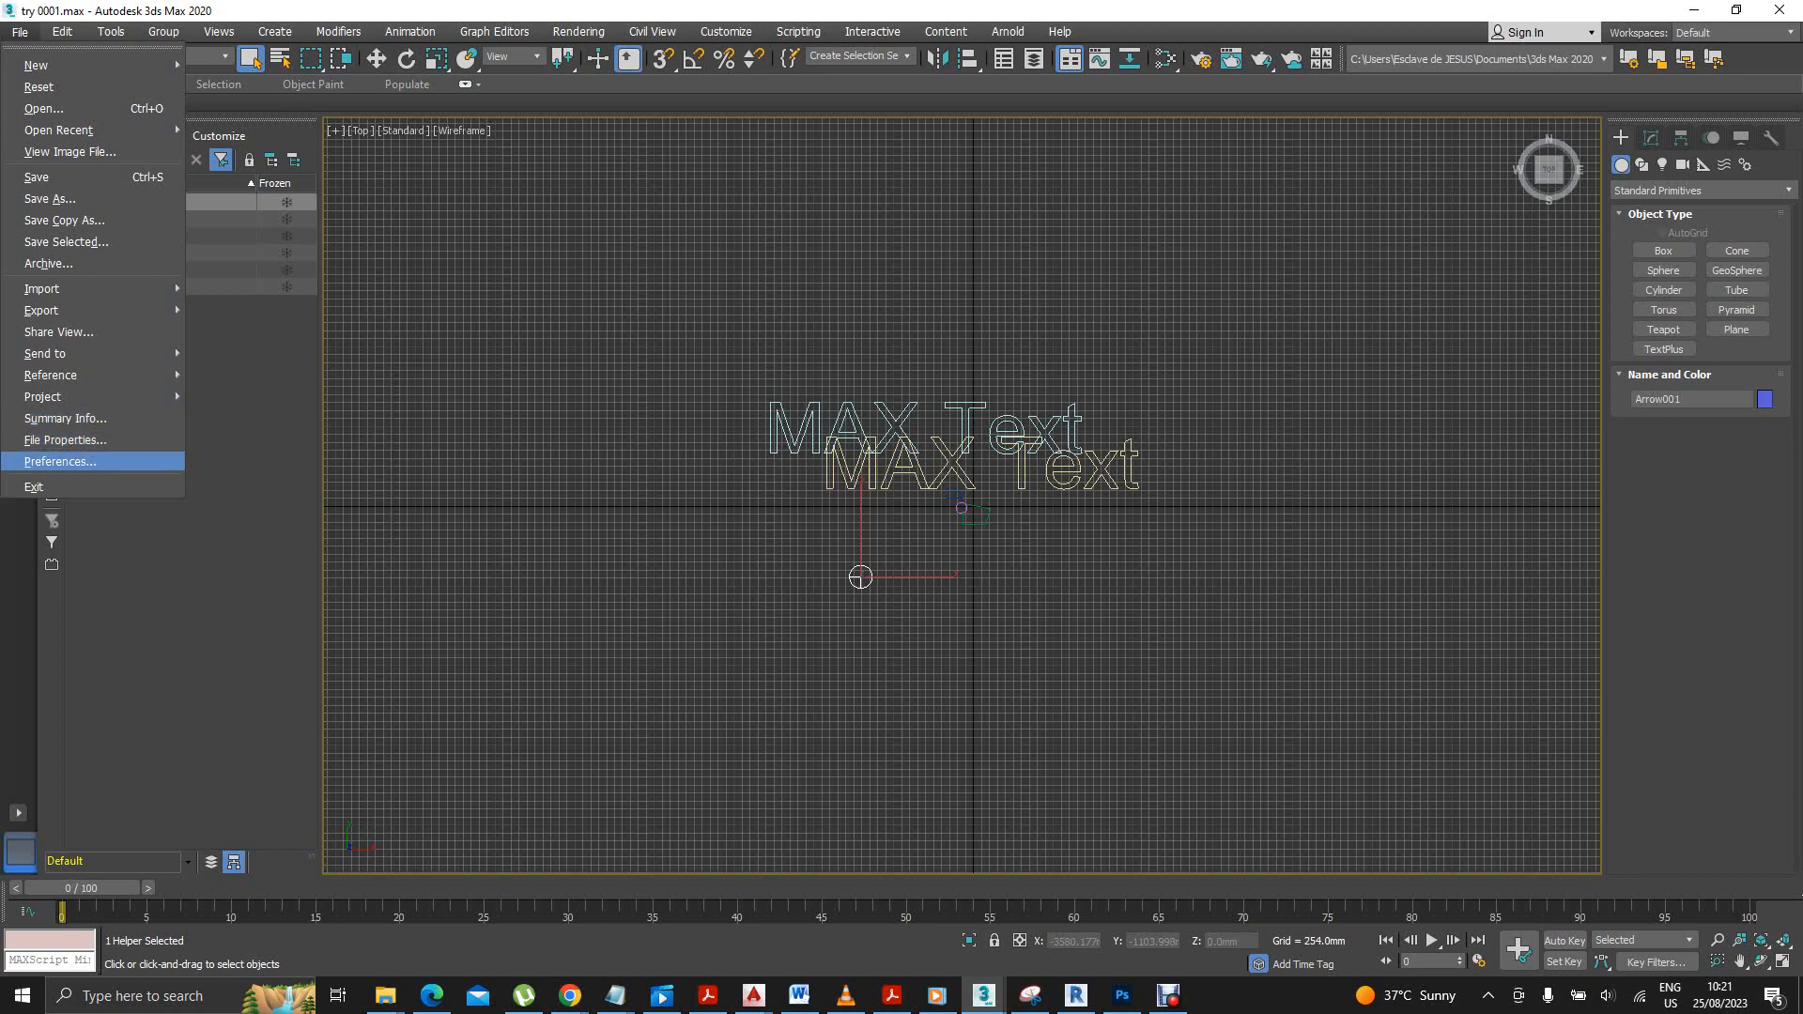
Examine the preference settings for general, files, viewports, interaction mode, gamma, gizmos, rendering, containers and animation, and close them.
{"action": "left_click", "coordinate": [60, 461]}
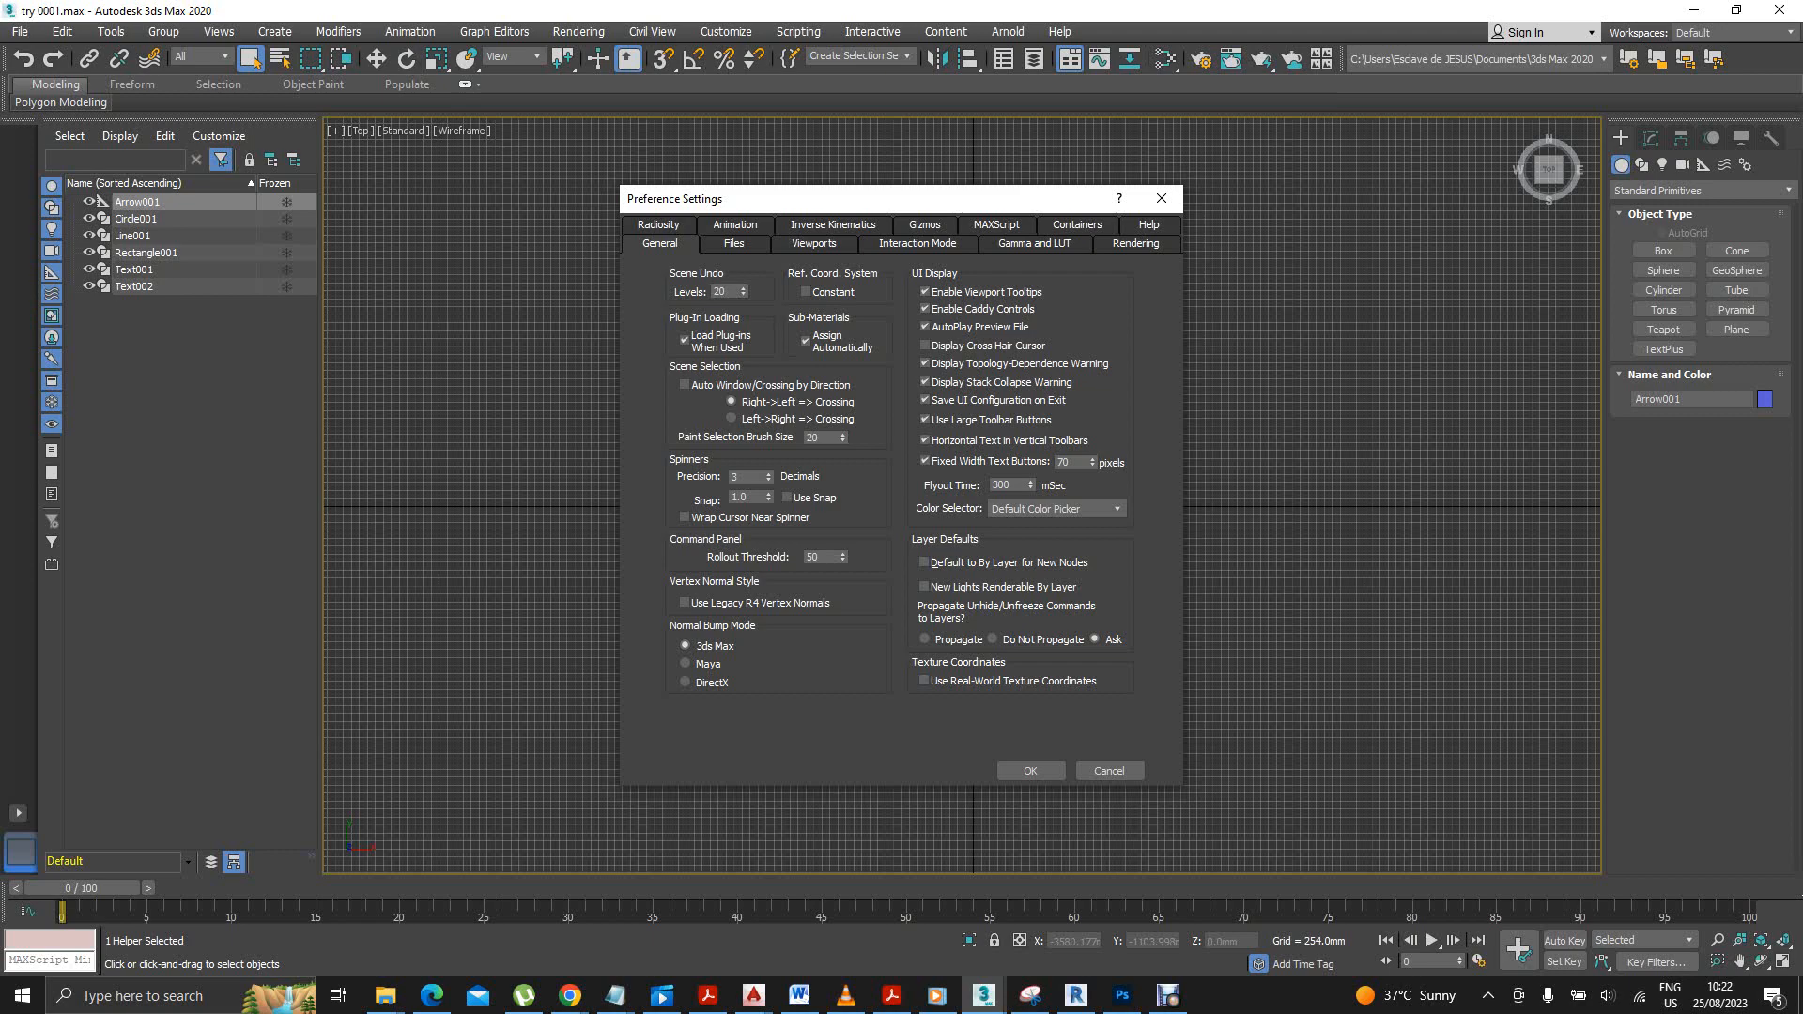
{"action": "left_click", "coordinate": [734, 244]}
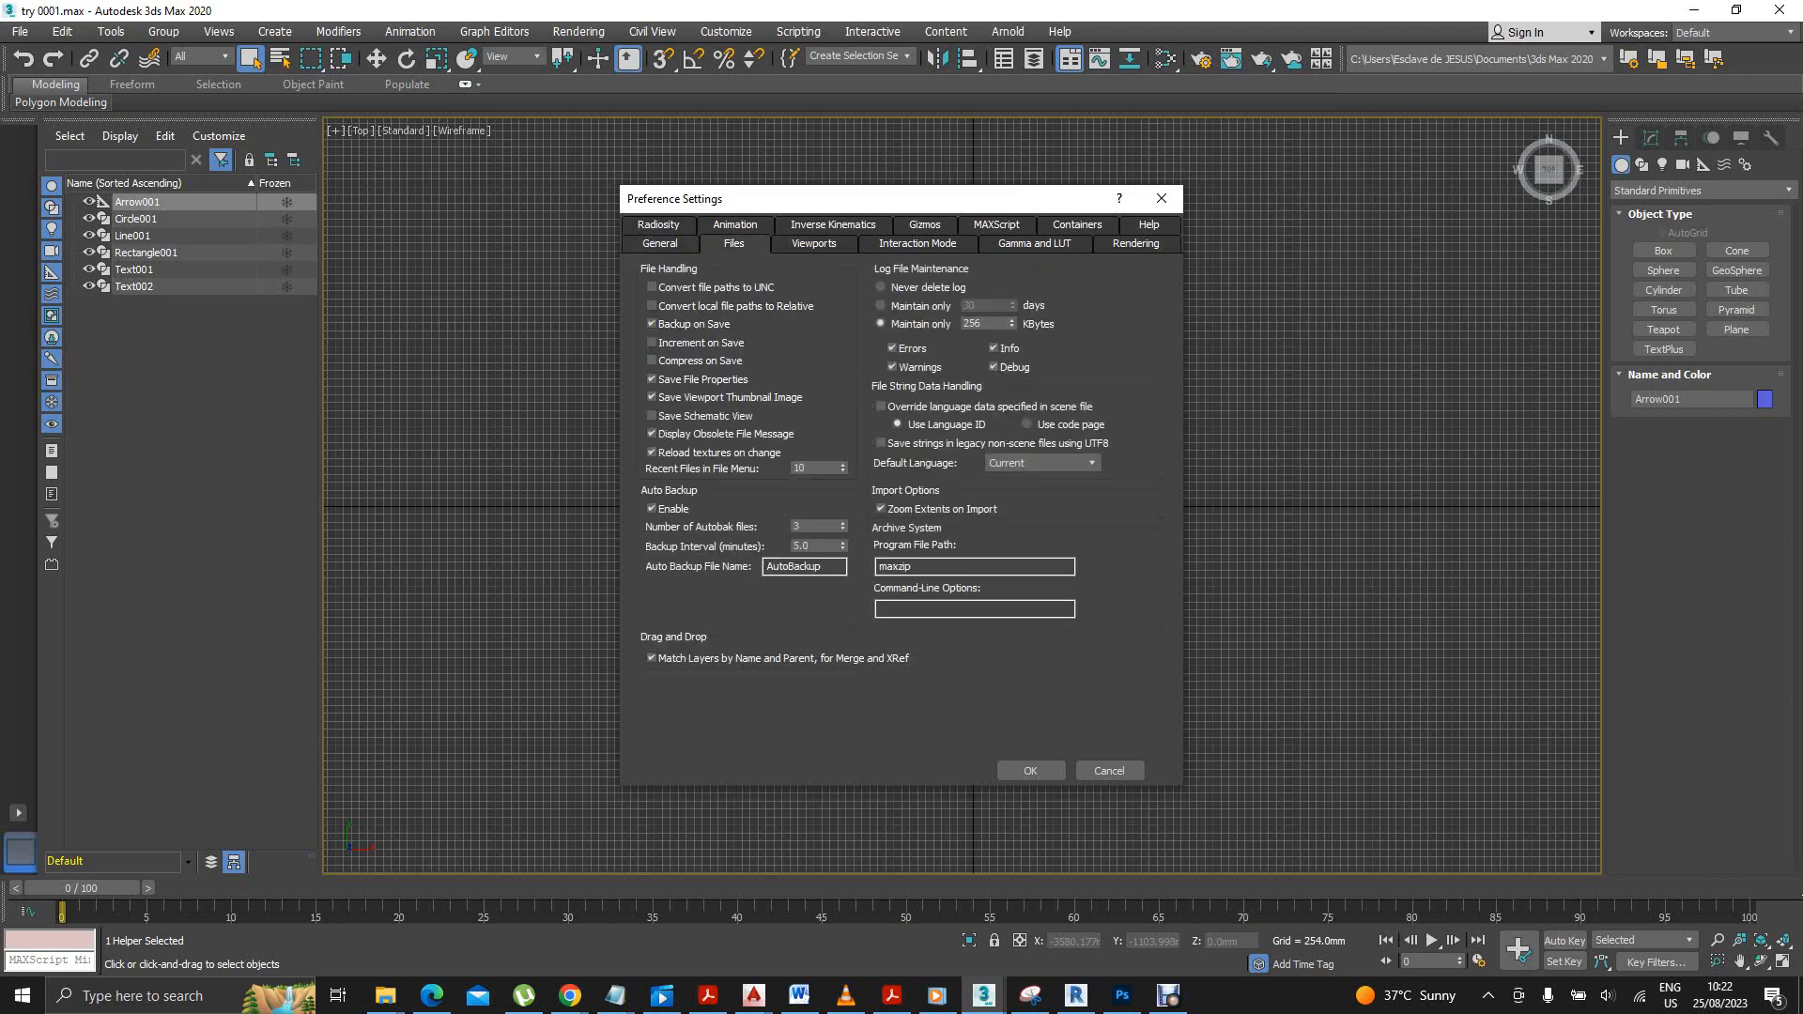
{"action": "left_click", "coordinate": [814, 244]}
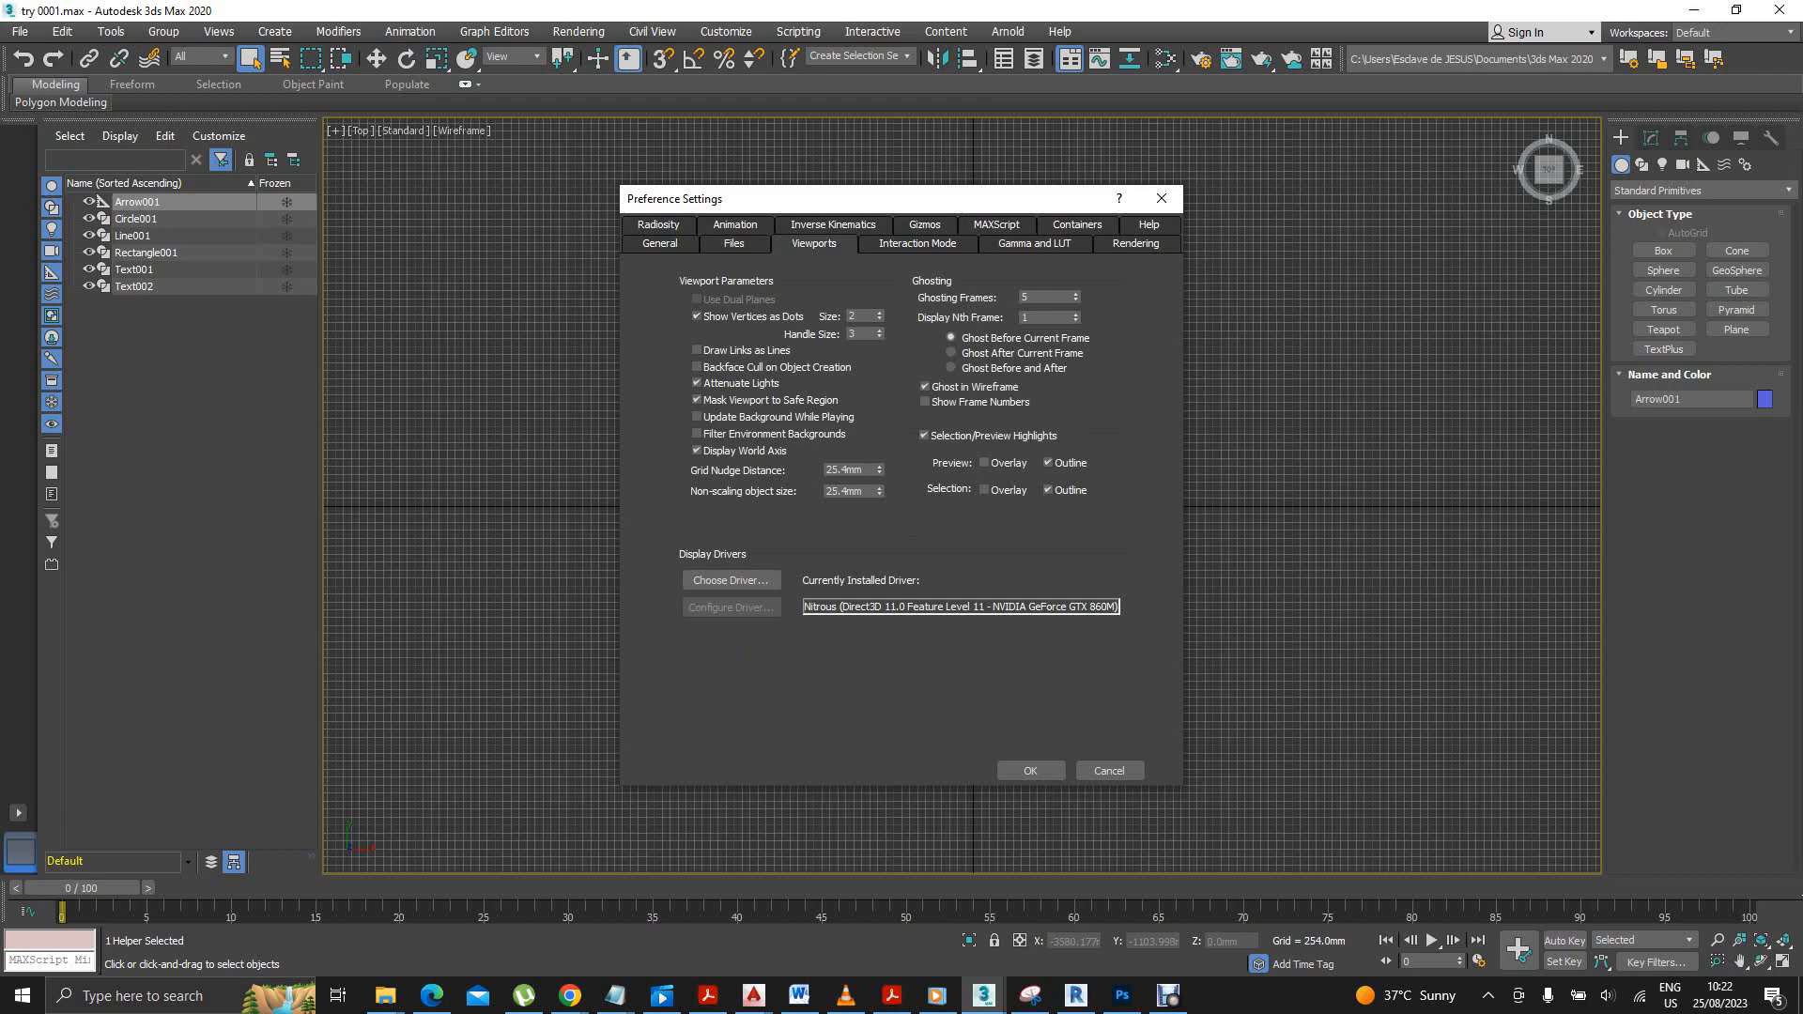
{"action": "left_click", "coordinate": [917, 244]}
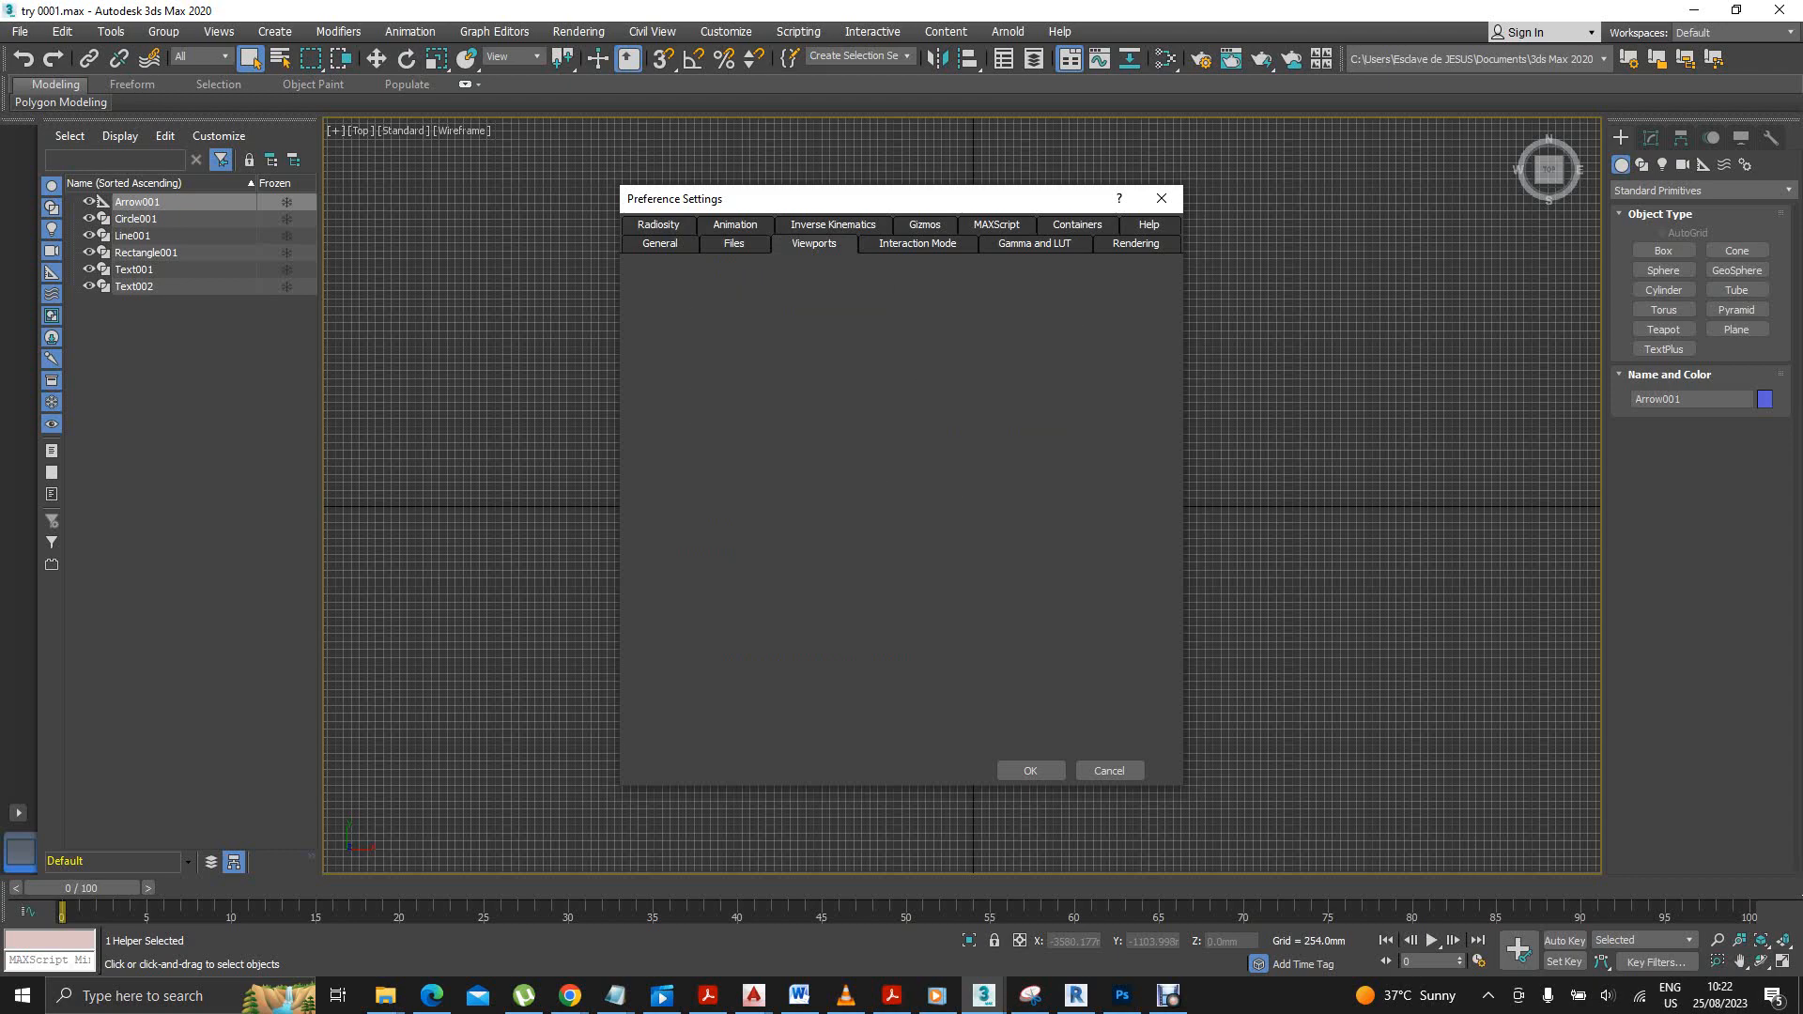
{"action": "left_click", "coordinate": [1034, 244]}
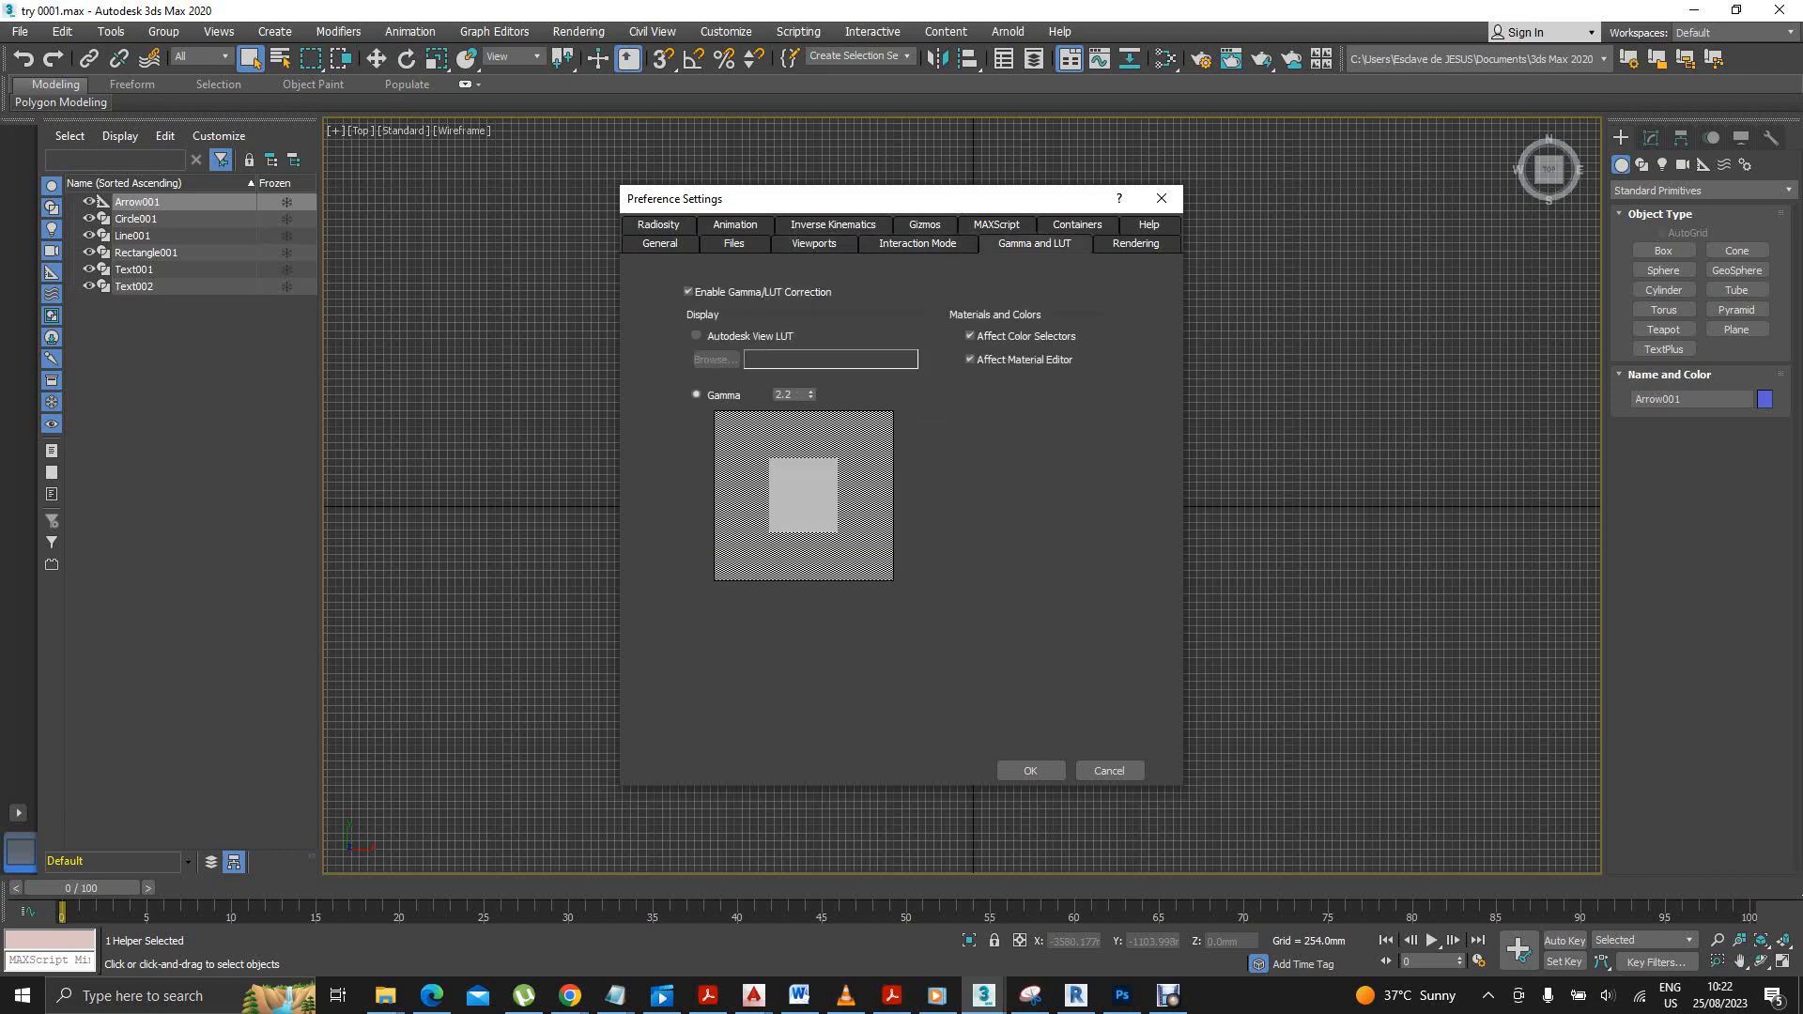
{"action": "left_click", "coordinate": [925, 225]}
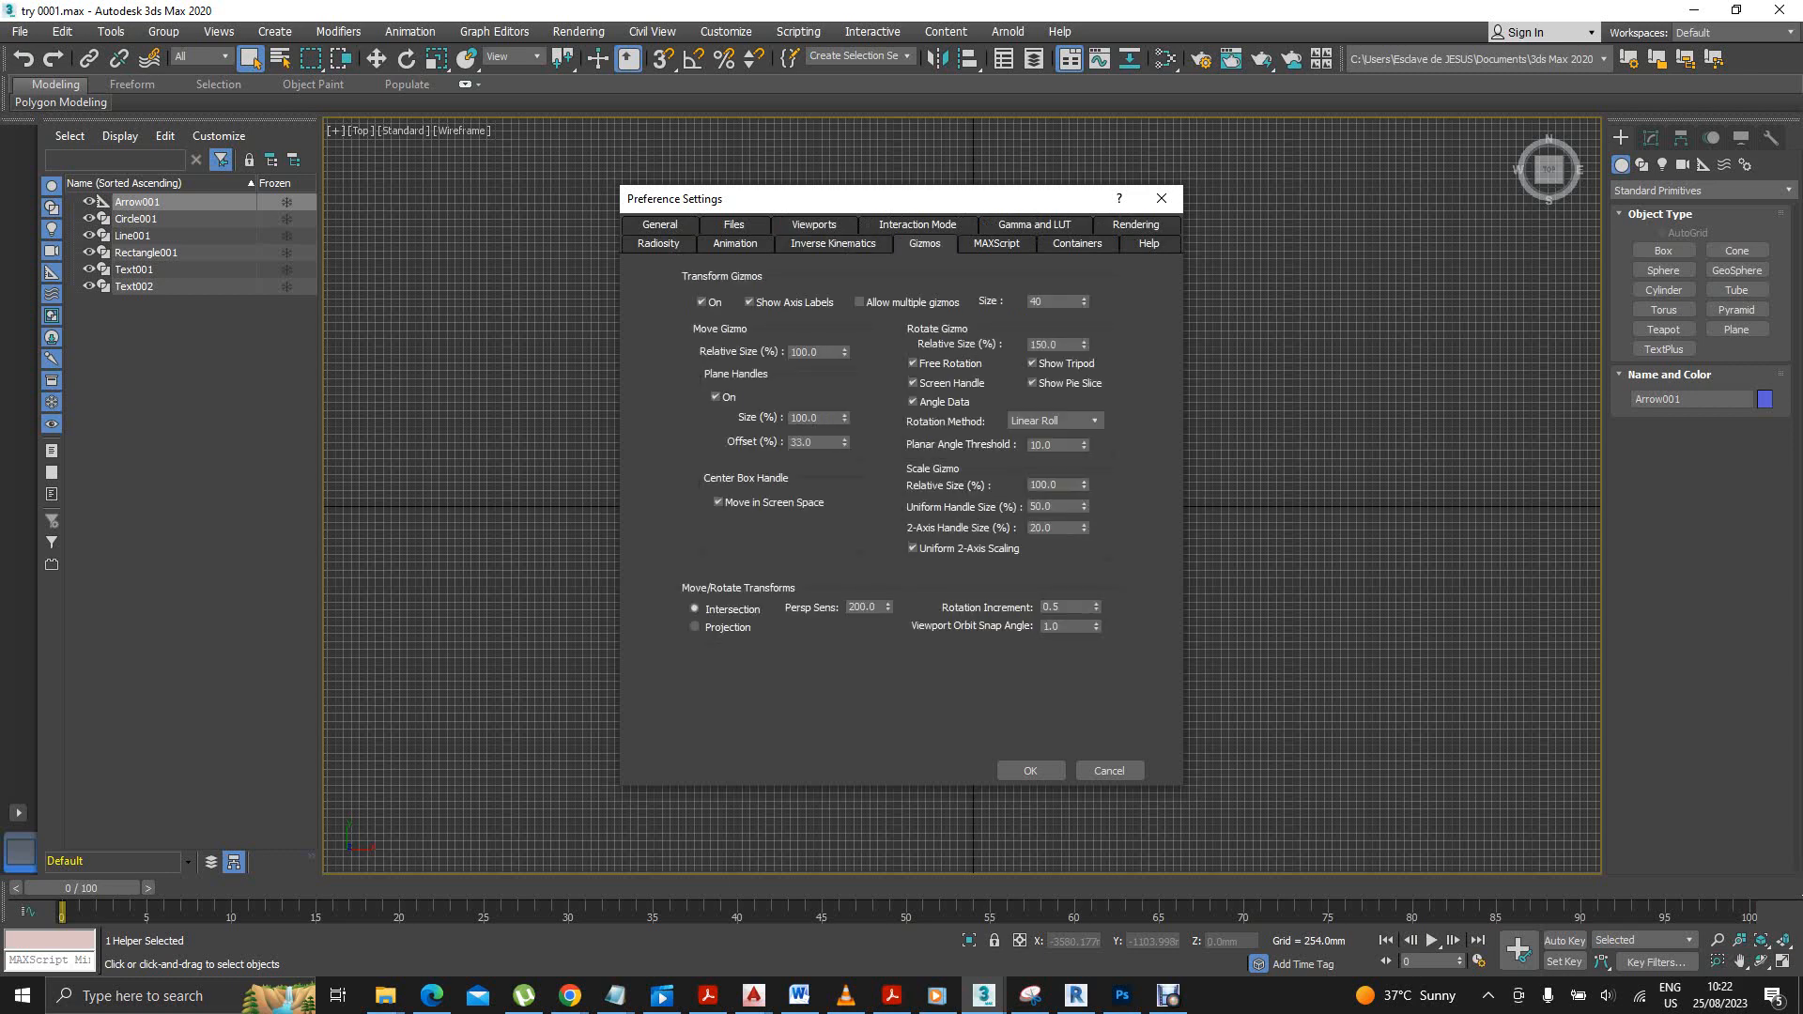
{"action": "left_click", "coordinate": [1136, 225]}
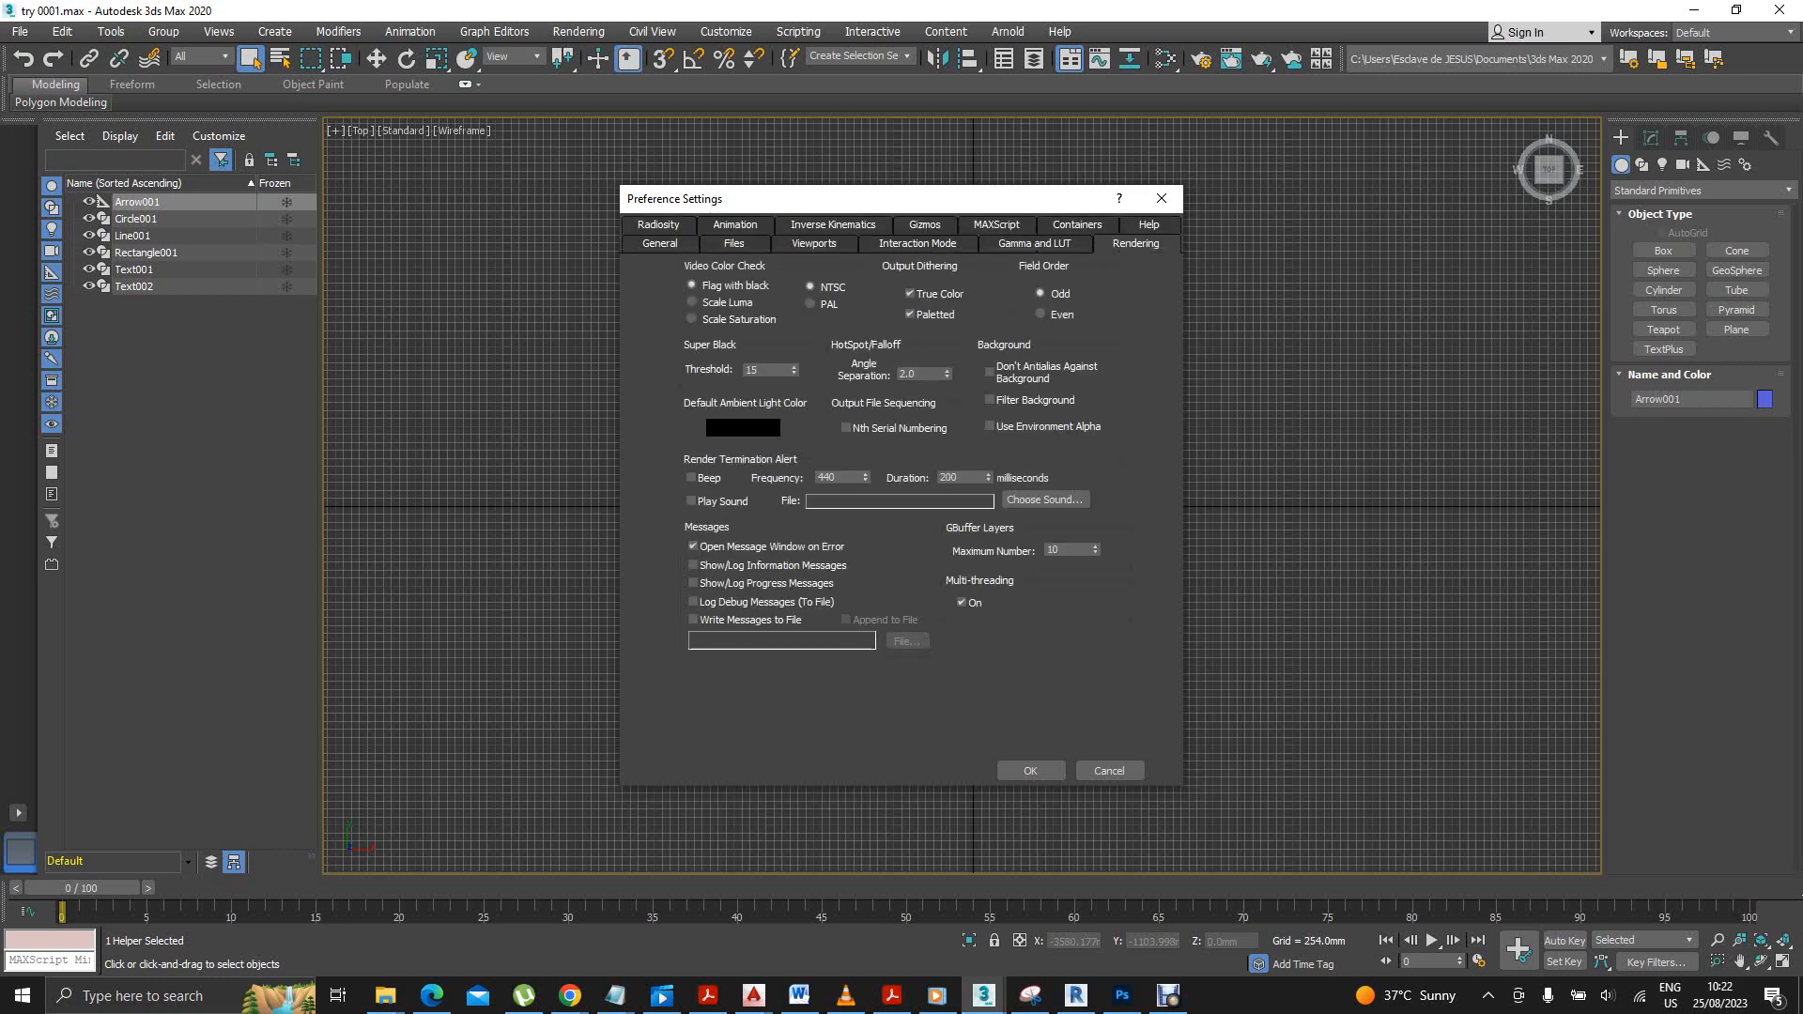
{"action": "left_click", "coordinate": [1077, 225]}
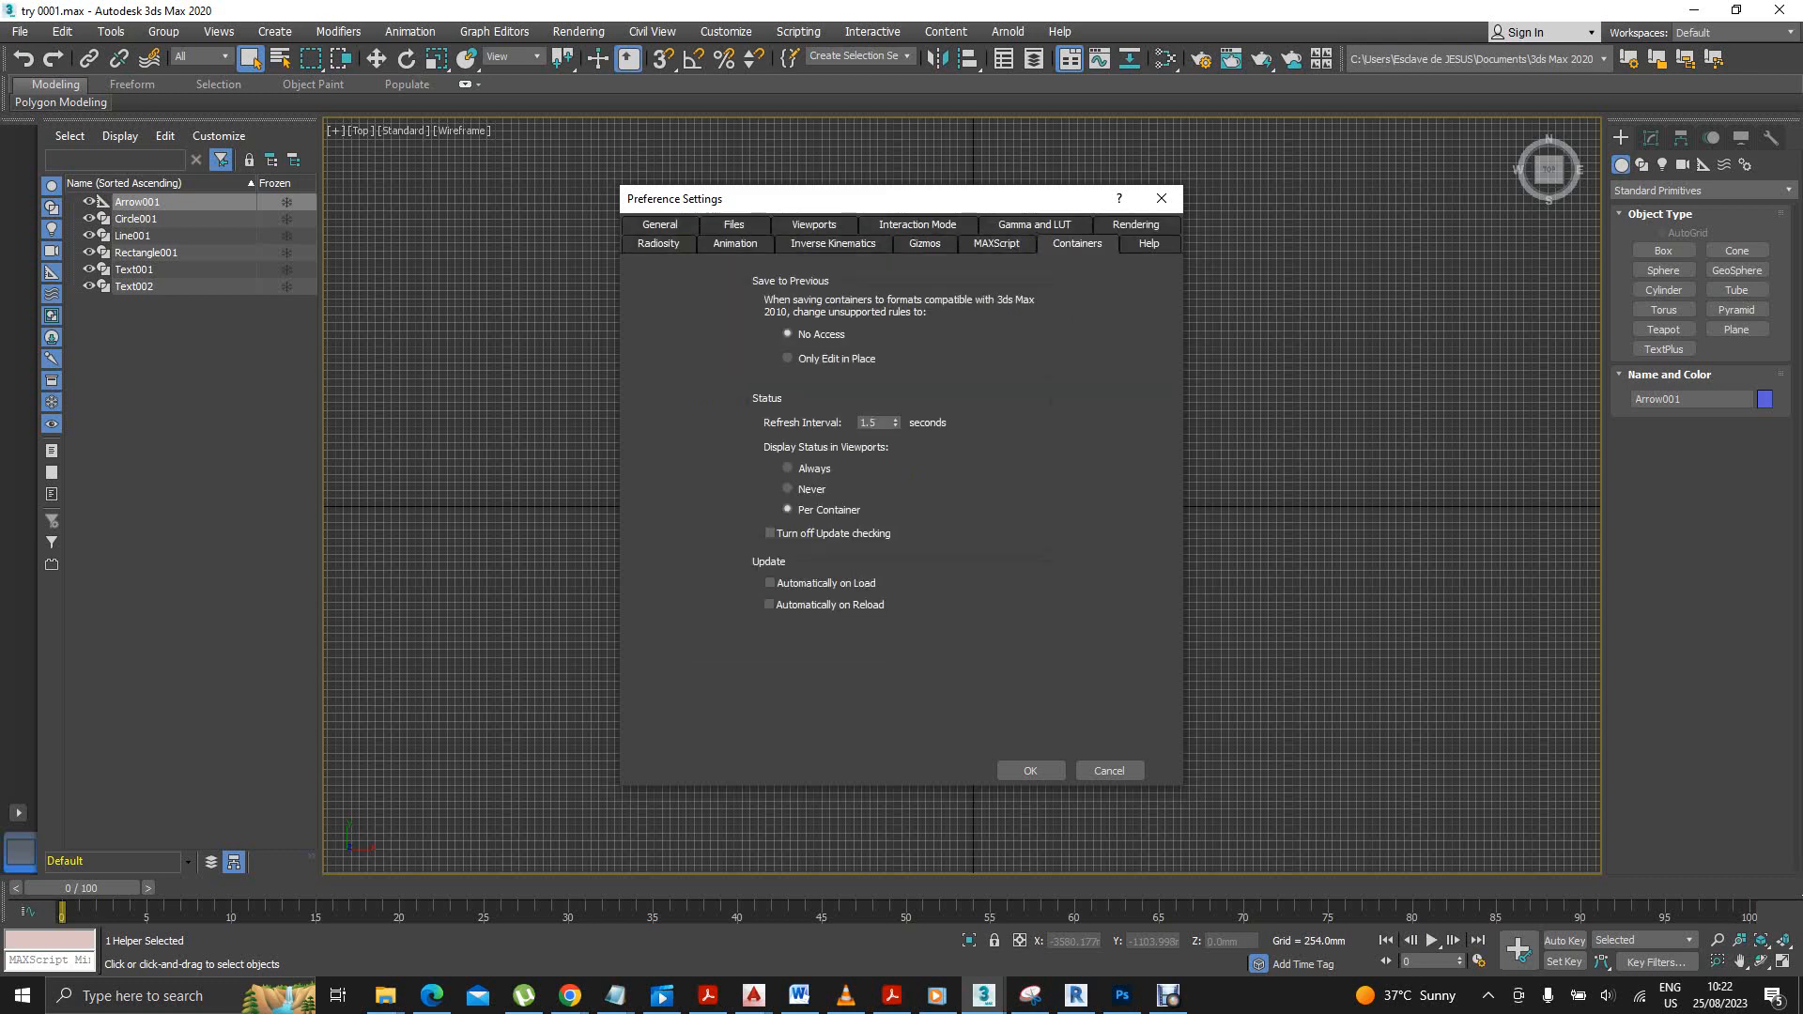
{"action": "left_click", "coordinate": [917, 224]}
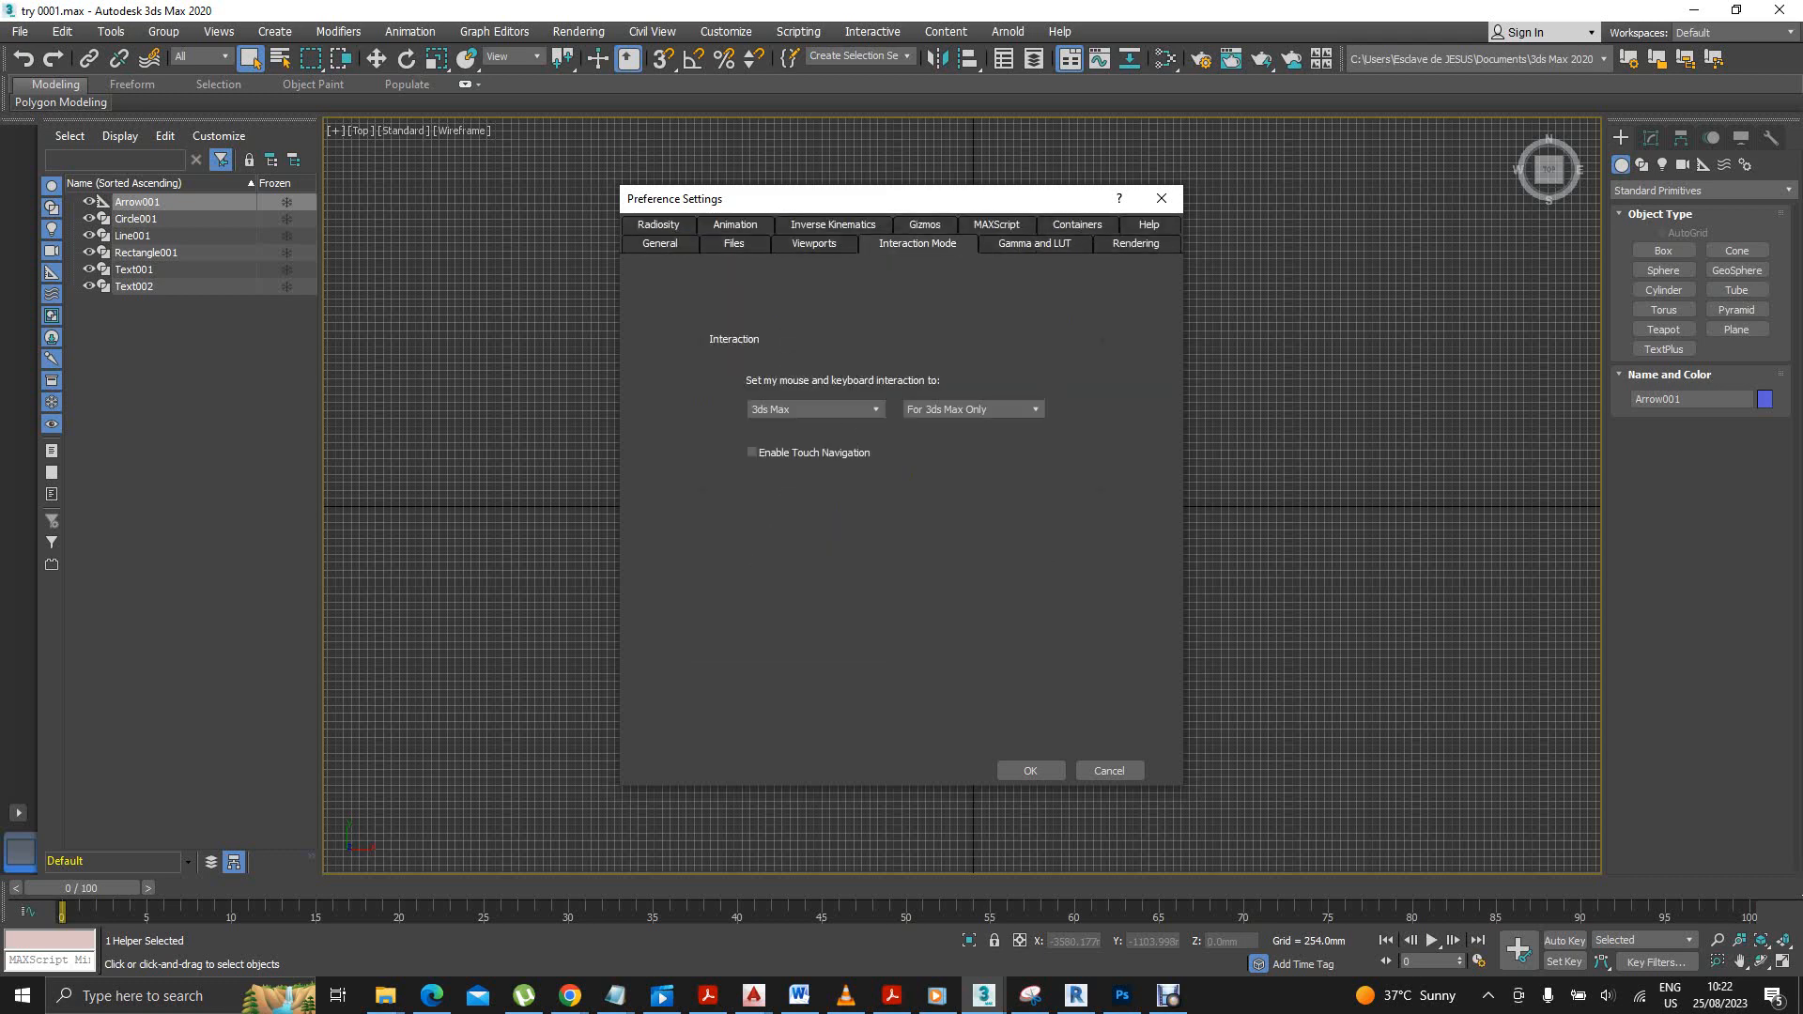
{"action": "left_click", "coordinate": [735, 224]}
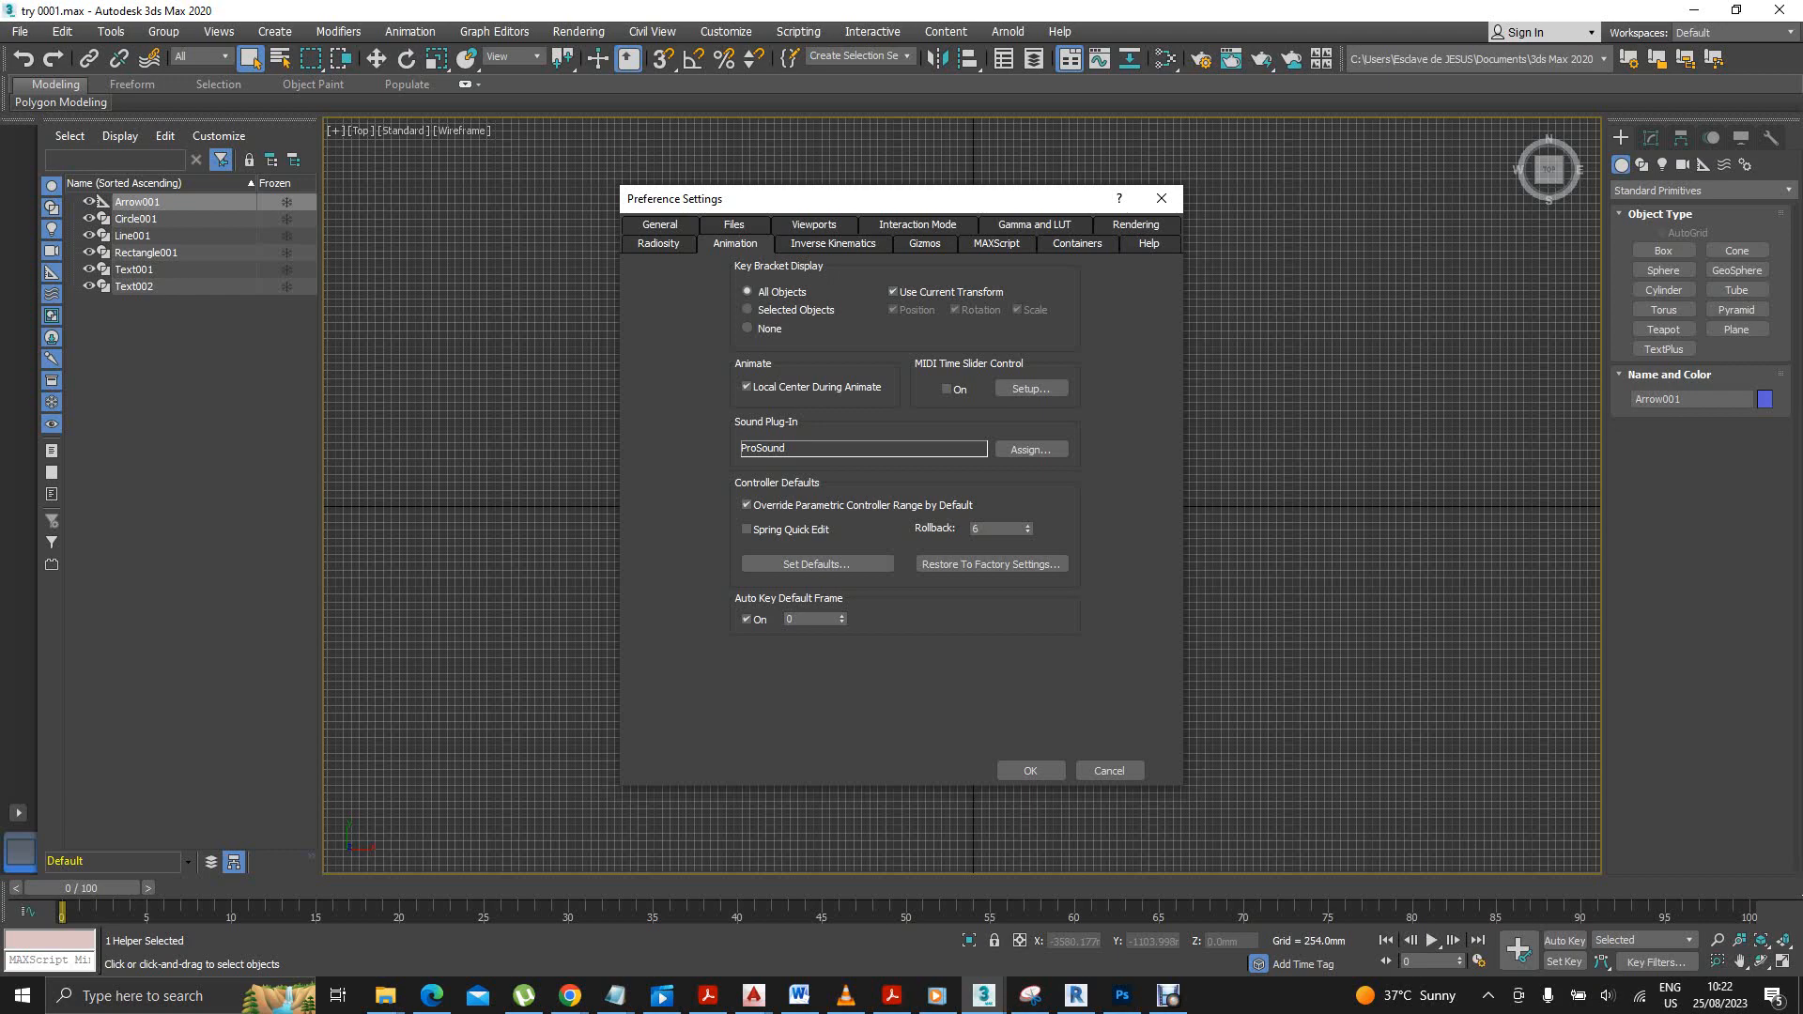
{"action": "left_click", "coordinate": [660, 225]}
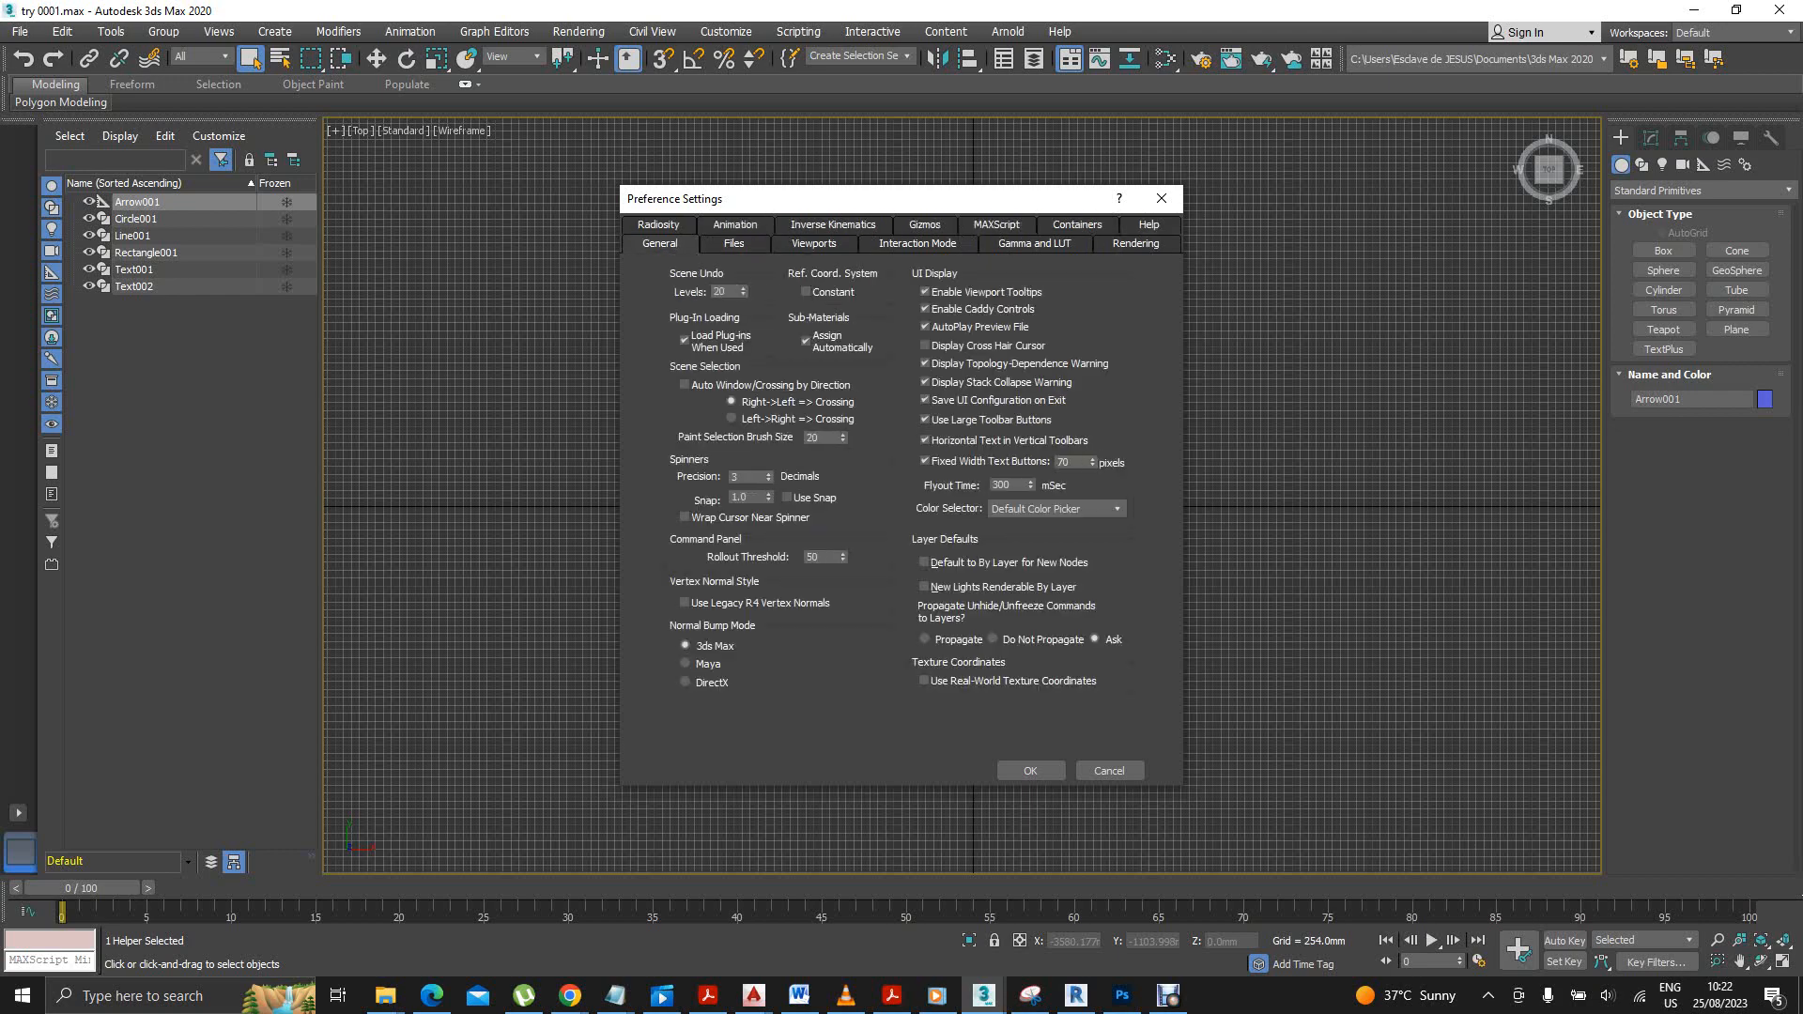
{"action": "left_click", "coordinate": [1030, 770]}
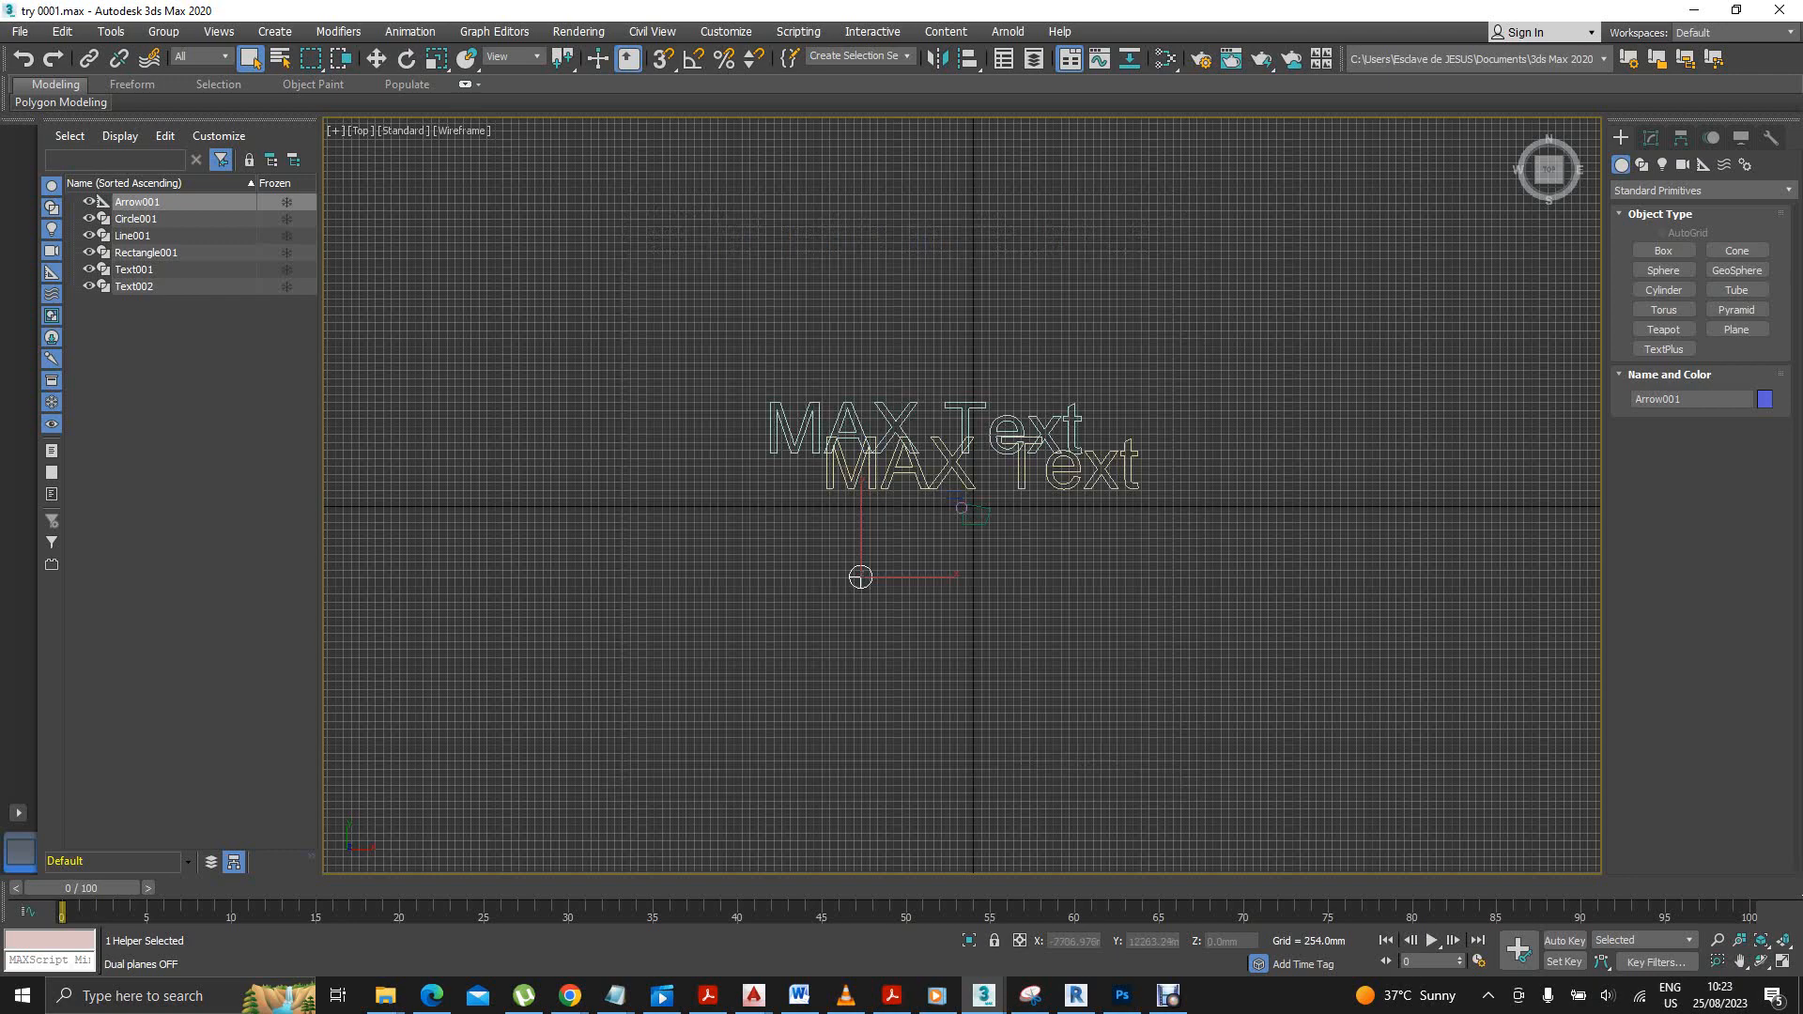
Review the metric choices in the units setup and confirm Millimeters as the display unit.
{"action": "left_click", "coordinate": [726, 31]}
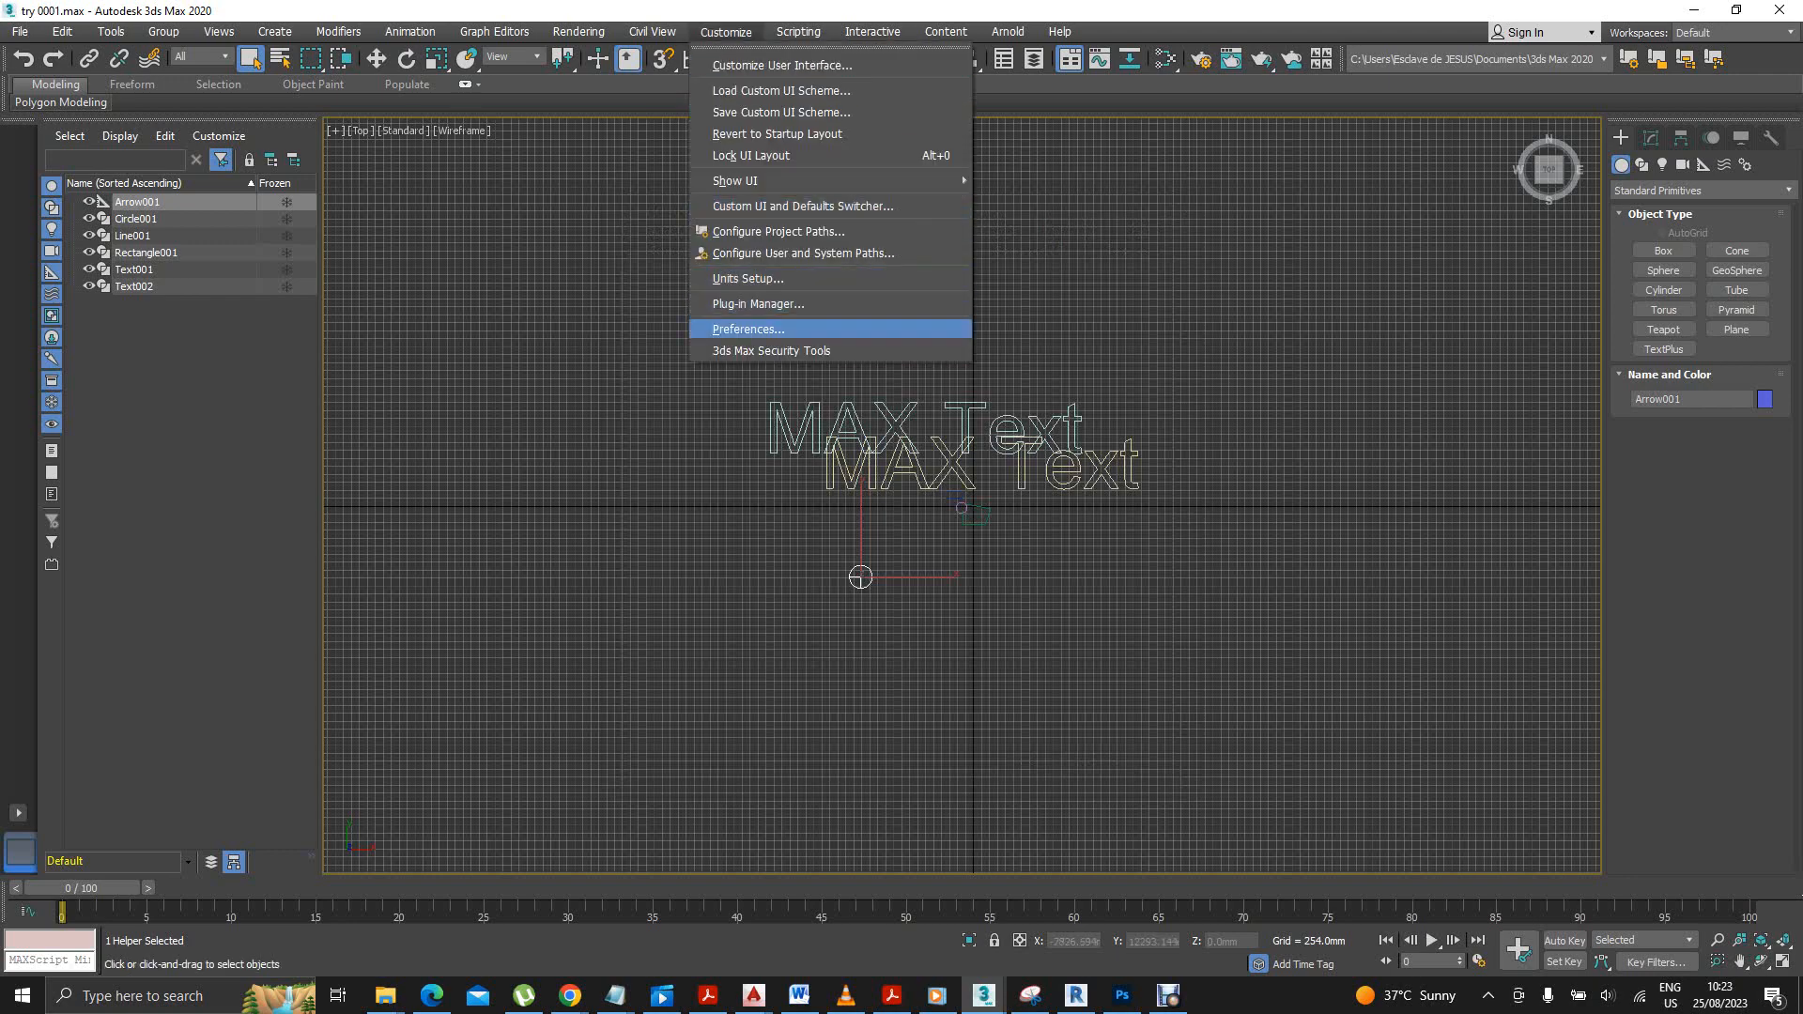
{"action": "left_click", "coordinate": [748, 279]}
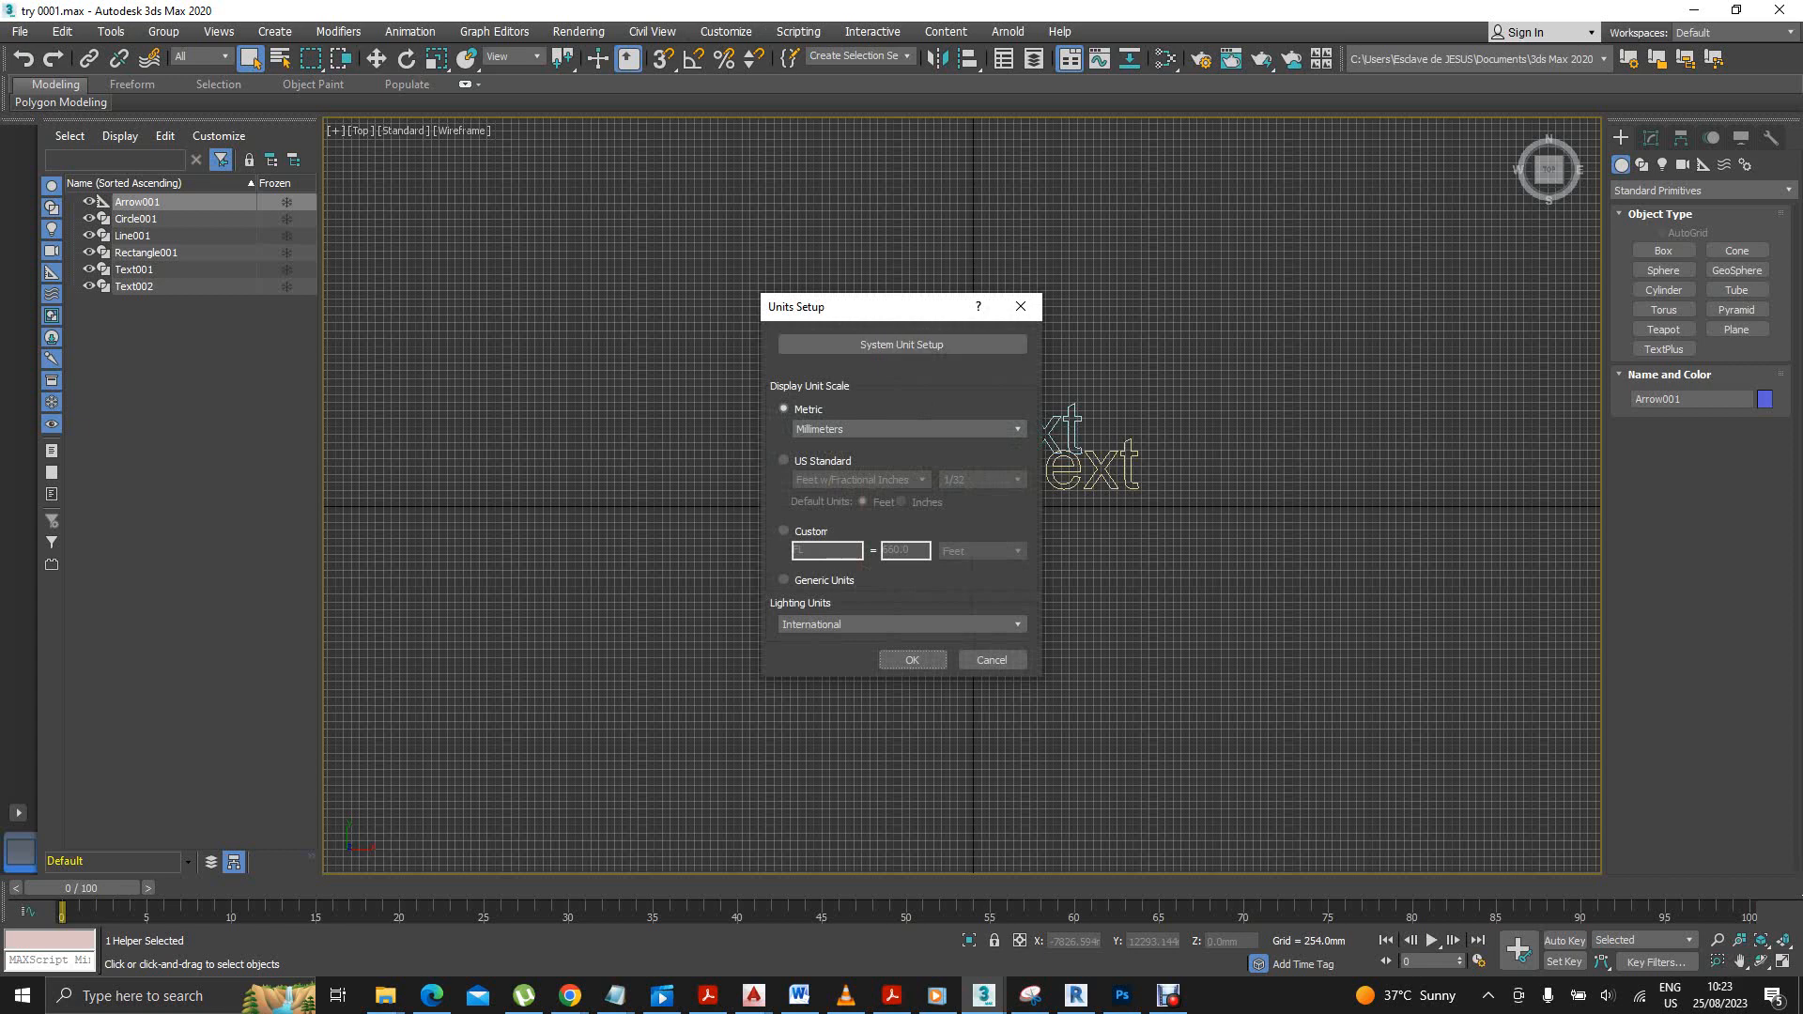
{"action": "left_click", "coordinate": [1017, 429]}
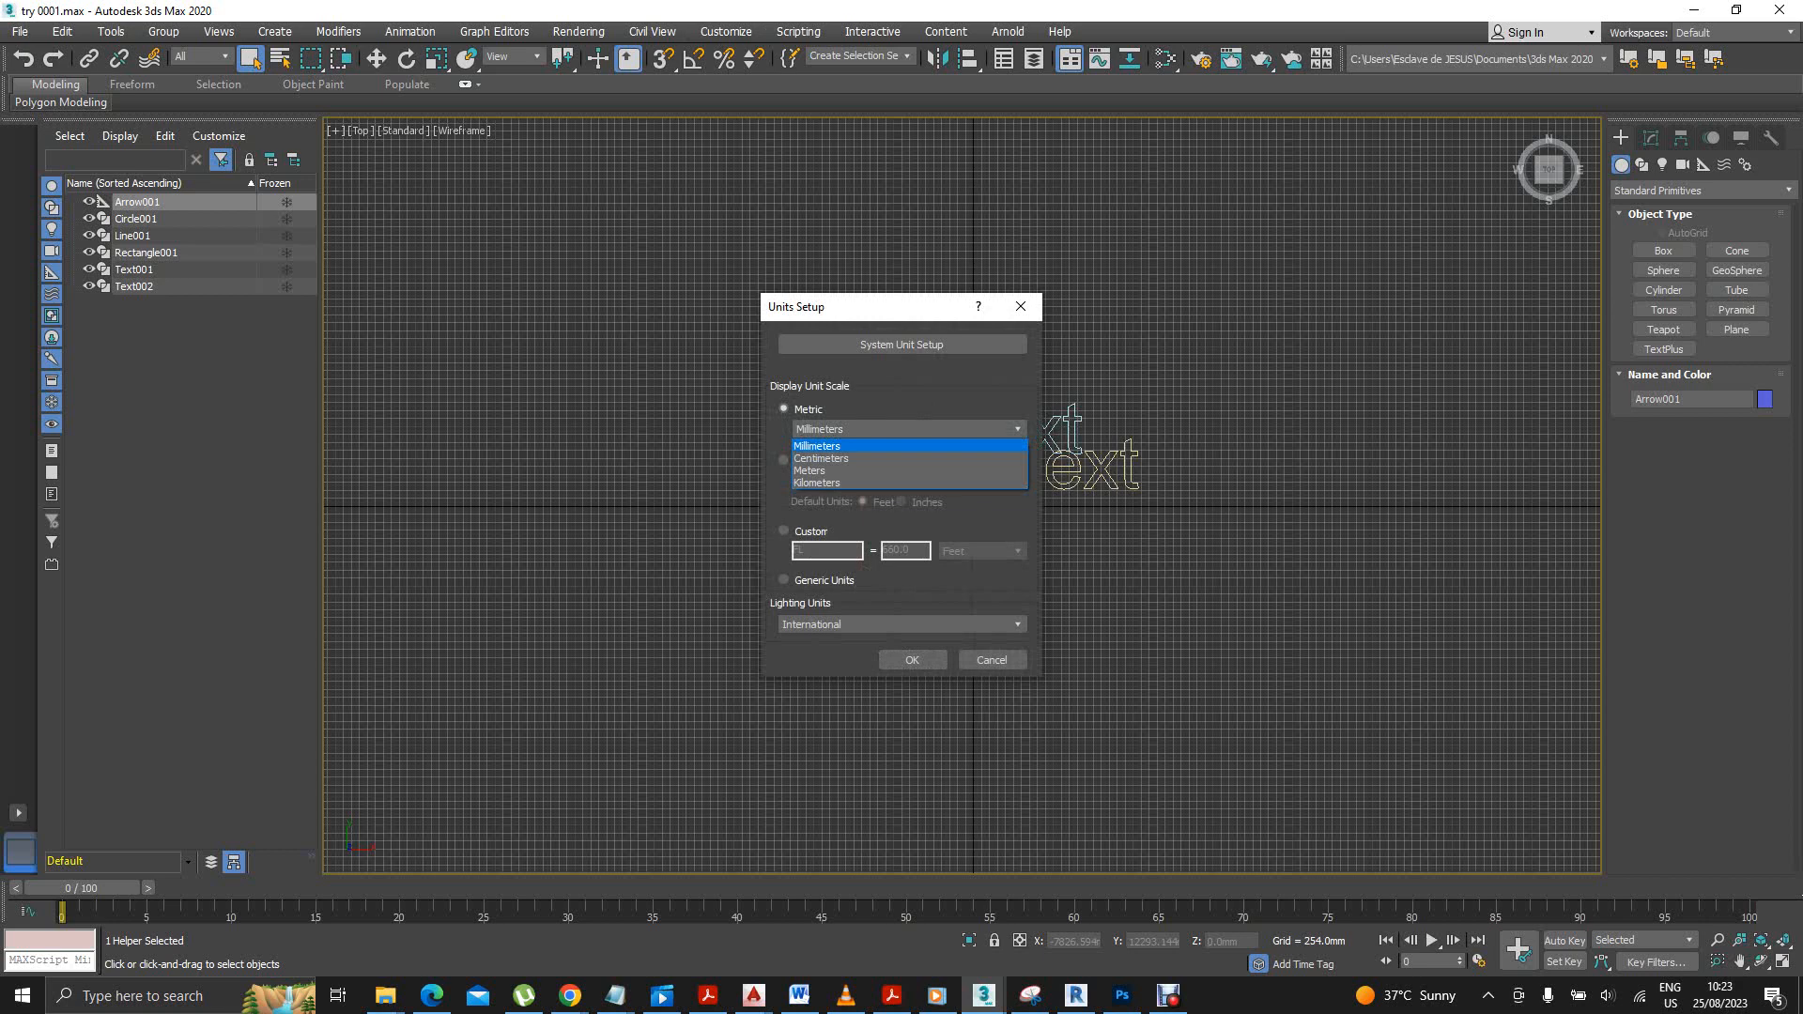
{"action": "key", "text": "Escape"}
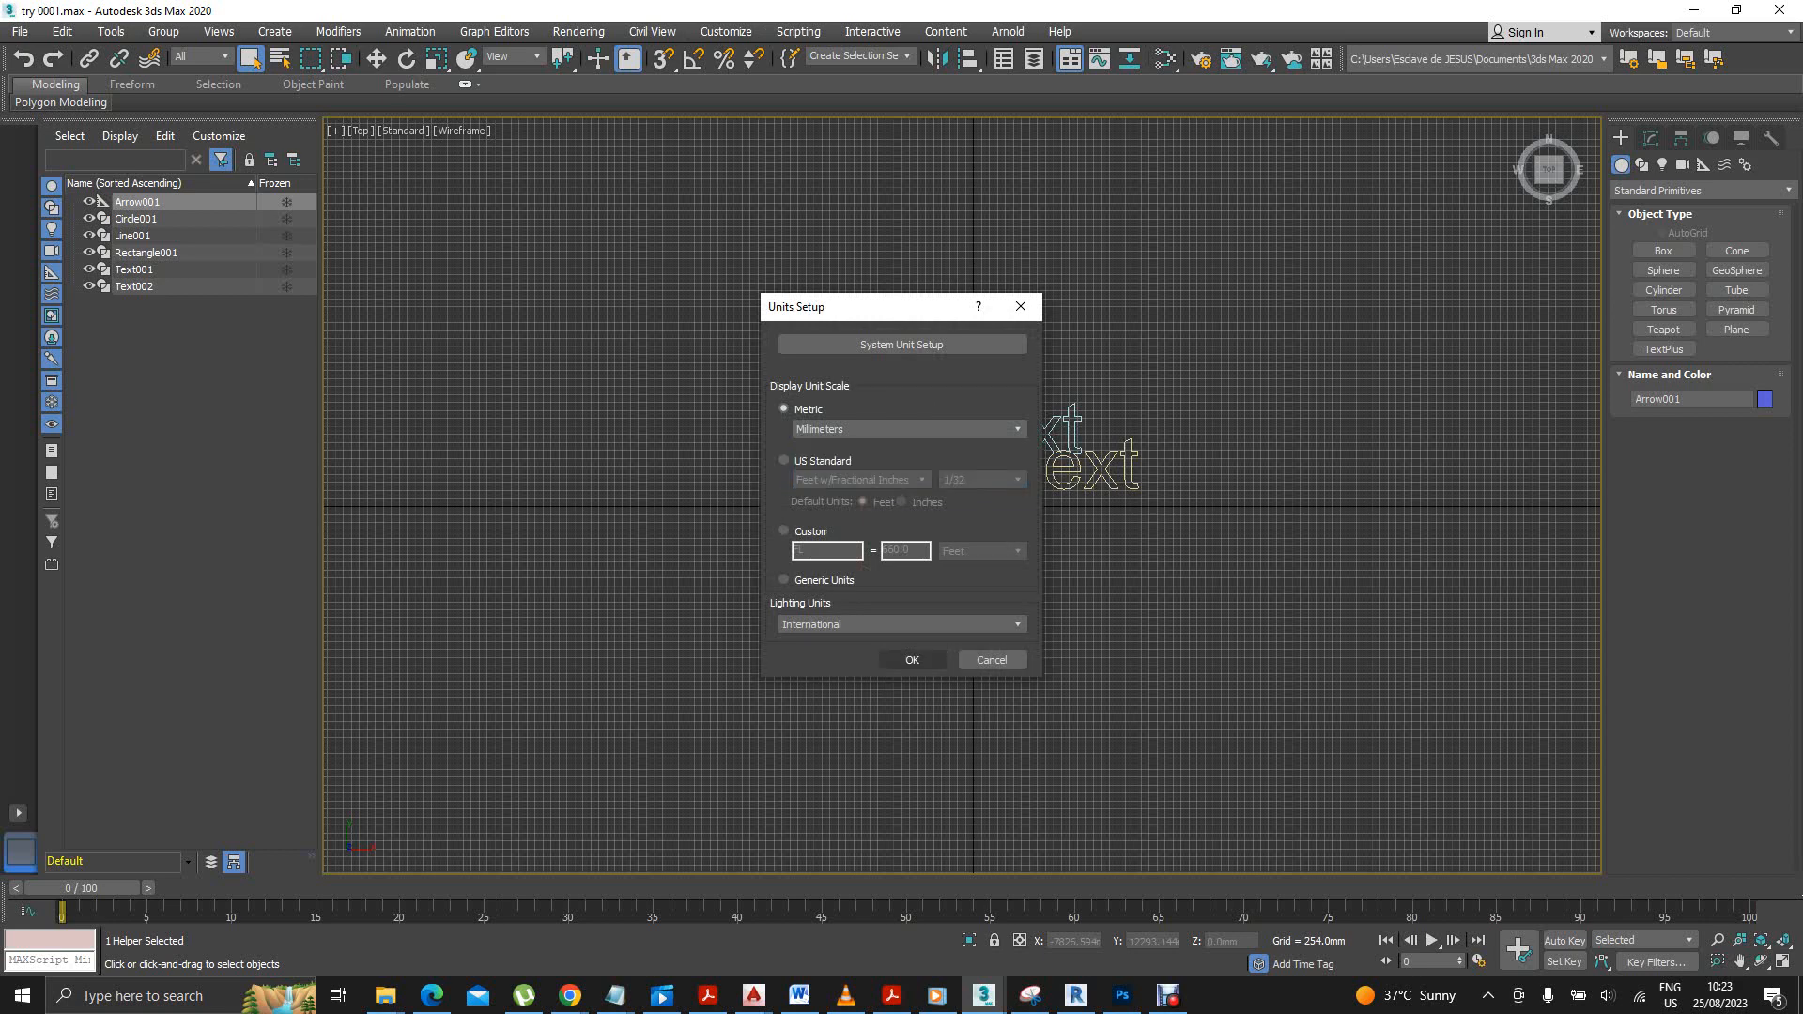
{"action": "left_click", "coordinate": [912, 659]}
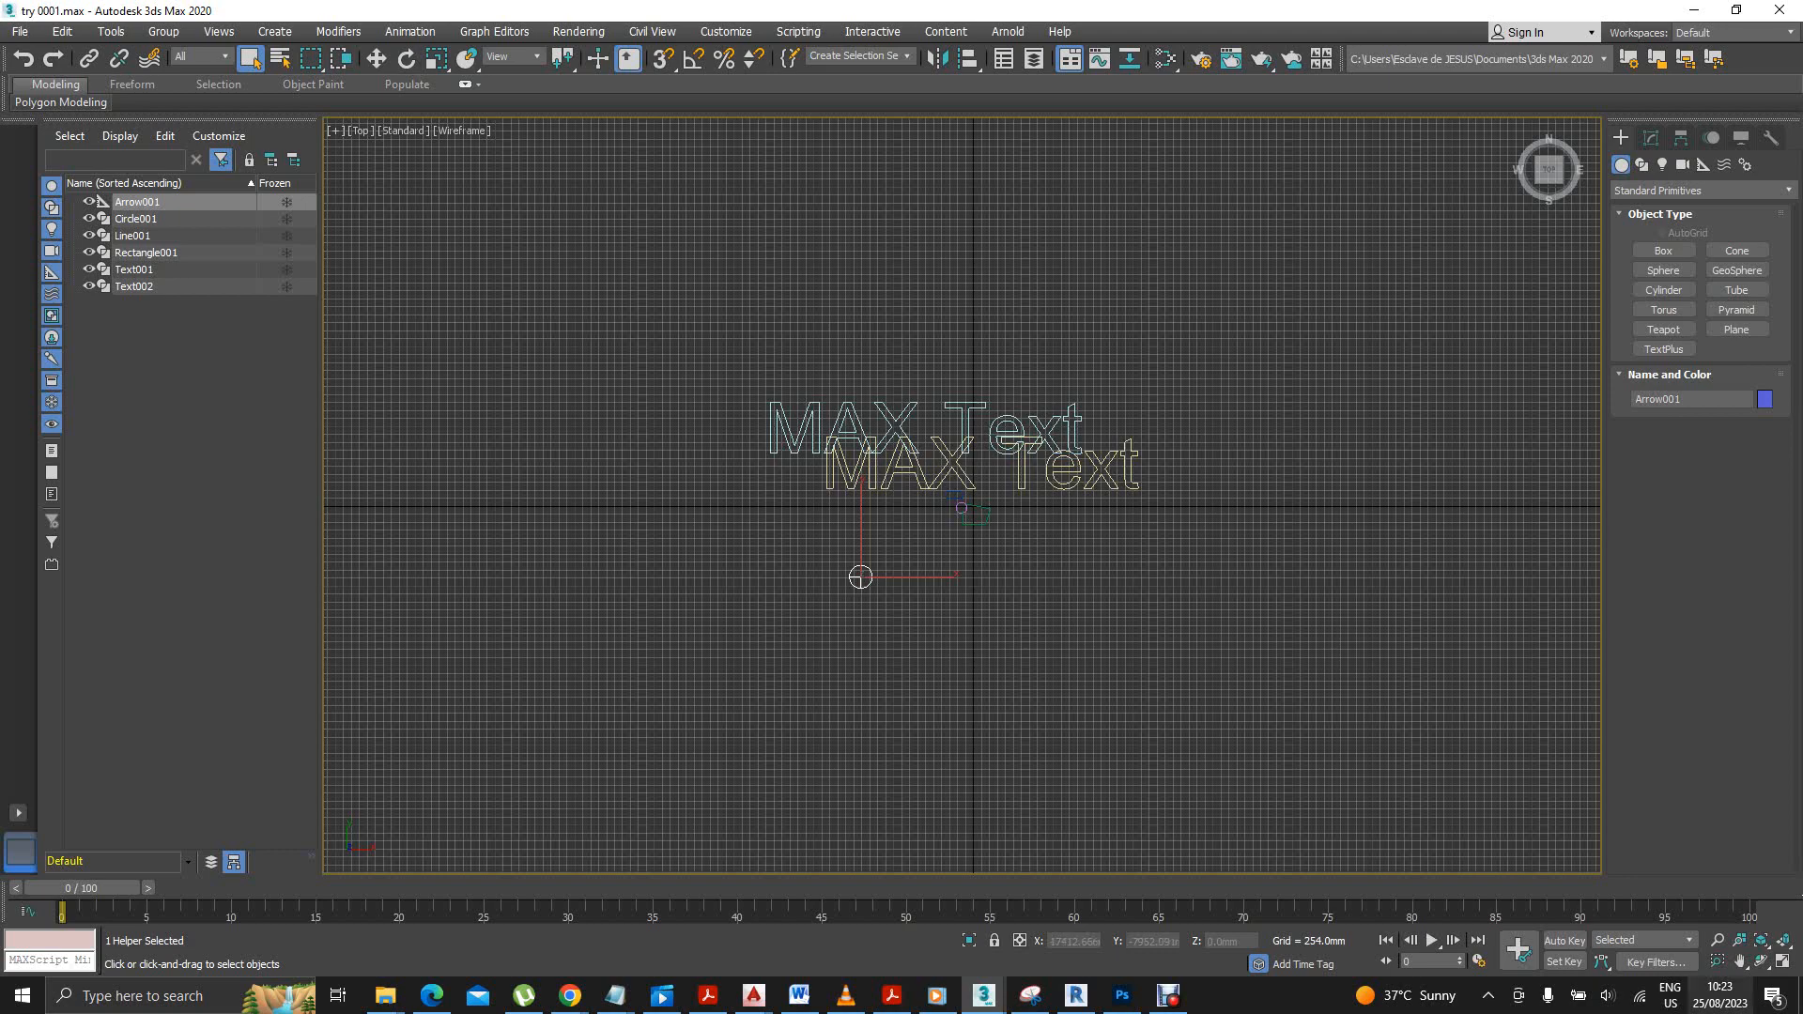
In the four-viewport layout, undo the creation of the arrow helper and both texts, and redo the two texts.
{"action": "key", "text": "alt+w"}
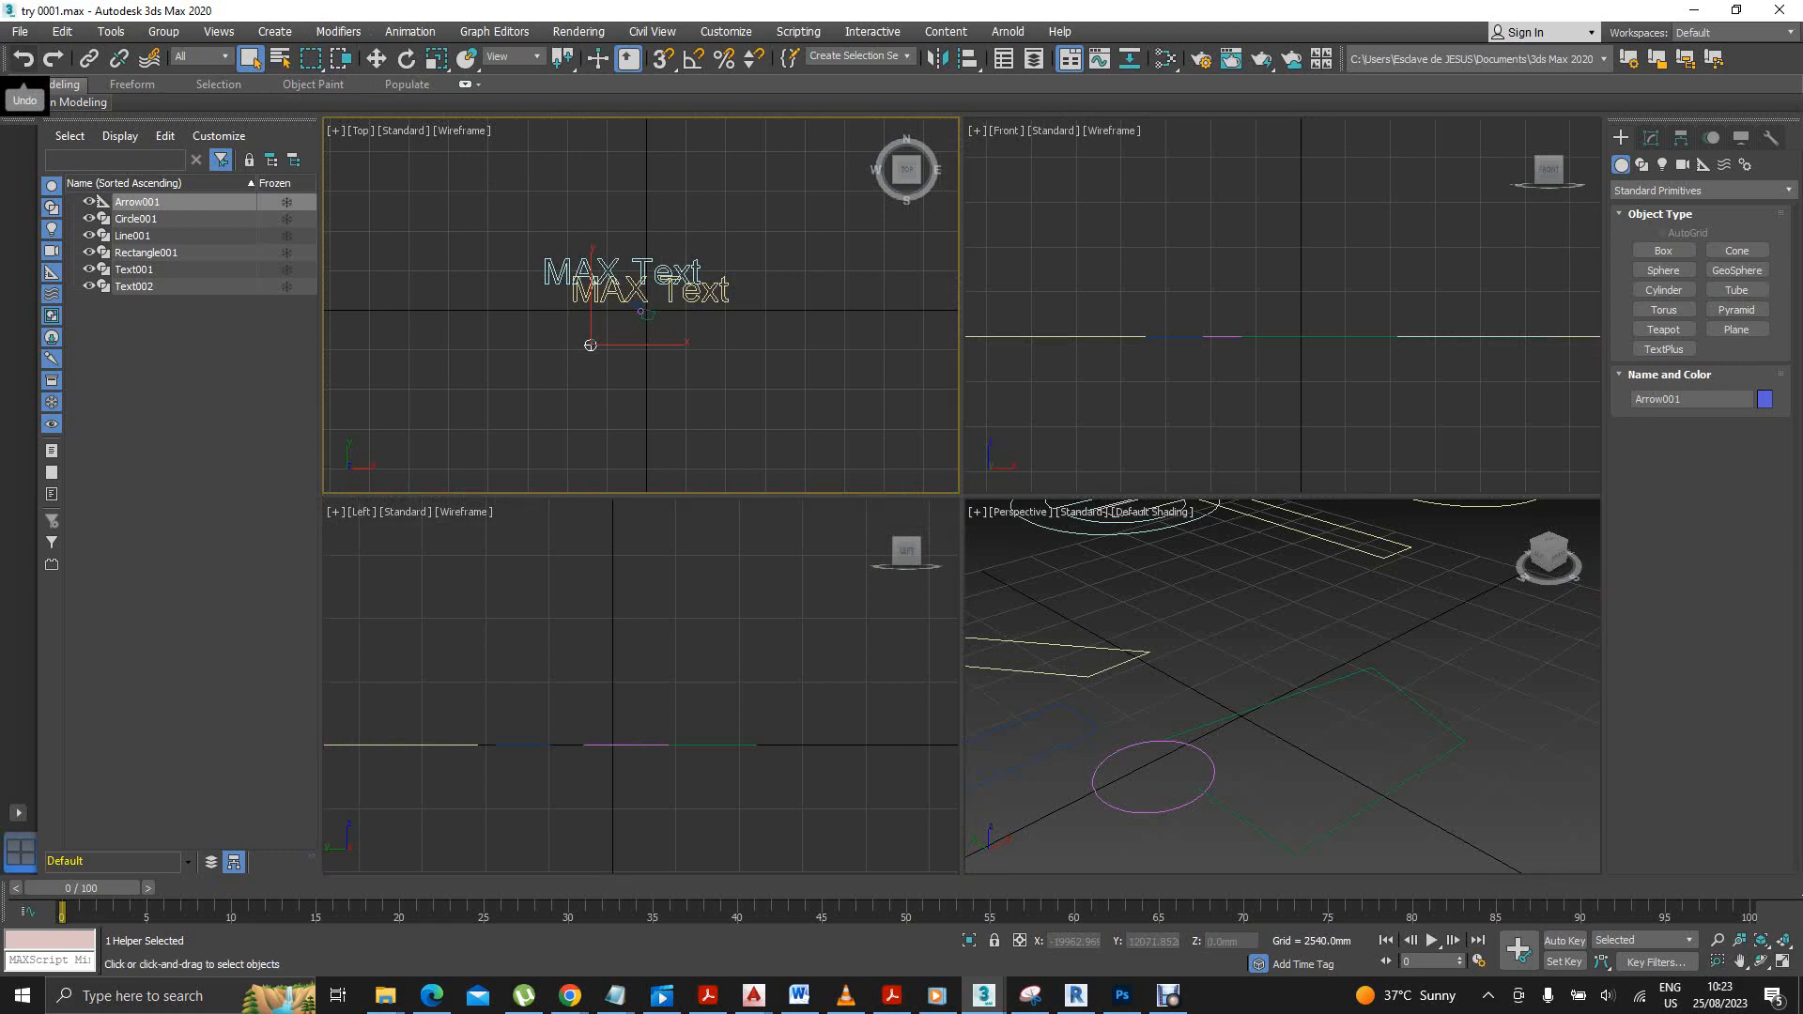
{"action": "left_click", "coordinate": [23, 58]}
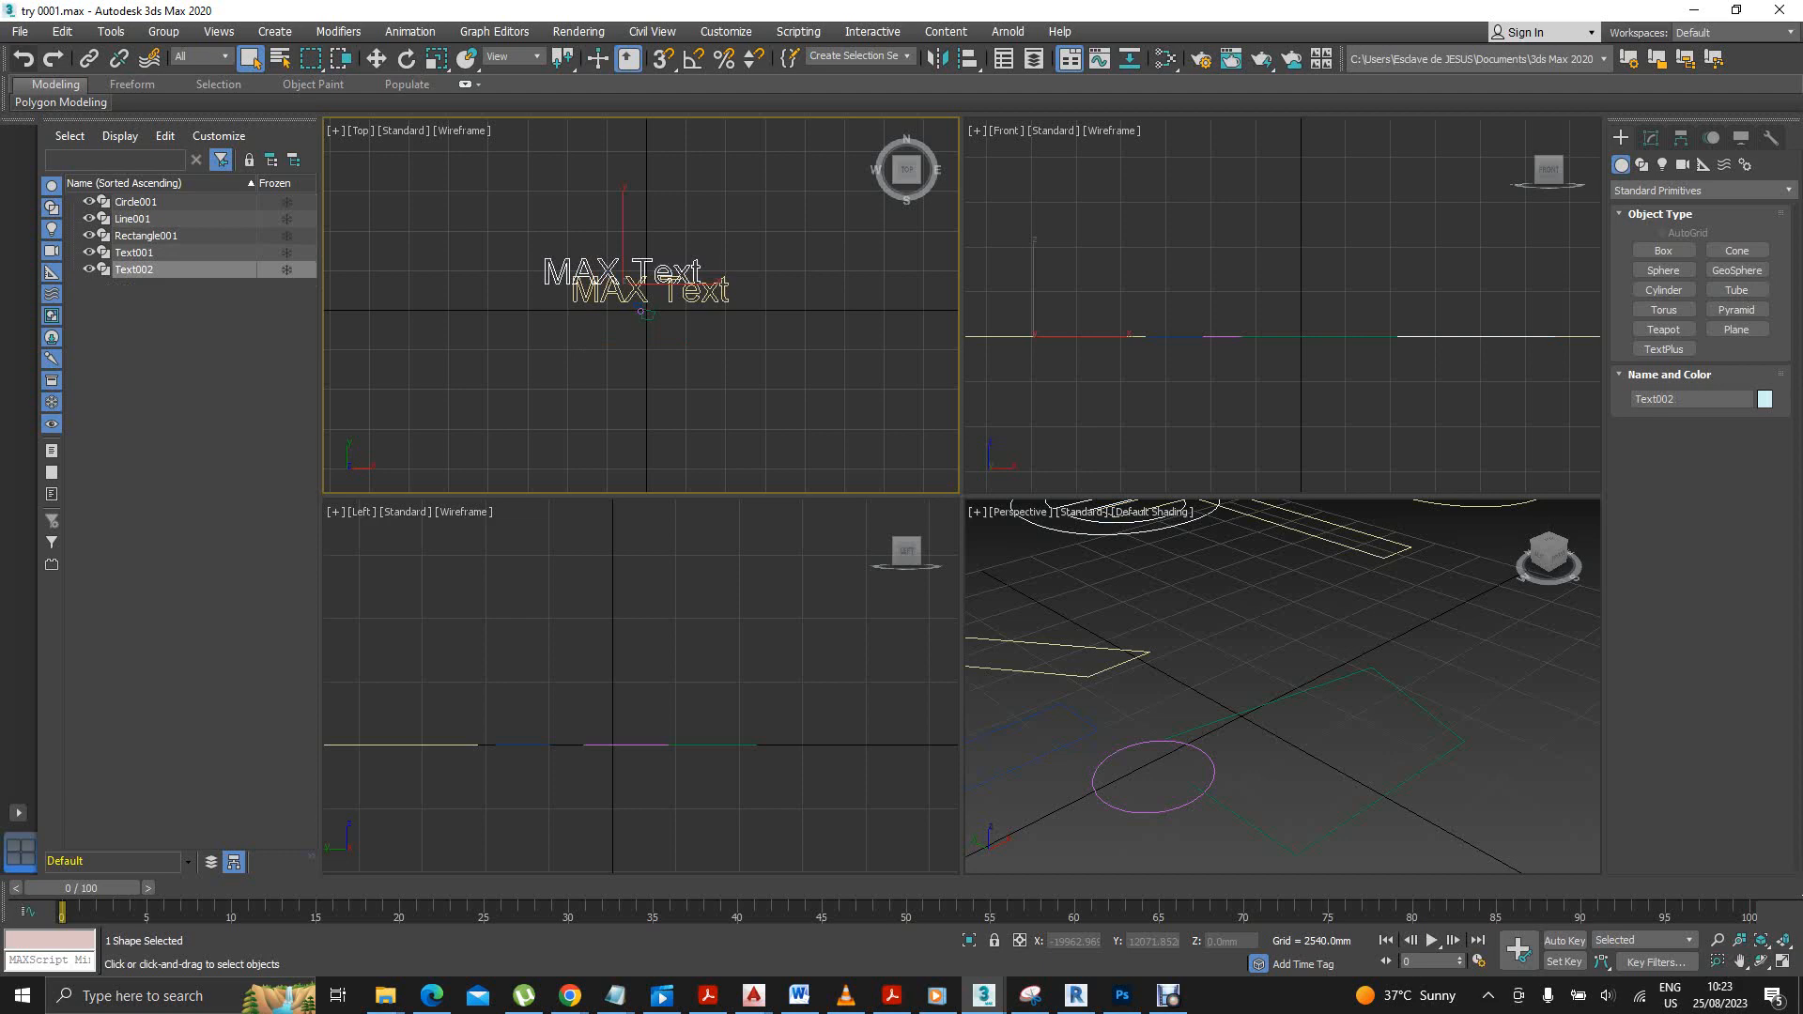
{"action": "left_click", "coordinate": [23, 59]}
{"action": "left_click", "coordinate": [24, 58]}
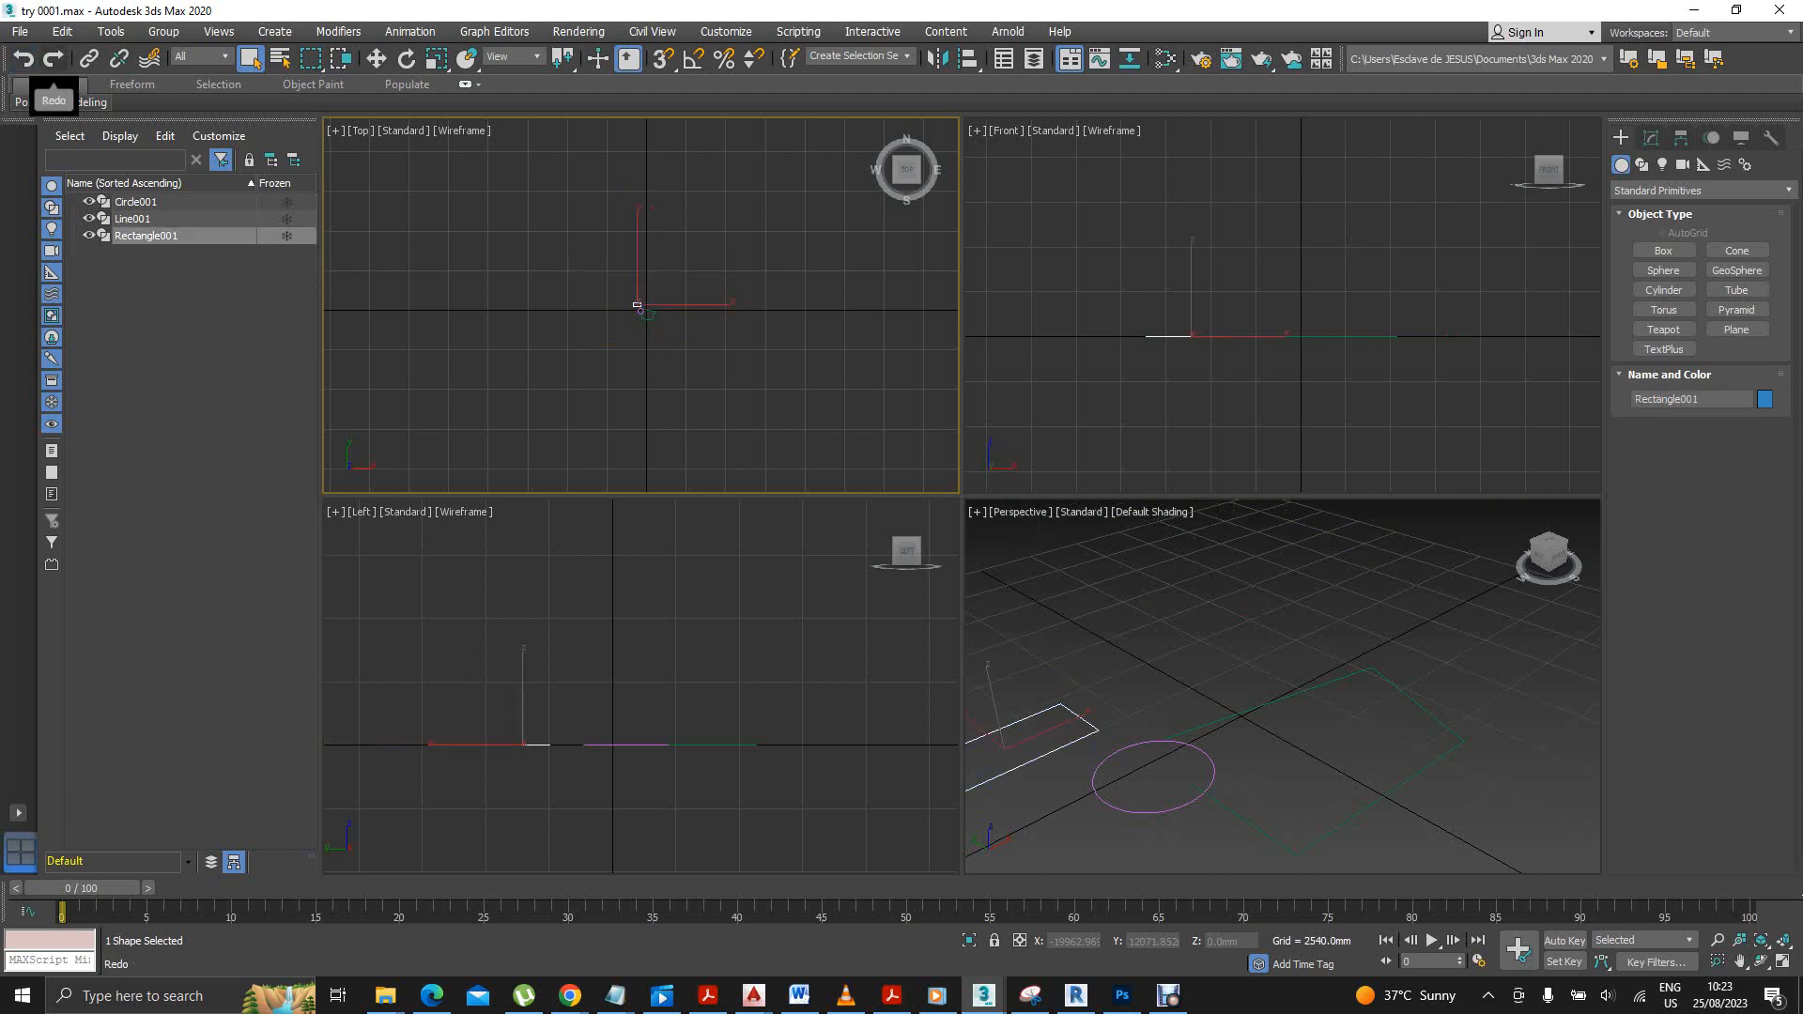
{"action": "left_click", "coordinate": [53, 58]}
{"action": "left_click", "coordinate": [52, 59]}
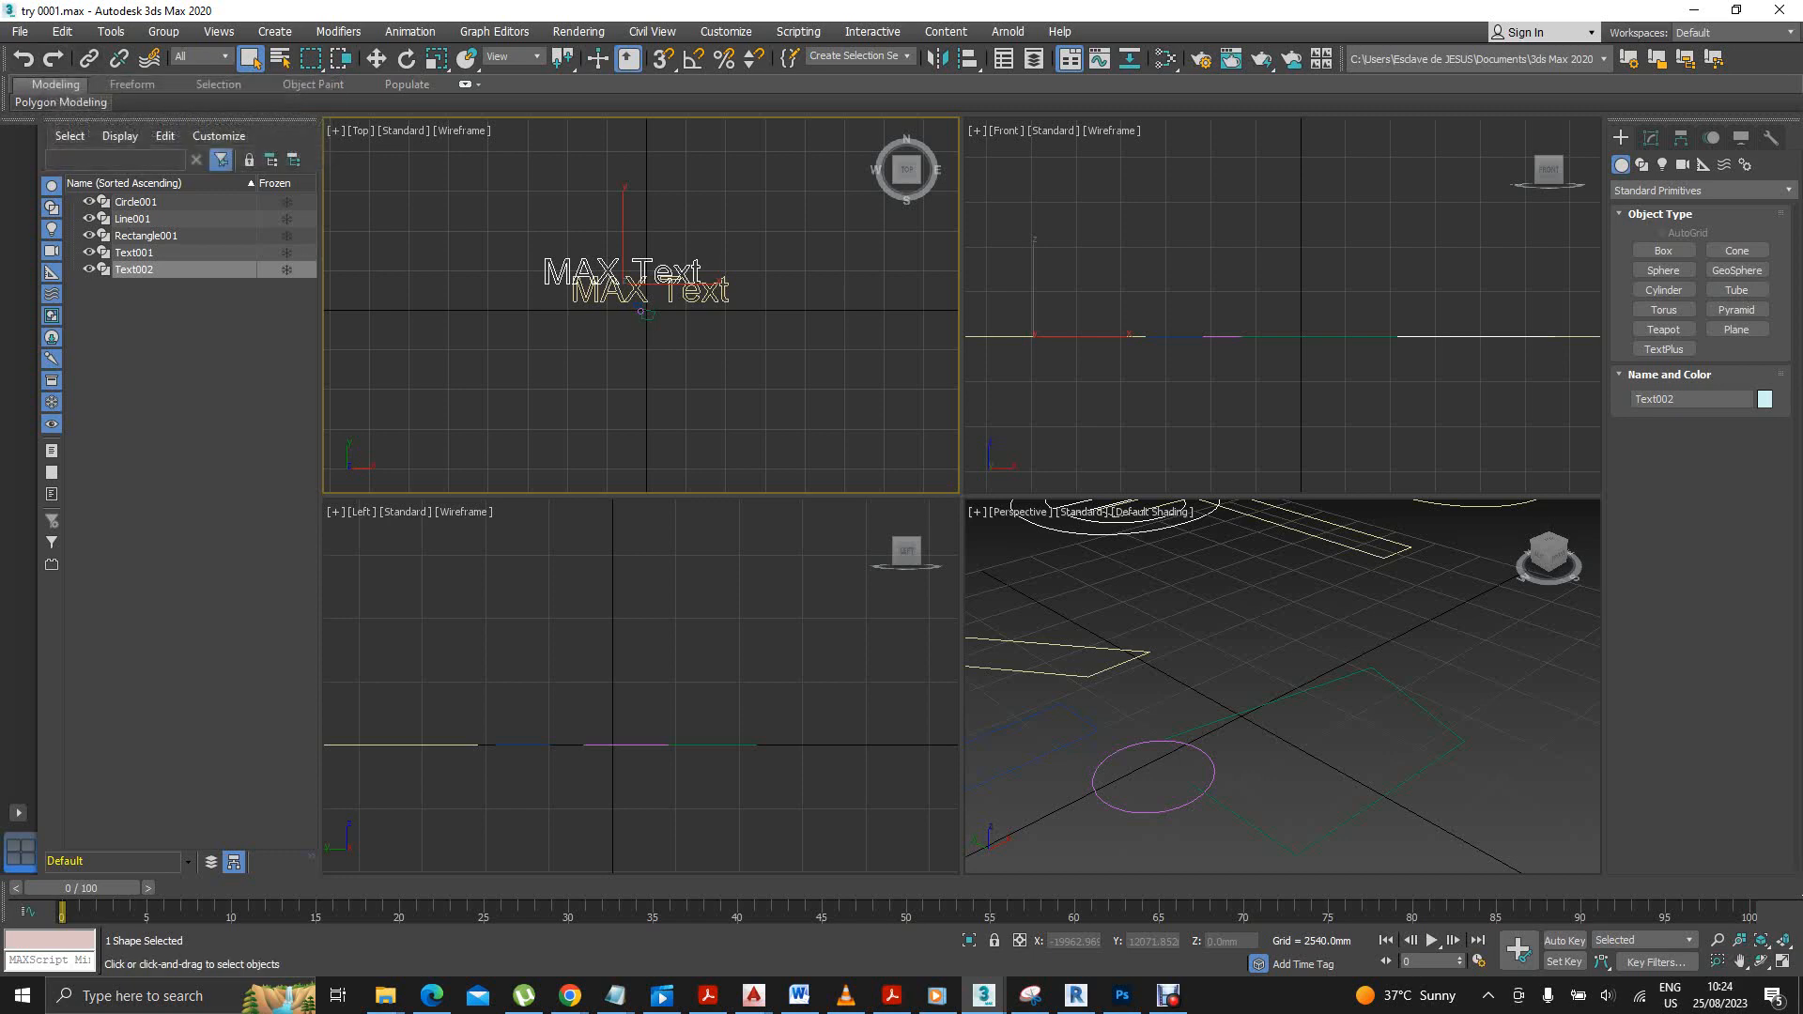
Examine the available edit, tools, group, view, animation, rendering and Civil View commands.
{"action": "left_click", "coordinate": [62, 31]}
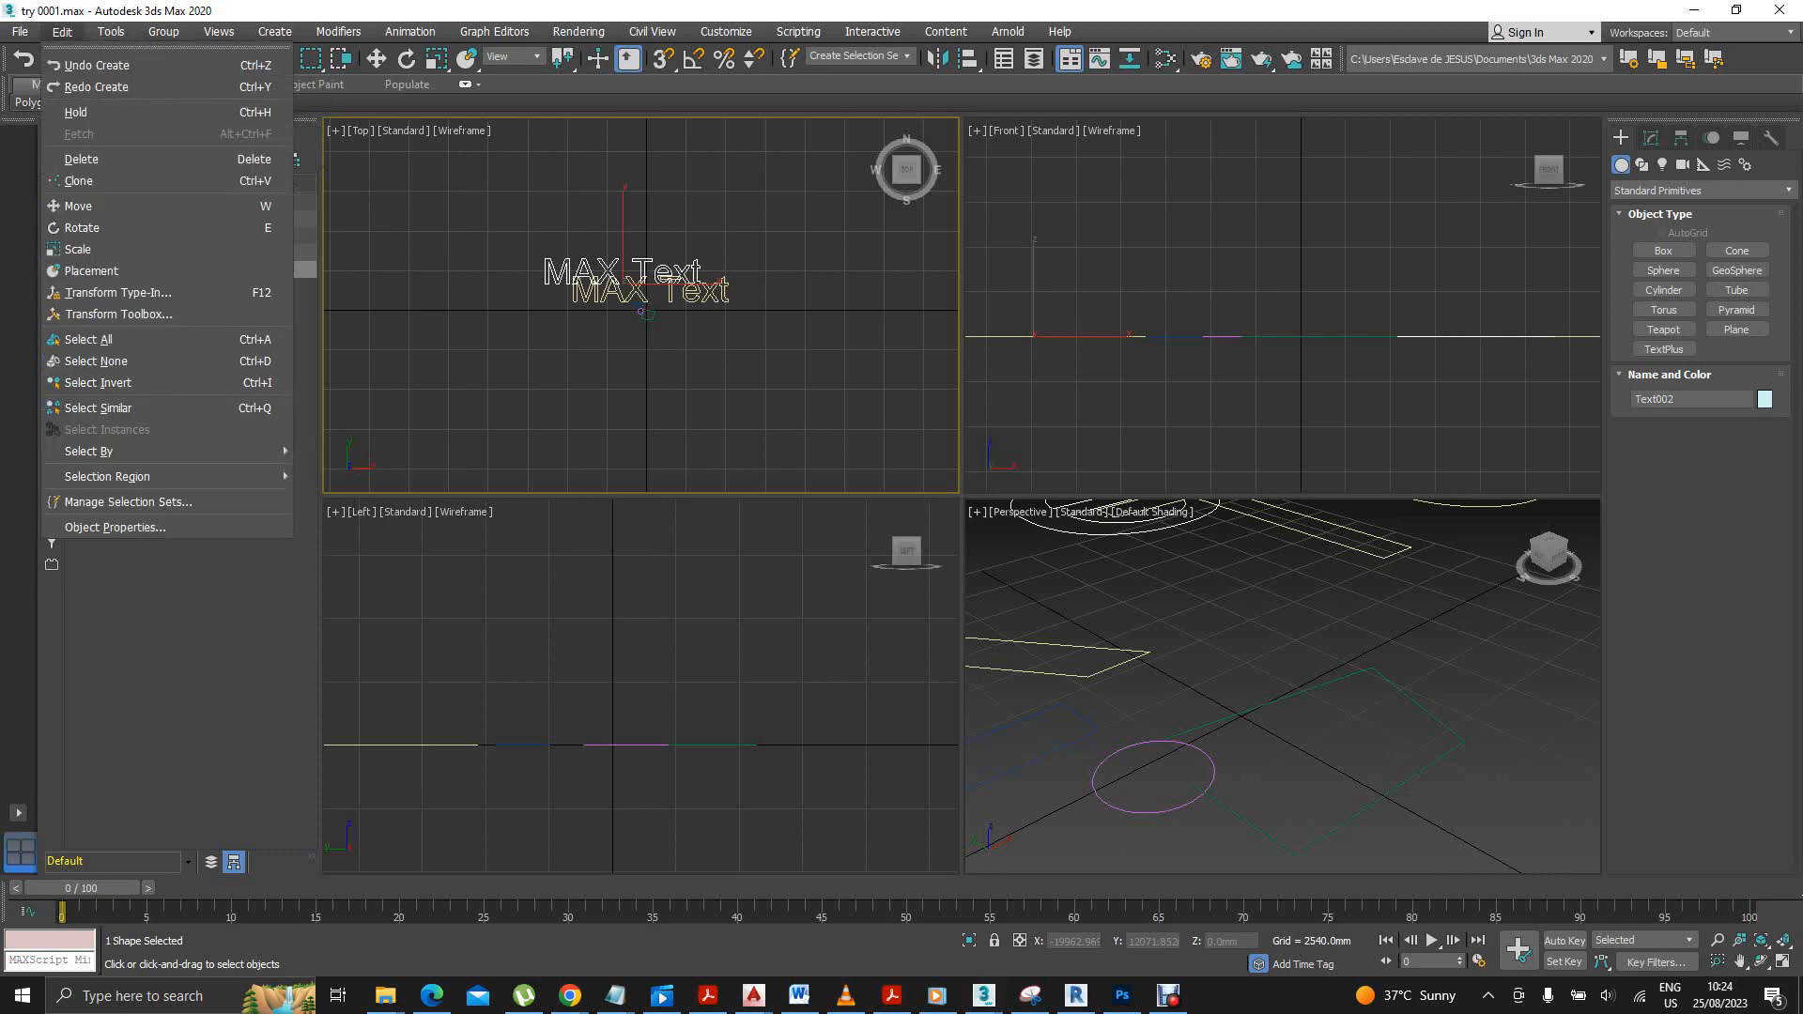
{"action": "mouse_move", "coordinate": [110, 32]}
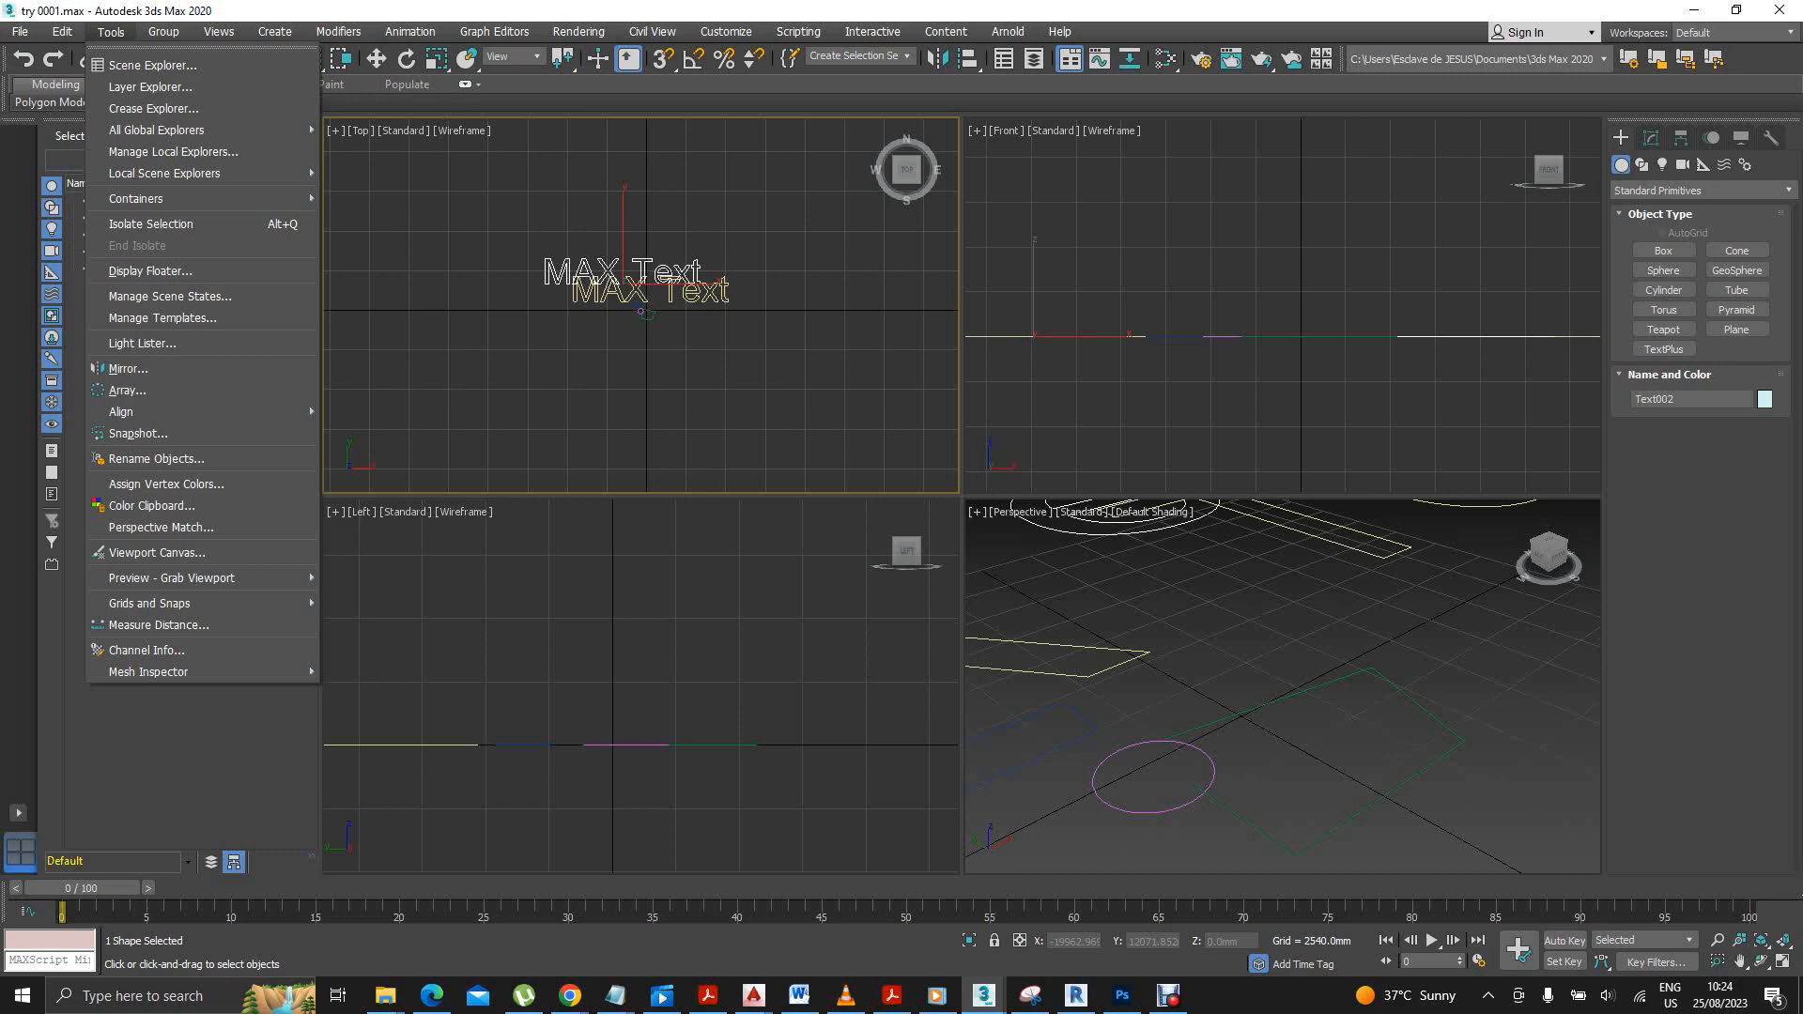
{"action": "left_click", "coordinate": [163, 31]}
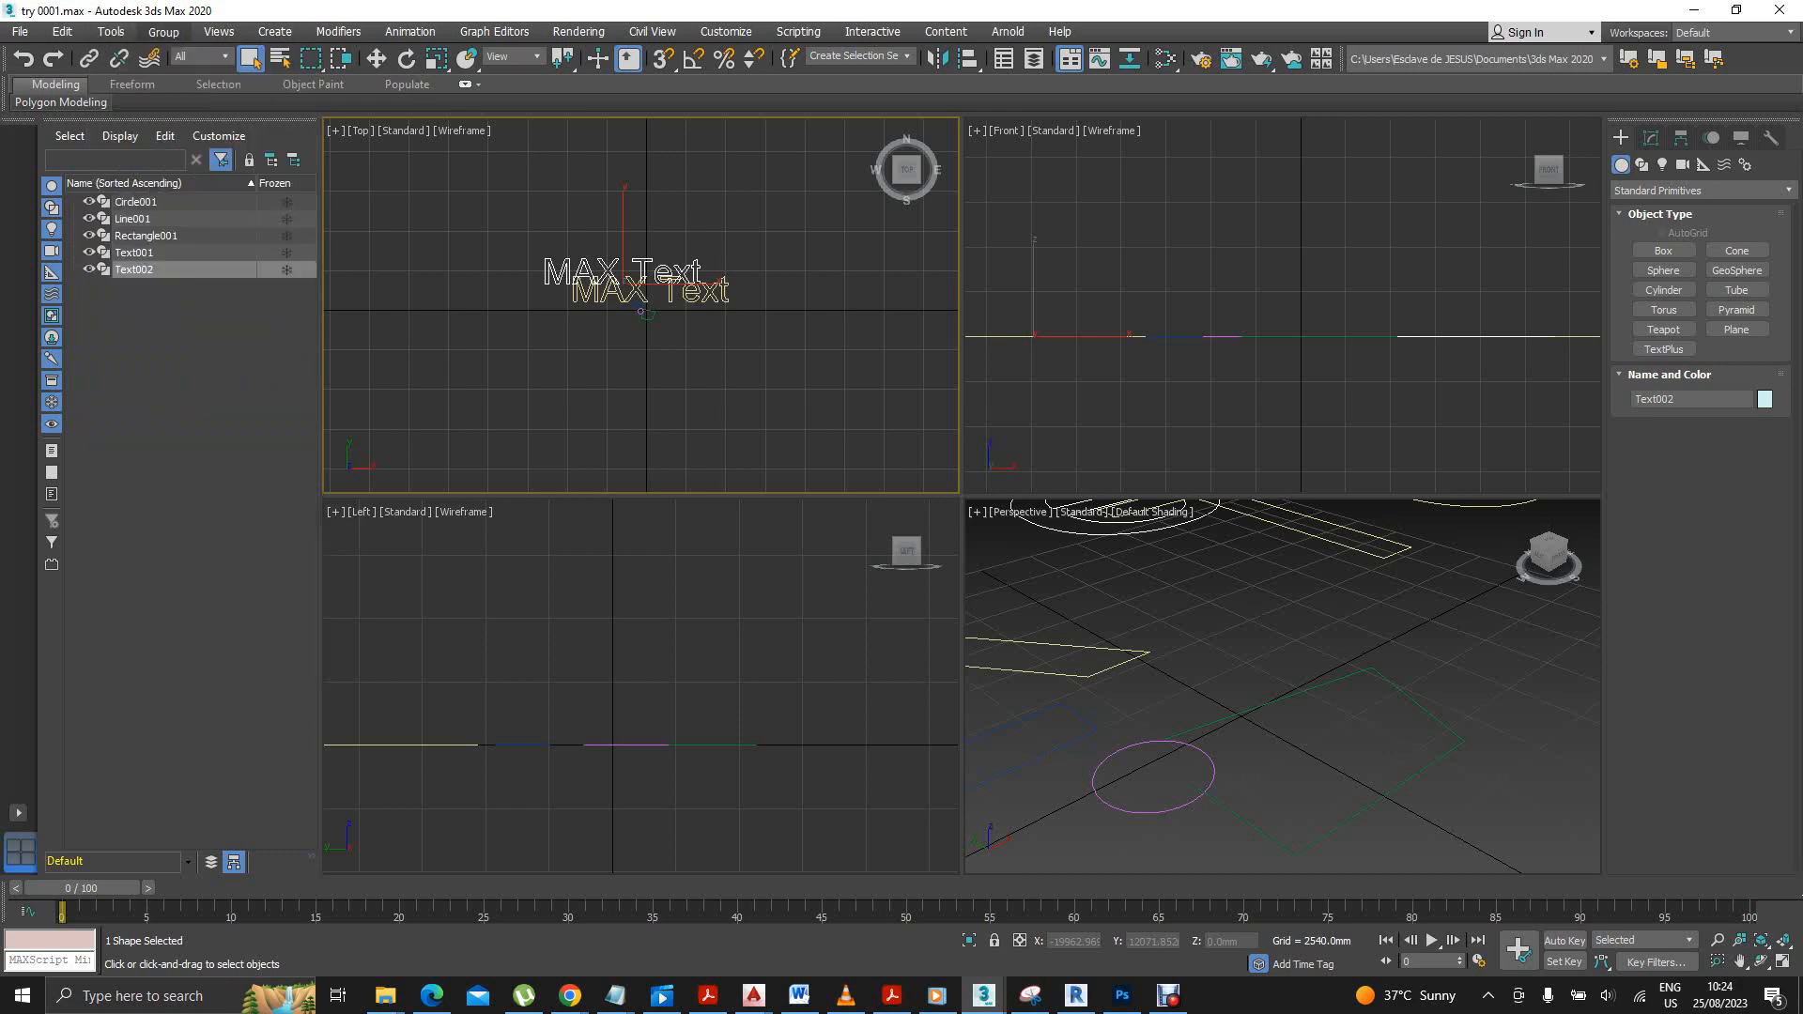
{"action": "left_click", "coordinate": [164, 32]}
{"action": "left_click", "coordinate": [218, 32]}
{"action": "left_click", "coordinate": [218, 32]}
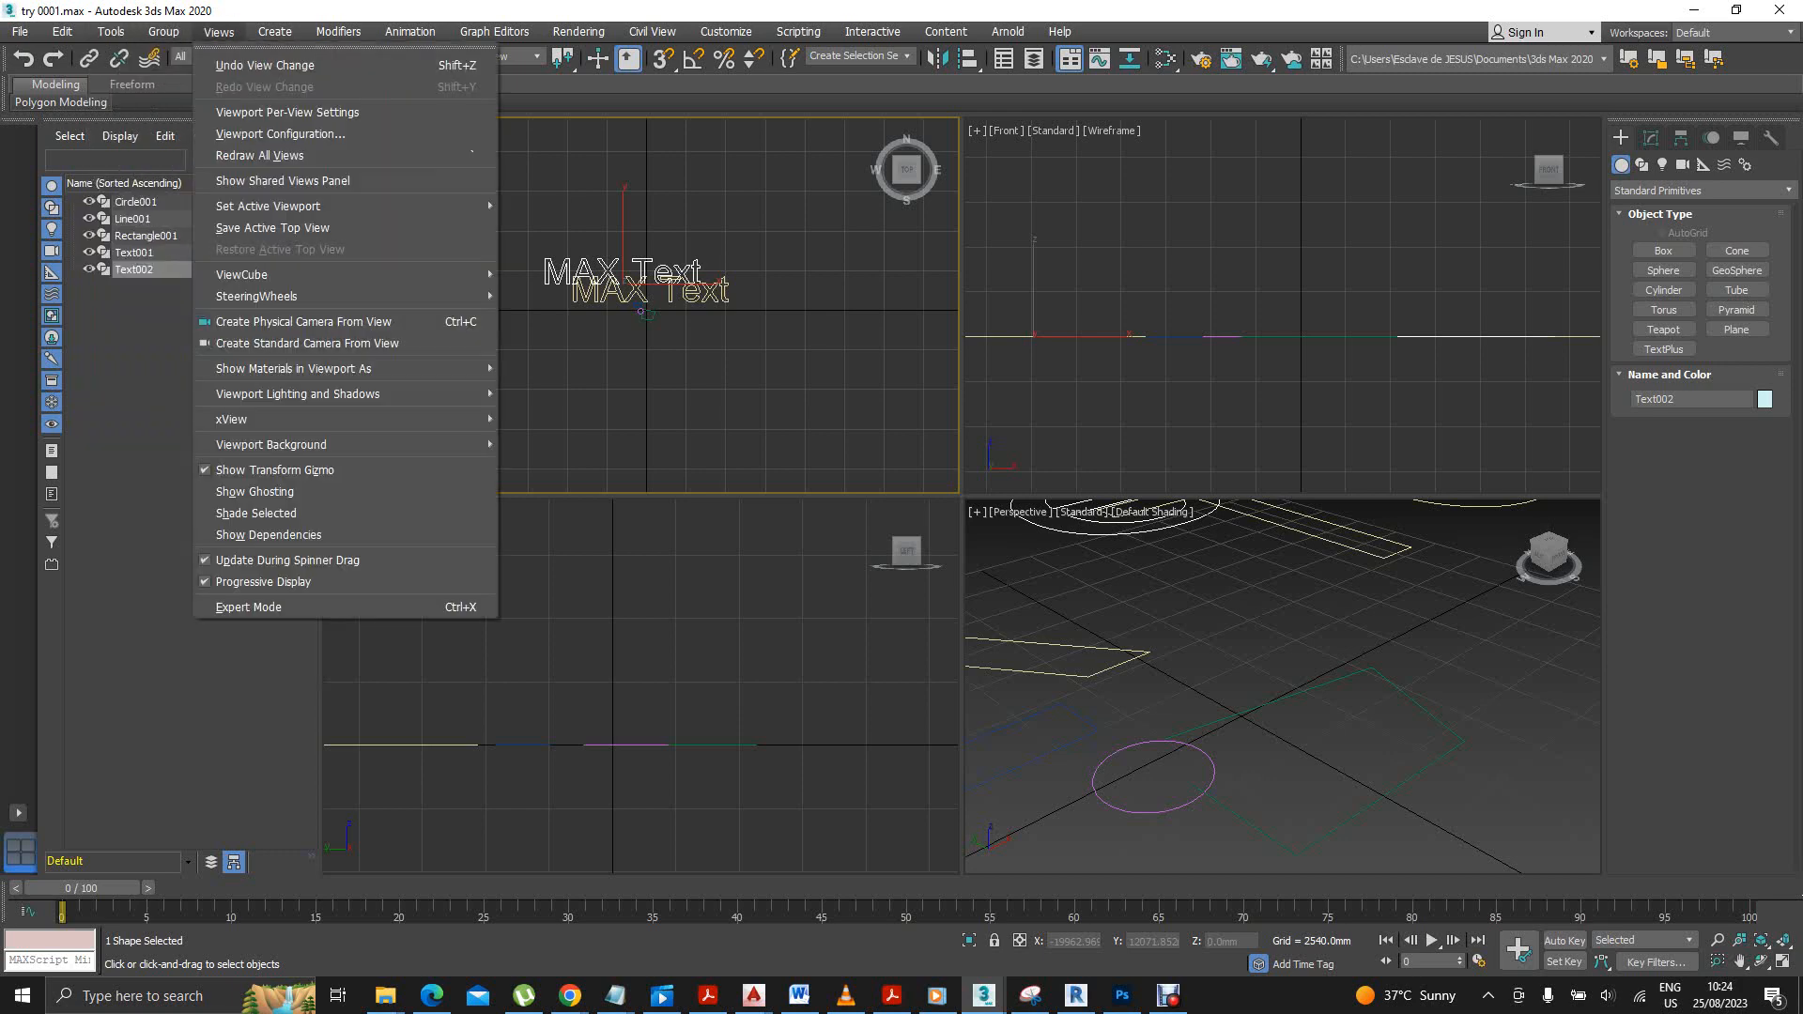
{"action": "left_click", "coordinate": [275, 32]}
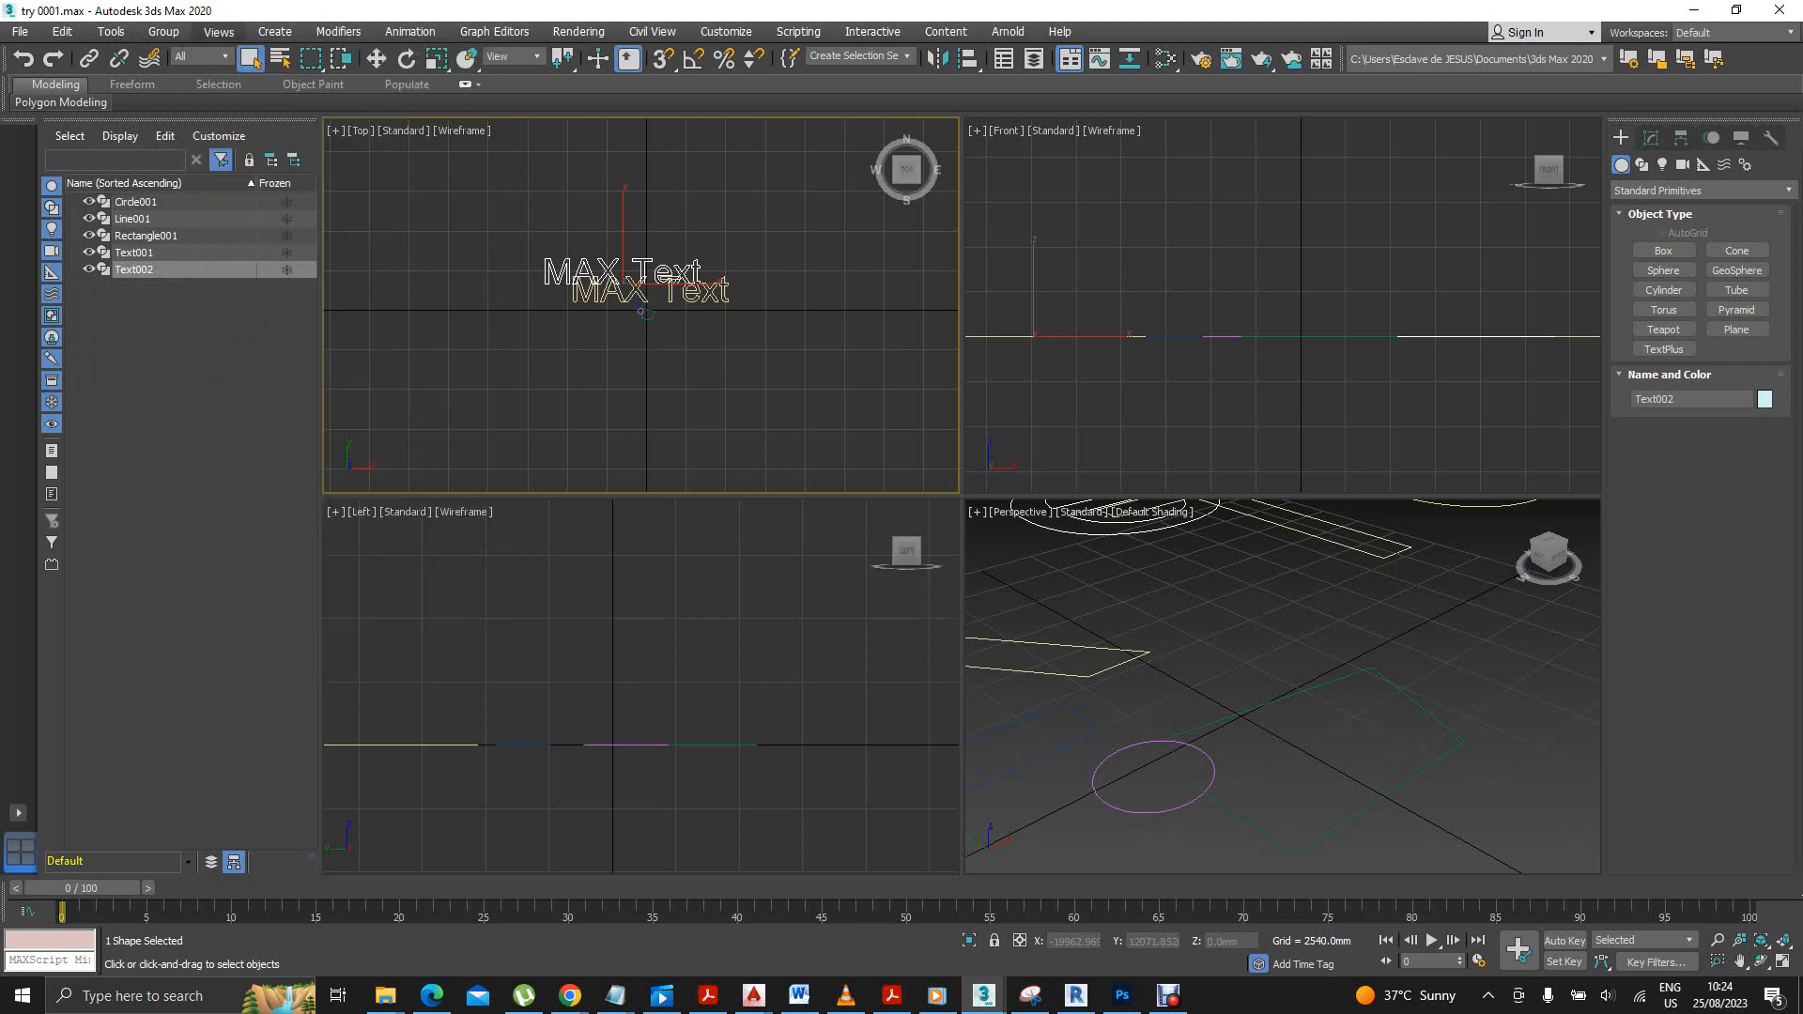
{"action": "left_click", "coordinate": [218, 31]}
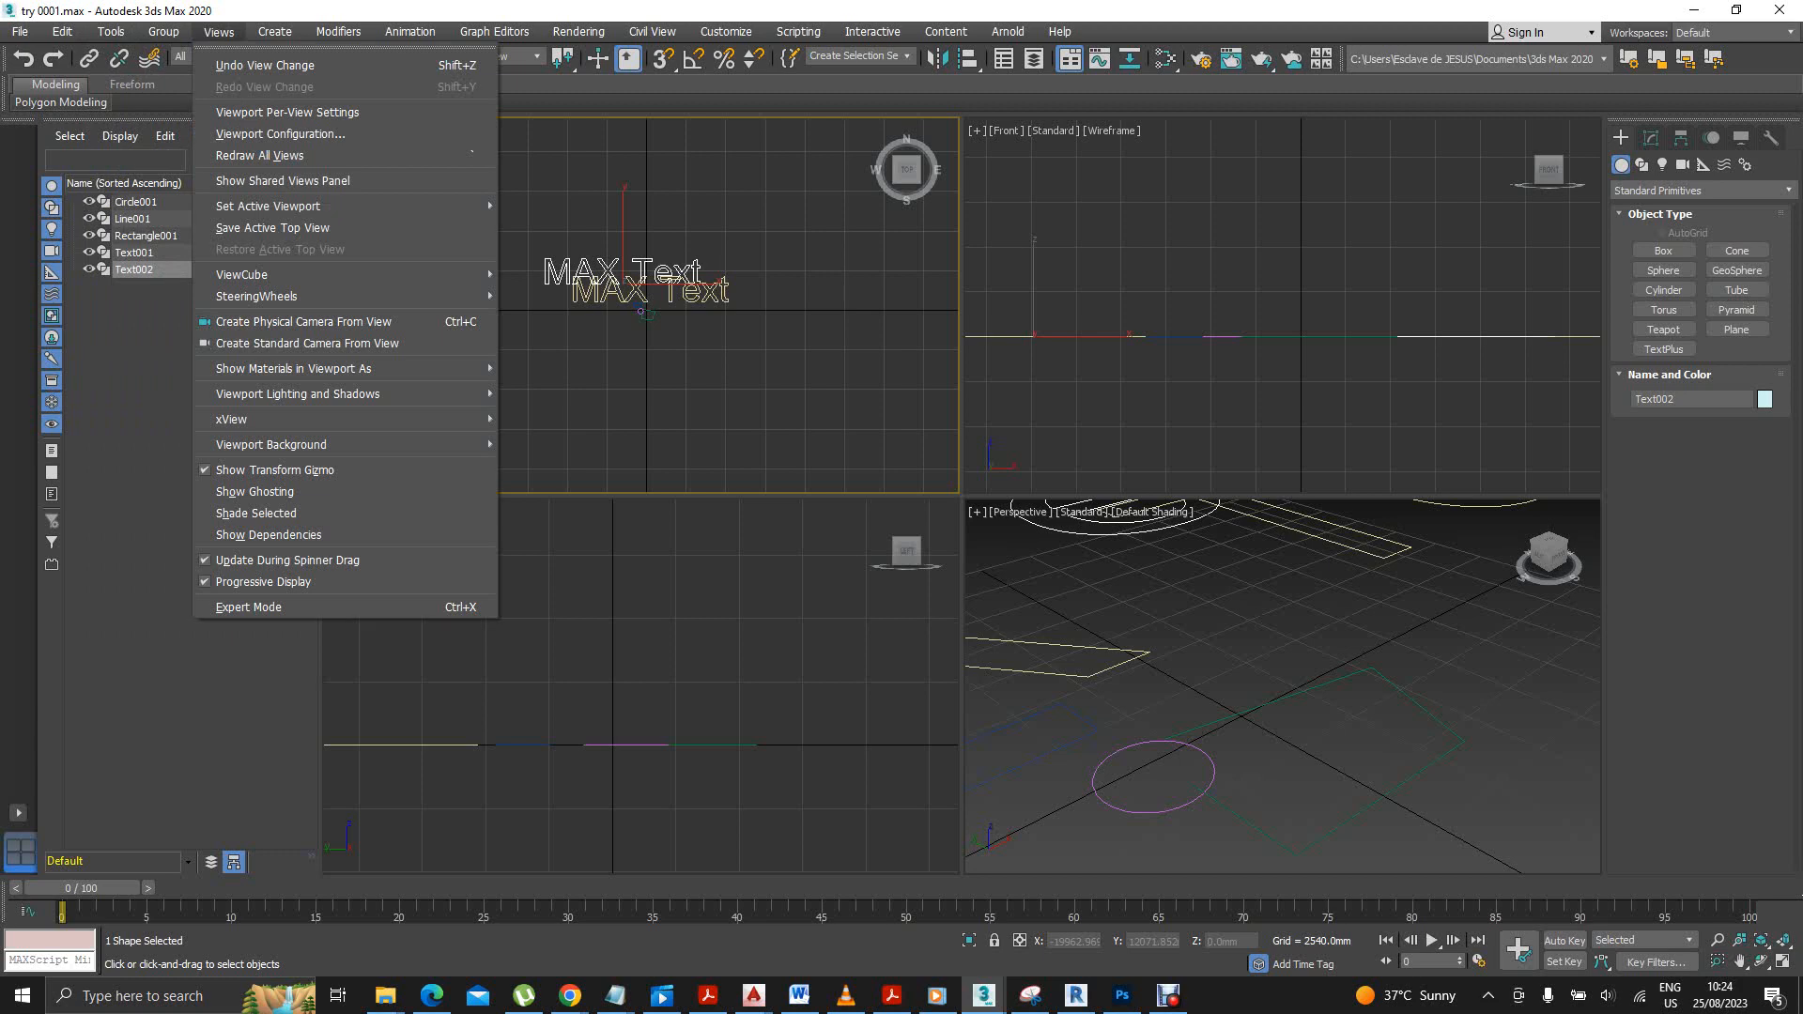
{"action": "mouse_move", "coordinate": [338, 31]}
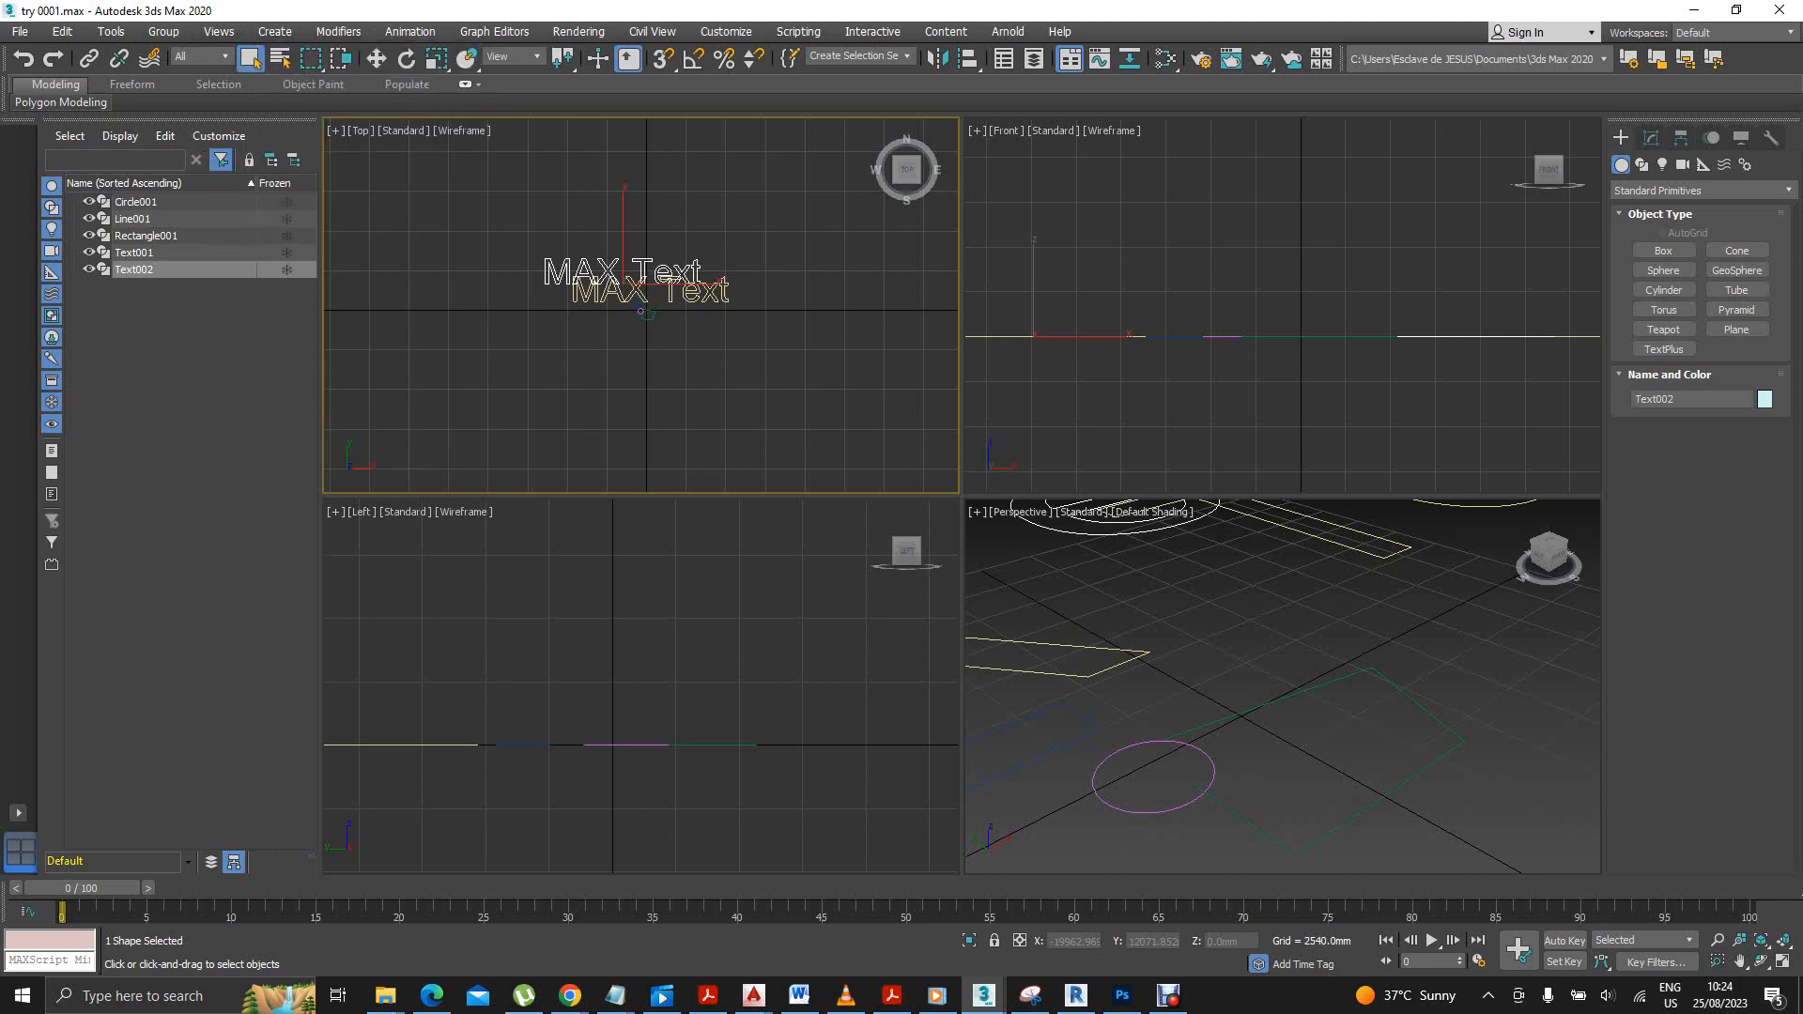
{"action": "mouse_move", "coordinate": [409, 32]}
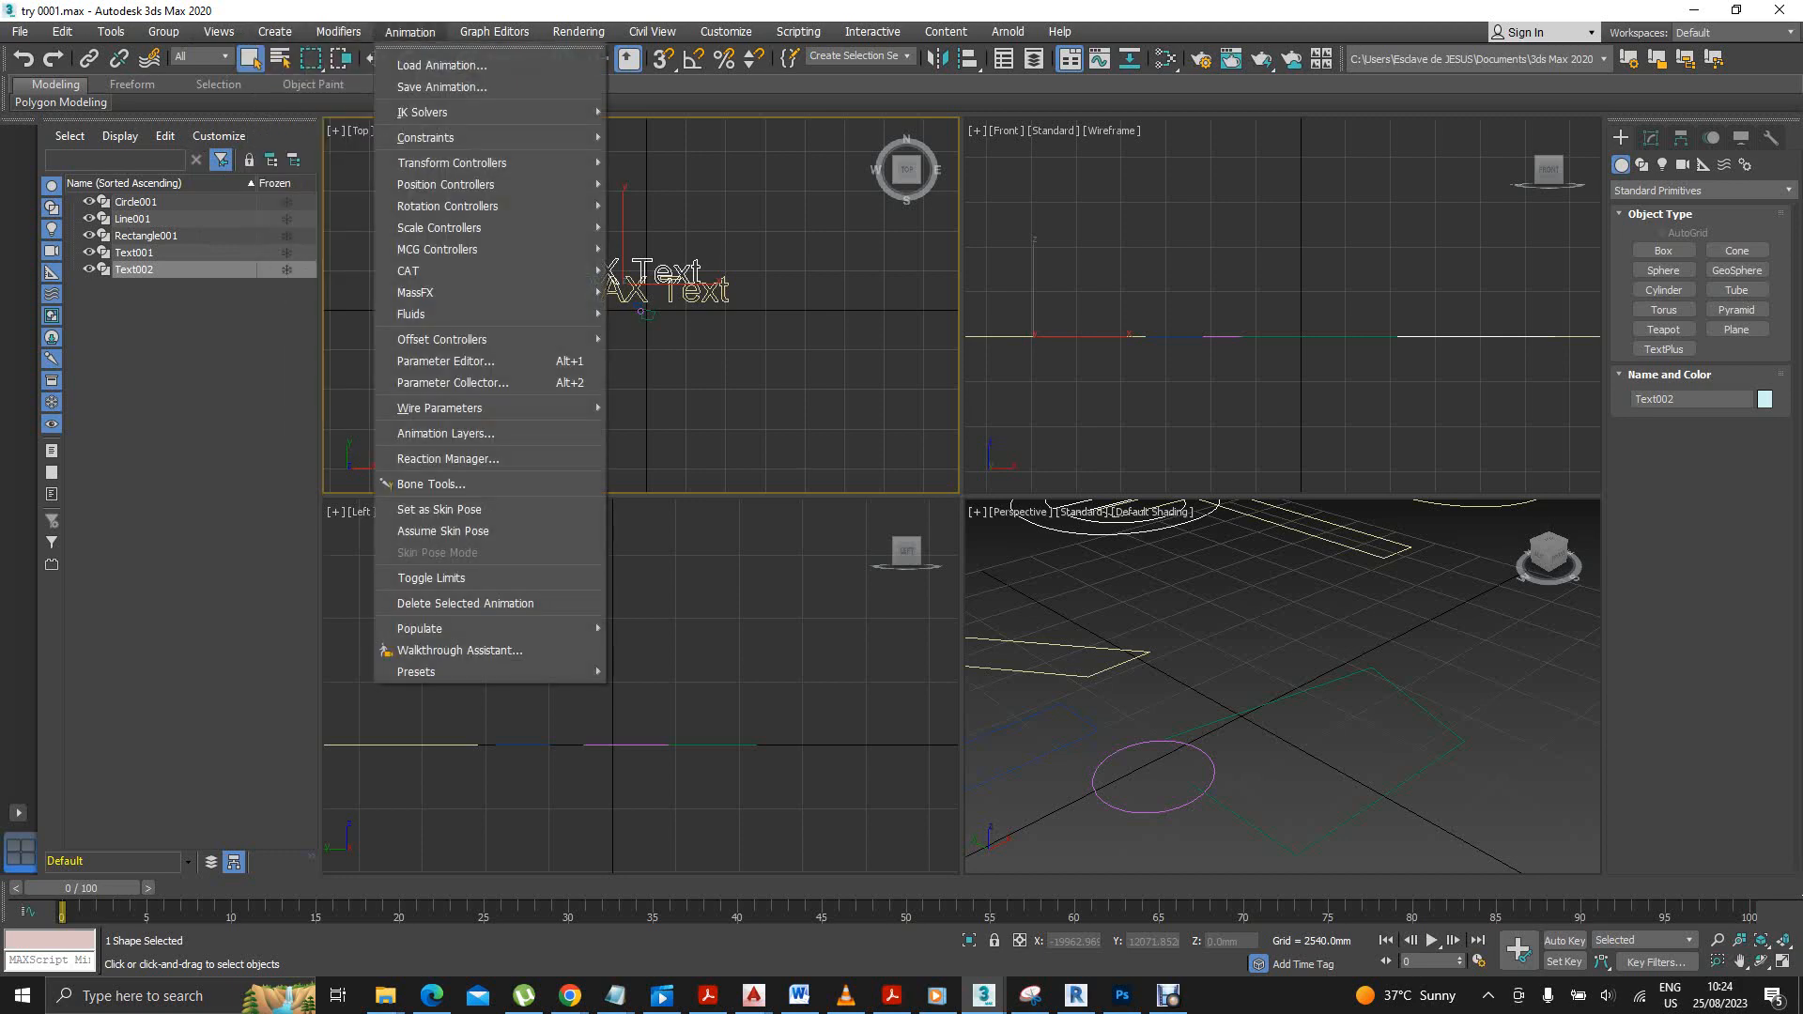
{"action": "mouse_move", "coordinate": [579, 32]}
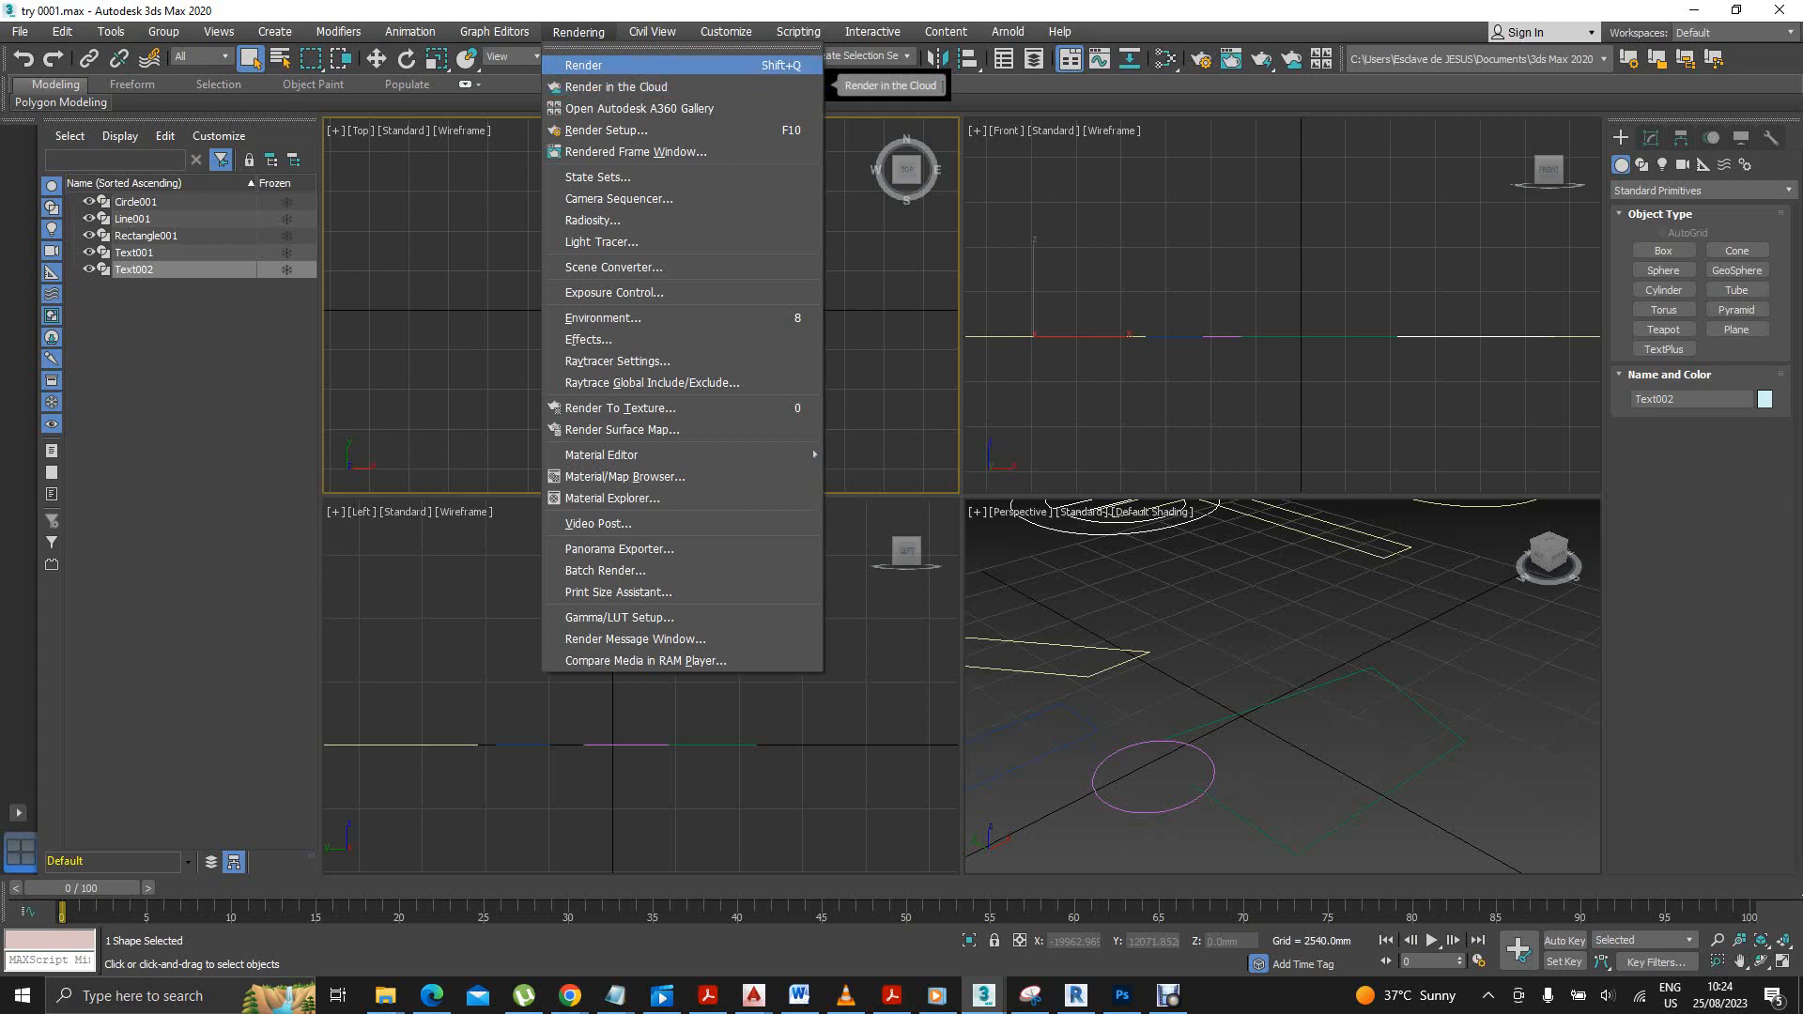
{"action": "mouse_move", "coordinate": [651, 32]}
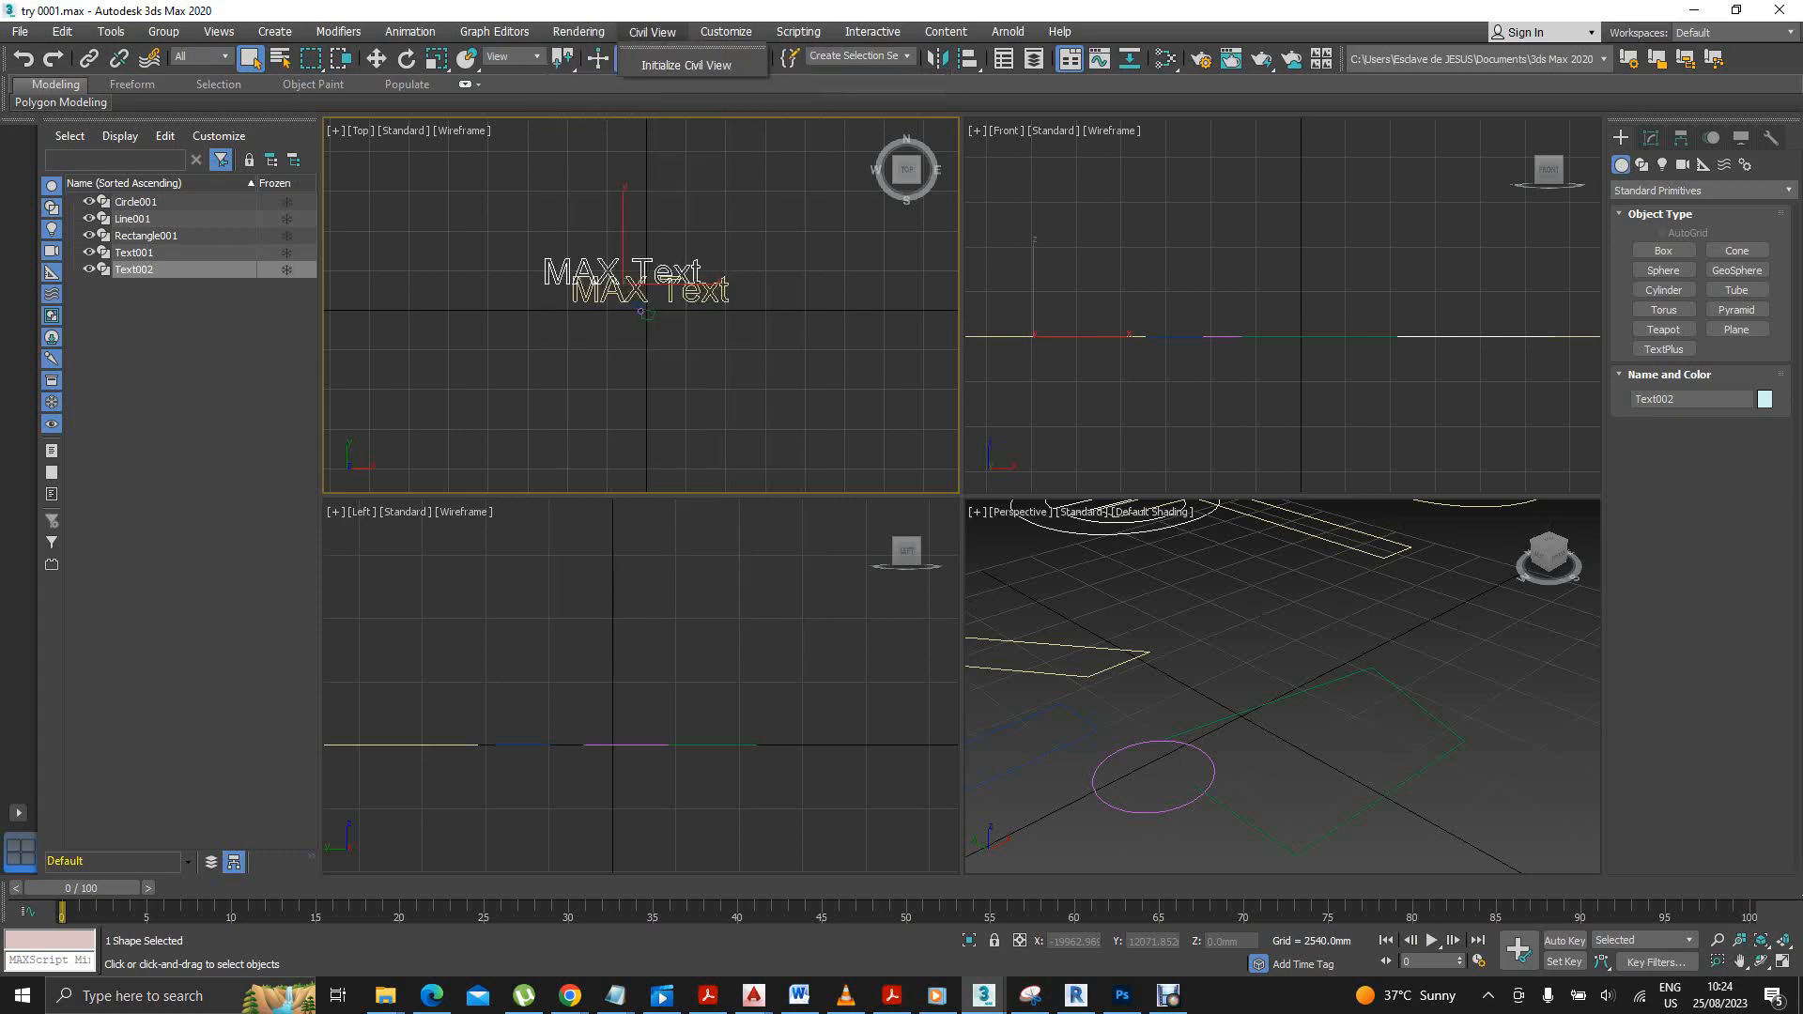
Check the general preference settings, including the scene undo levels, through the customization commands, and close them.
{"action": "left_click", "coordinate": [726, 32]}
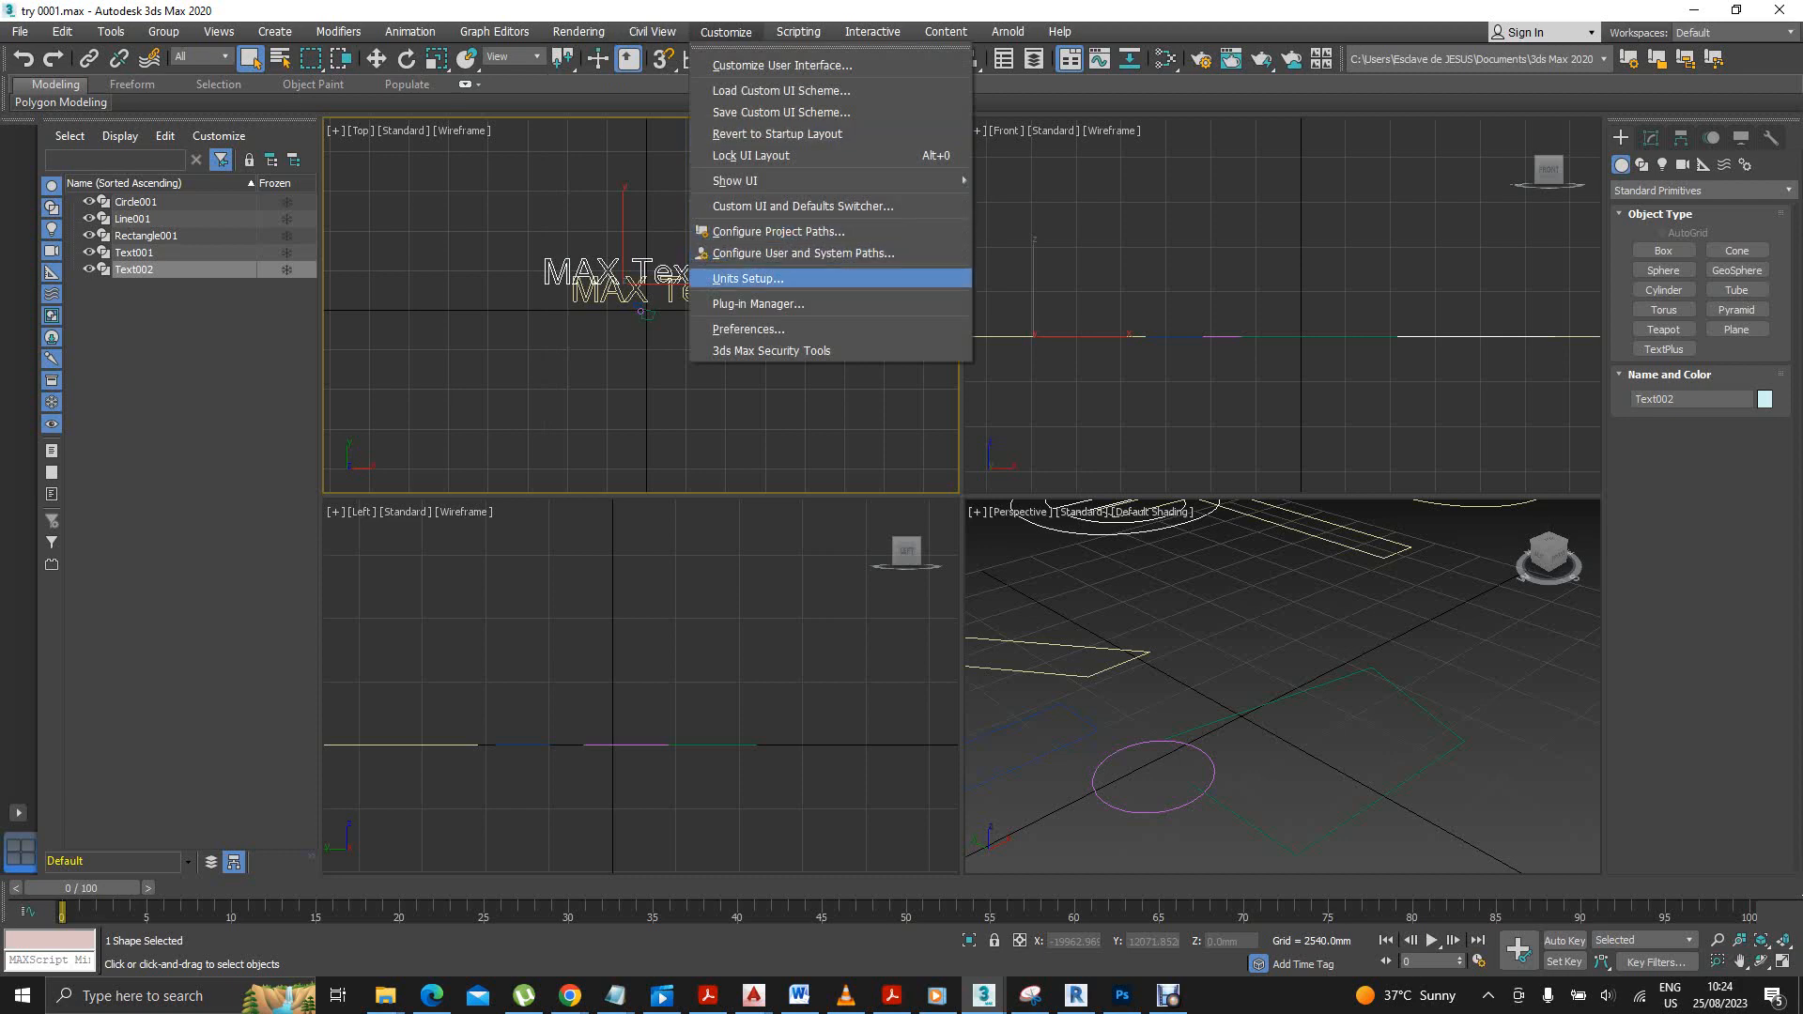
{"action": "left_click", "coordinate": [748, 330]}
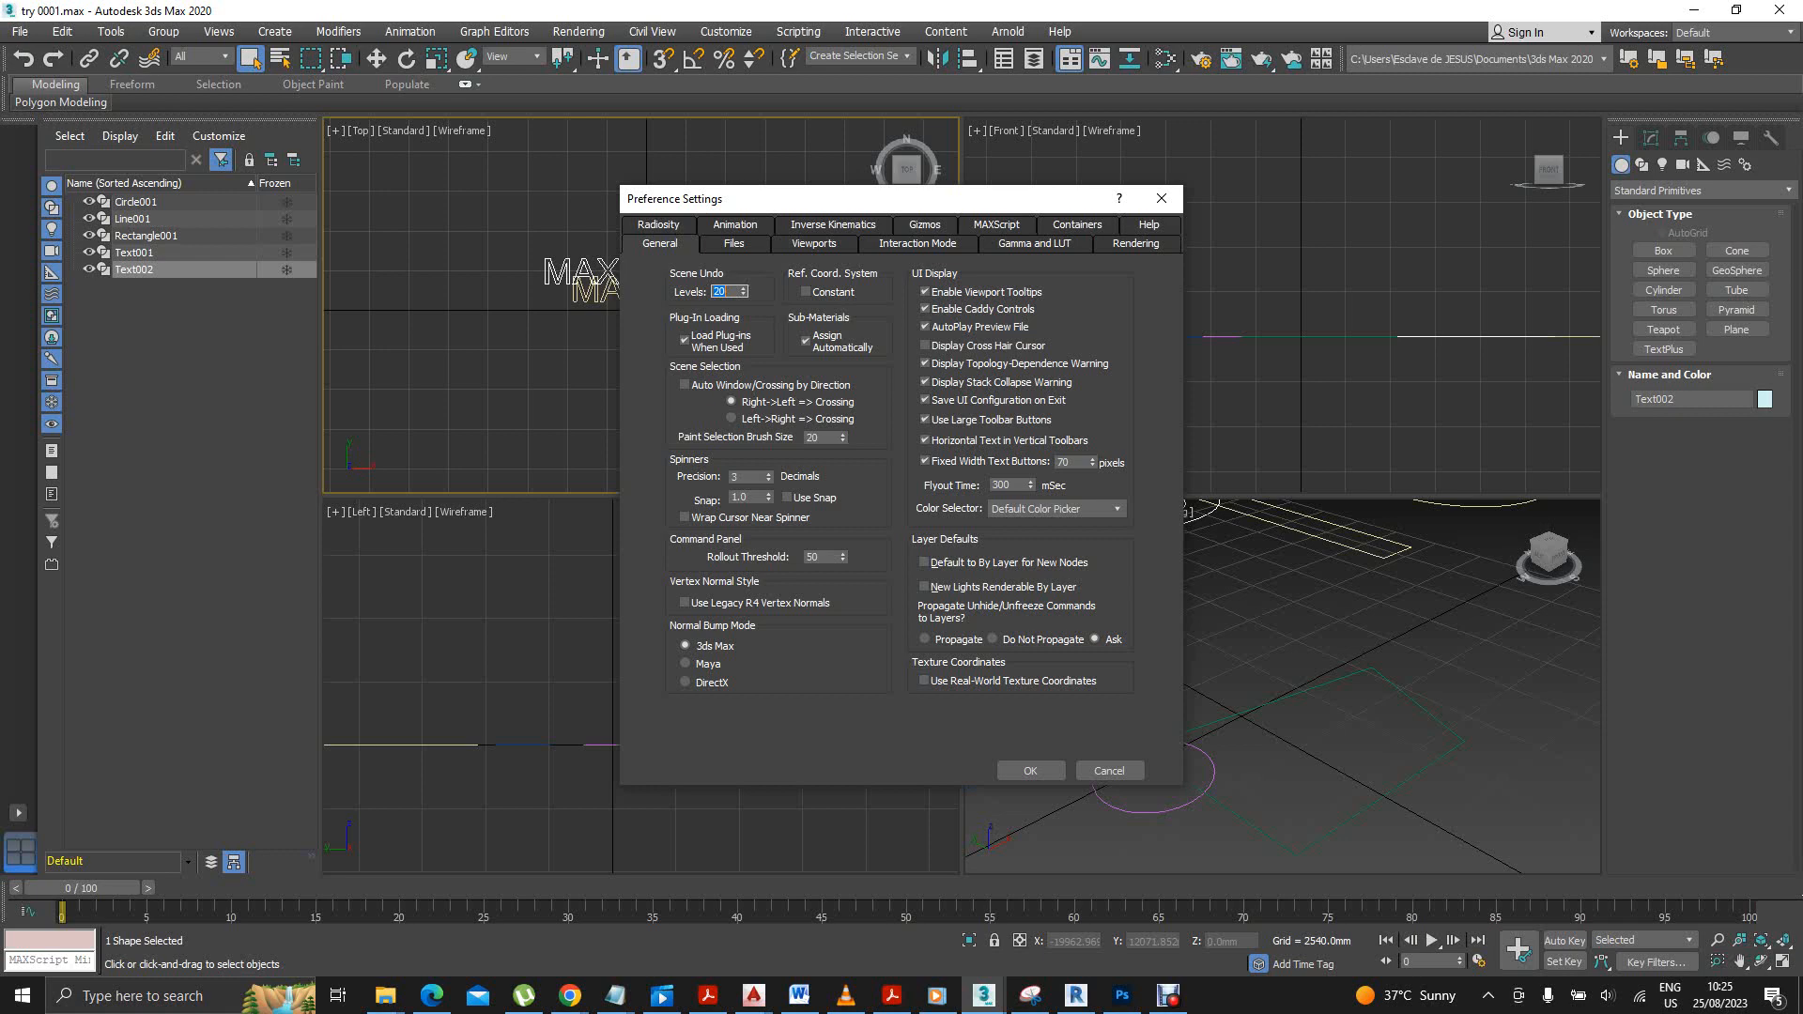
{"action": "left_click", "coordinate": [1161, 198]}
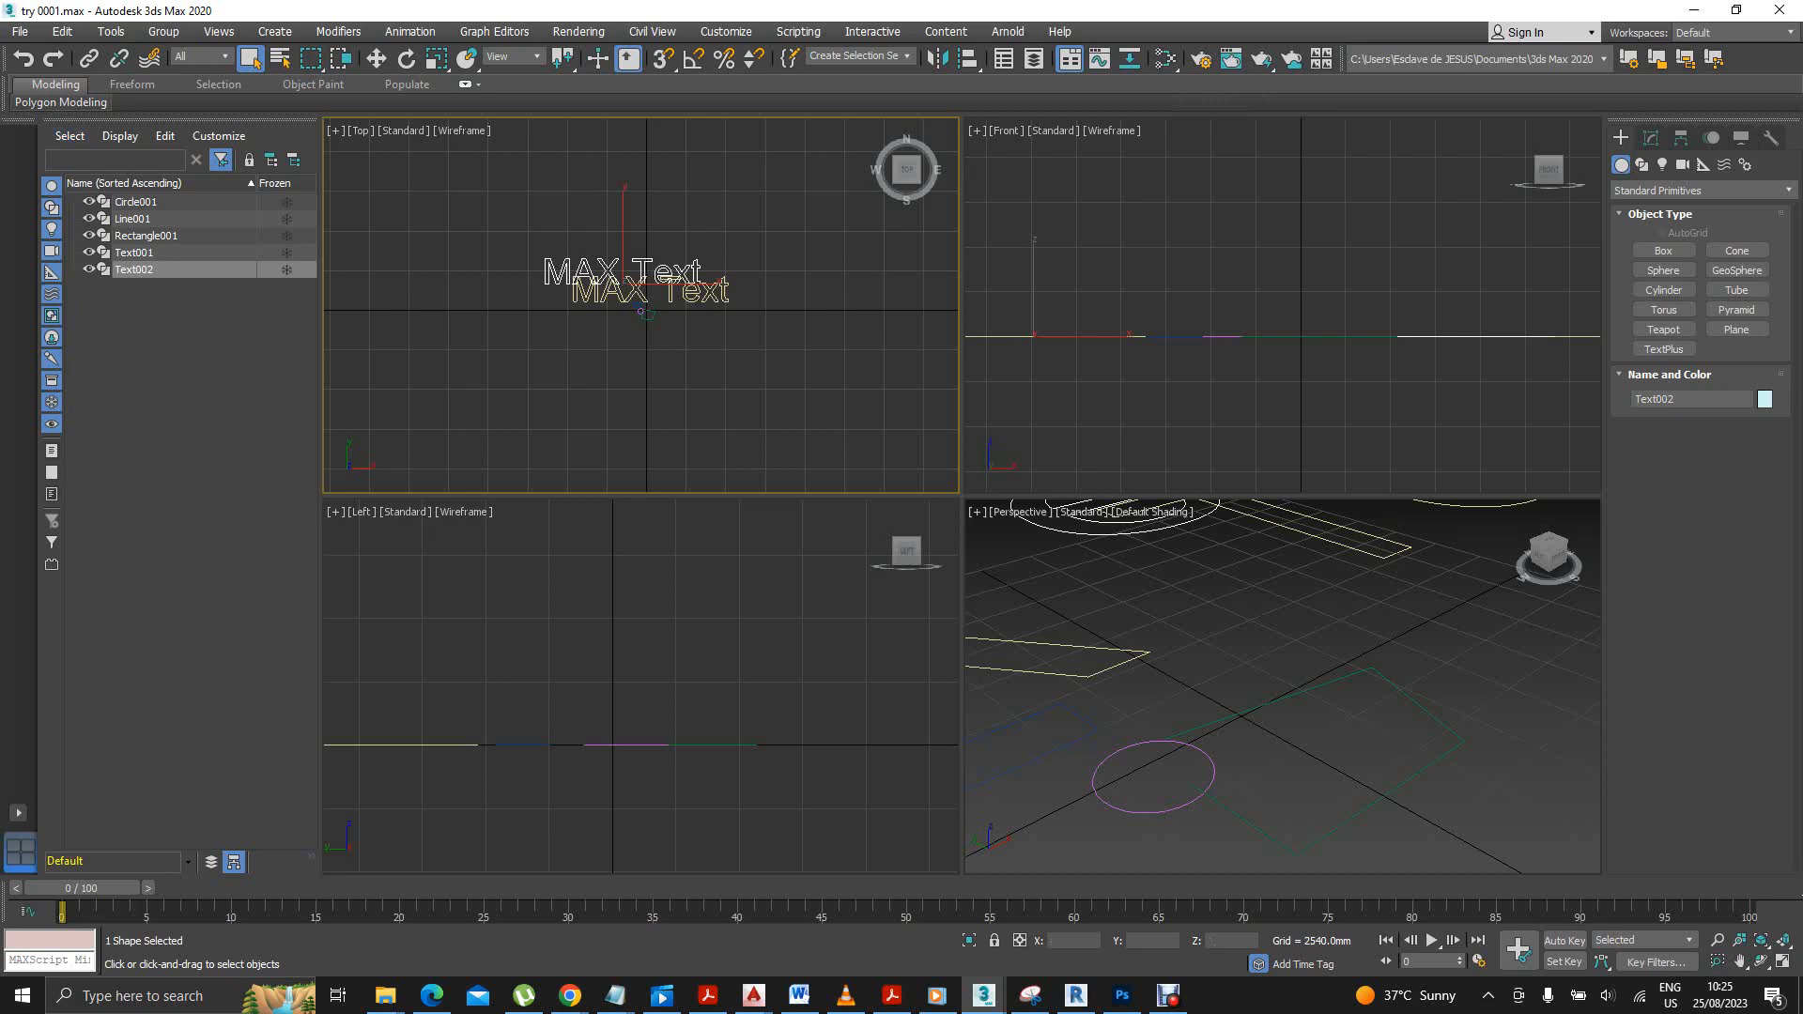
Create a standard box below the texts in the Top viewport, about 6683 mm long, 5599 mm wide and 2167 mm high.
{"action": "left_click", "coordinate": [1662, 251]}
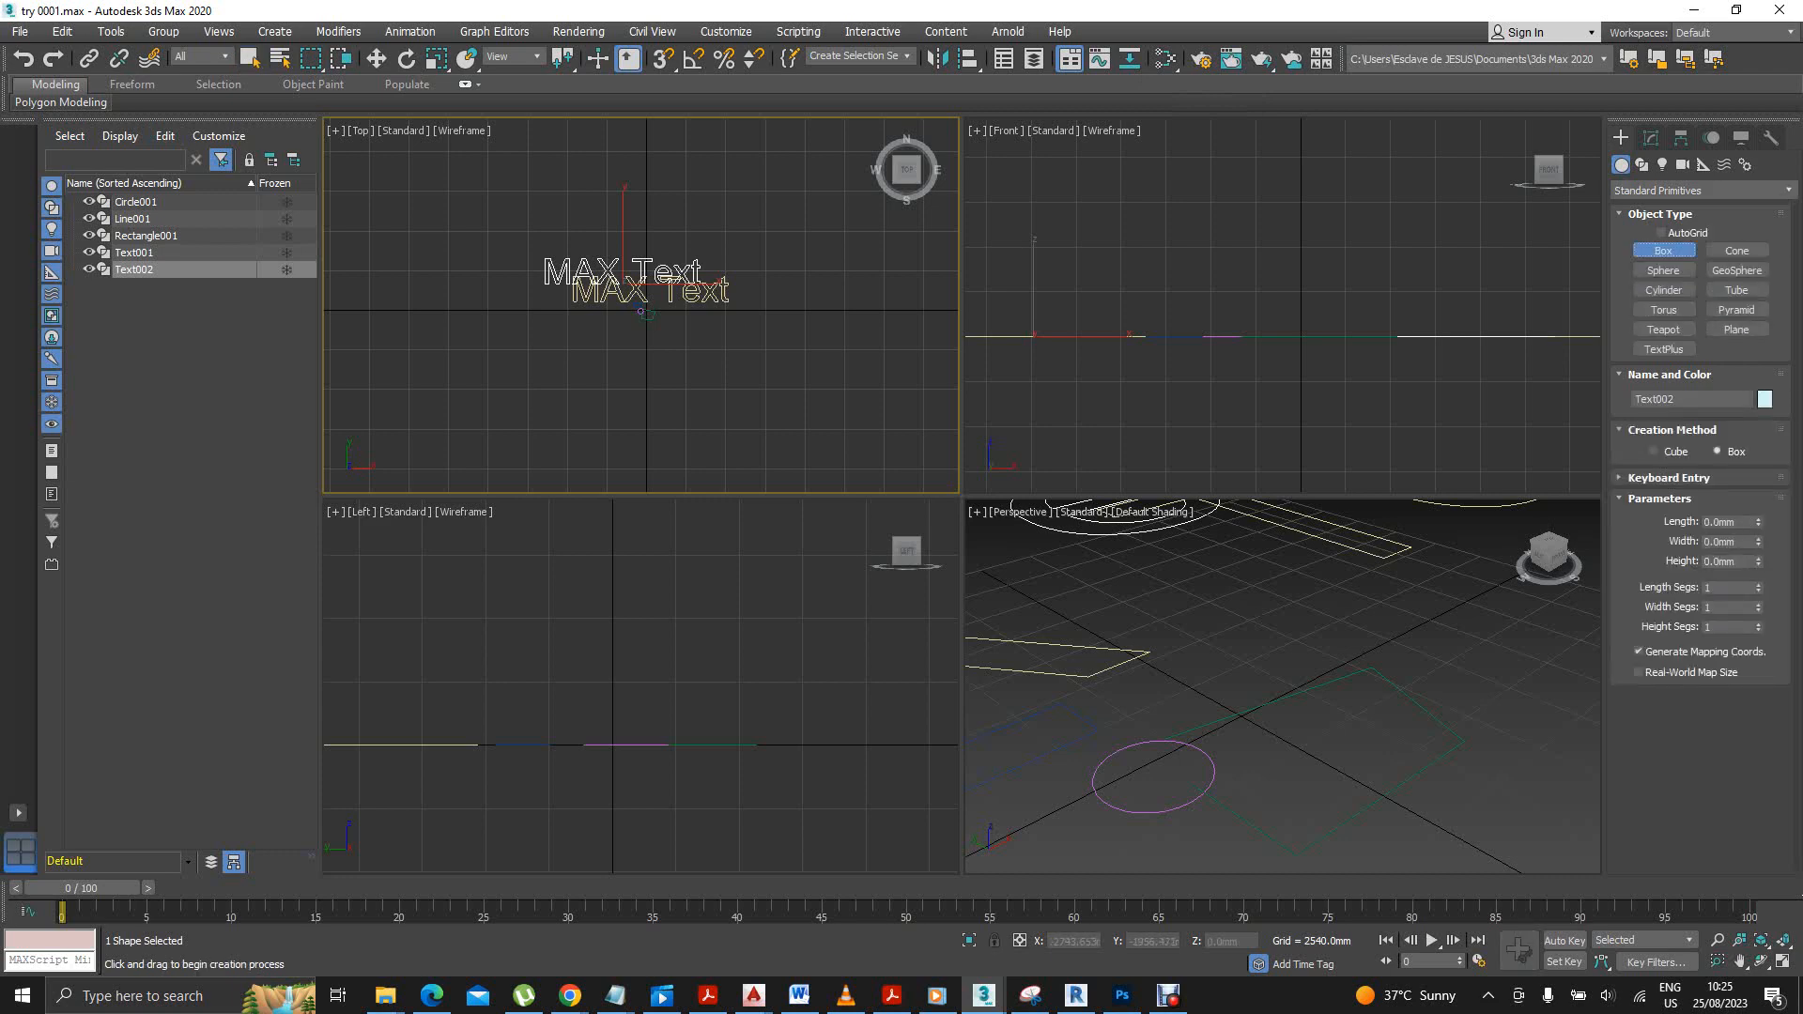
{"action": "left_click", "coordinate": [605, 340]}
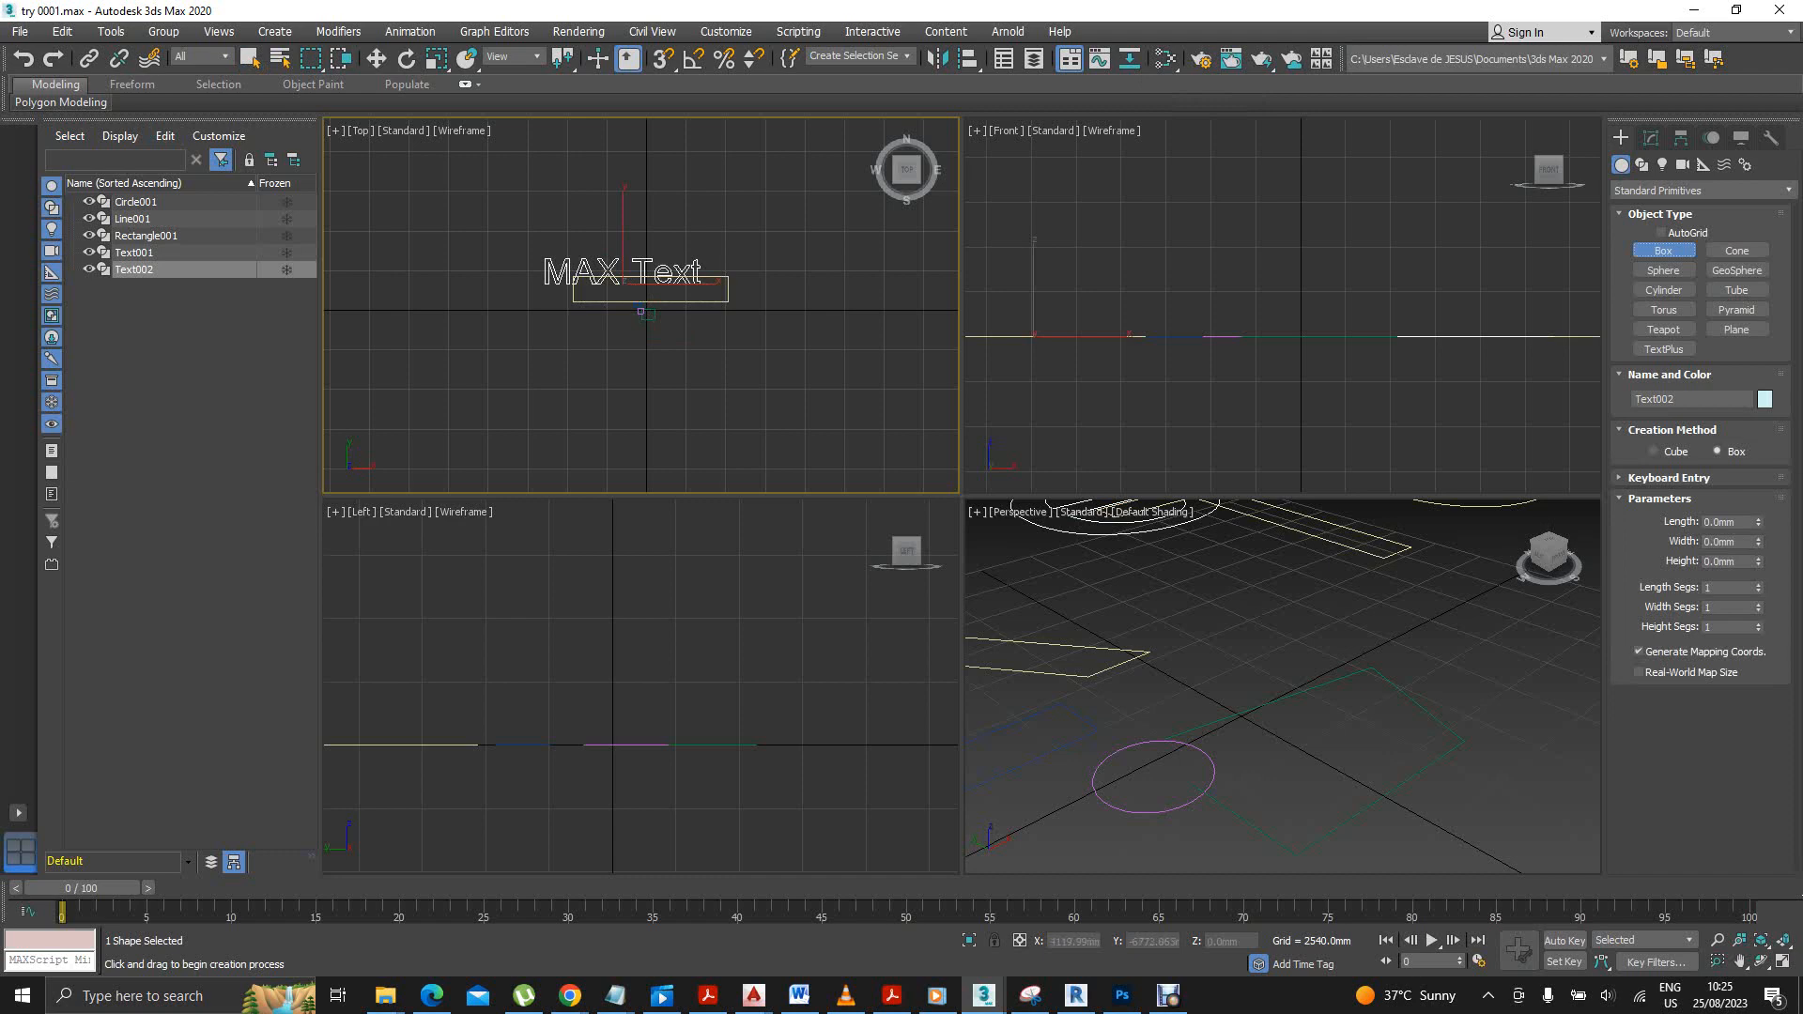
{"action": "left_click_drag", "start_coordinate": [661, 346], "coordinate": [750, 453]}
{"action": "left_click", "coordinate": [772, 420]}
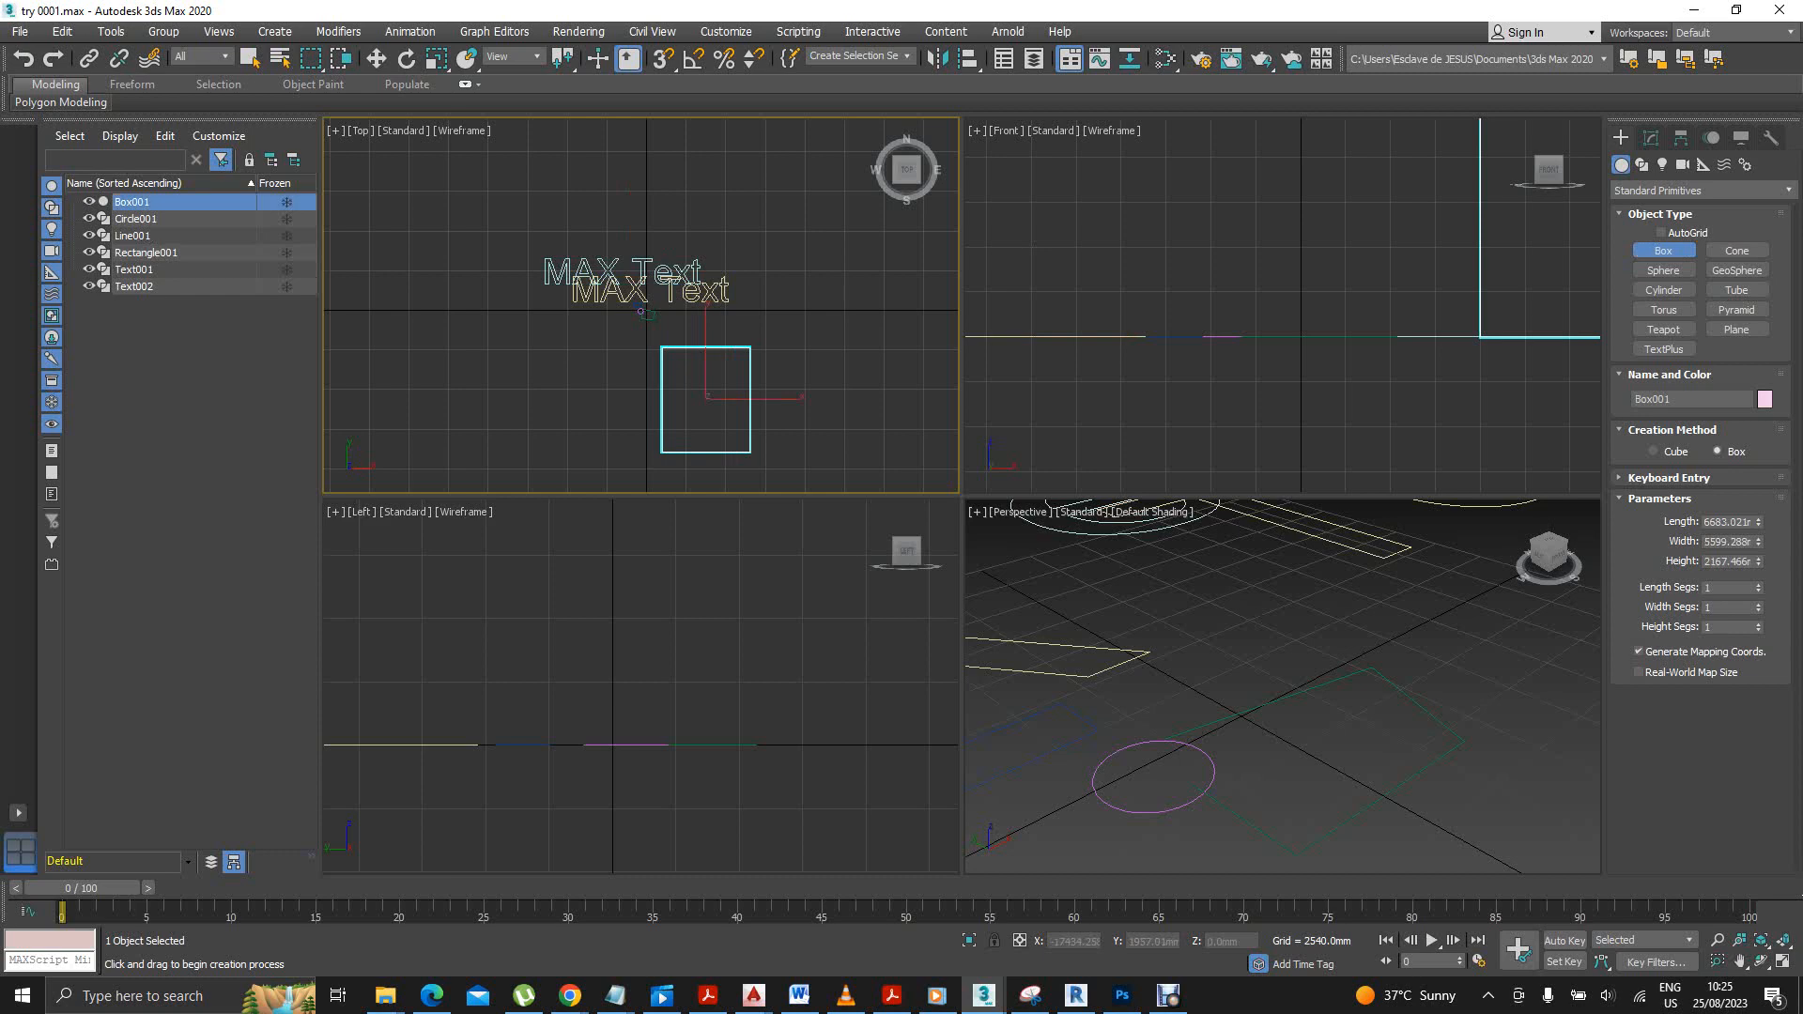
Hide the box, the first text and the second text in turn, showing each one again.
{"action": "left_click", "coordinate": [89, 202]}
{"action": "left_click", "coordinate": [90, 202]}
{"action": "left_click", "coordinate": [89, 269]}
{"action": "left_click", "coordinate": [89, 270]}
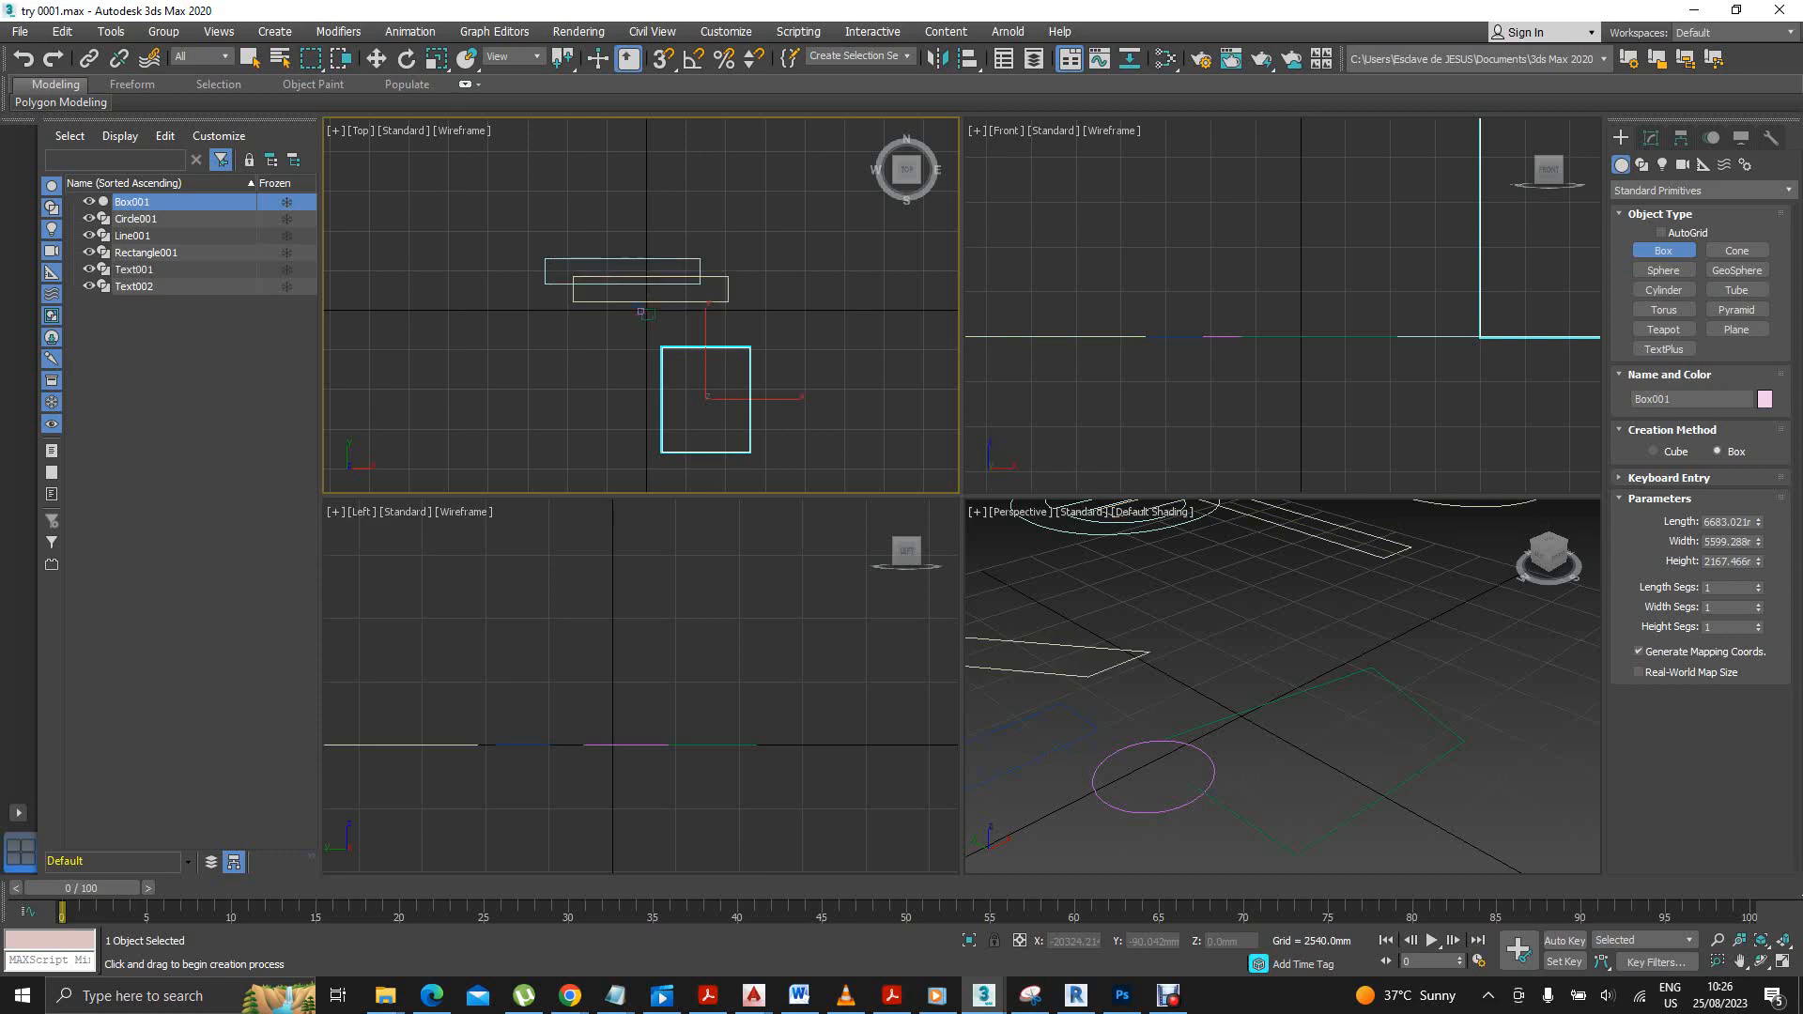
{"action": "left_click", "coordinate": [90, 287]}
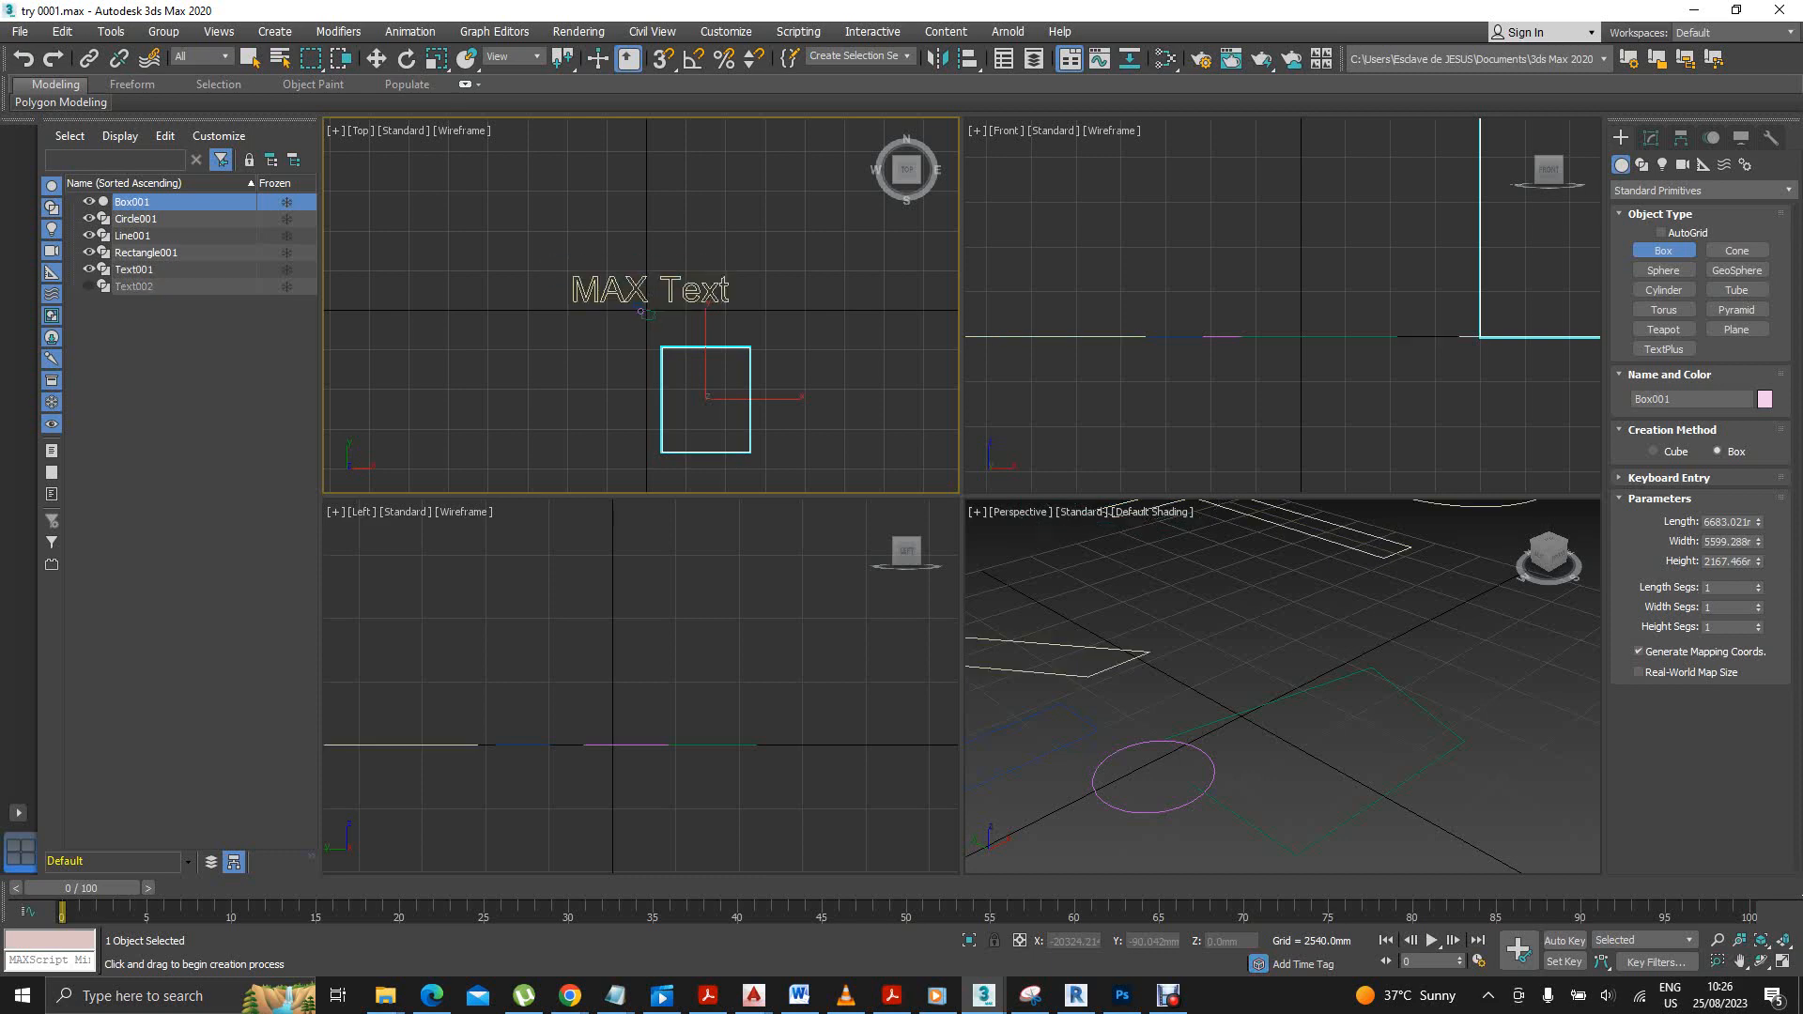
{"action": "left_click", "coordinate": [90, 286]}
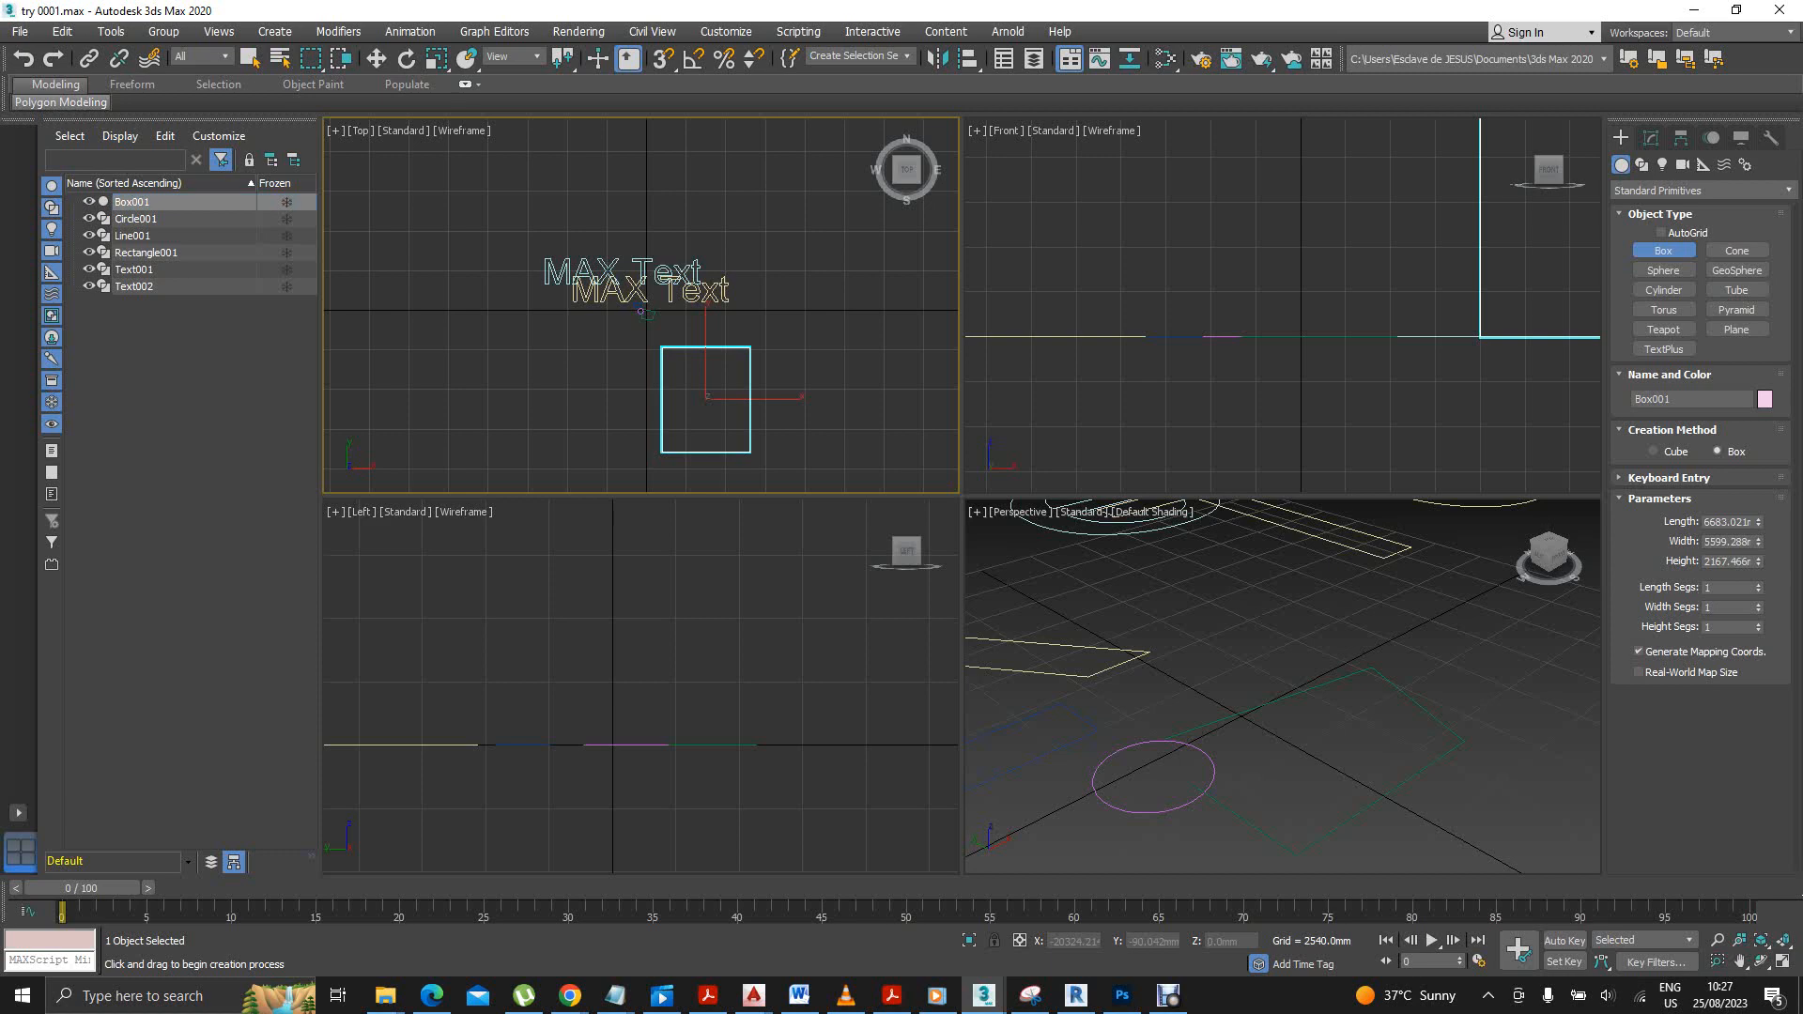
{"action": "mouse_move", "coordinate": [61, 102]}
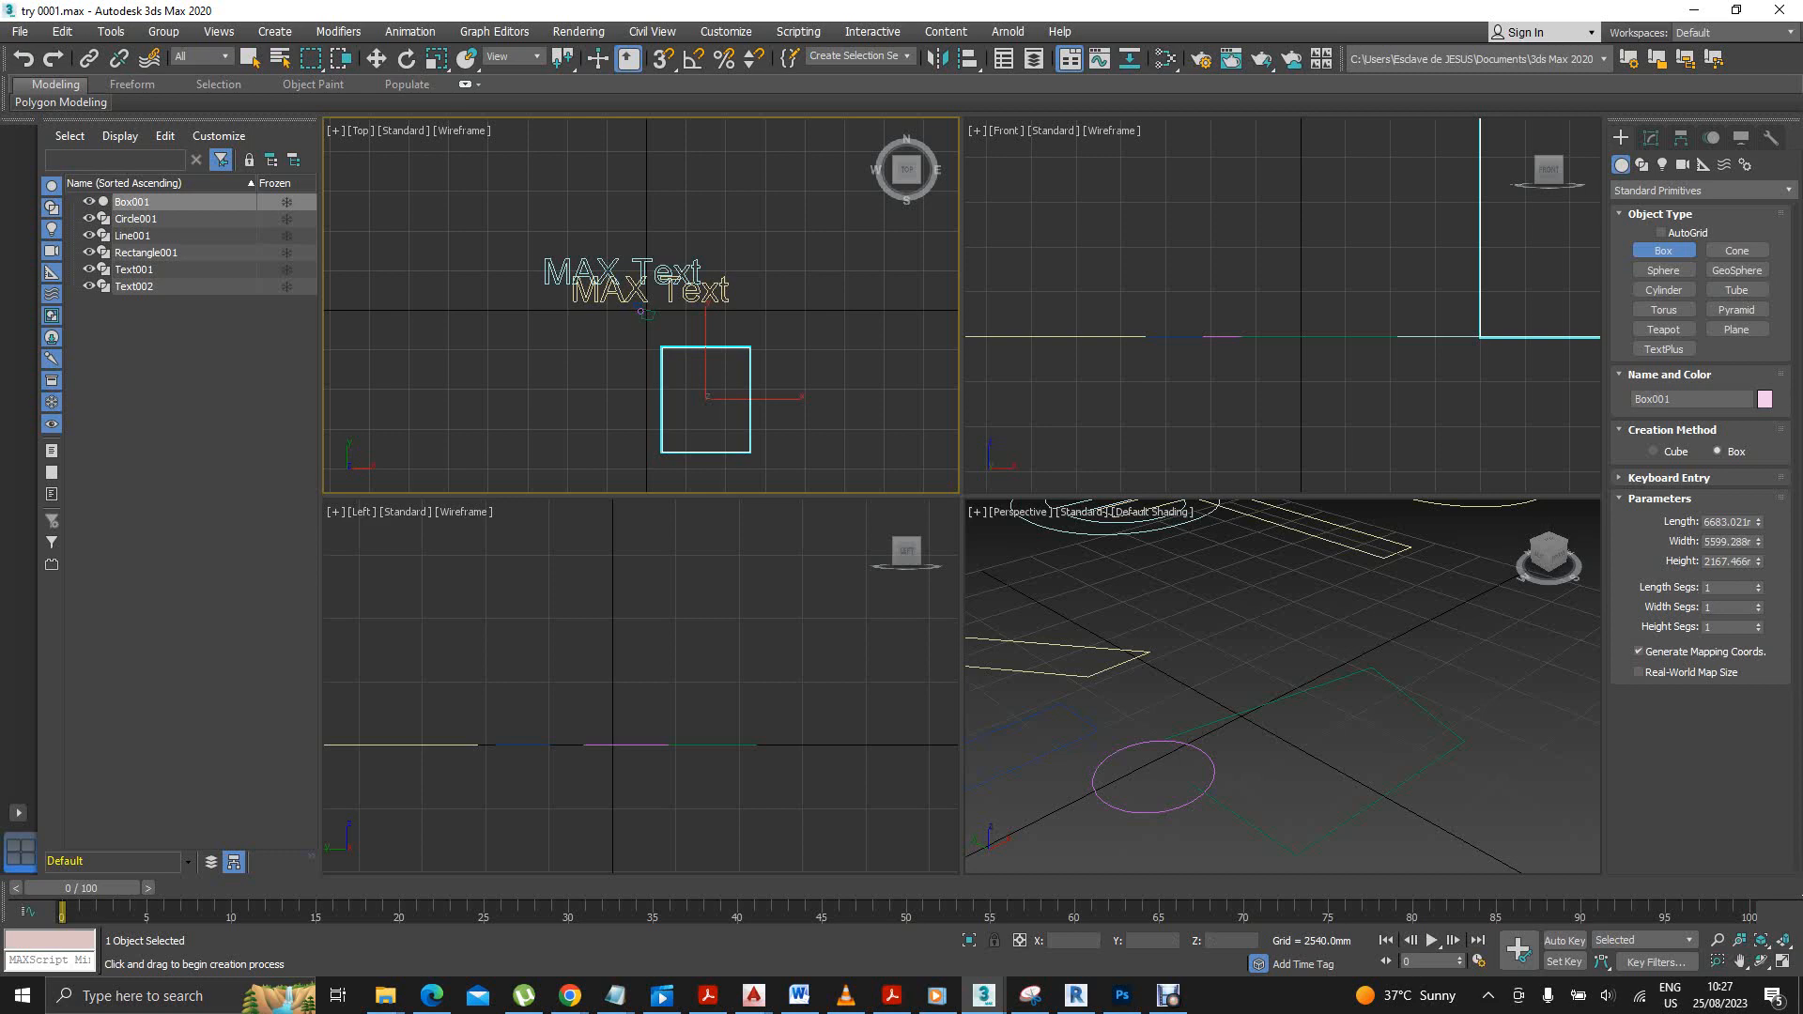
{"action": "scroll", "coordinate": [676, 315], "scroll_direction": "down", "scroll_amount": 2}
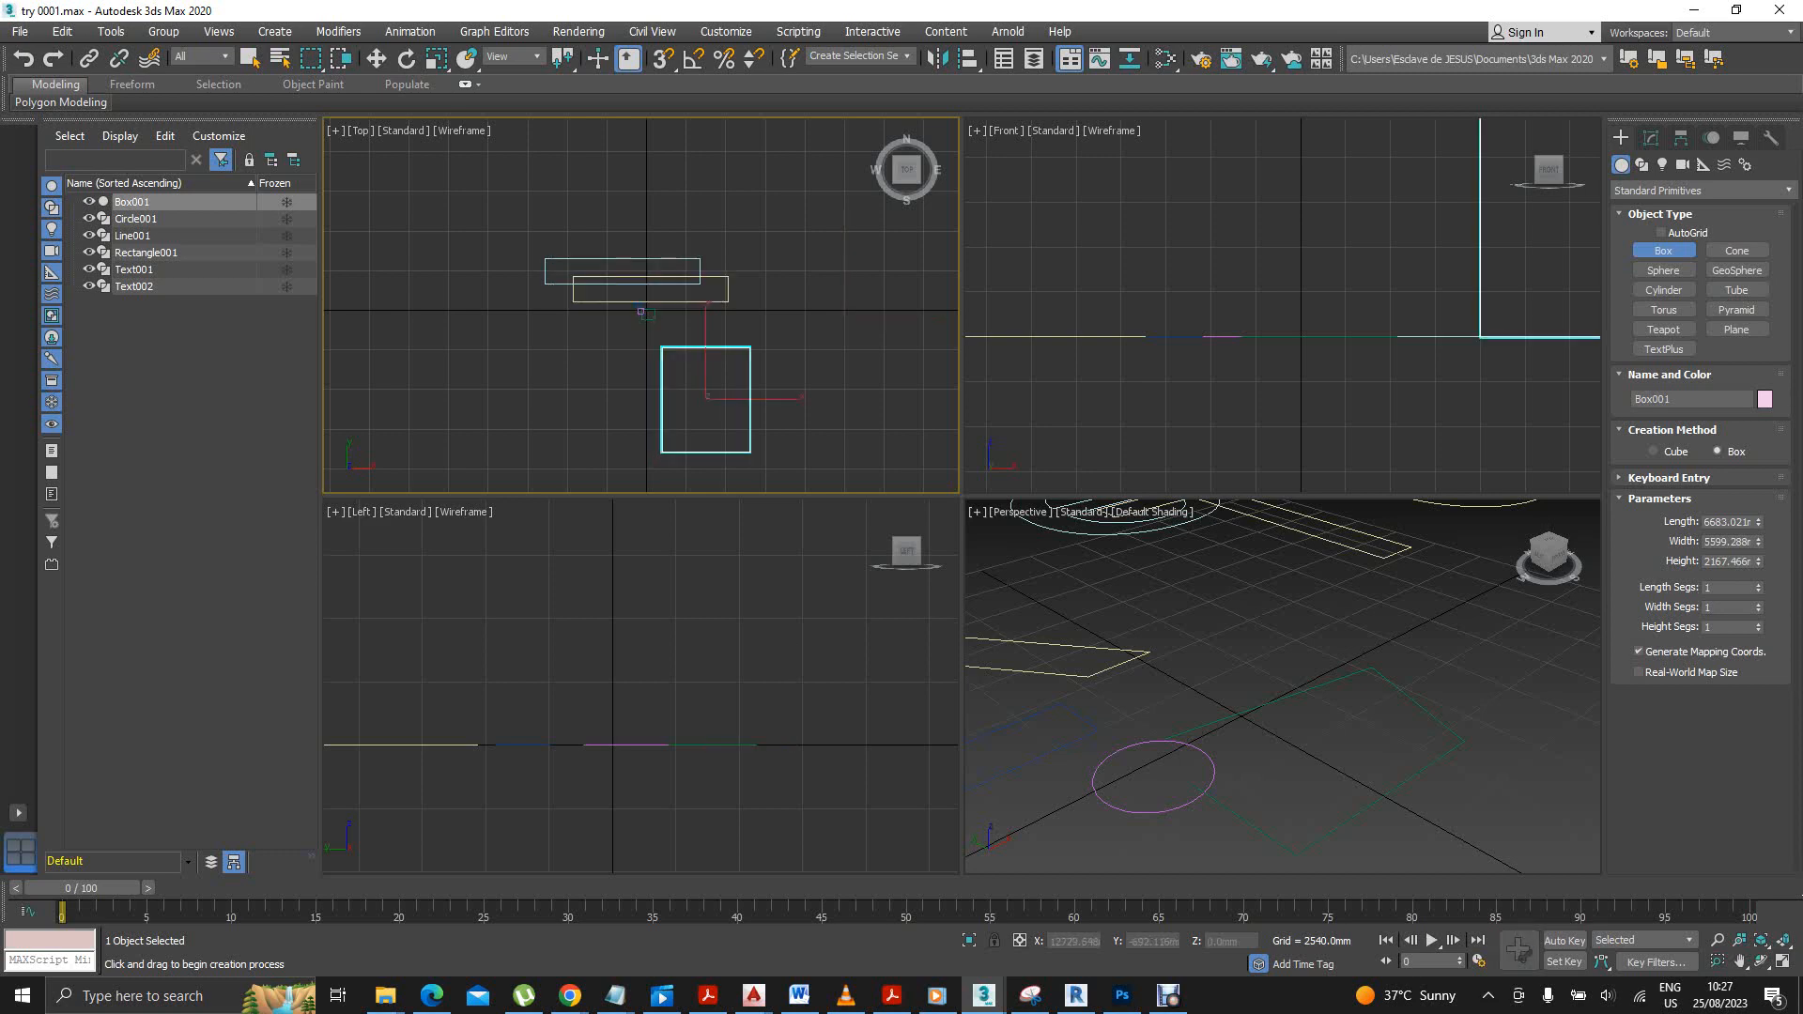
{"action": "scroll", "coordinate": [652, 322], "scroll_direction": "down", "scroll_amount": 1}
{"action": "scroll", "coordinate": [699, 328], "scroll_direction": "up", "scroll_amount": 3}
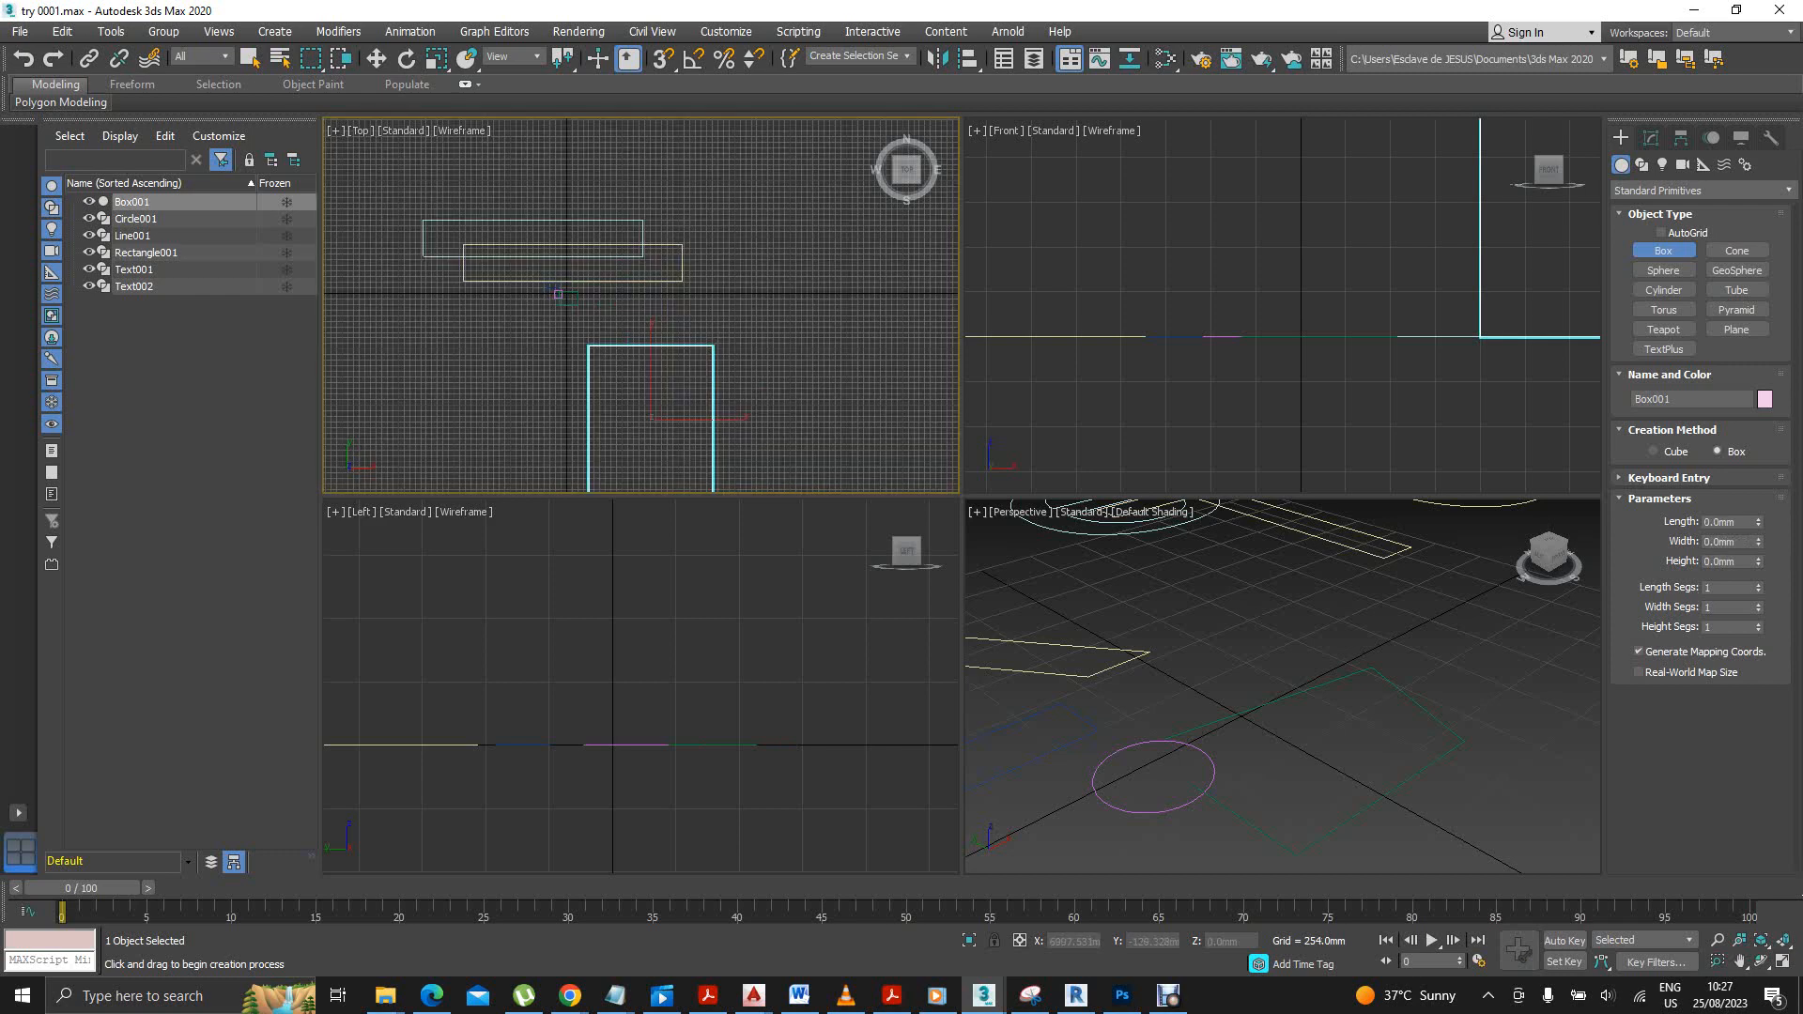
{"action": "scroll", "coordinate": [684, 296], "scroll_direction": "down", "scroll_amount": 2}
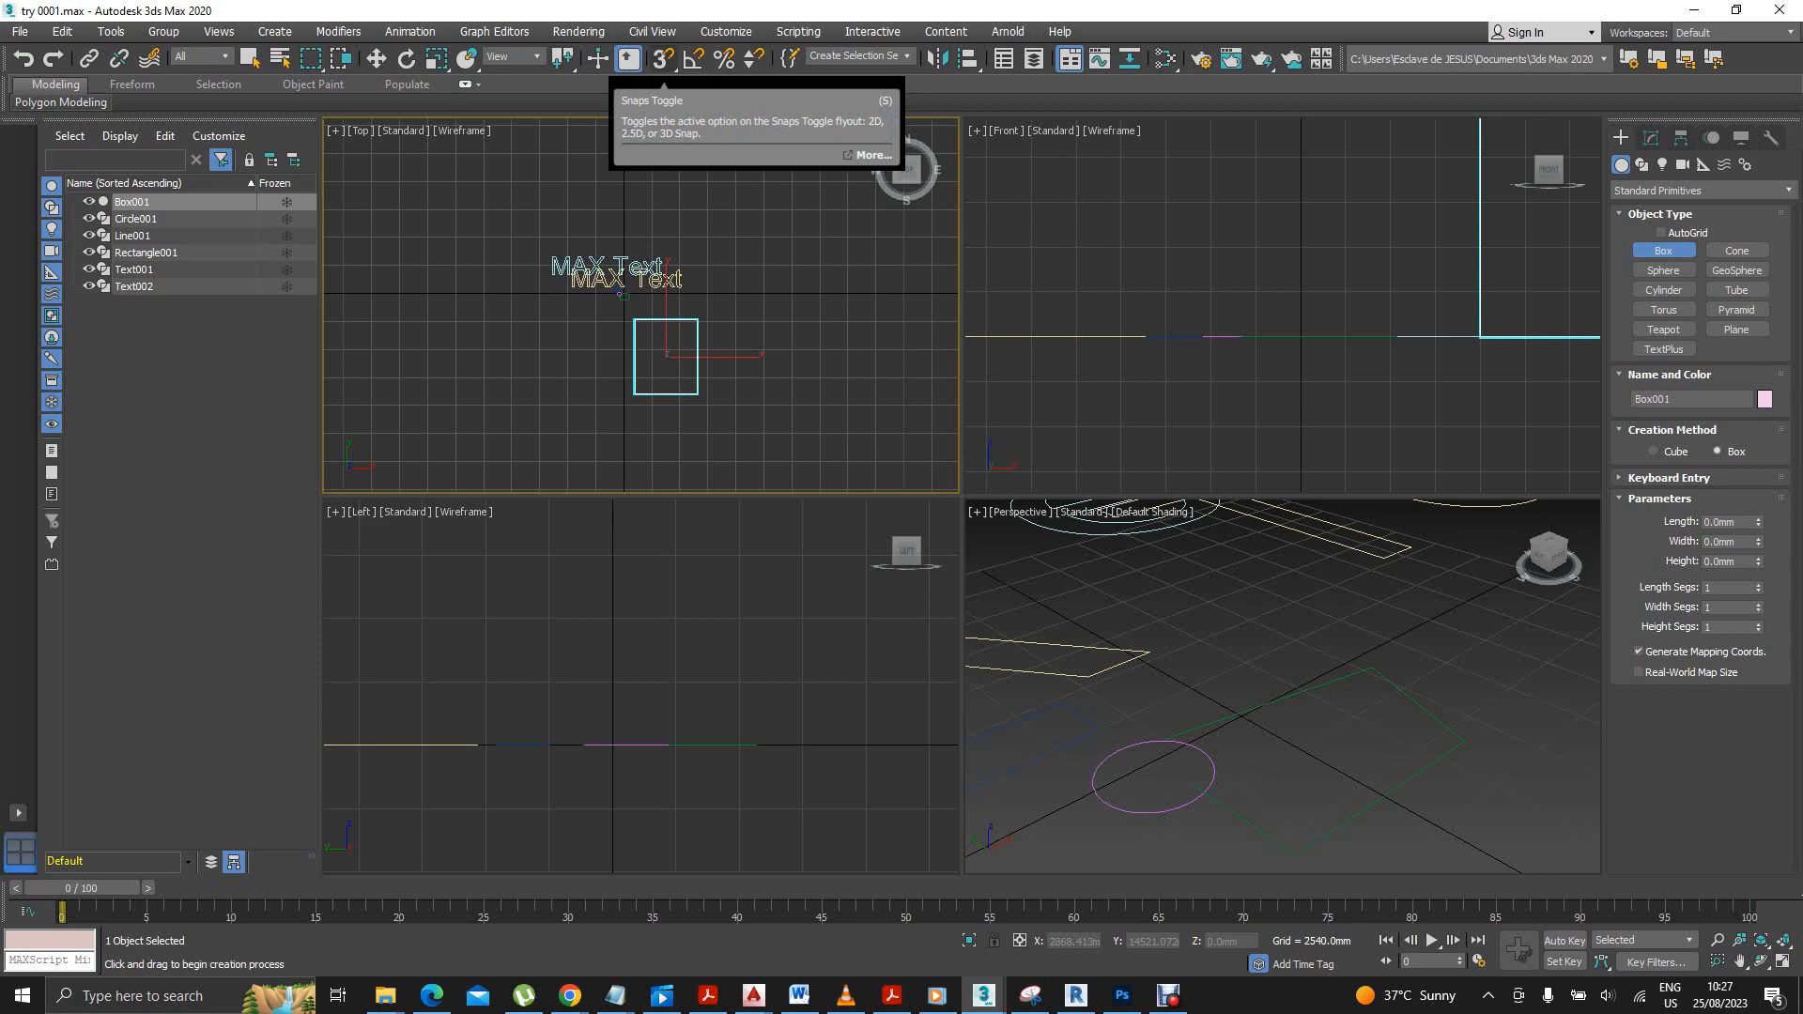
Turn on 3D snapping, angle snap and percent snap.
{"action": "left_click", "coordinate": [663, 59]}
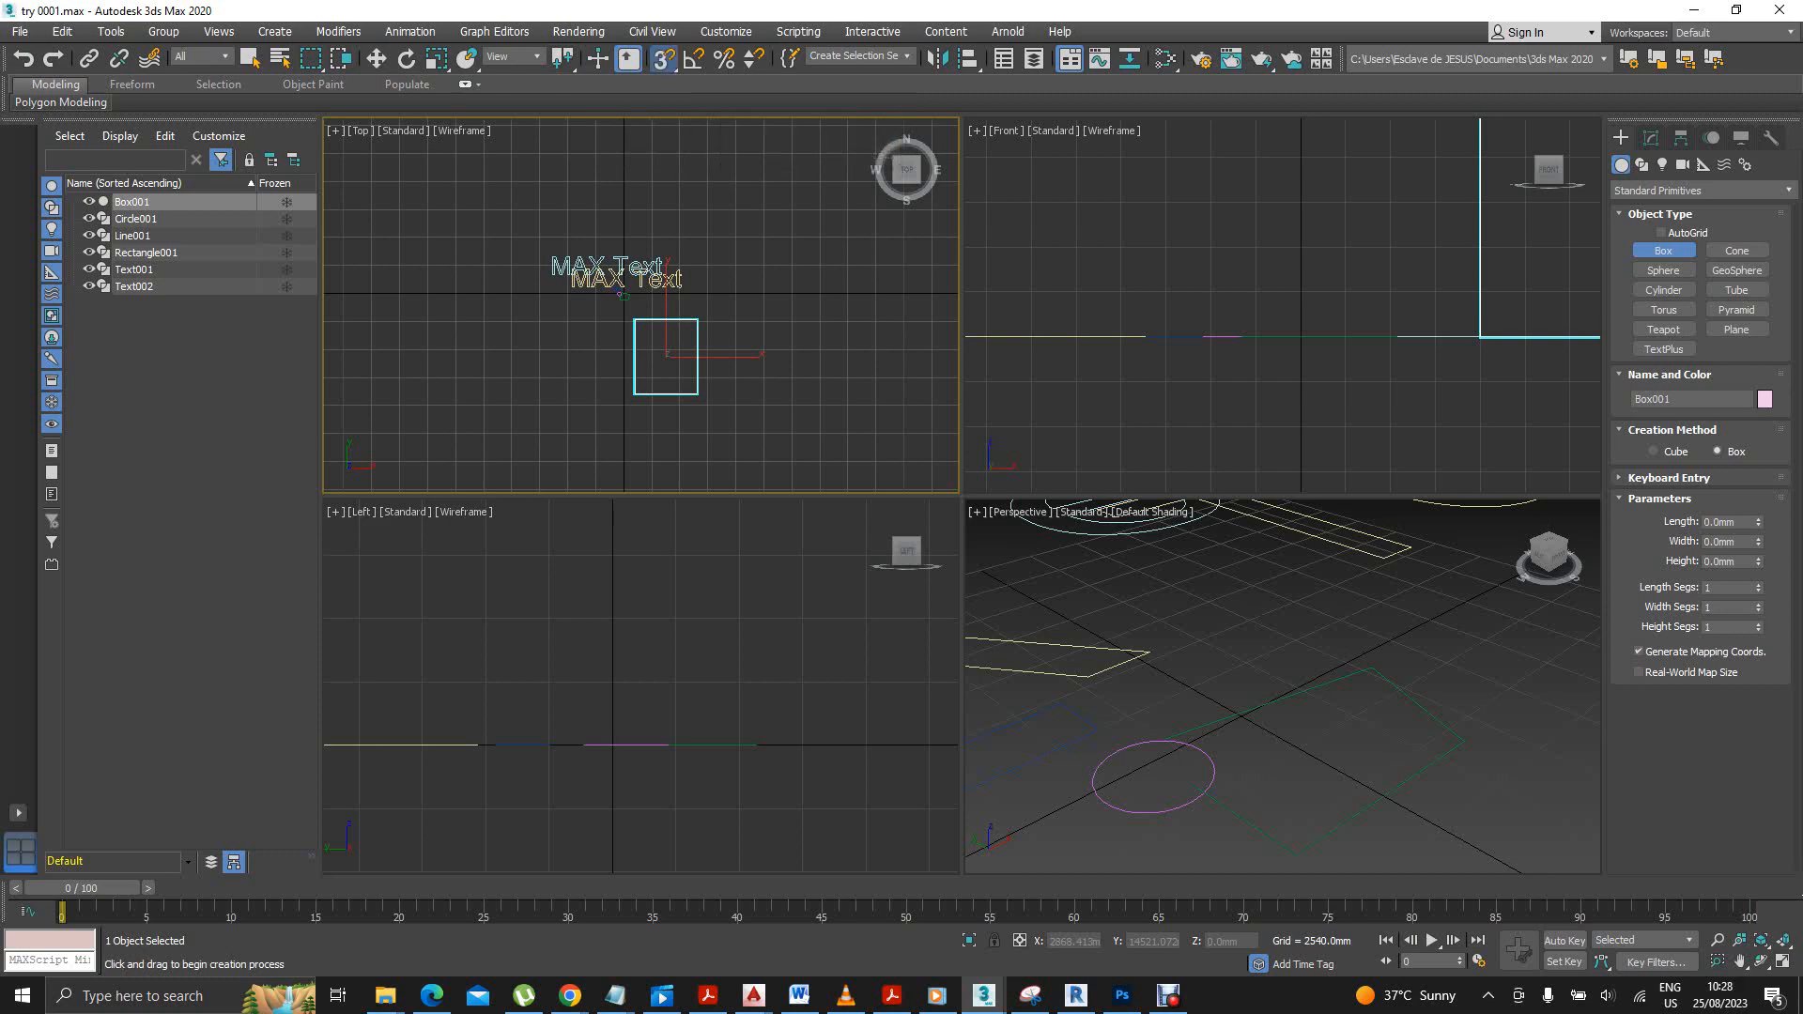
{"action": "left_click", "coordinate": [693, 59]}
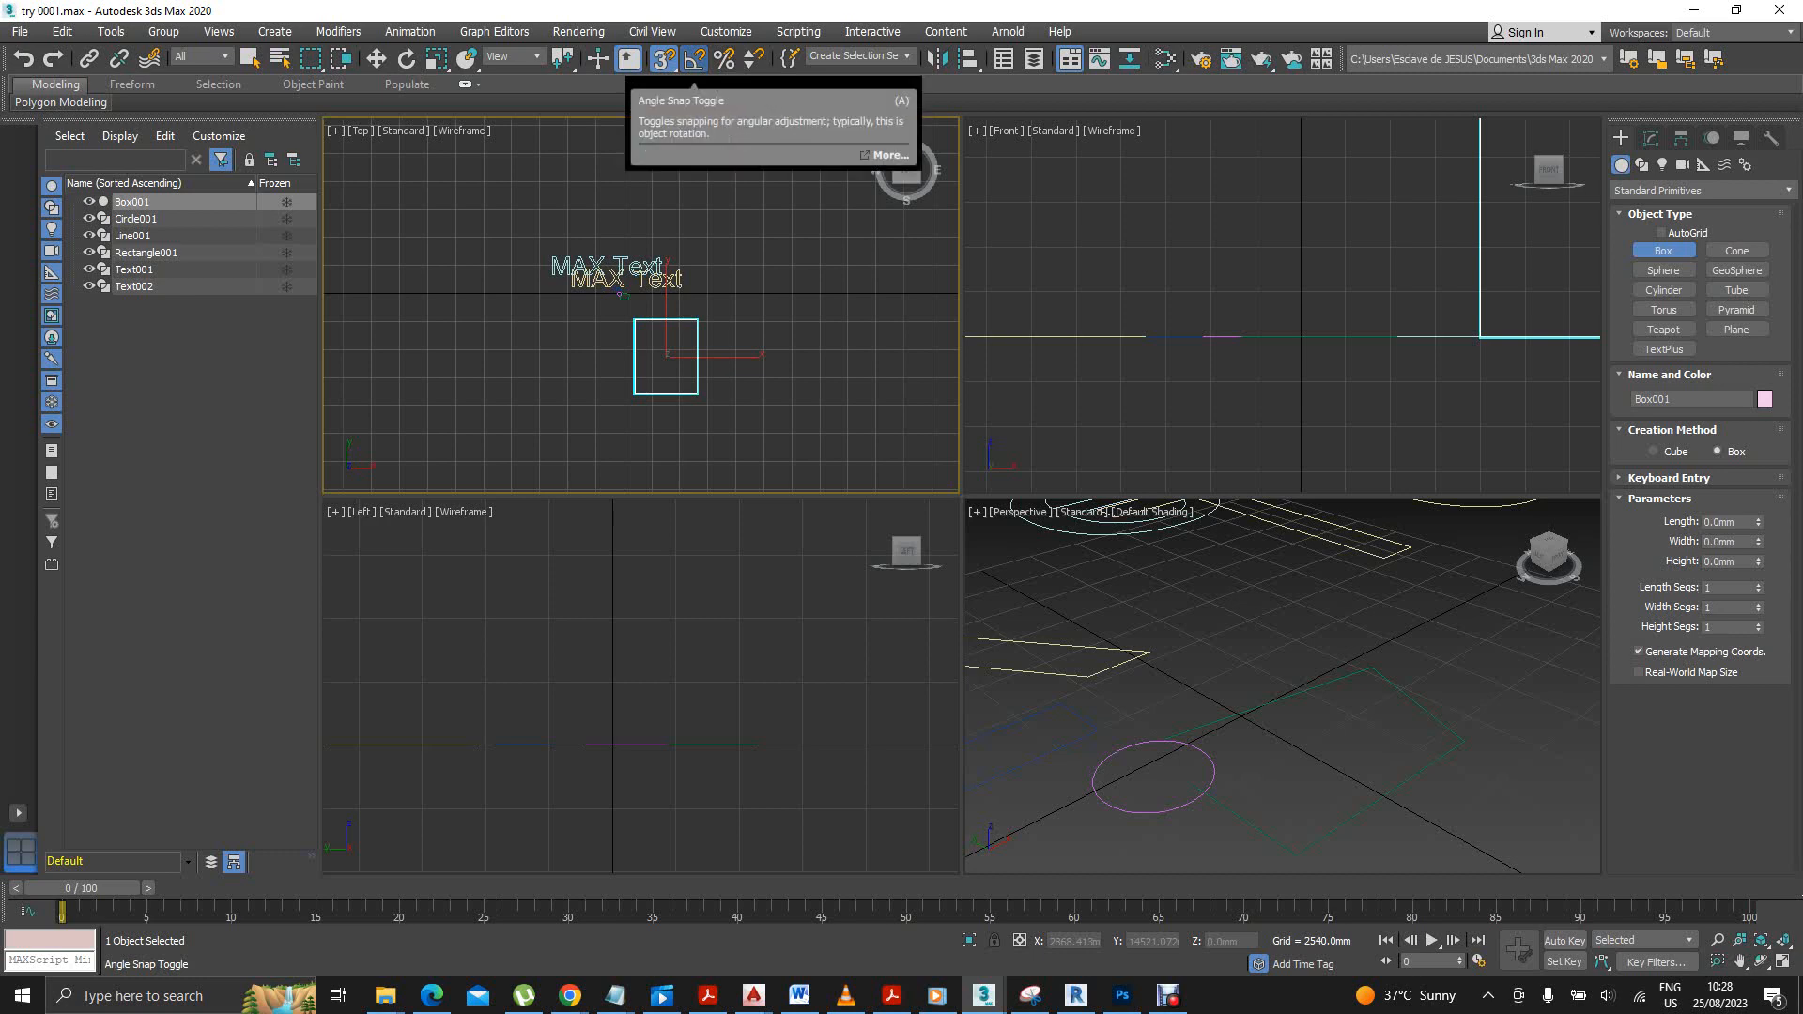
{"action": "left_click", "coordinate": [724, 59]}
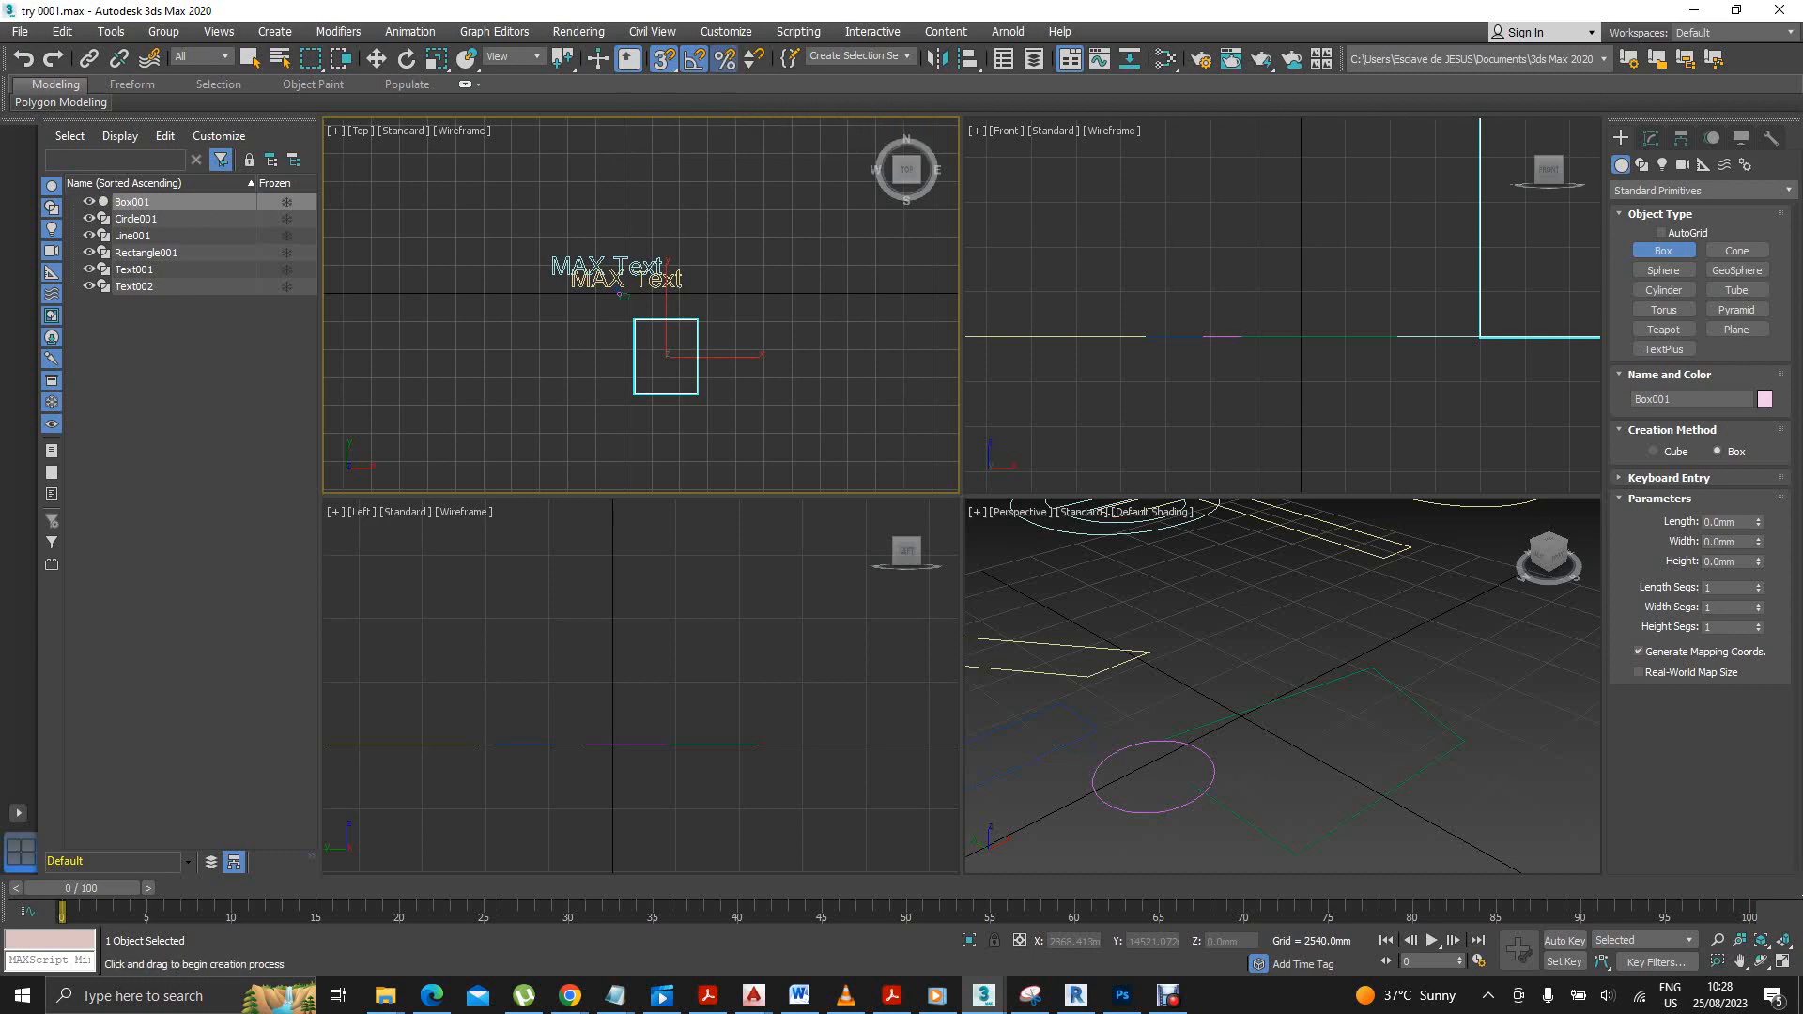
Check the Mirror options for the selected box, including axis and clone choices, and close them without mirroring.
{"action": "left_click", "coordinate": [938, 60]}
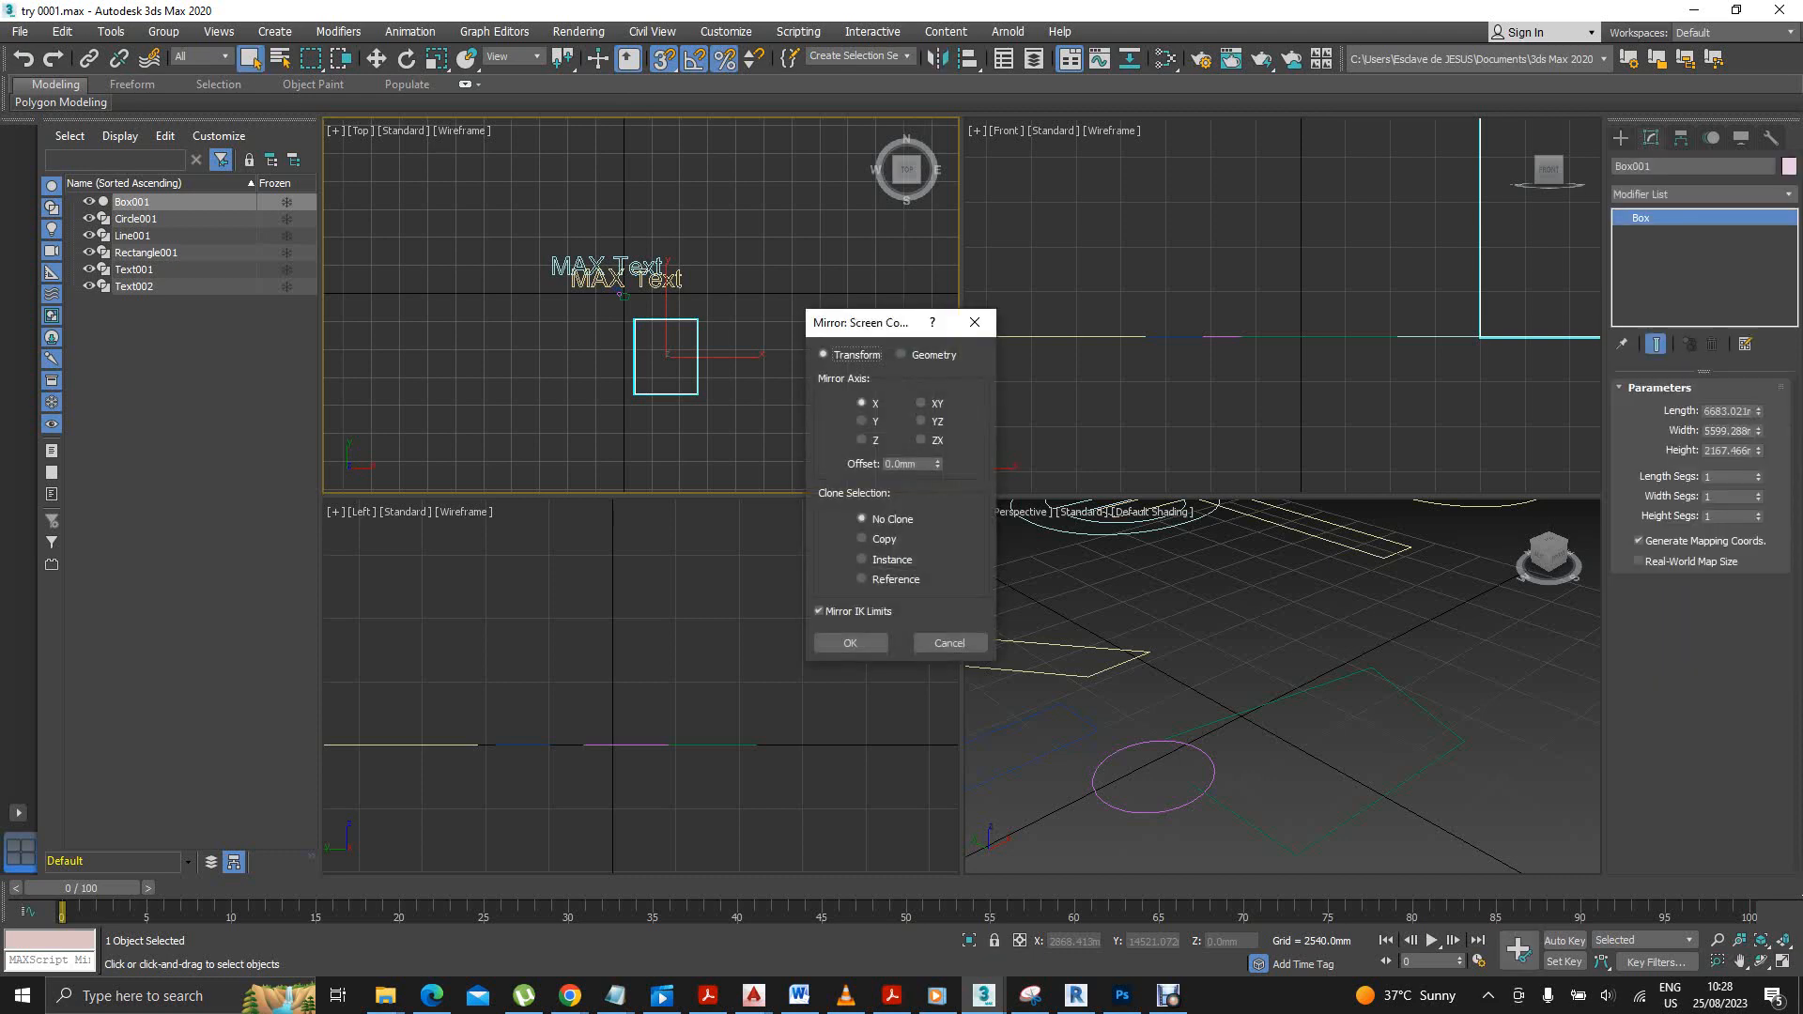
{"action": "left_click", "coordinate": [974, 322]}
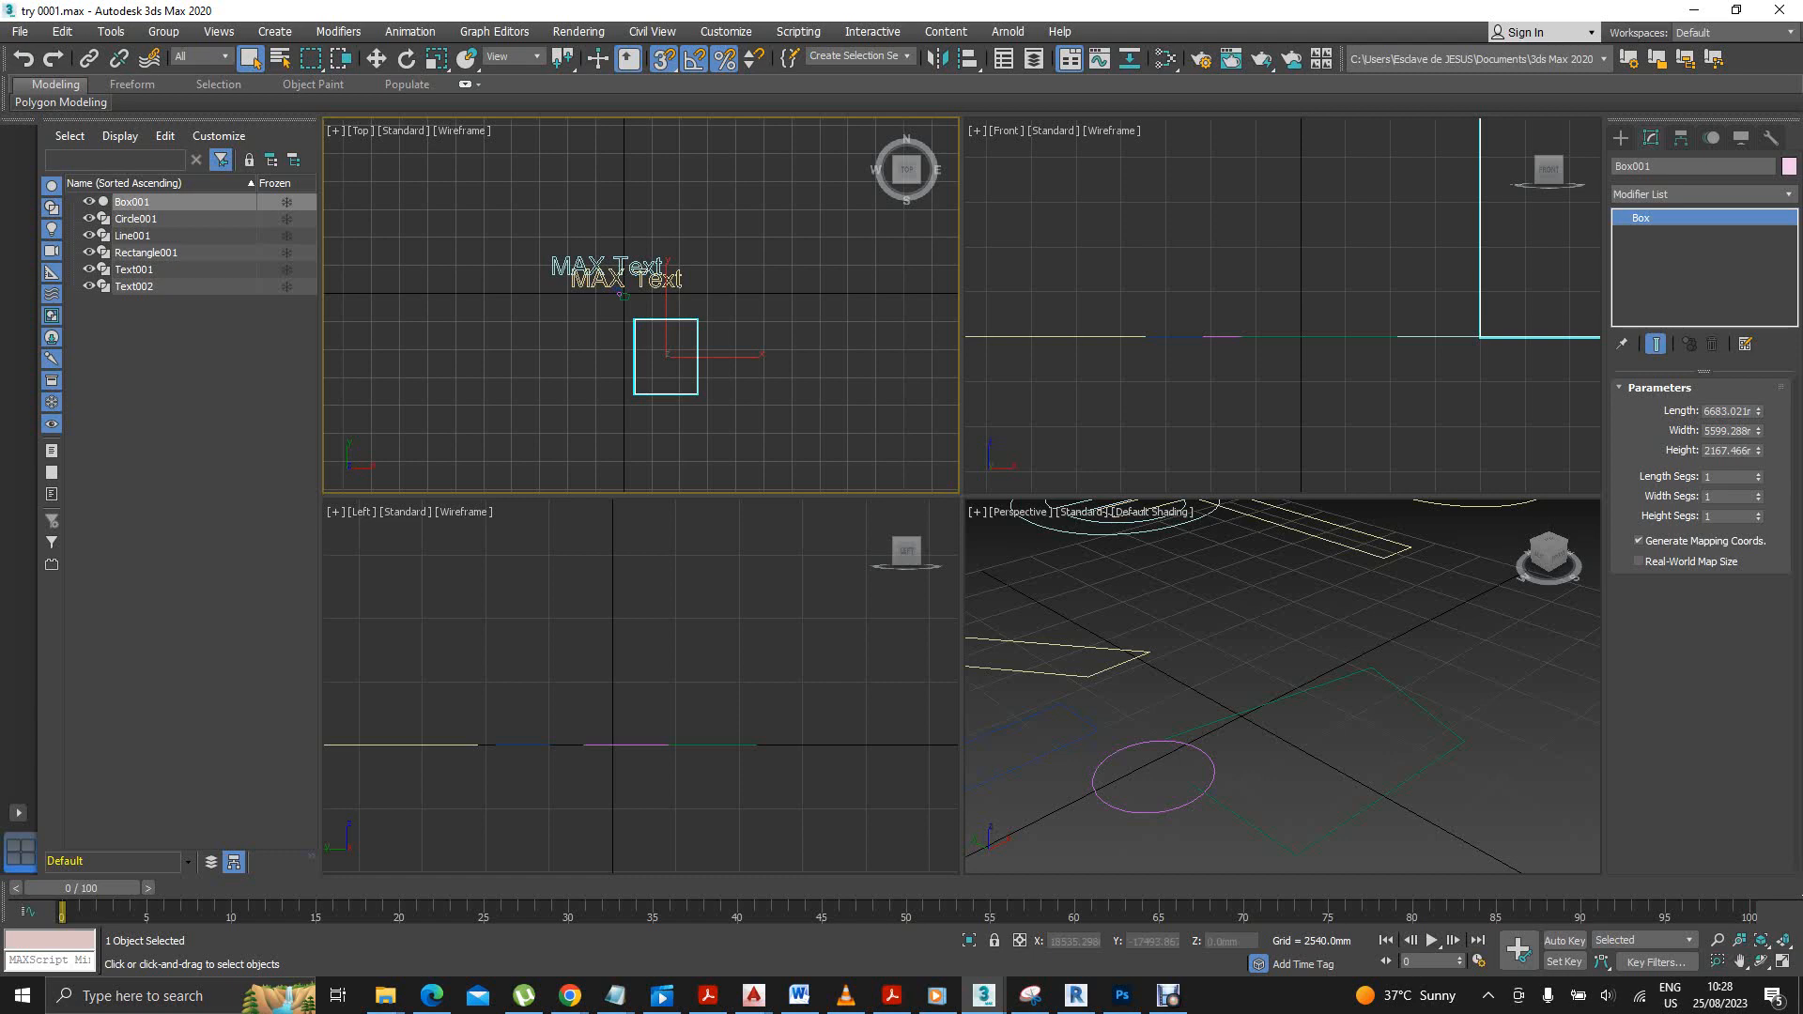
{"action": "scroll", "coordinate": [755, 535], "scroll_direction": "down", "scroll_amount": 4}
{"action": "scroll", "coordinate": [710, 724], "scroll_direction": "down", "scroll_amount": 4}
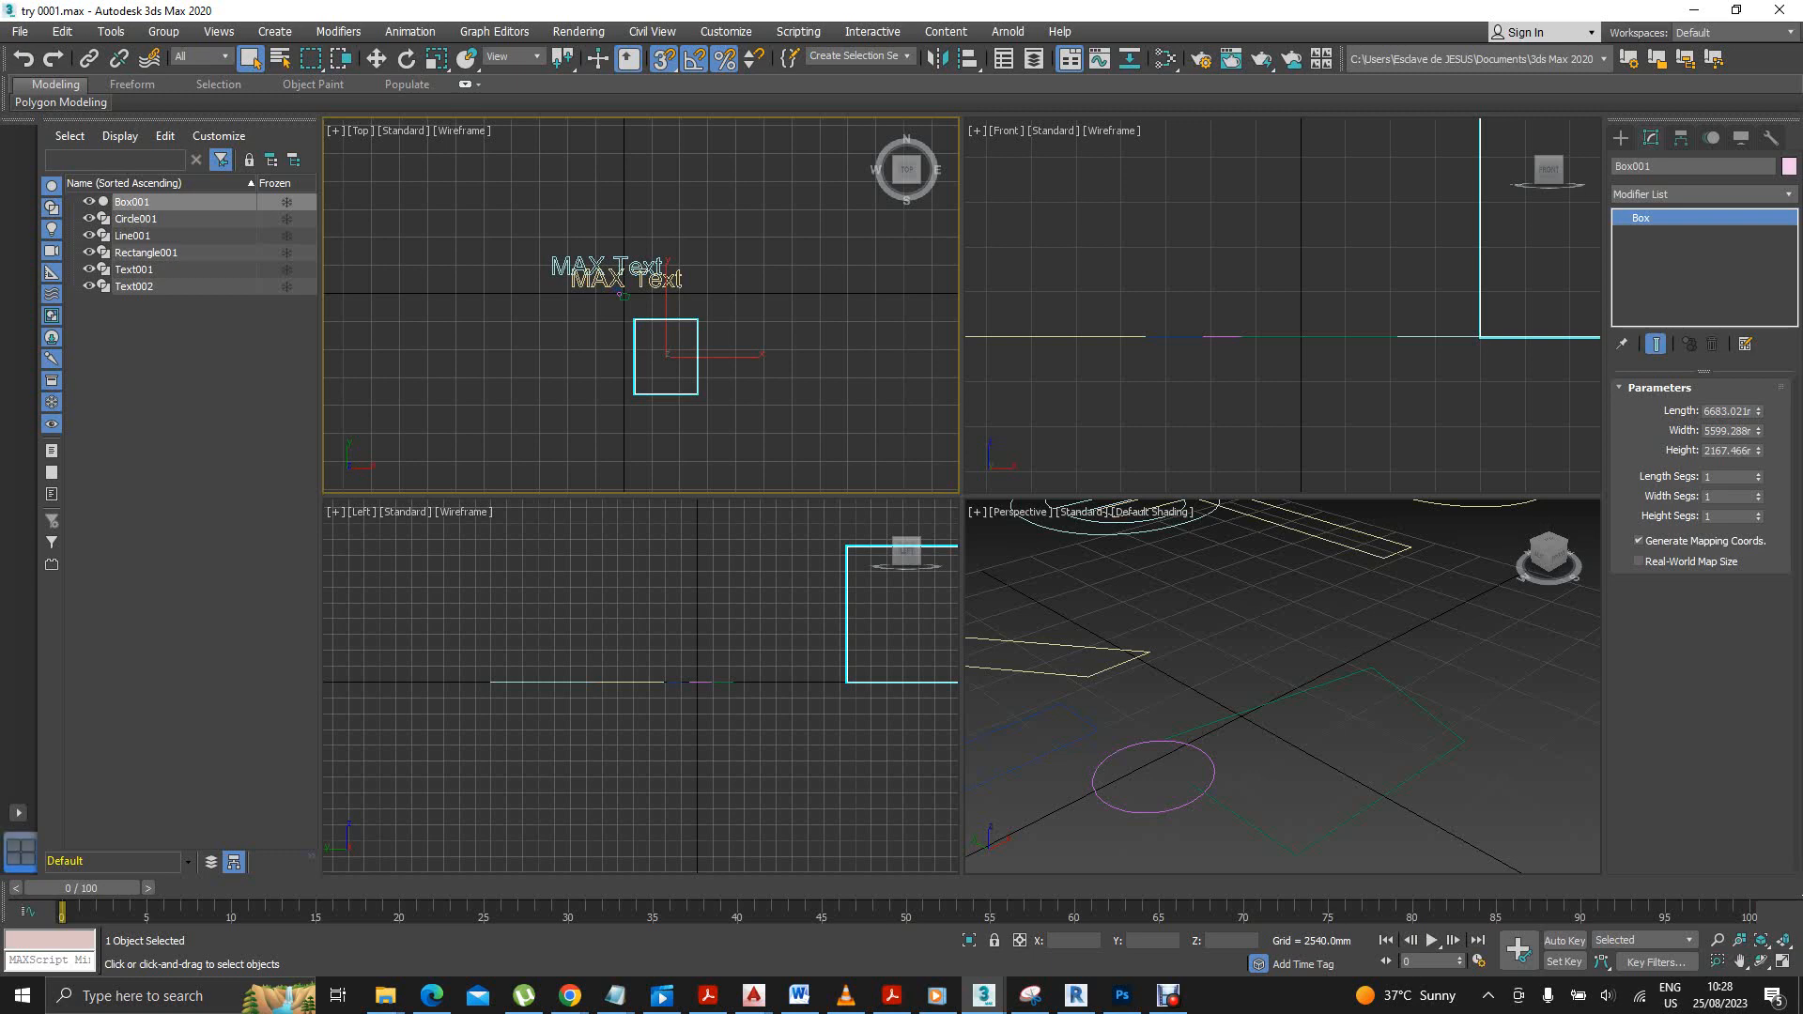
Add a viewport layout with two stacked views beside one tall view, activate its Front and Left views, and return to the four-viewport layout.
{"action": "left_click", "coordinate": [18, 812]}
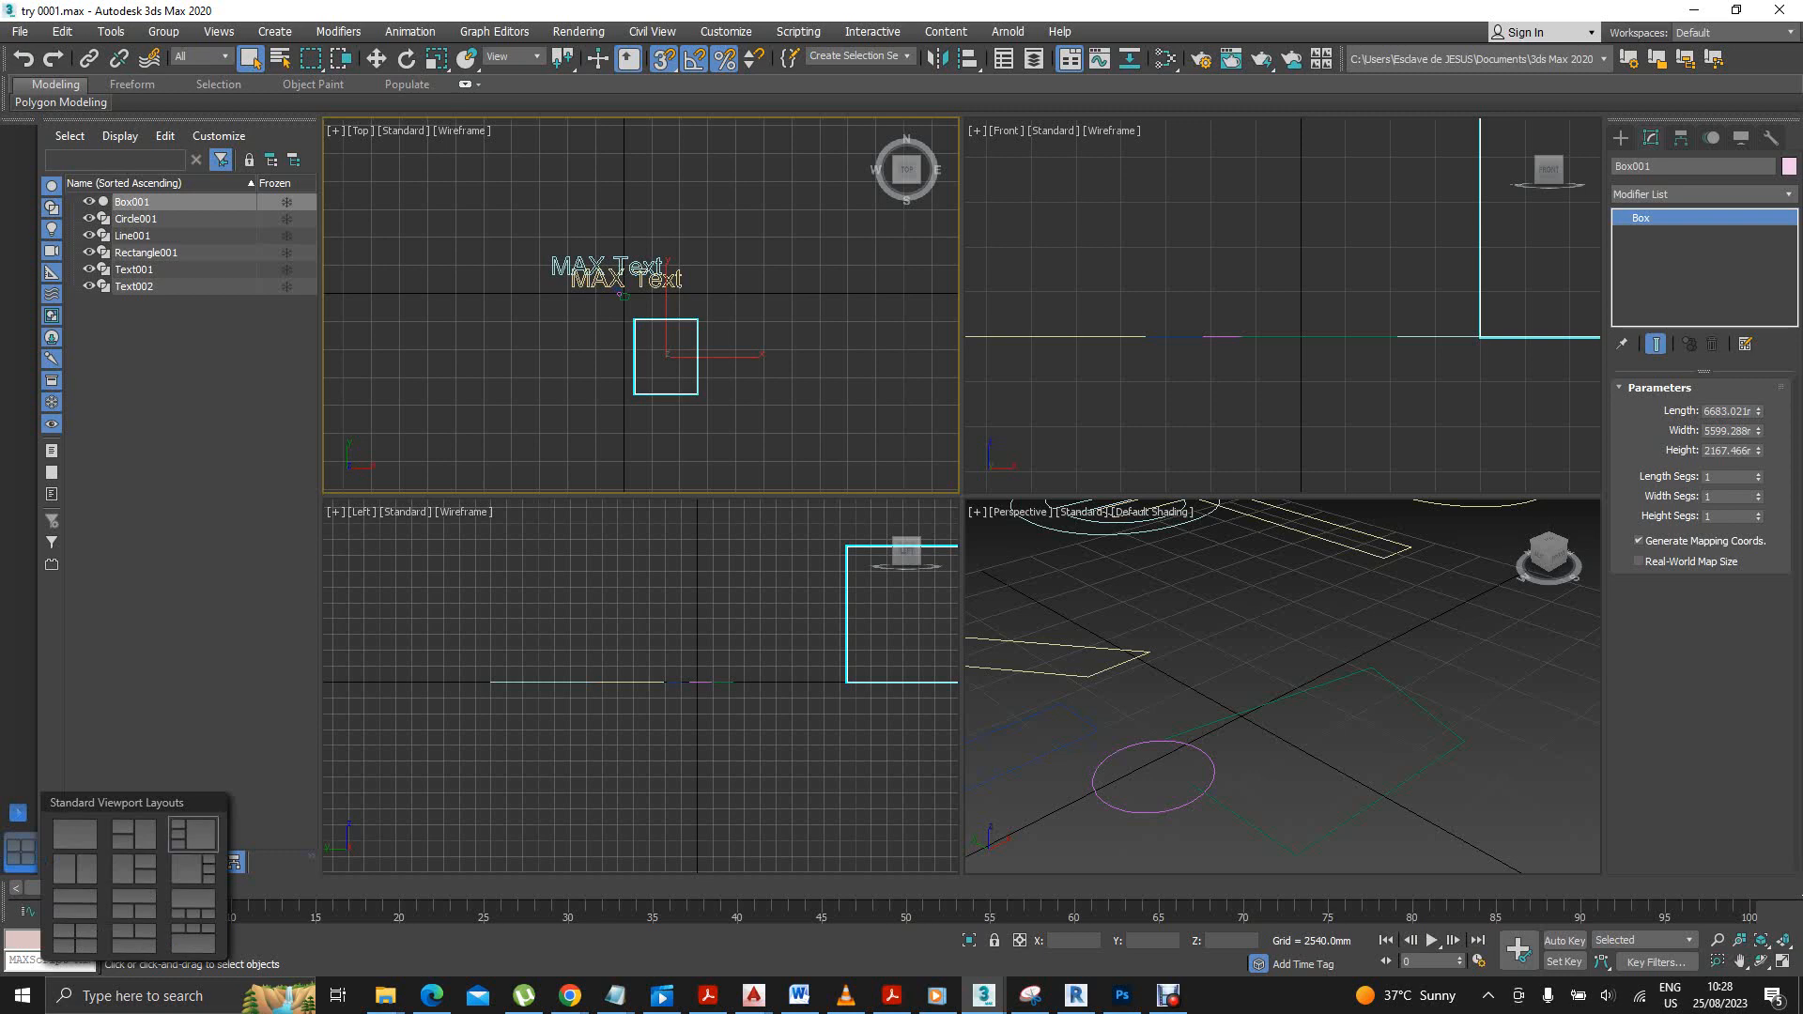
{"action": "left_click", "coordinate": [134, 834]}
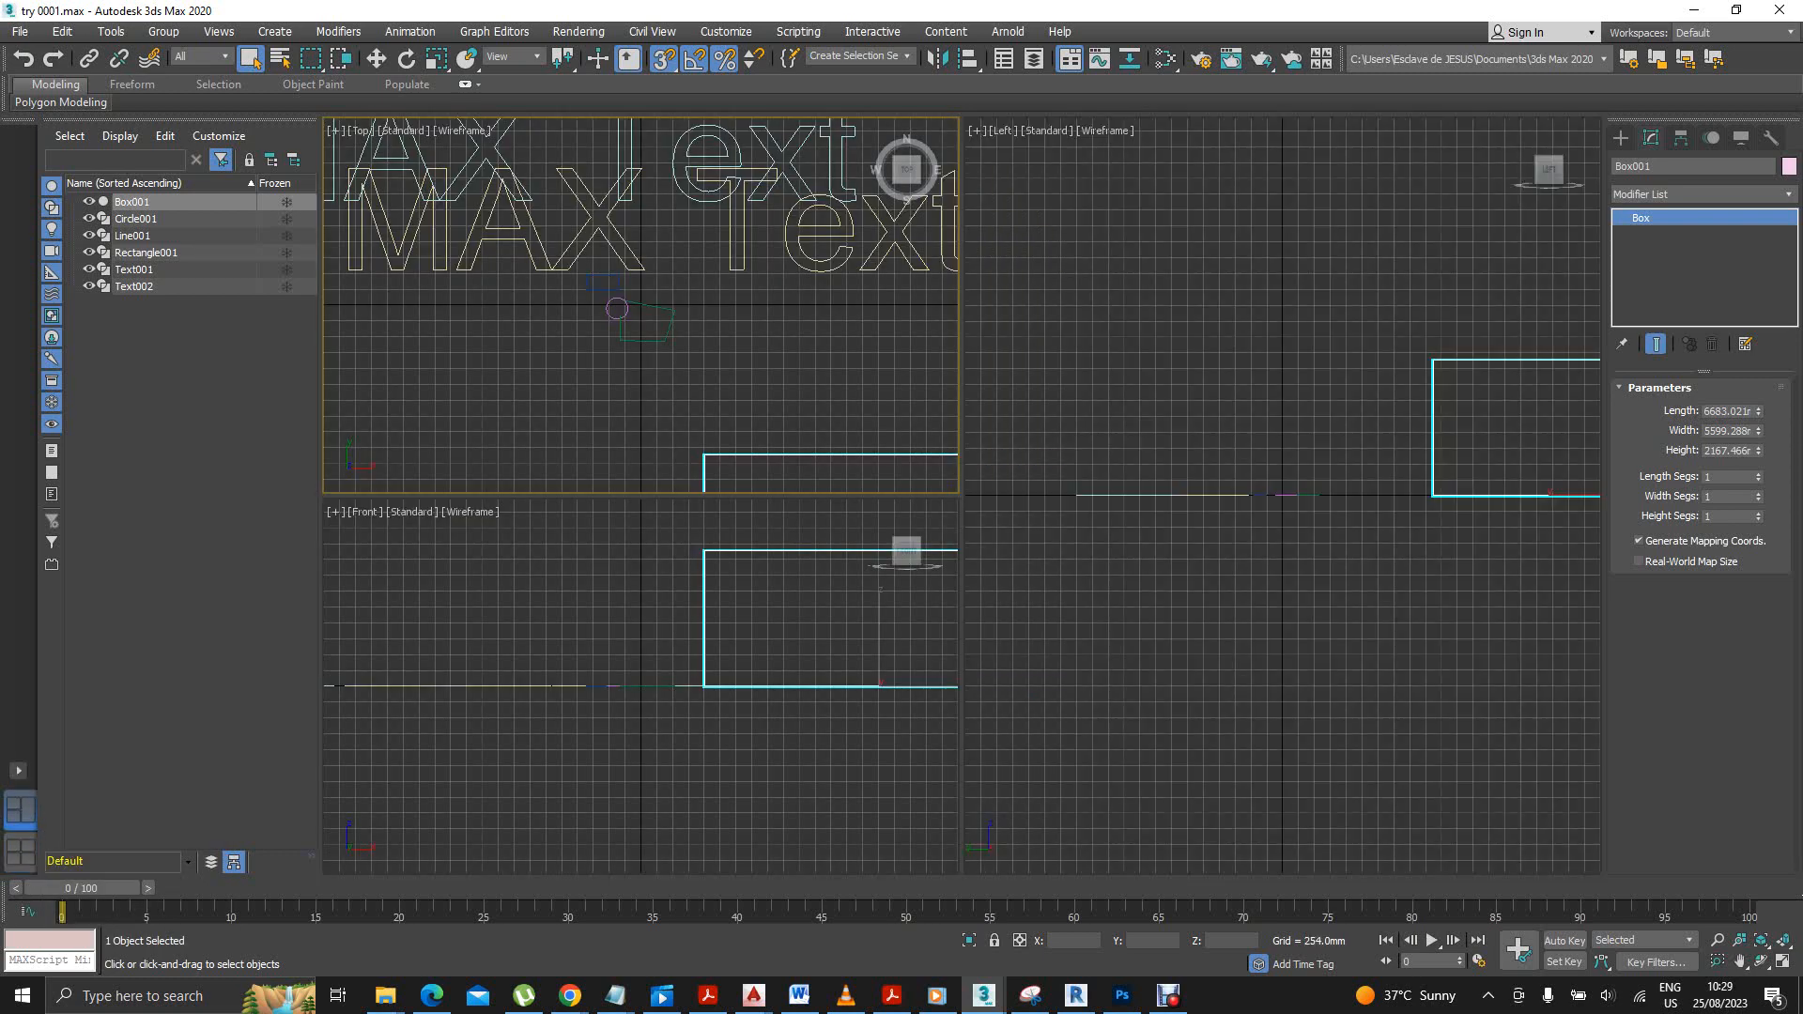
{"action": "left_click", "coordinate": [601, 760]}
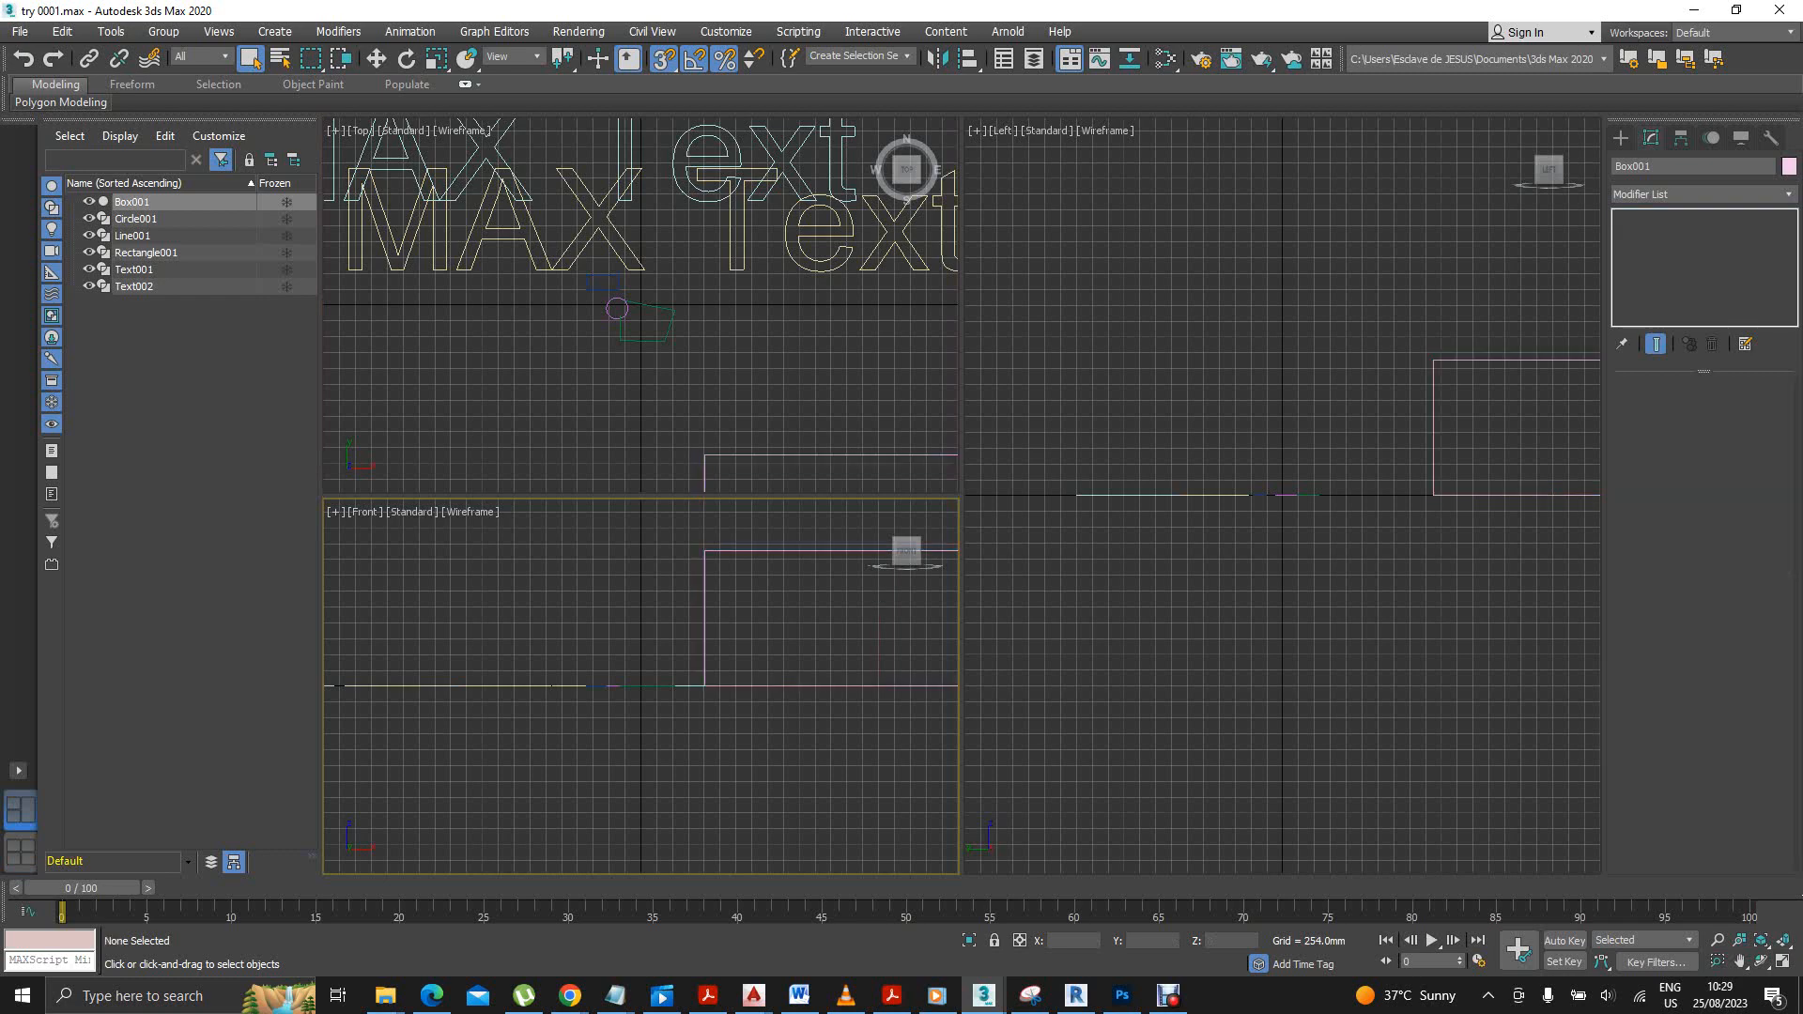
{"action": "left_click", "coordinate": [1193, 657]}
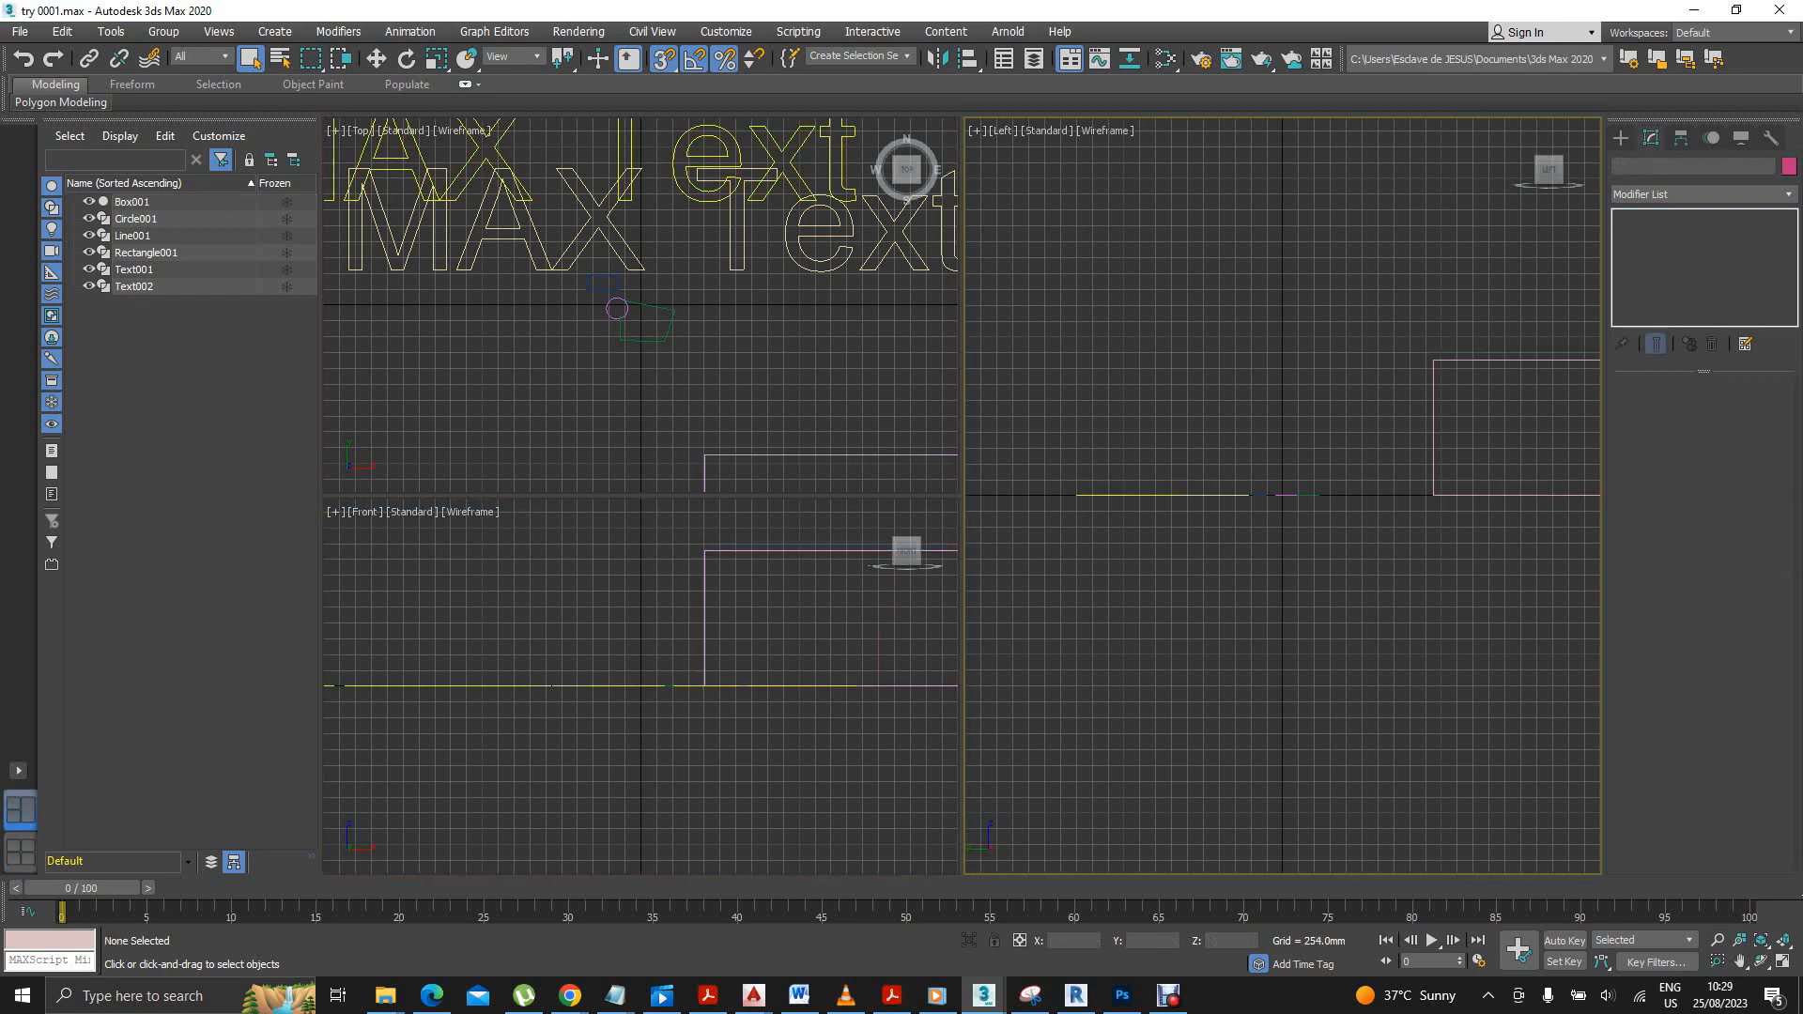
{"action": "left_click", "coordinate": [20, 851]}
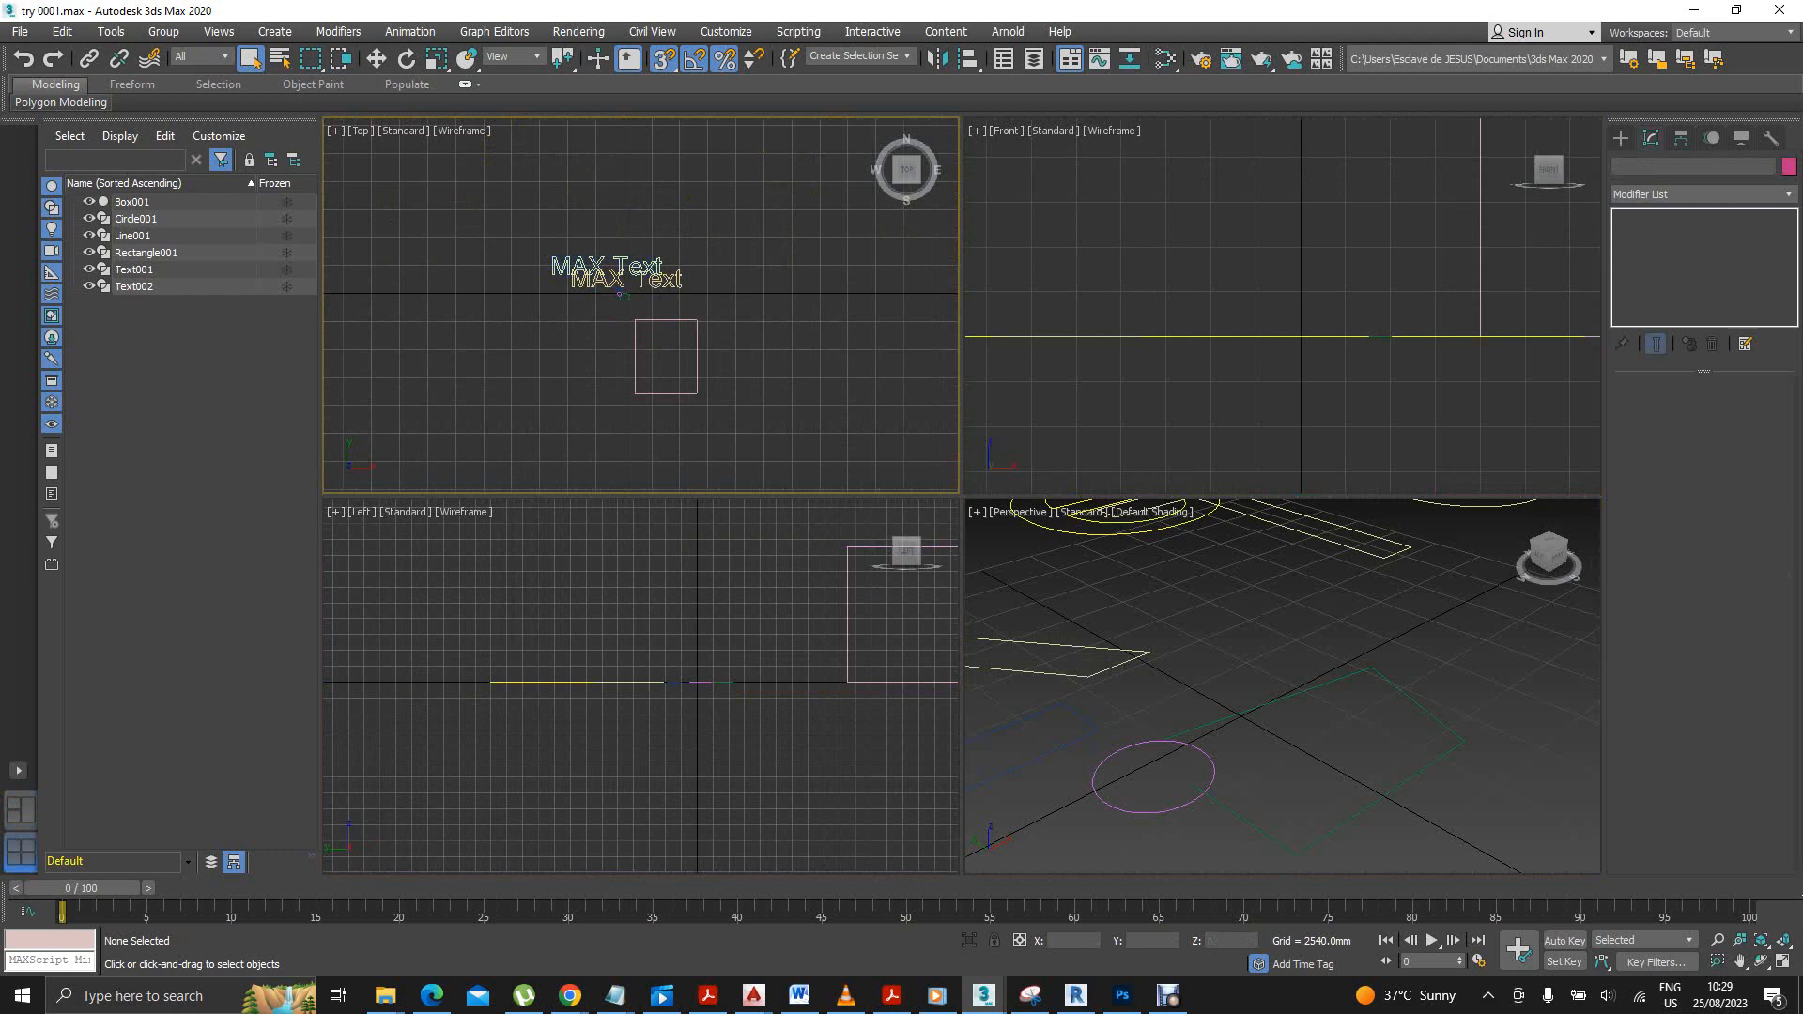
{"action": "left_click", "coordinate": [18, 770]}
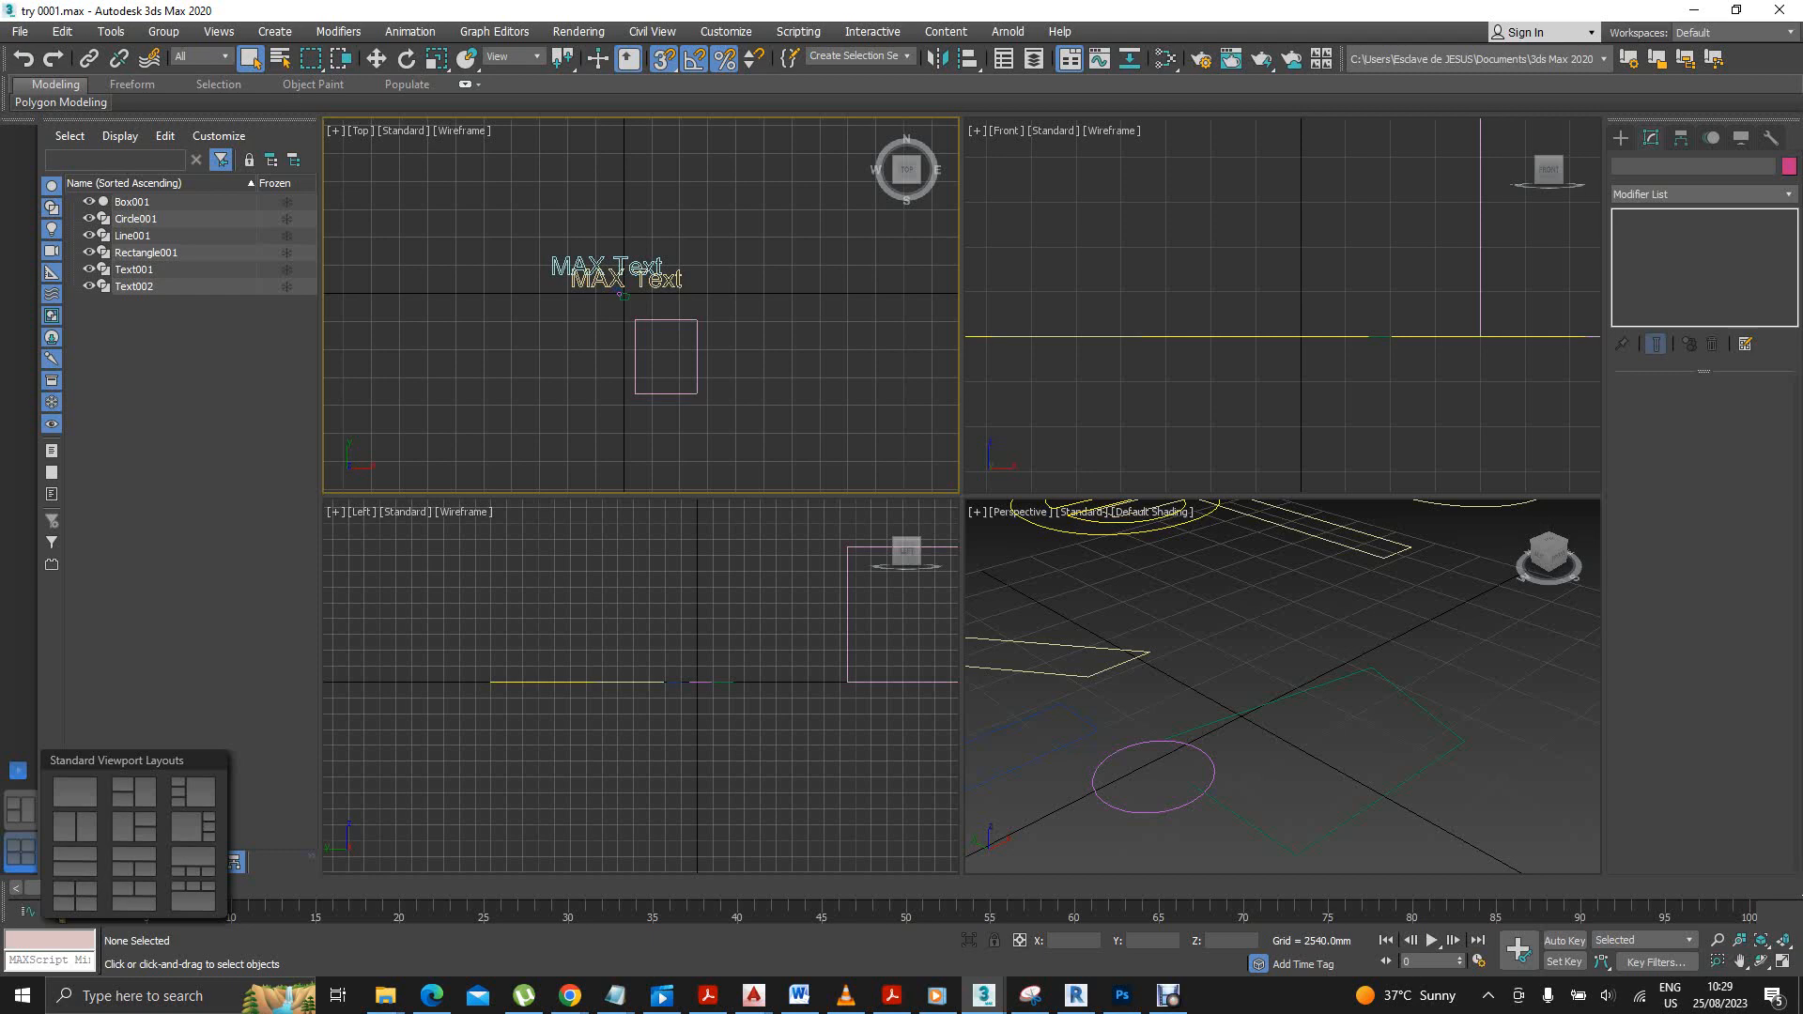
{"action": "left_click", "coordinate": [1168, 996]}
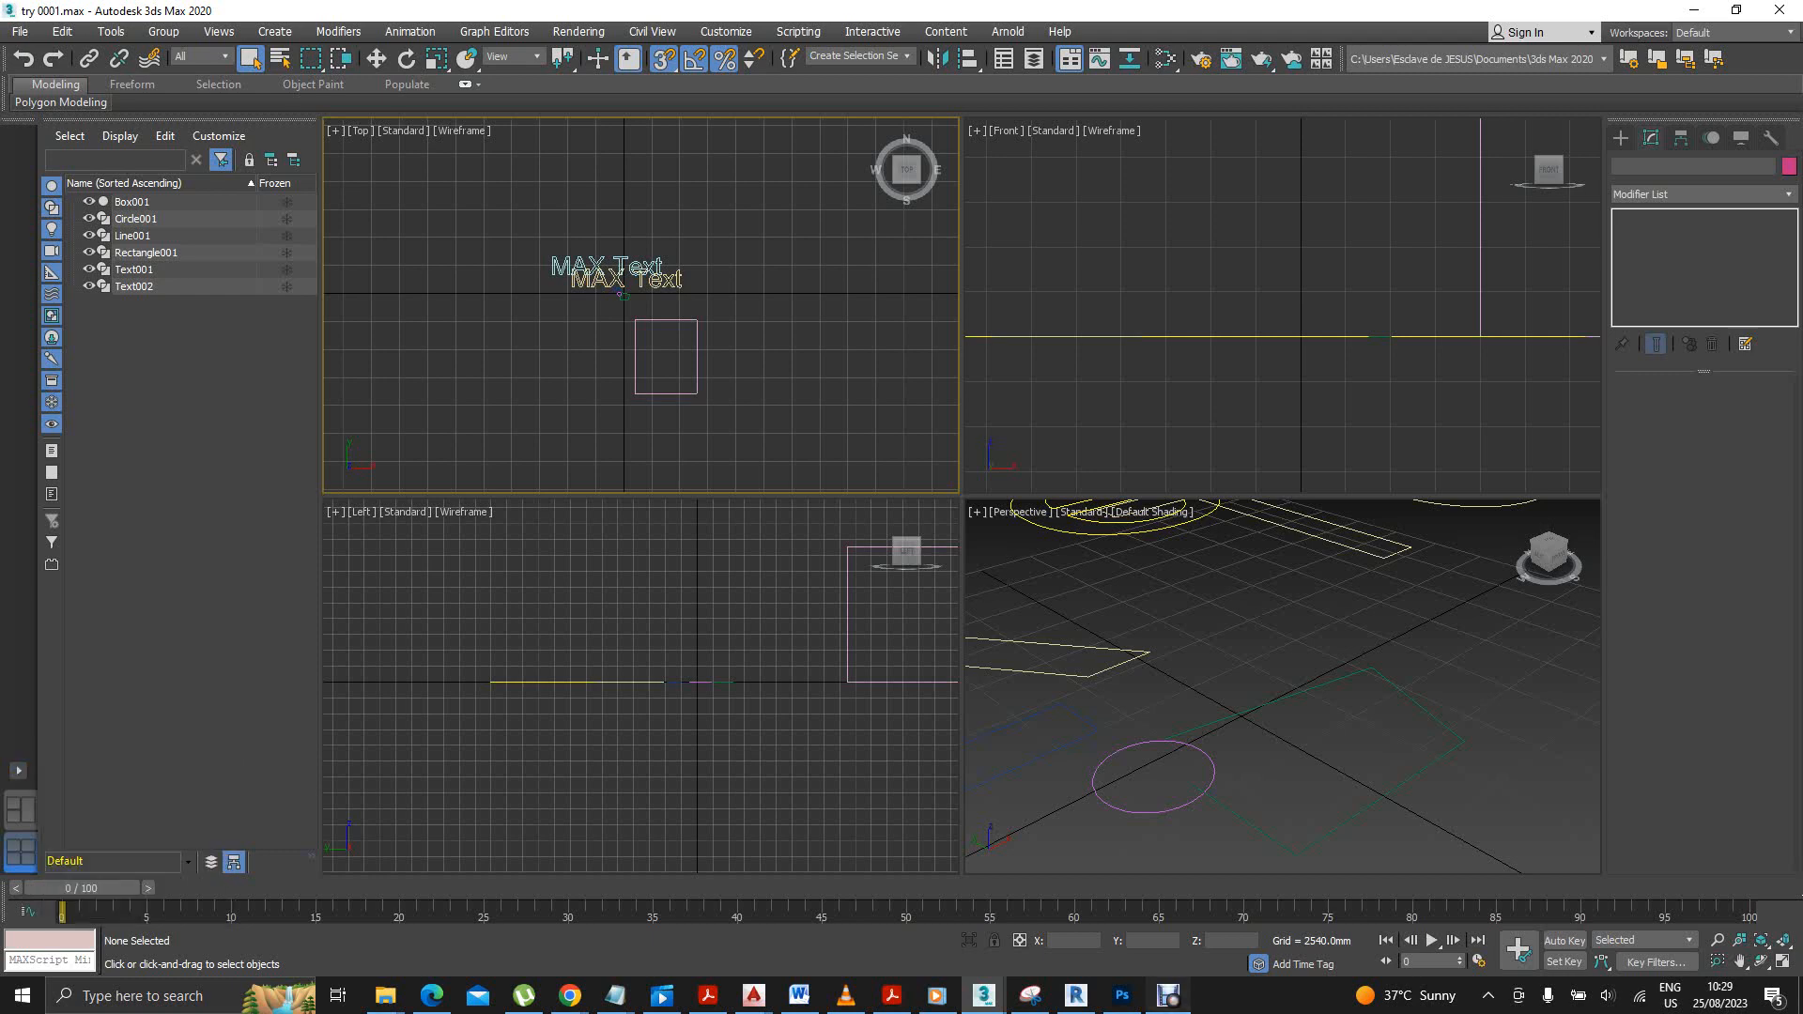